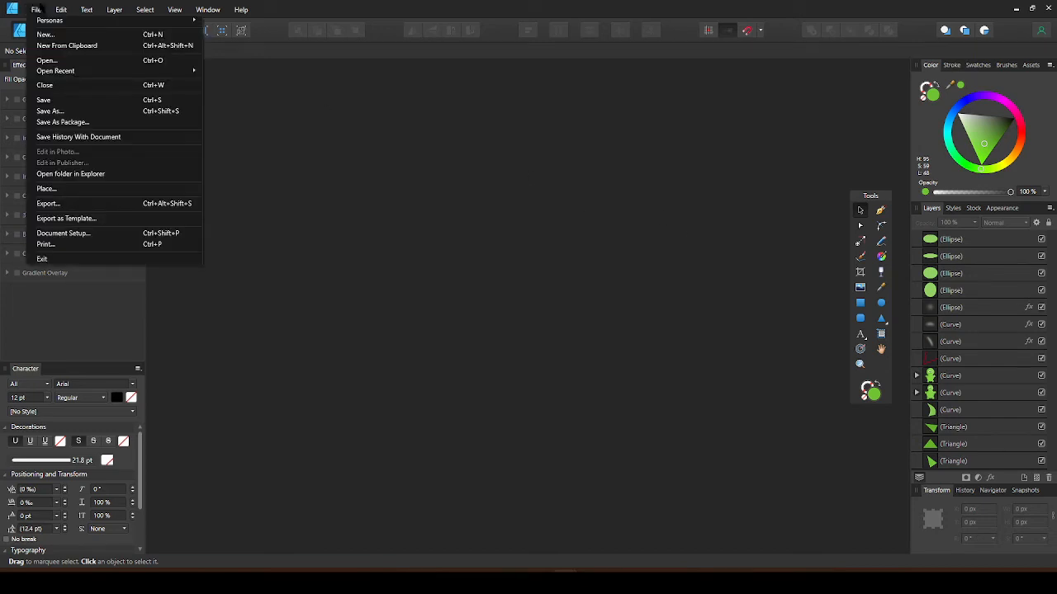
- Create a new blank document from the 1280 × 1280 px preset
{"action": "left_click", "coordinate": [44, 34]}
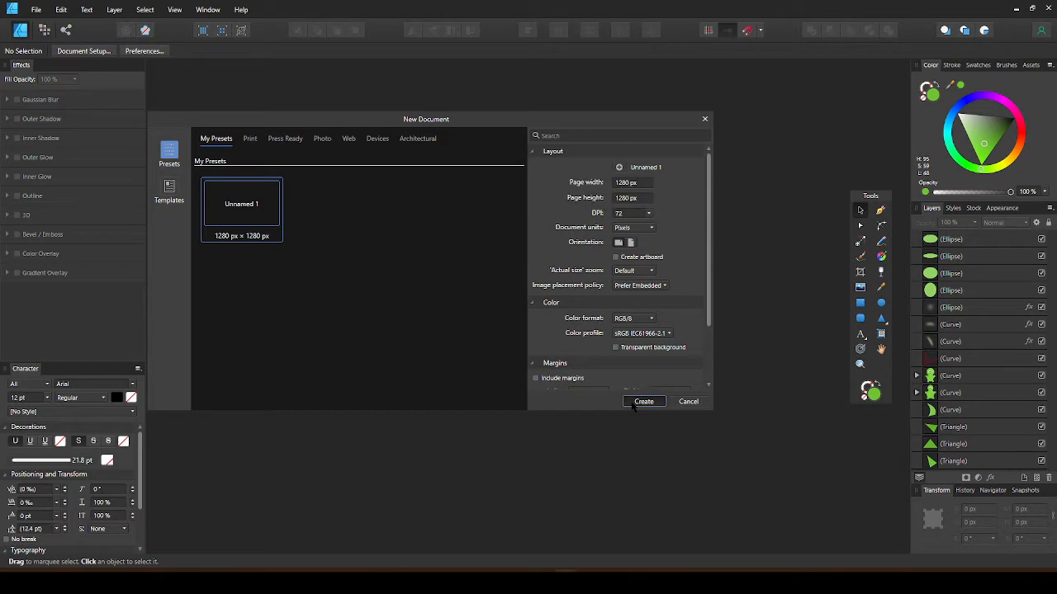
{"action": "left_click", "coordinate": [643, 401]}
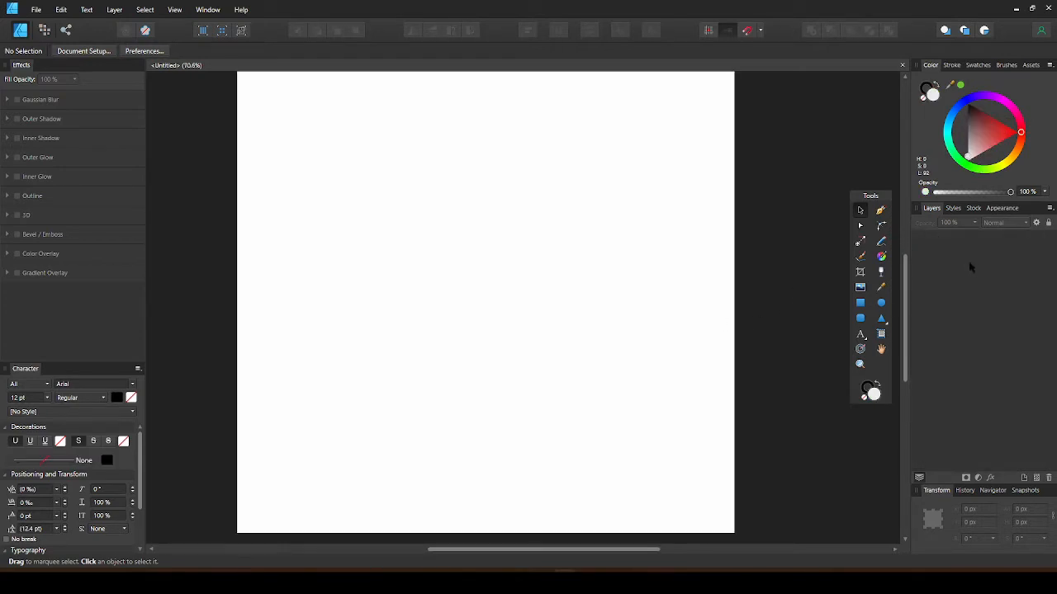
{"action": "scroll", "coordinate": [713, 281], "scroll_direction": "down", "scroll_amount": 3}
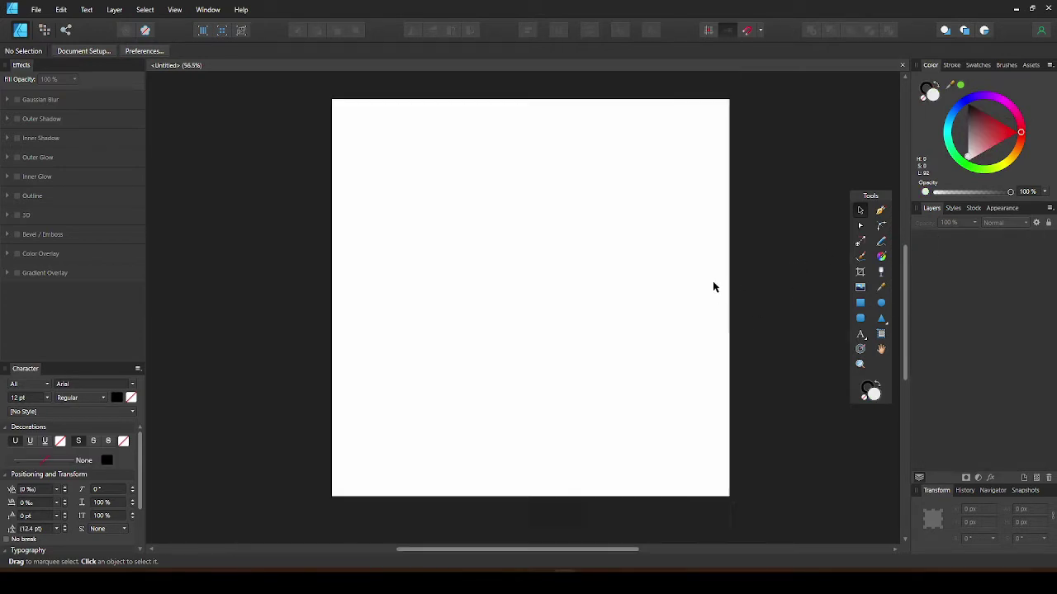
- Draw a circle near the page centre and a smaller circle overlapping below it
{"action": "left_click", "coordinate": [880, 303]}
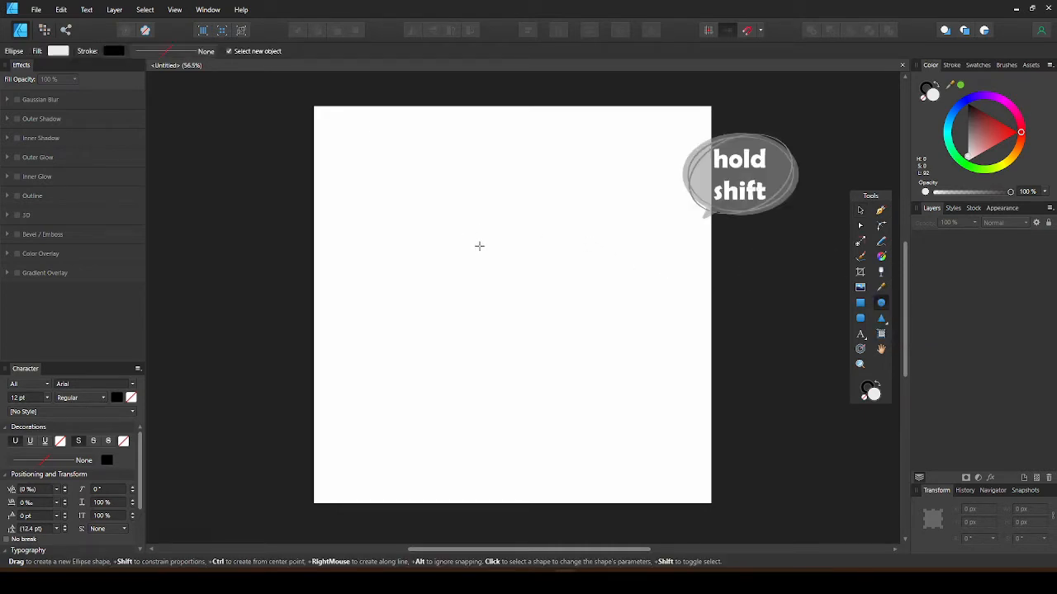
{"action": "left_click_drag", "start_coordinate": [478, 246], "coordinate": [558, 324]}
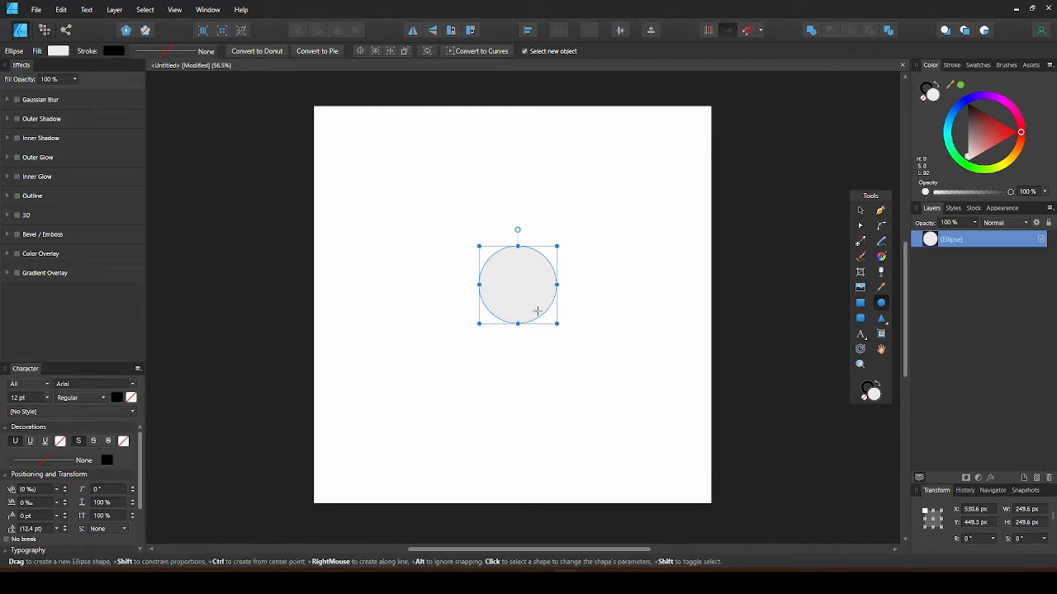
{"action": "left_click_drag", "start_coordinate": [493, 320], "coordinate": [561, 387]}
- Nudge the lower circle into place, then fill both circles bright green
{"action": "key", "text": "v"}
{"action": "left_click_drag", "start_coordinate": [527, 350], "coordinate": [517, 340]}
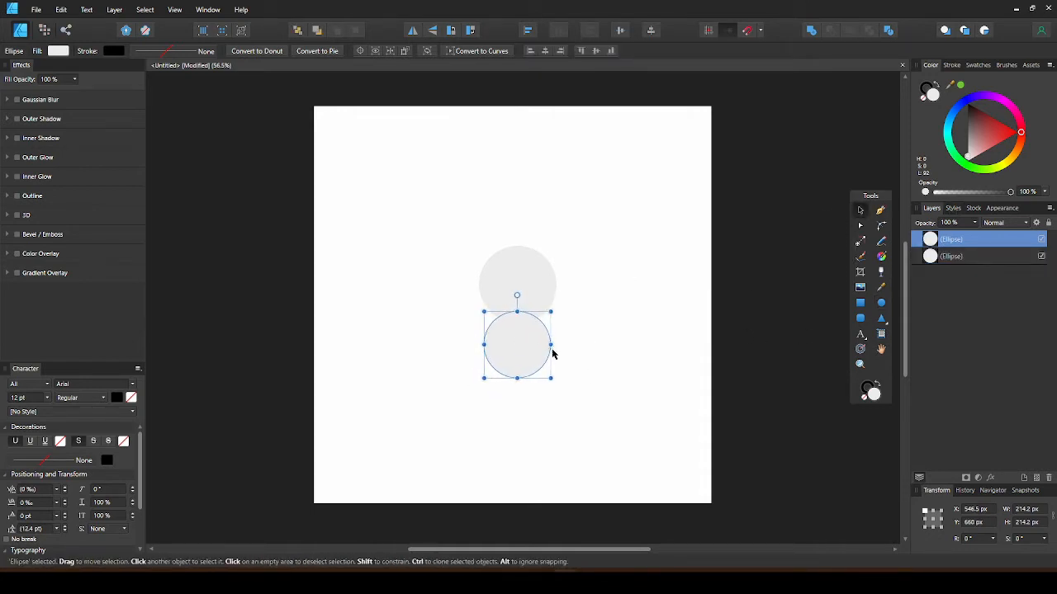
{"action": "left_click_drag", "start_coordinate": [579, 402], "coordinate": [429, 203]}
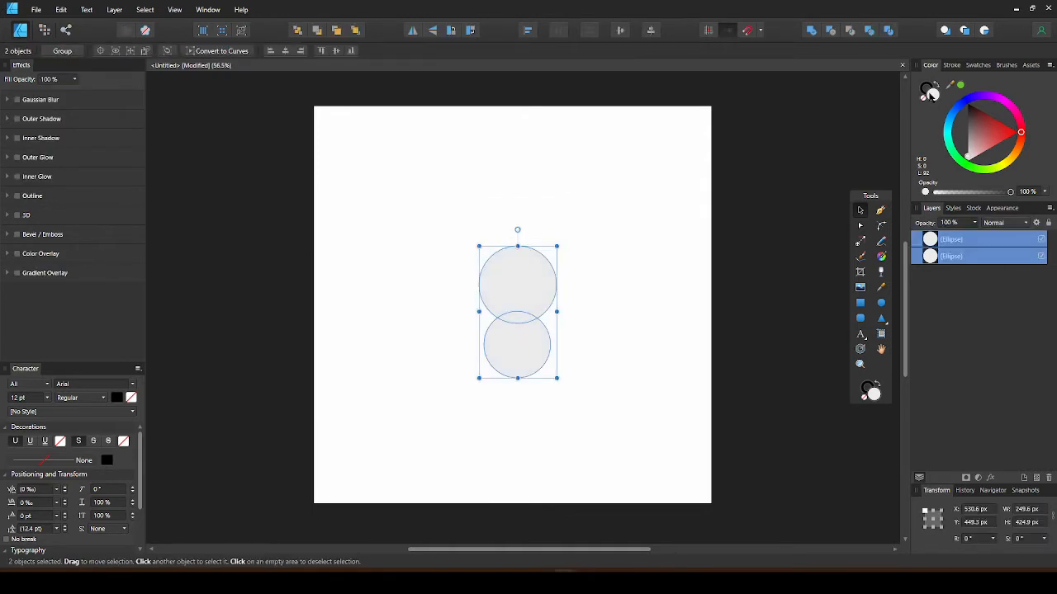
{"action": "left_click", "coordinate": [979, 148]}
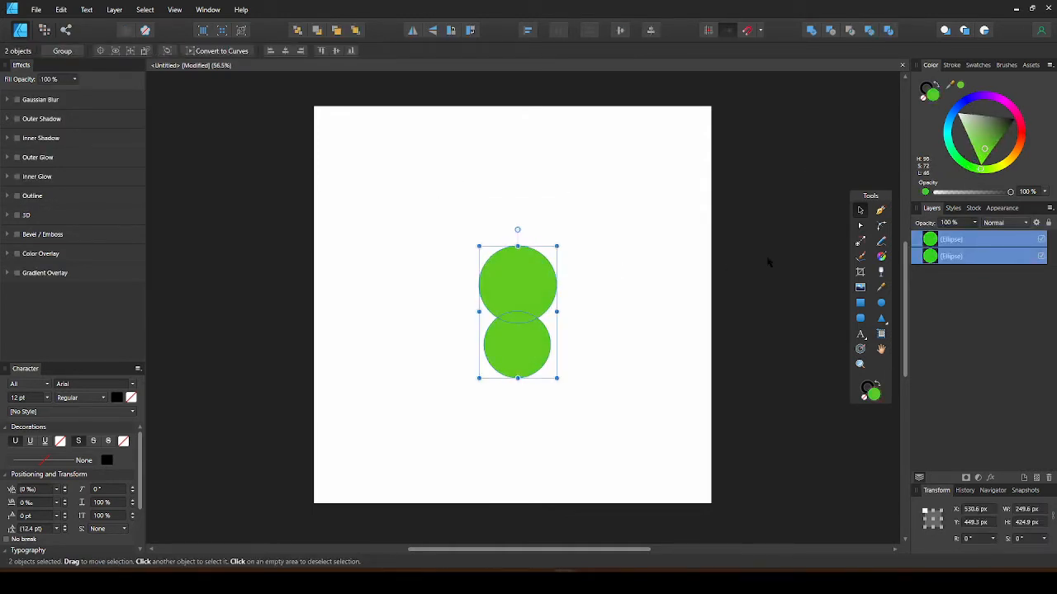
- Convert the lower circle to curves and switch to node editing
{"action": "left_click", "coordinate": [600, 293]}
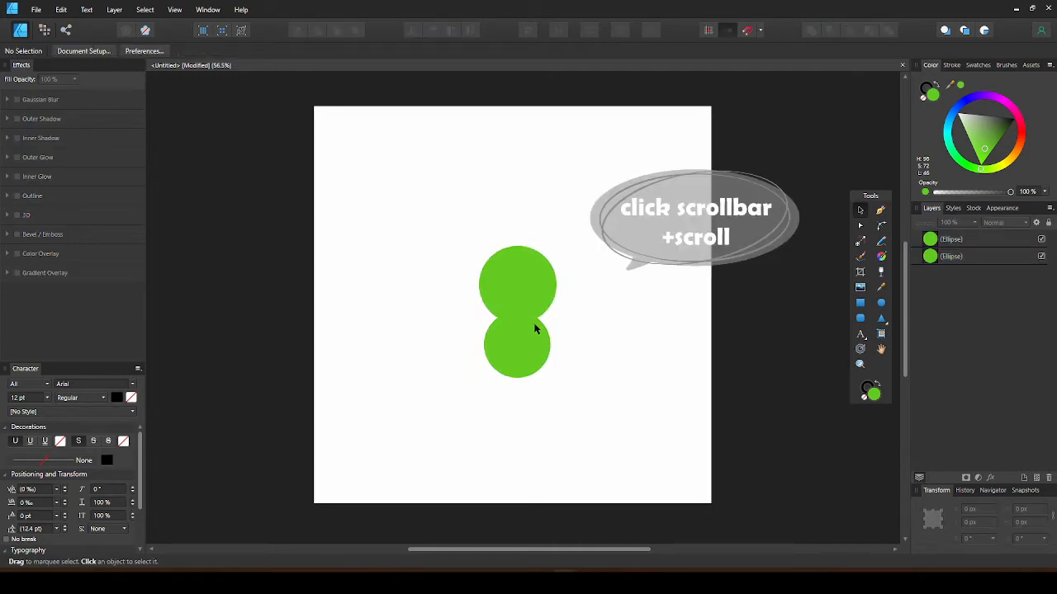
{"action": "scroll", "coordinate": [535, 329], "scroll_direction": "up", "scroll_amount": 3}
{"action": "left_click", "coordinate": [526, 346]}
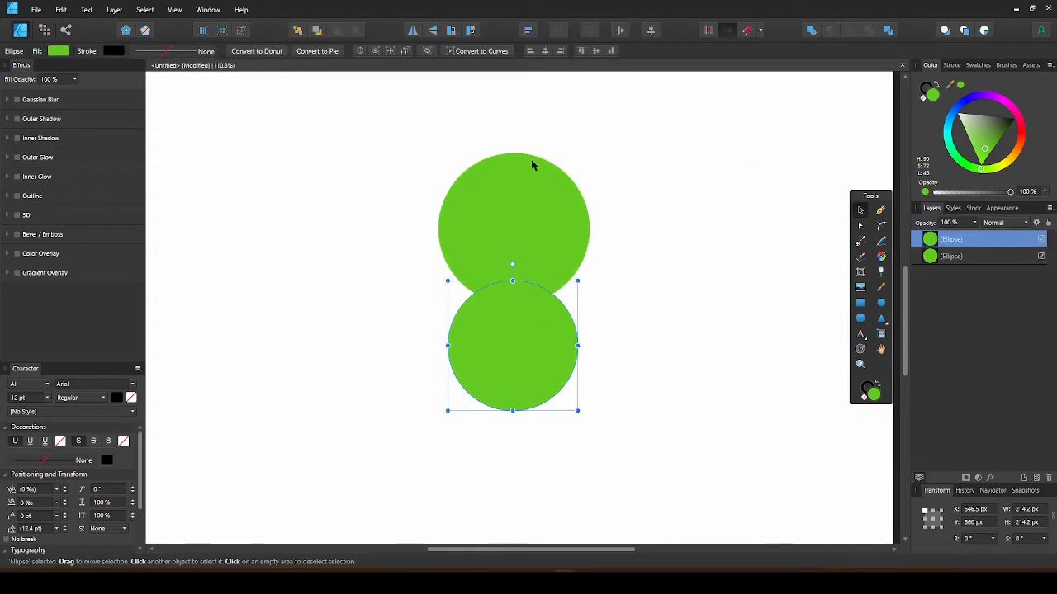
{"action": "left_click", "coordinate": [481, 50]}
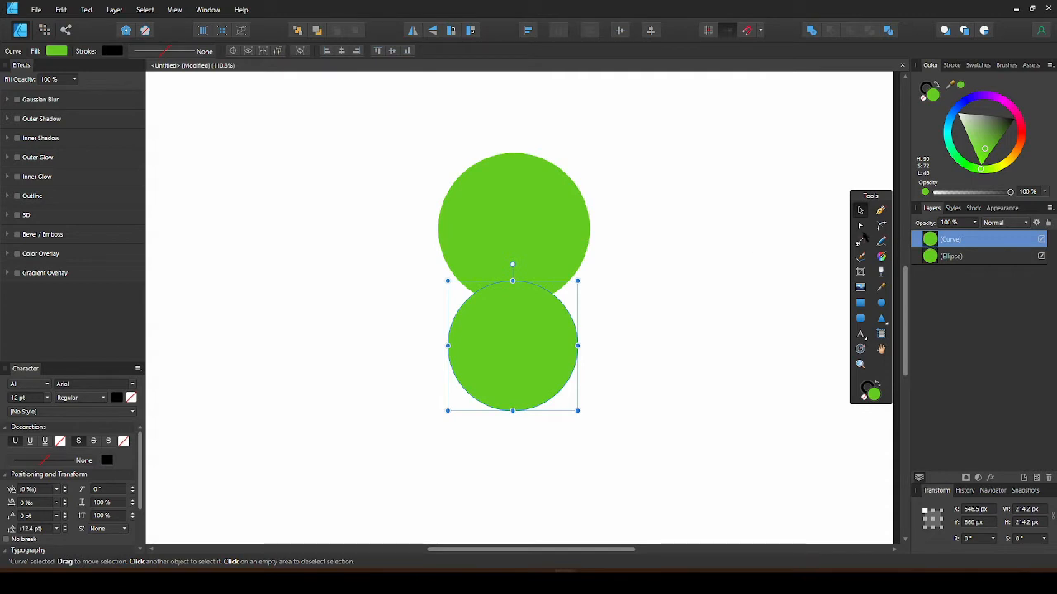
{"action": "left_click", "coordinate": [860, 226]}
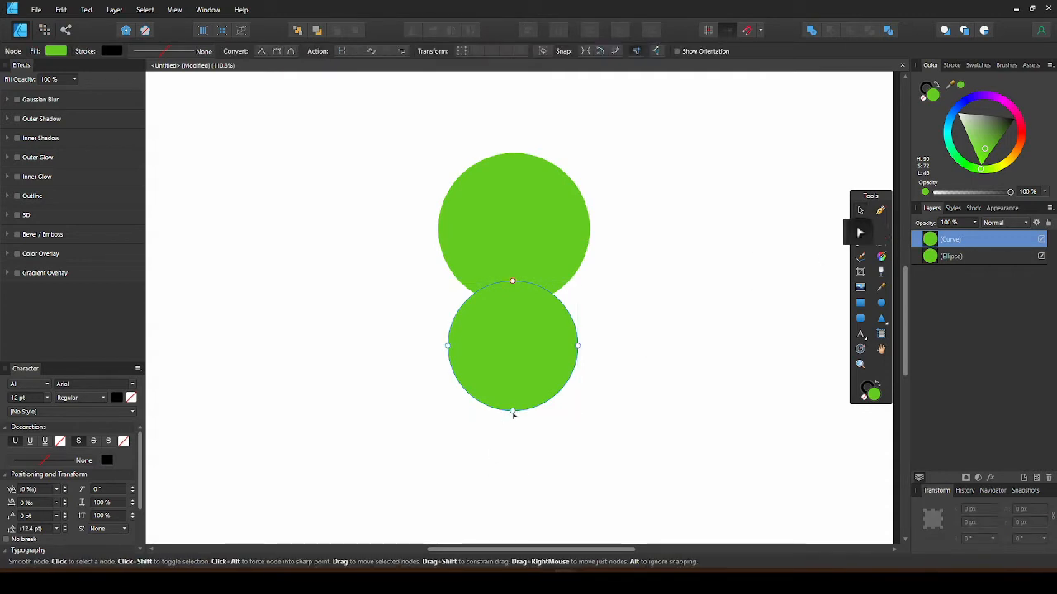
- Pull the lower circle's bottom node into a soft teardrop point
{"action": "left_click", "coordinate": [512, 409]}
{"action": "mouse_move", "coordinate": [490, 413]}
{"action": "left_mouse_down"}
{"action": "mouse_move", "coordinate": [482, 410]}
{"action": "mouse_move", "coordinate": [503, 413]}
{"action": "mouse_move", "coordinate": [528, 393]}
{"action": "left_mouse_up"}
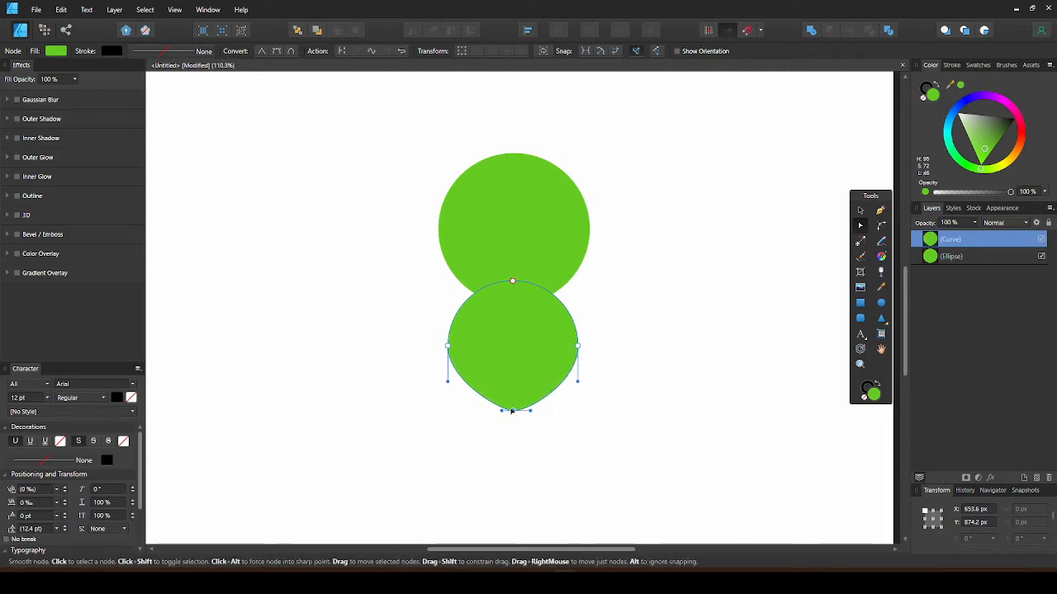
{"action": "left_click", "coordinate": [512, 410]}
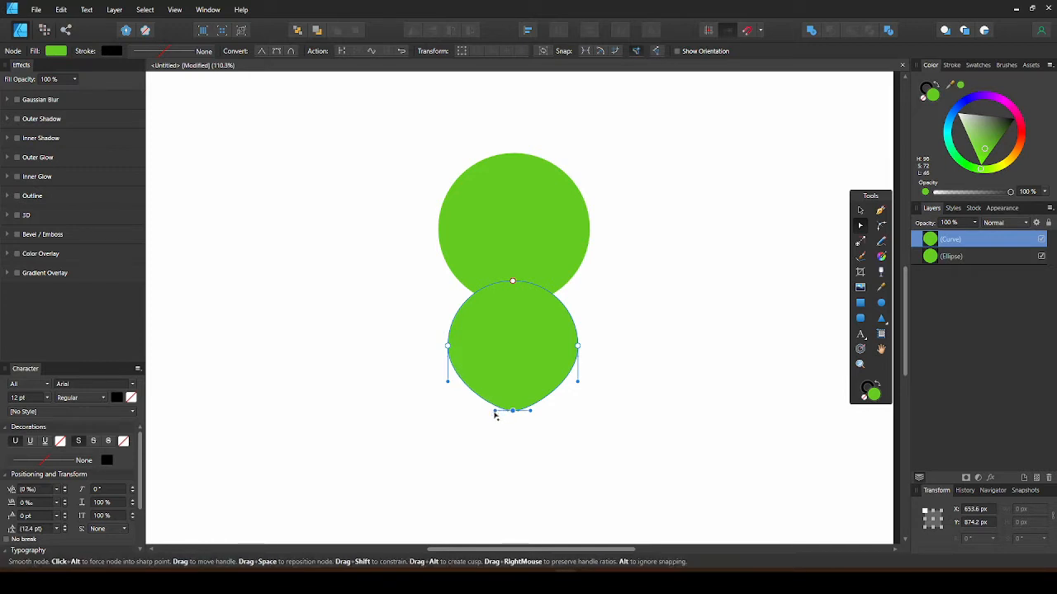
{"action": "left_click", "coordinate": [597, 352]}
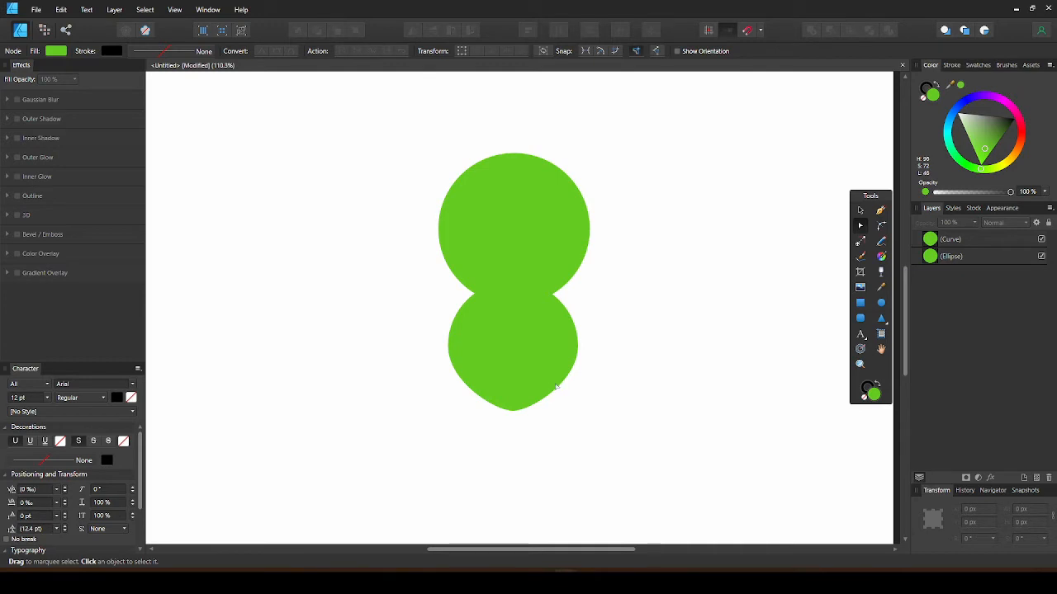
- Draw a narrow green leg under the body's right side and place a duplicate under the left
{"action": "key", "text": "v"}
{"action": "left_click", "coordinate": [860, 302]}
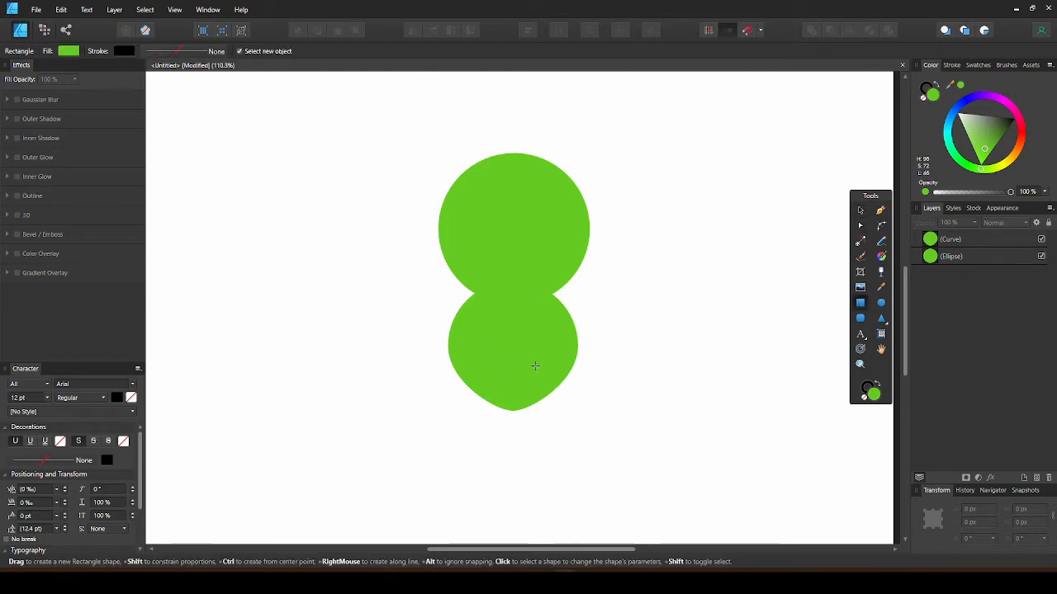
{"action": "left_click_drag", "start_coordinate": [529, 379], "coordinate": [553, 423]}
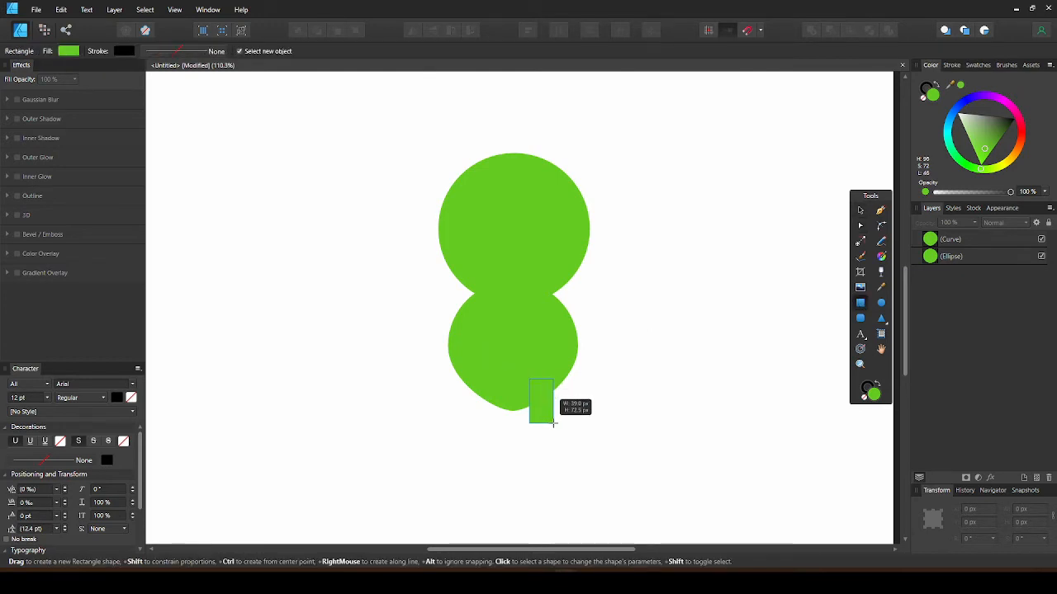
{"action": "key", "text": "ctrl+j"}
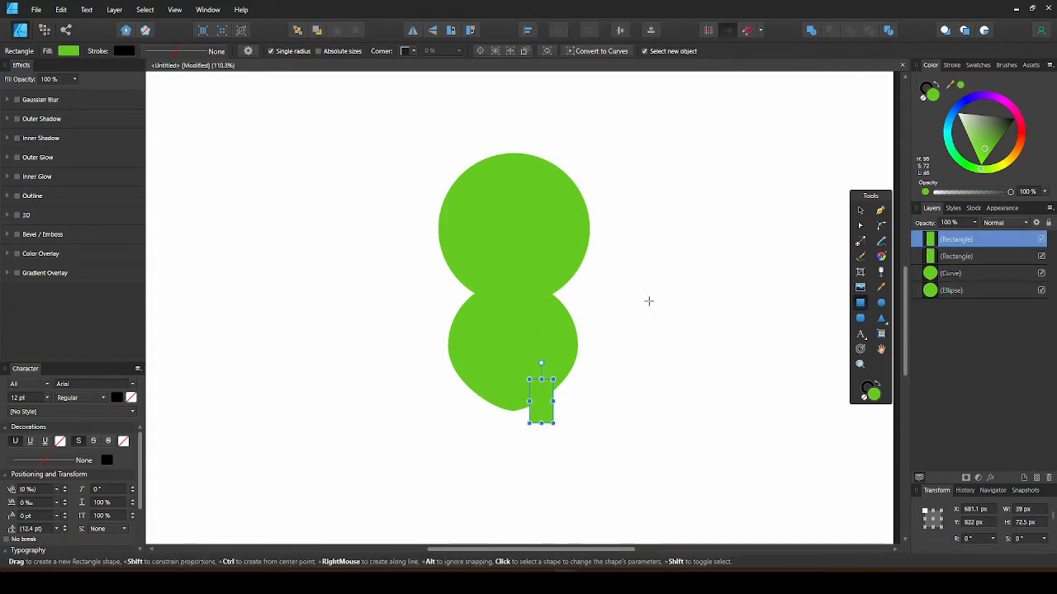
{"action": "key", "text": "v"}
{"action": "left_click_drag", "start_coordinate": [540, 402], "coordinate": [490, 405]}
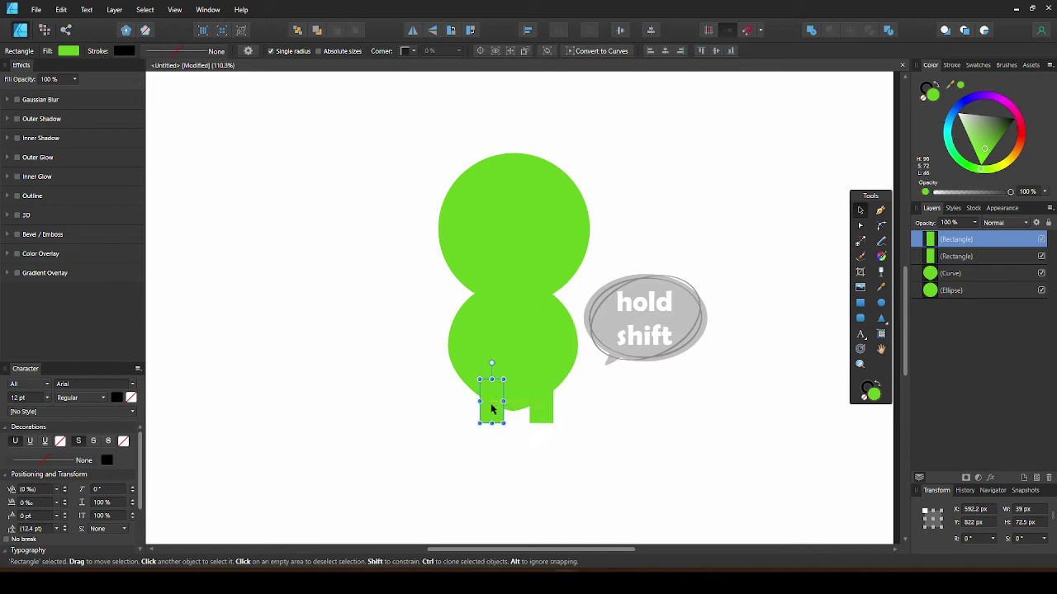
- Round the bottom corners of both legs and convert them to curves
{"action": "left_click", "coordinate": [540, 413], "text": "shift"}
{"action": "left_click", "coordinate": [881, 224]}
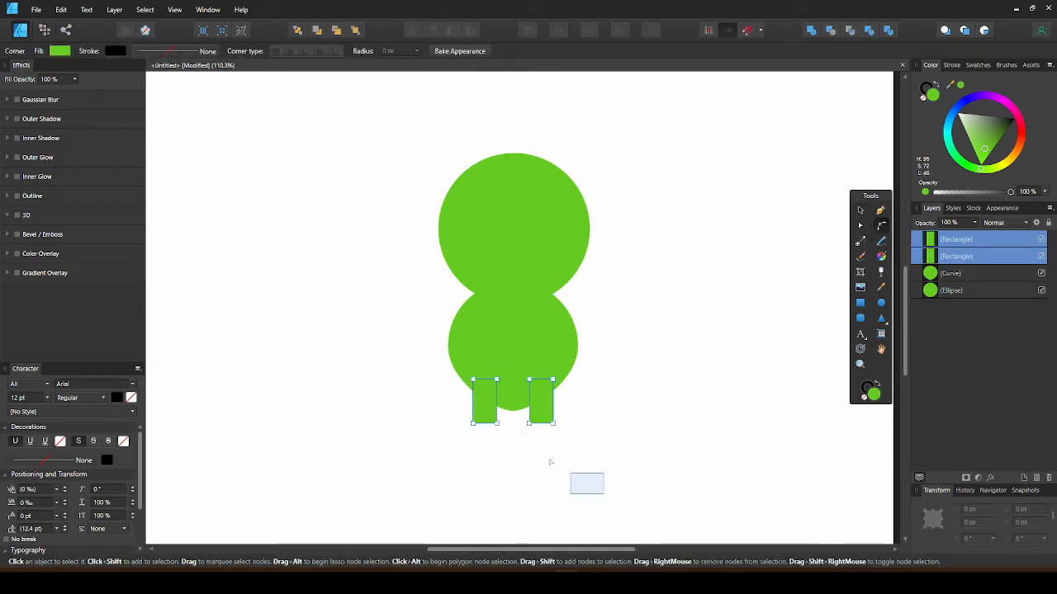
{"action": "mouse_move", "coordinate": [602, 494]}
{"action": "left_mouse_down"}
{"action": "mouse_move", "coordinate": [430, 417]}
{"action": "mouse_move", "coordinate": [481, 409]}
{"action": "left_mouse_up"}
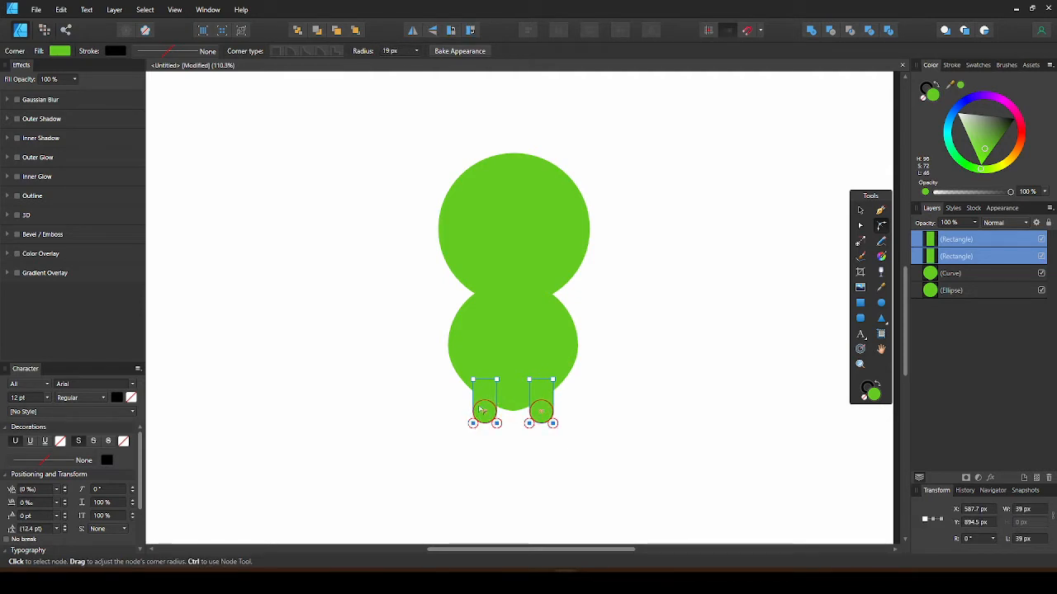
{"action": "key", "text": "ctrl+Return"}
{"action": "left_click", "coordinate": [745, 265]}
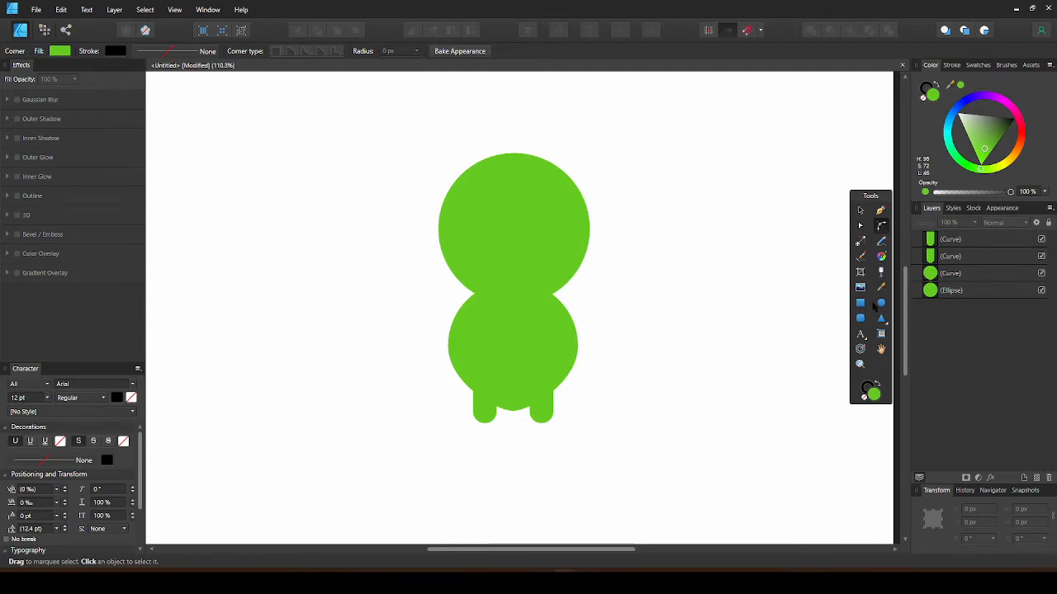
- Draw a right arm bar, round its outer end, and tilt it upward
{"action": "left_click", "coordinate": [860, 303]}
{"action": "mouse_move", "coordinate": [596, 327]}
{"action": "left_mouse_down"}
{"action": "mouse_move", "coordinate": [525, 356]}
{"action": "mouse_move", "coordinate": [561, 353]}
{"action": "left_mouse_up"}
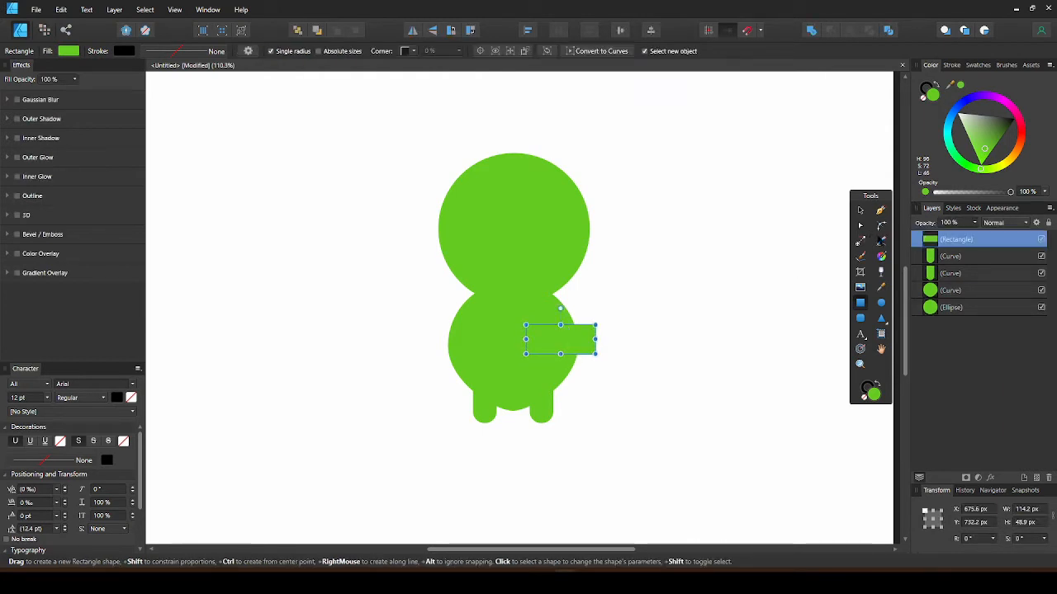
{"action": "left_click", "coordinate": [880, 224]}
{"action": "left_click_drag", "start_coordinate": [637, 296], "coordinate": [579, 365]}
{"action": "mouse_move", "coordinate": [595, 327]}
{"action": "left_mouse_down"}
{"action": "mouse_move", "coordinate": [581, 342]}
{"action": "mouse_move", "coordinate": [542, 311]}
{"action": "mouse_move", "coordinate": [565, 323]}
{"action": "left_mouse_up"}
{"action": "left_click", "coordinate": [860, 210]}
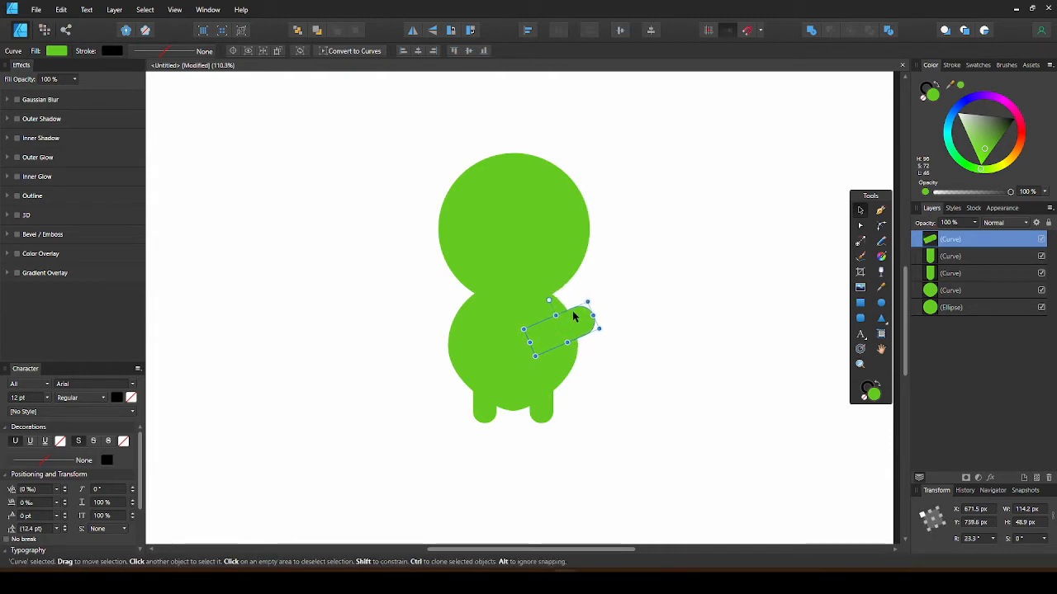
- Duplicate the arm, mirror it horizontally and move it to the body's left side
{"action": "key", "text": "ctrl+j"}
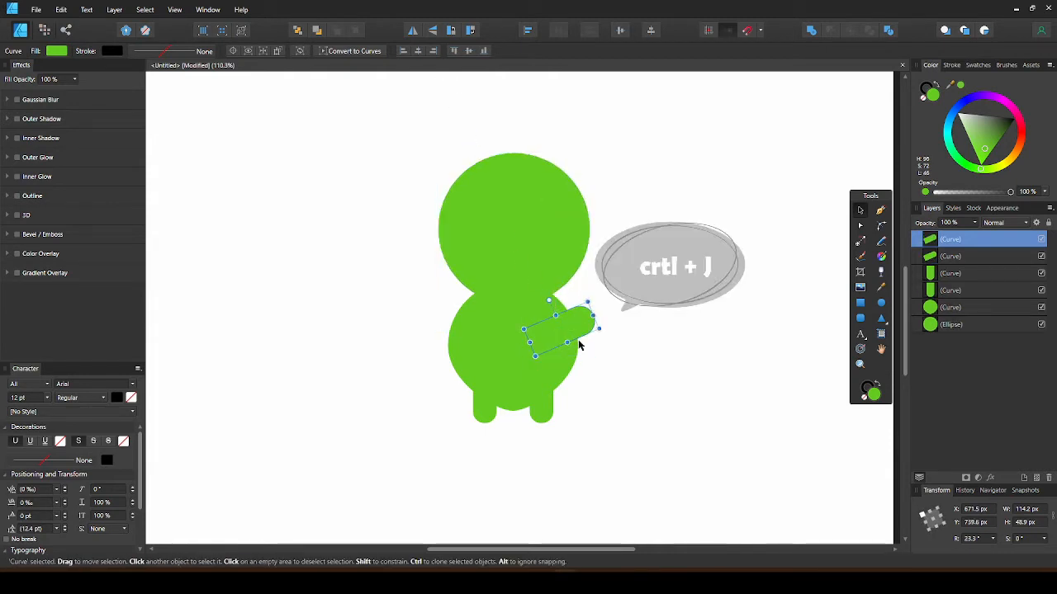
{"action": "left_click", "coordinate": [416, 31]}
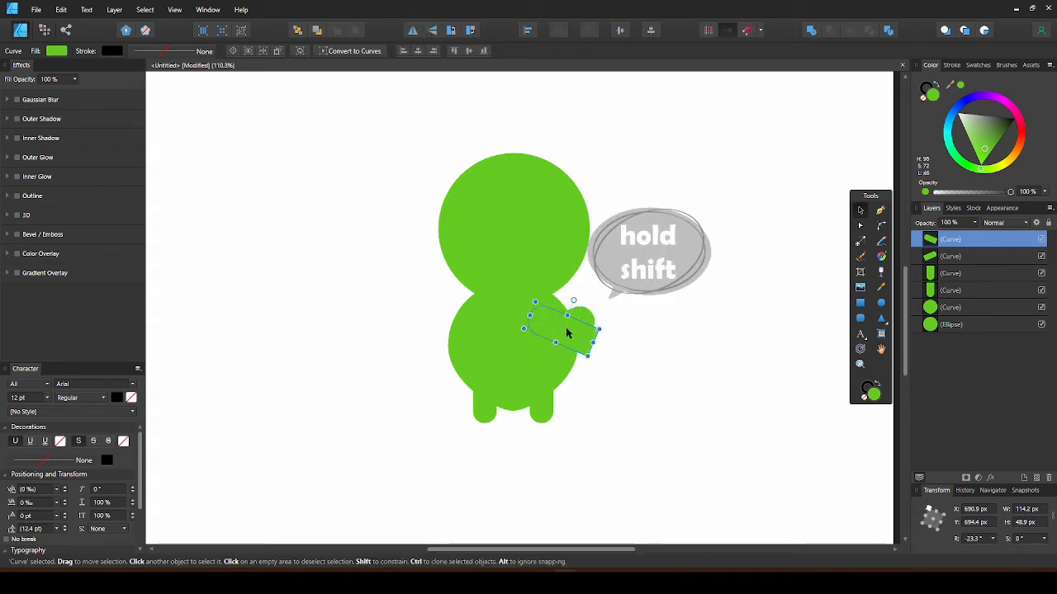
{"action": "left_click_drag", "start_coordinate": [567, 330], "coordinate": [472, 328], "text": "shift"}
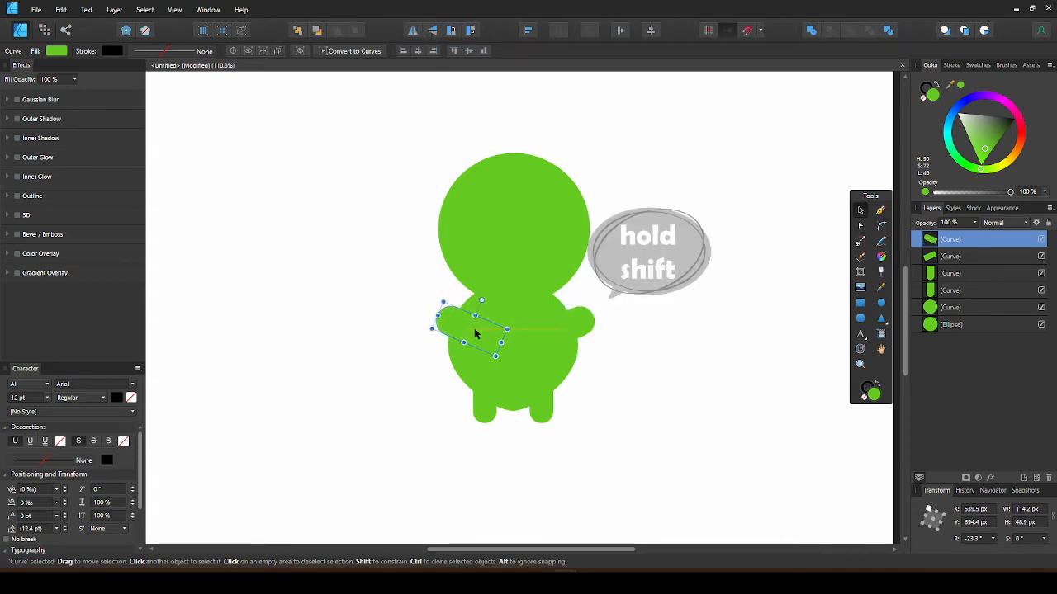
{"action": "left_click", "coordinate": [672, 241]}
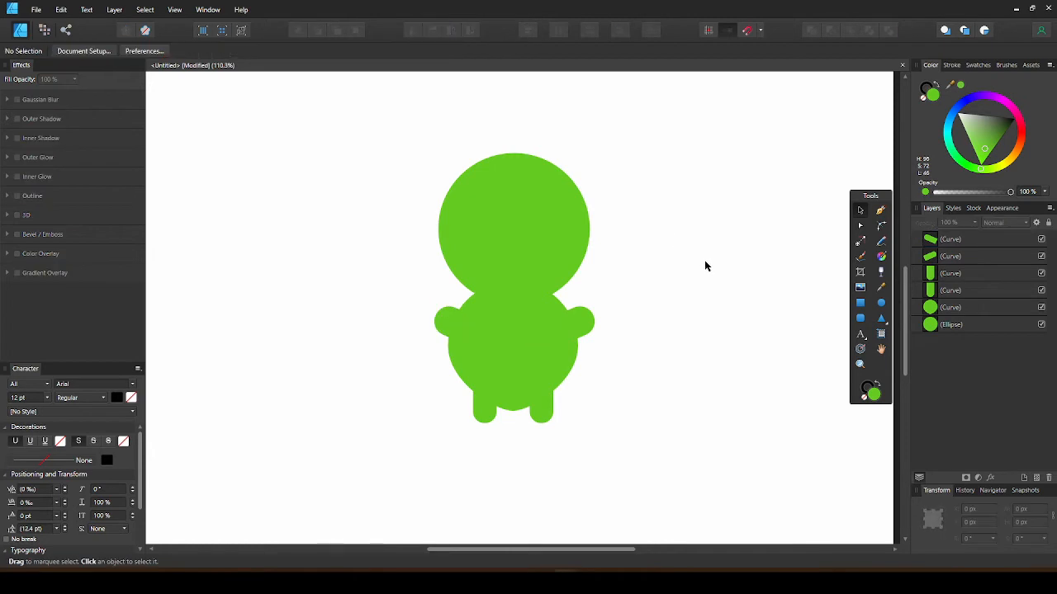
- Group the two arms and centre the group horizontally
{"action": "left_click", "coordinate": [452, 334]}
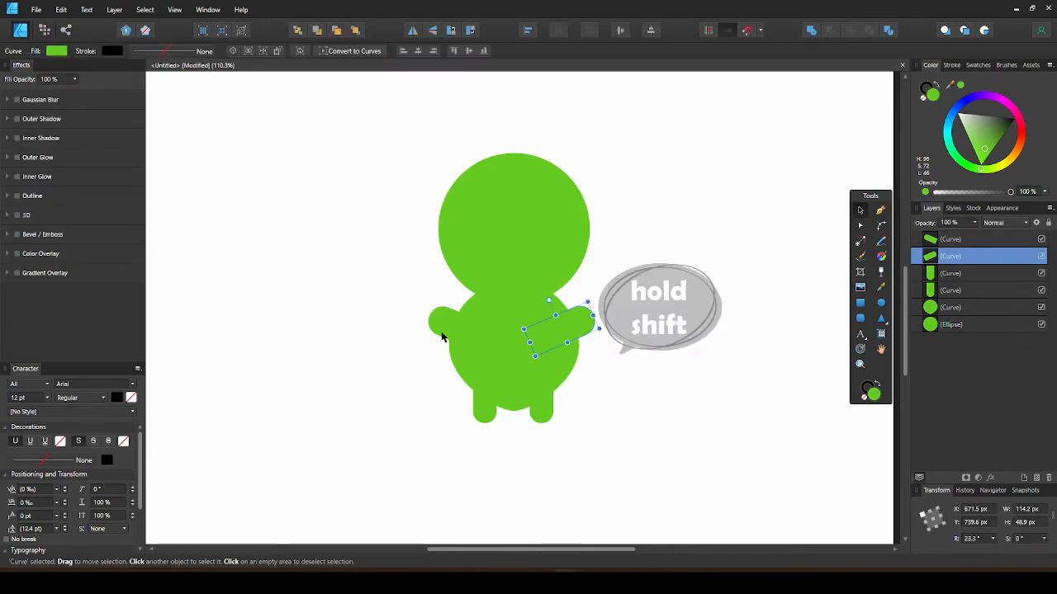
{"action": "right_click", "coordinate": [448, 319]}
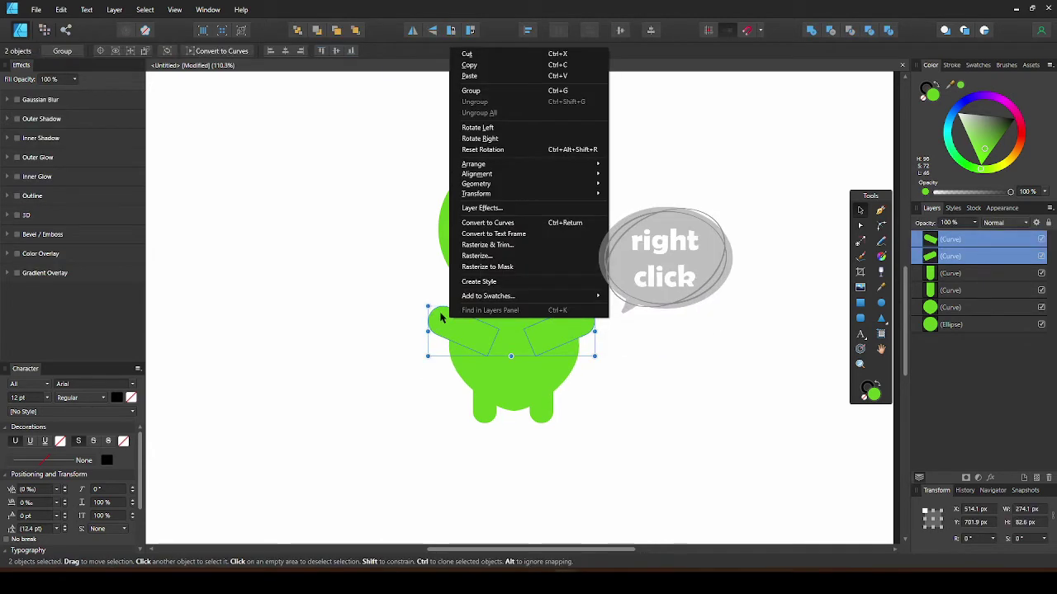
{"action": "left_click", "coordinate": [527, 90]}
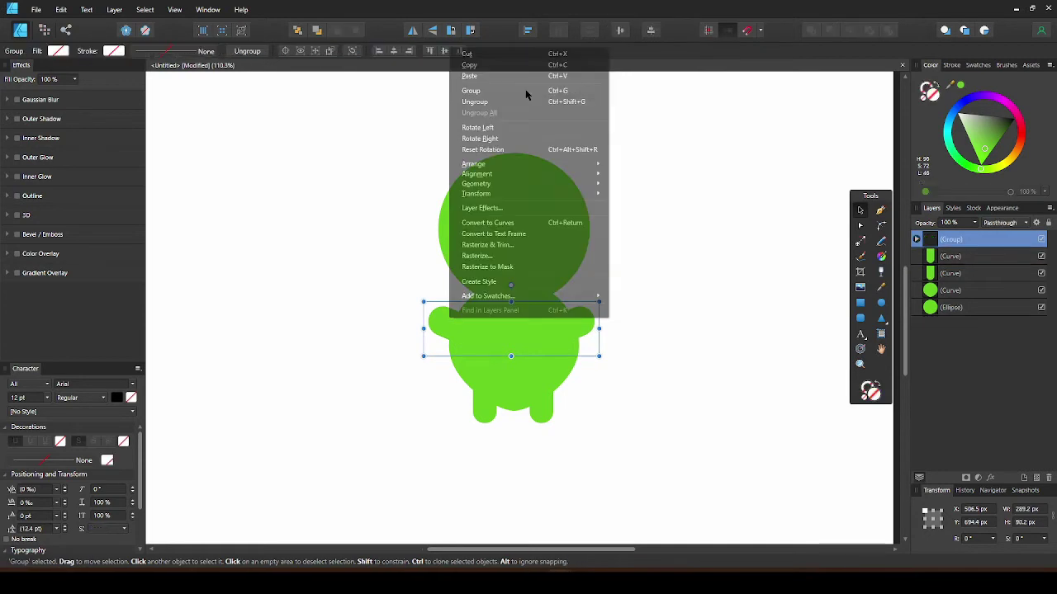
{"action": "left_click", "coordinate": [649, 31]}
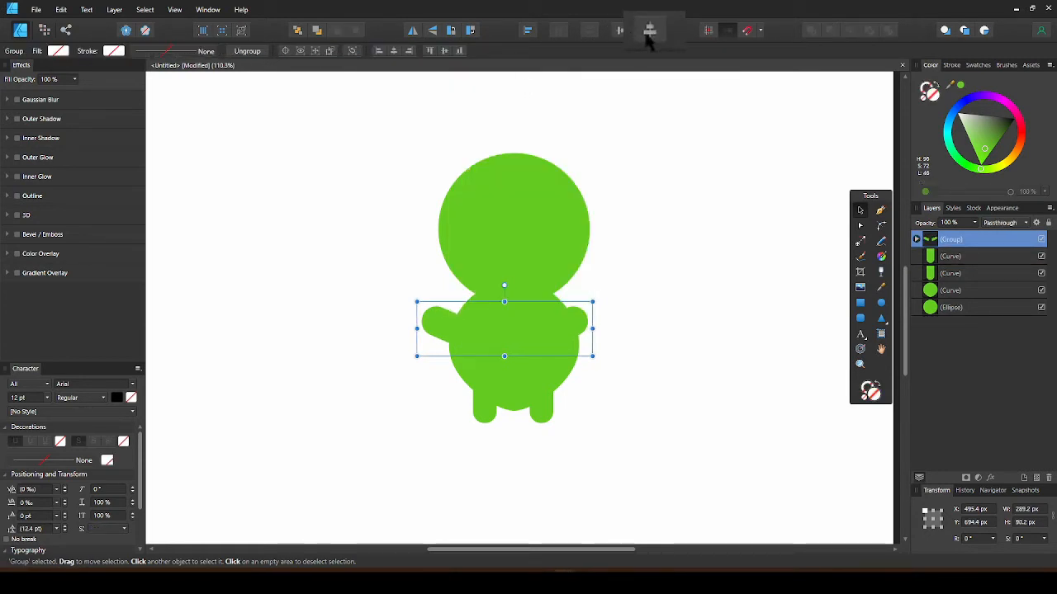
- Group the head with the body and centre them horizontally
{"action": "left_click", "coordinate": [537, 264]}
{"action": "left_click", "coordinate": [512, 330], "text": "shift"}
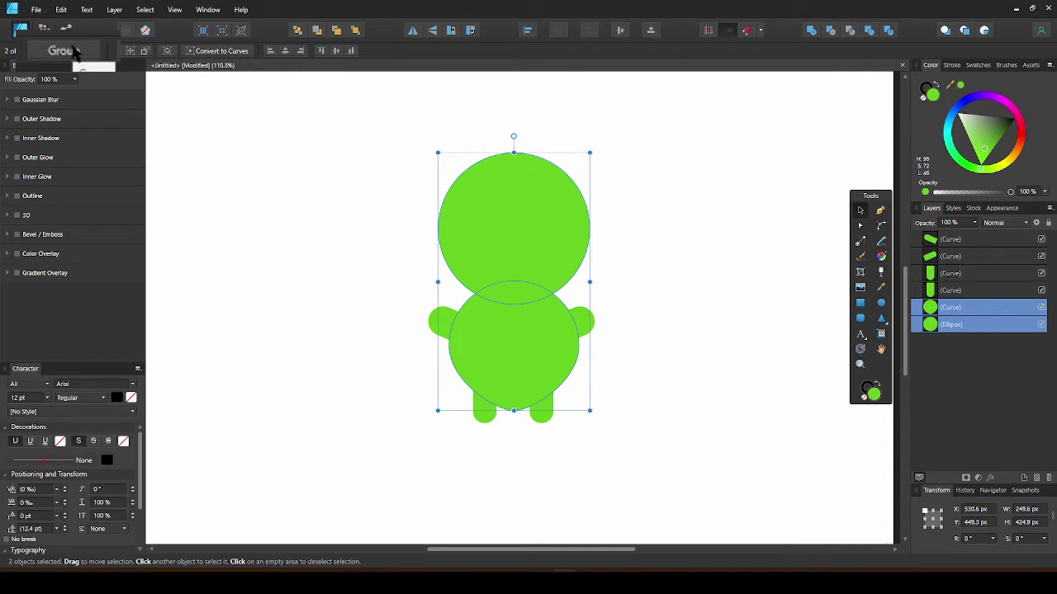
{"action": "left_click", "coordinate": [62, 51]}
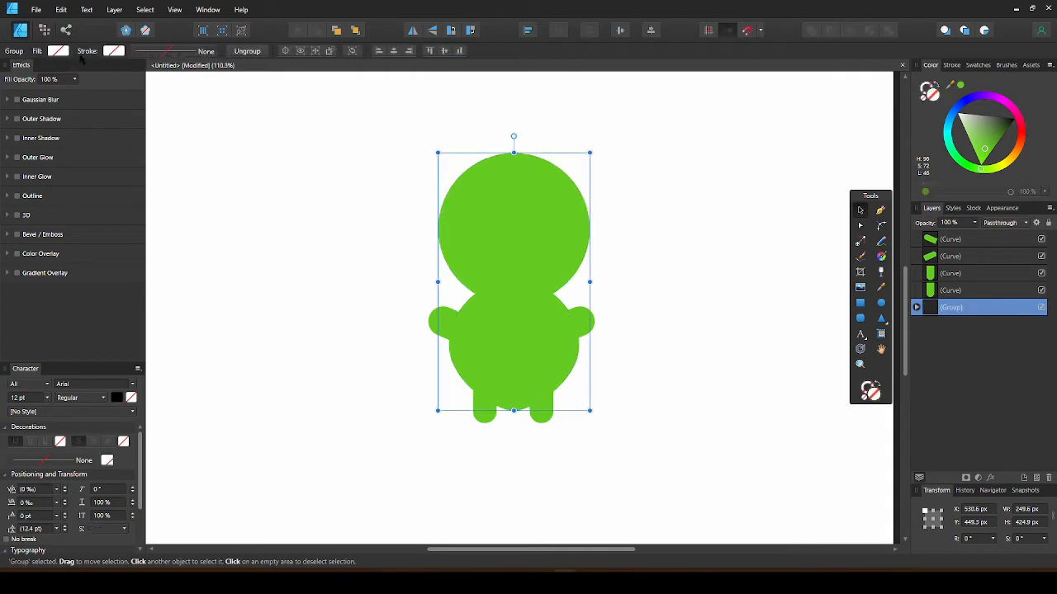
{"action": "left_click", "coordinate": [649, 31]}
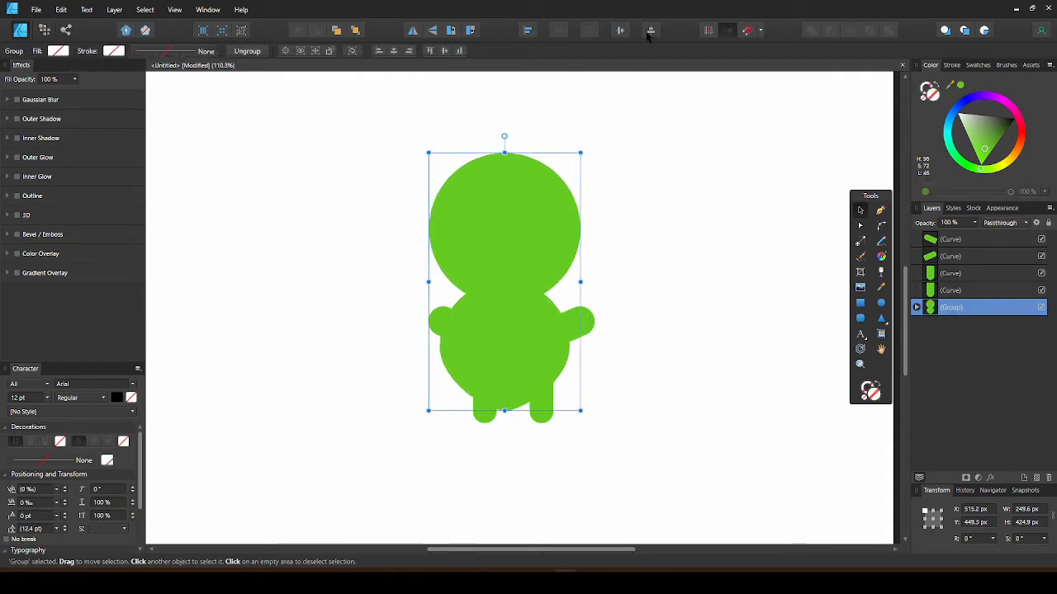
{"action": "left_click", "coordinate": [621, 342]}
- Regroup the right and left arms and centre them horizontally
{"action": "left_click", "coordinate": [583, 324]}
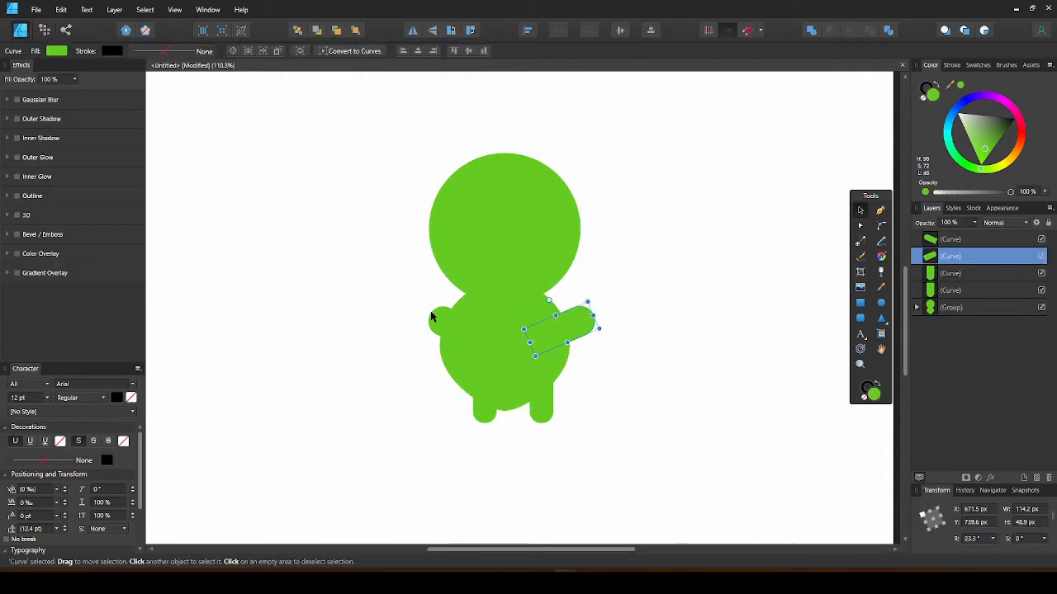
{"action": "left_click", "coordinate": [435, 317], "text": "shift"}
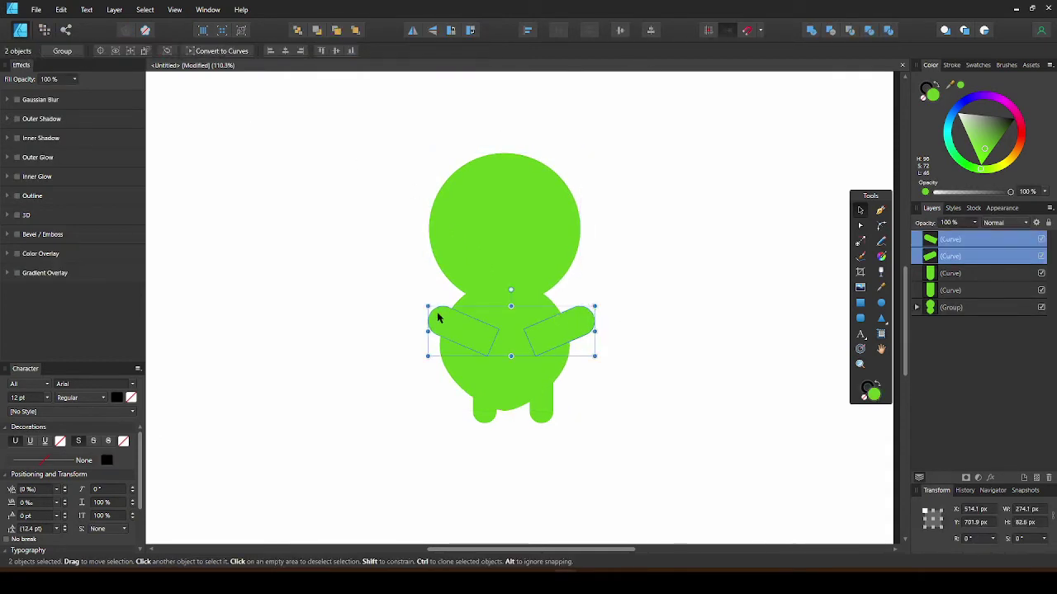
{"action": "left_click", "coordinate": [63, 51]}
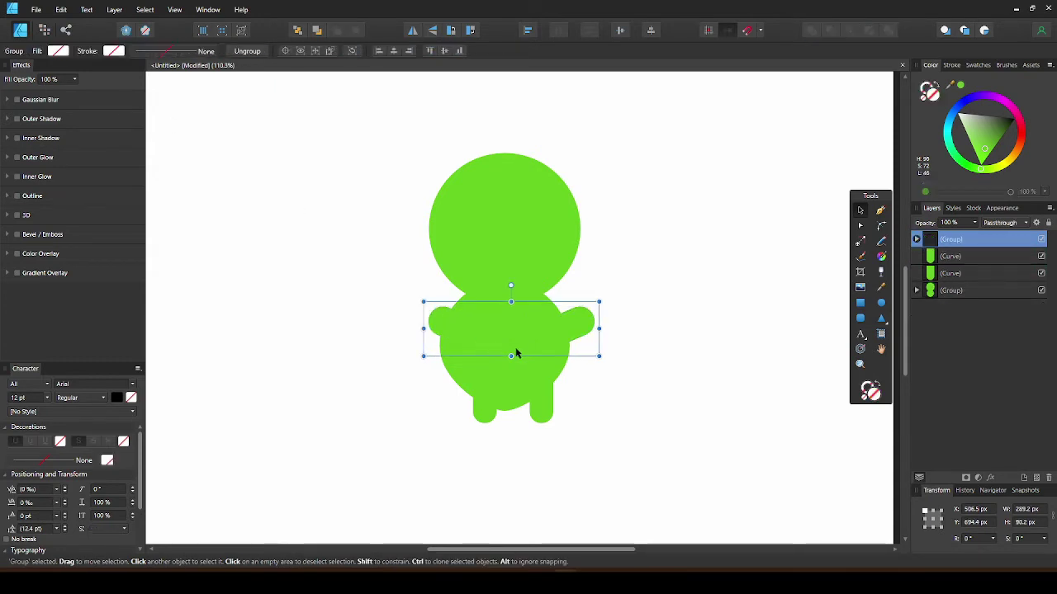
{"action": "left_click", "coordinate": [651, 31]}
- Group the two legs and centre them horizontally
{"action": "left_click", "coordinate": [542, 413]}
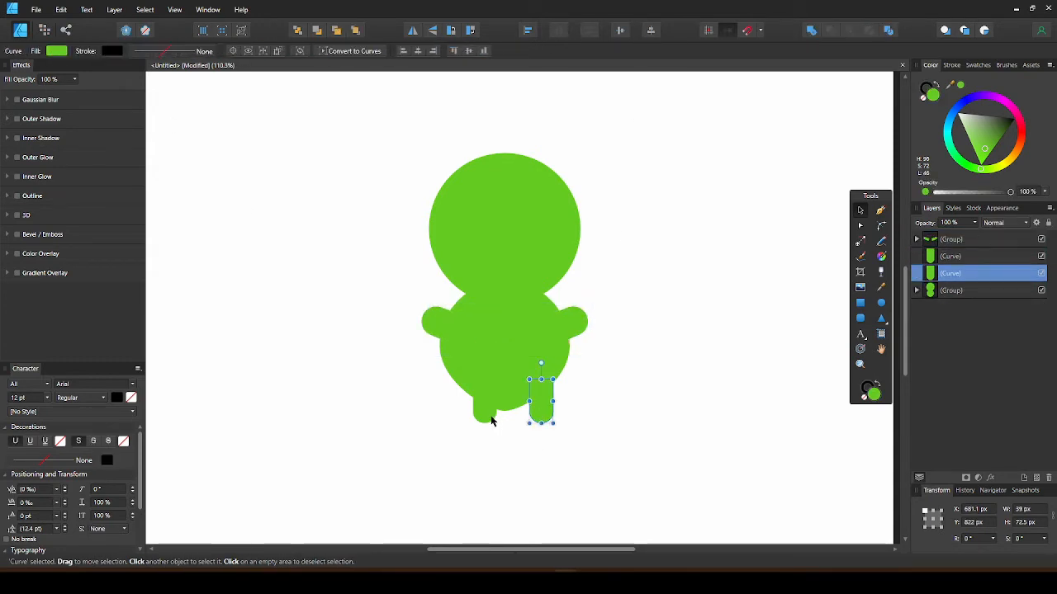
{"action": "left_click", "coordinate": [493, 421], "text": "shift"}
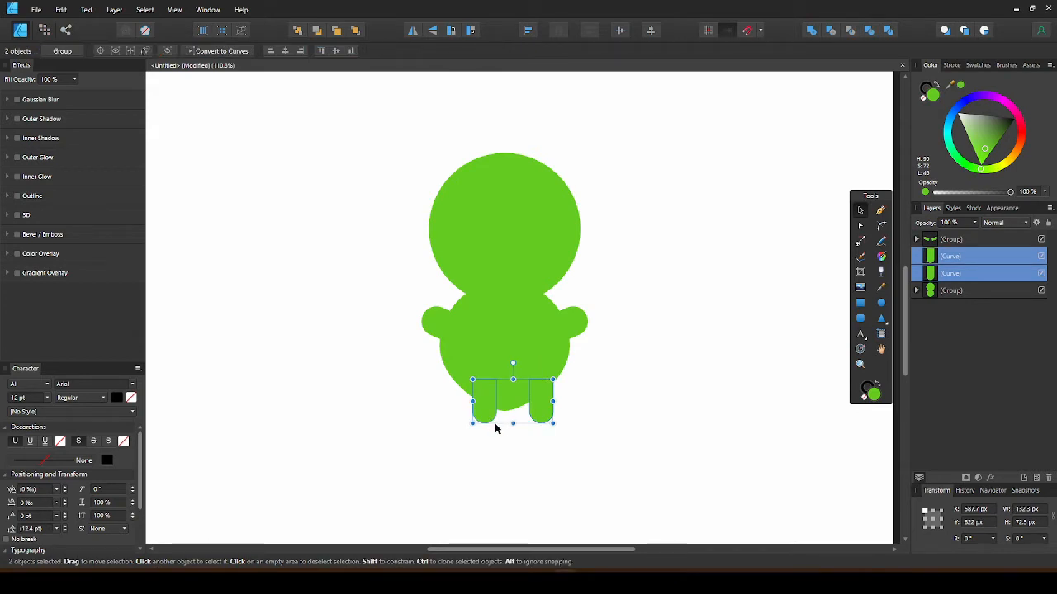
{"action": "key", "text": "ctrl+g"}
{"action": "left_click", "coordinate": [651, 31]}
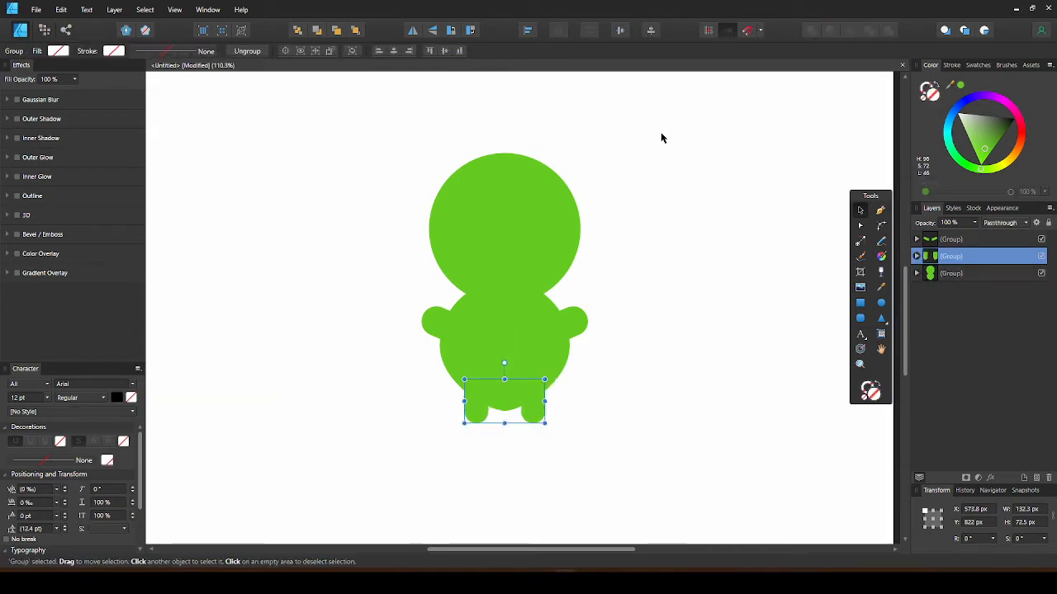
{"action": "left_click", "coordinate": [671, 276]}
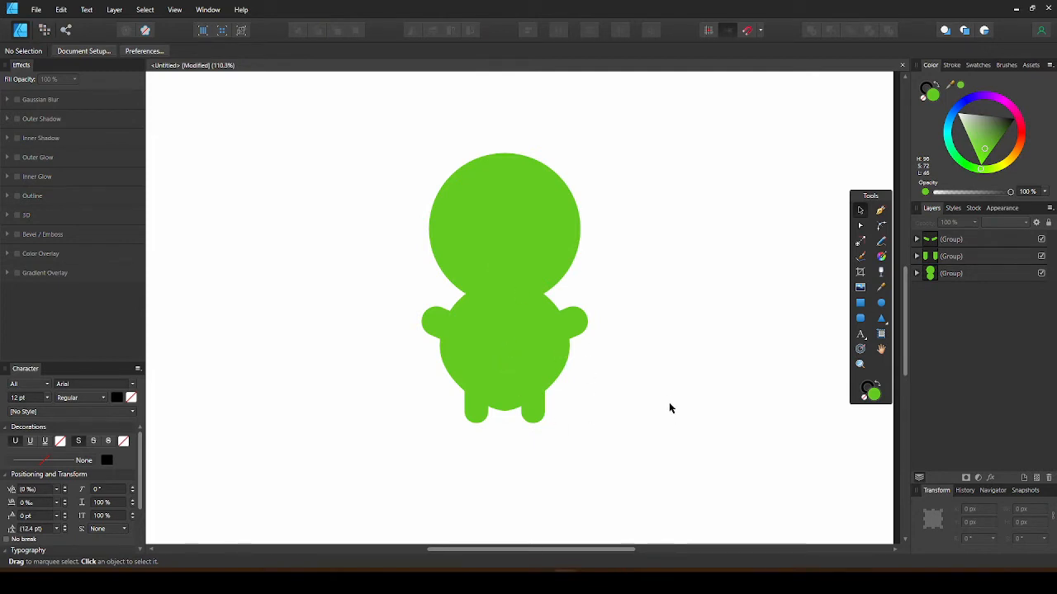
- Ungroup the whole character and merge all six shapes into one green curve with Add
{"action": "left_click_drag", "start_coordinate": [681, 447], "coordinate": [284, 145]}
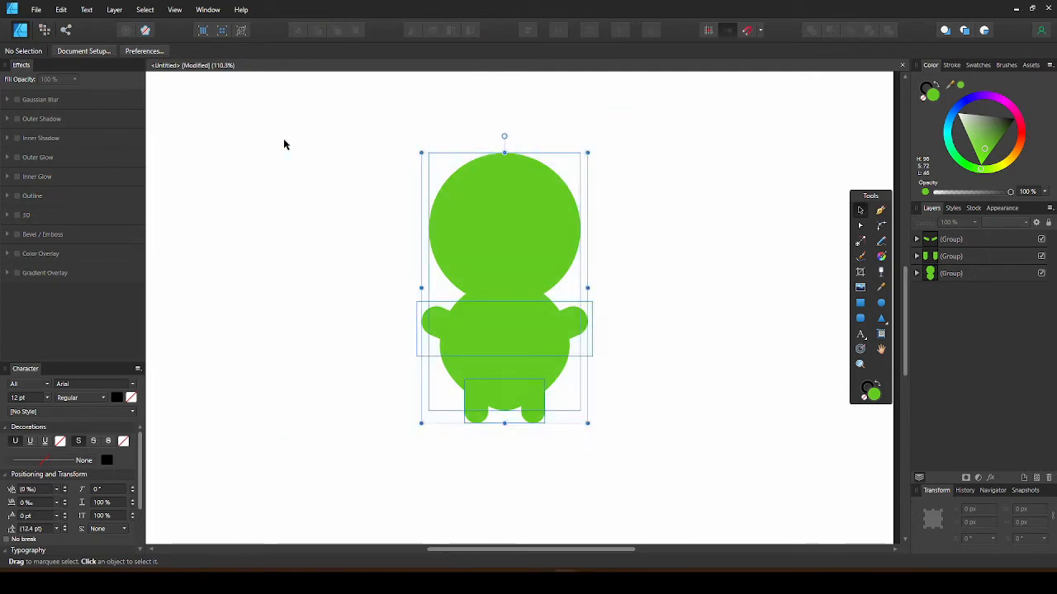
{"action": "right_click", "coordinate": [500, 262]}
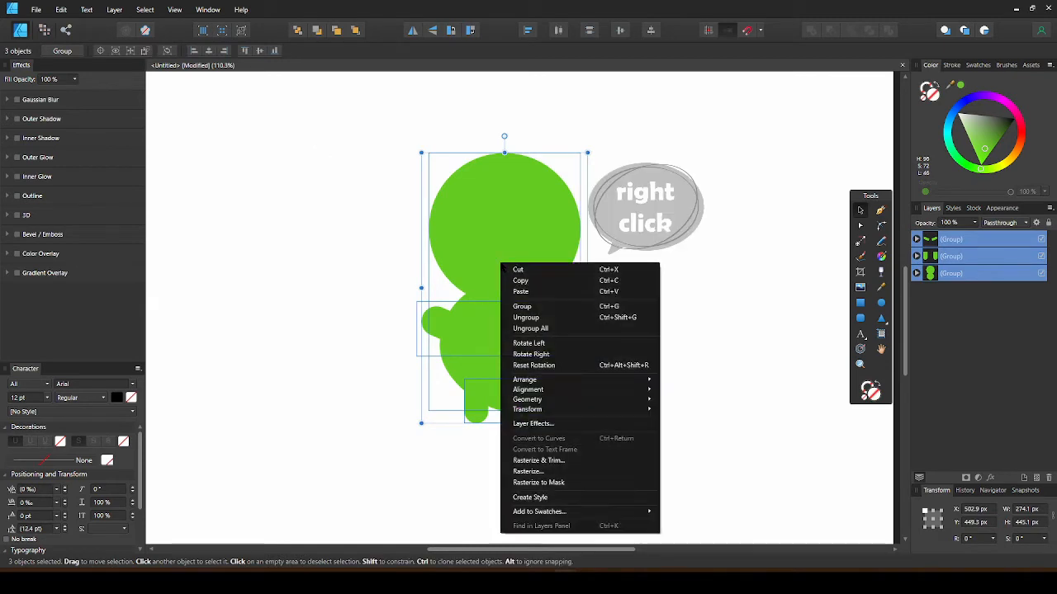
{"action": "left_click", "coordinate": [530, 329]}
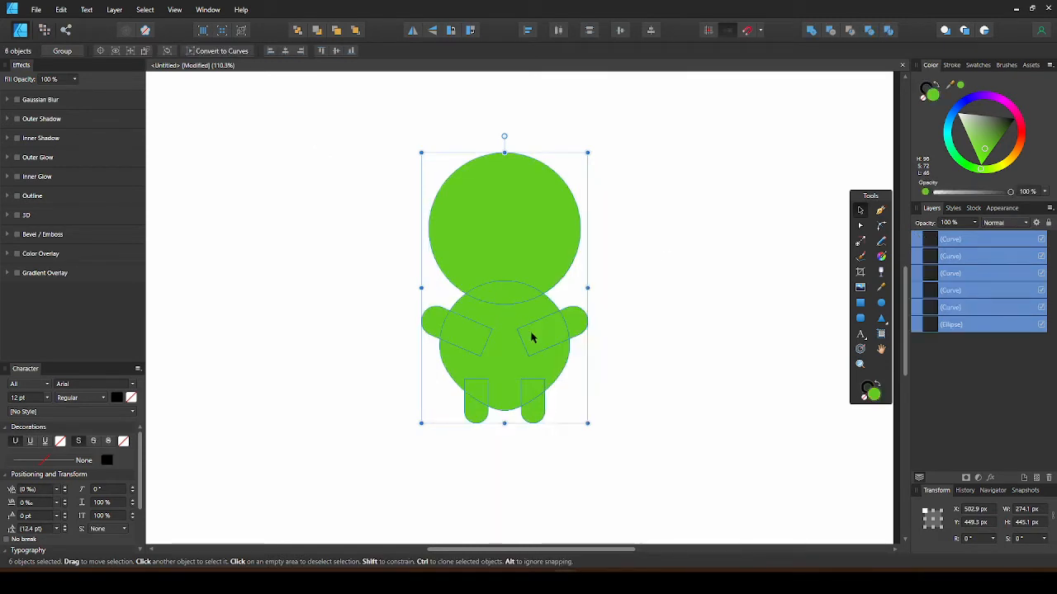
{"action": "left_click", "coordinate": [811, 30]}
{"action": "left_click", "coordinate": [660, 248]}
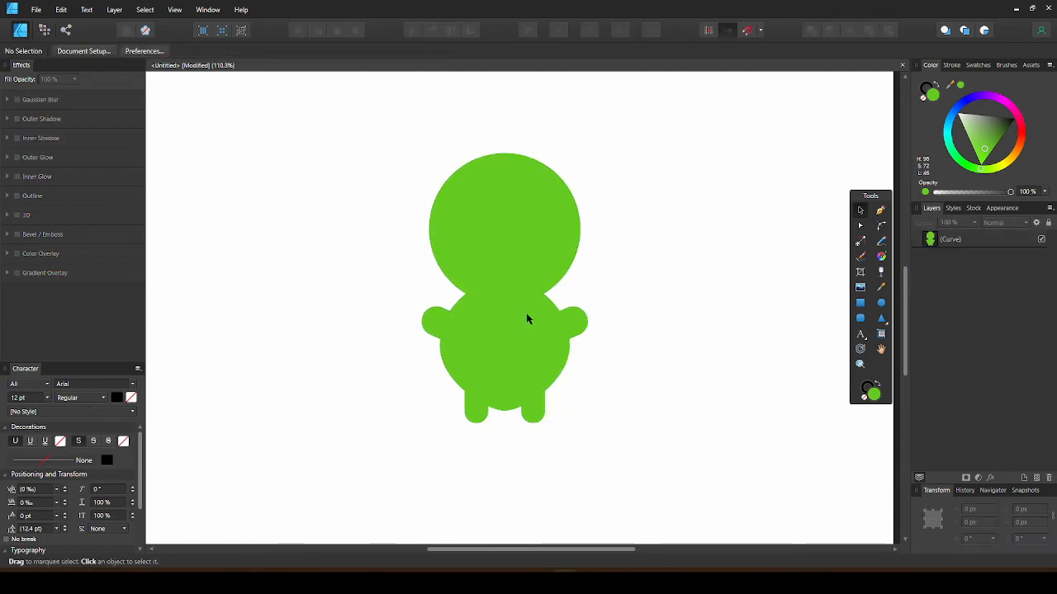
{"action": "mouse_move", "coordinate": [490, 315]}
{"action": "left_mouse_down"}
{"action": "mouse_move", "coordinate": [553, 318]}
{"action": "mouse_move", "coordinate": [489, 314]}
{"action": "left_mouse_up"}
{"action": "left_click", "coordinate": [743, 309]}
- Draw a larger left eye and smaller right eye circle and fill both near white
{"action": "left_click", "coordinate": [881, 302]}
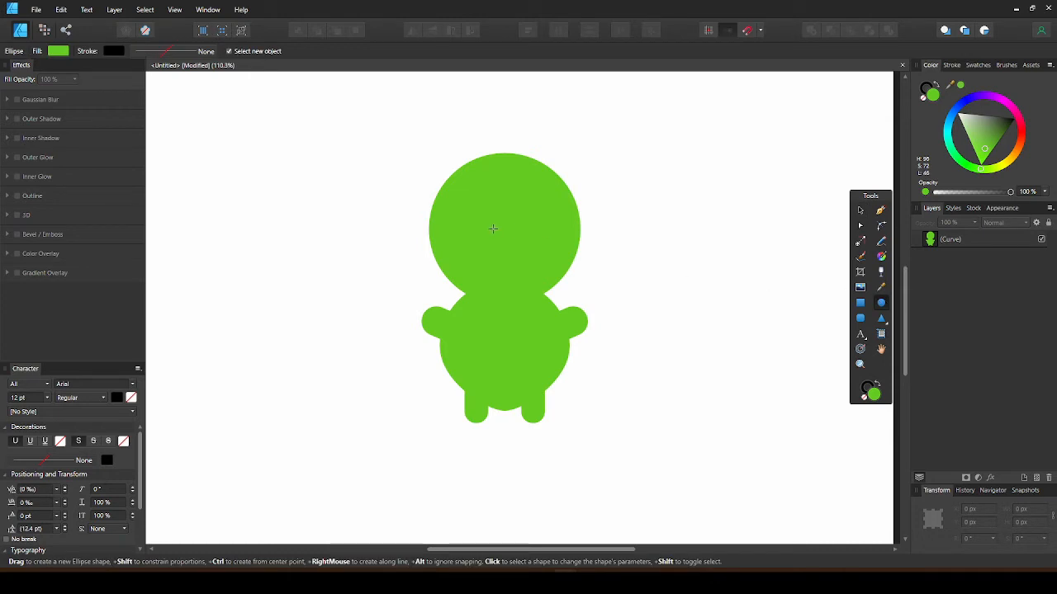
{"action": "left_click_drag", "start_coordinate": [457, 208], "coordinate": [500, 251]}
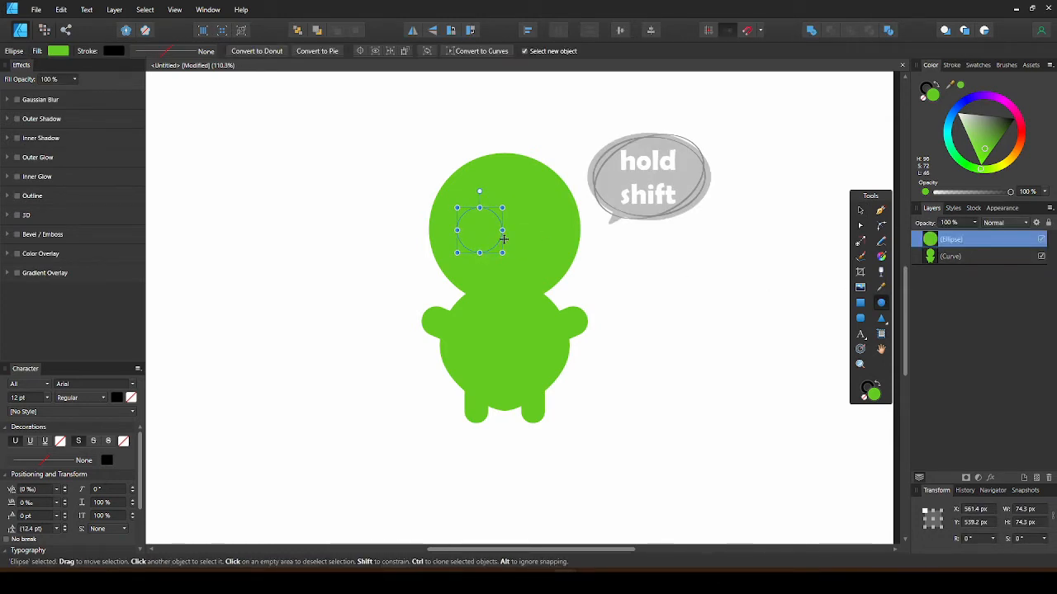
{"action": "left_click_drag", "start_coordinate": [520, 227], "coordinate": [545, 250]}
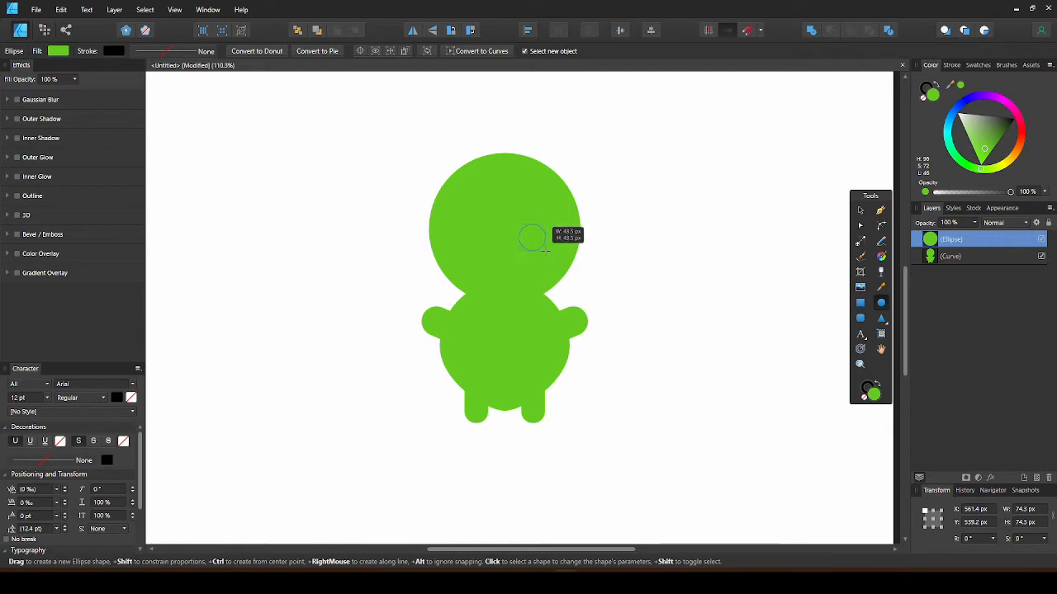
{"action": "key", "text": "v"}
{"action": "mouse_move", "coordinate": [569, 175]}
{"action": "left_mouse_down"}
{"action": "mouse_move", "coordinate": [639, 188]}
{"action": "mouse_move", "coordinate": [376, 297]}
{"action": "left_mouse_up"}
{"action": "left_click", "coordinate": [967, 112]}
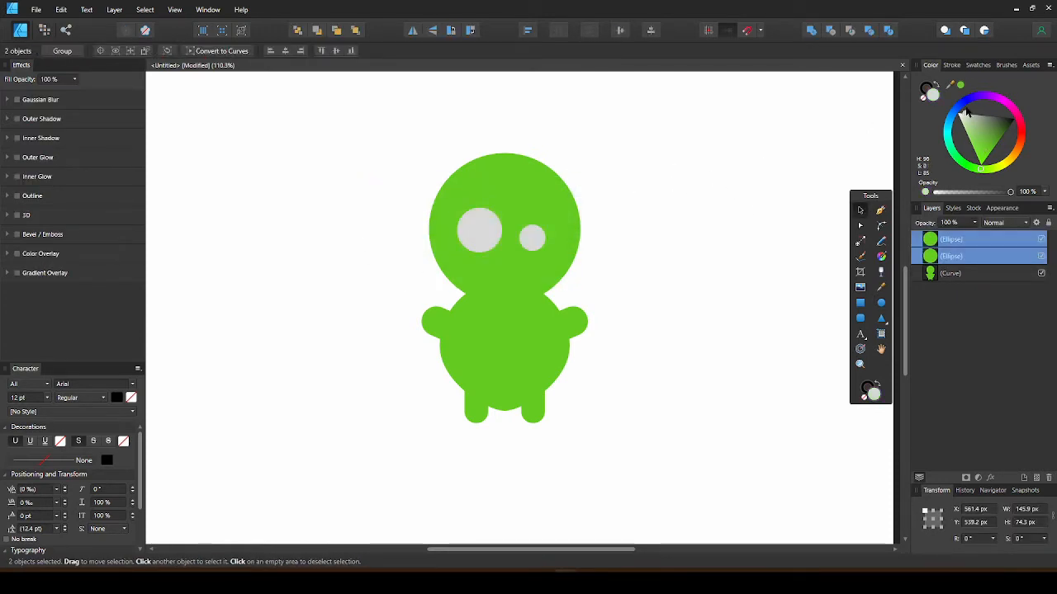
{"action": "left_click_drag", "start_coordinate": [966, 109], "coordinate": [962, 105]}
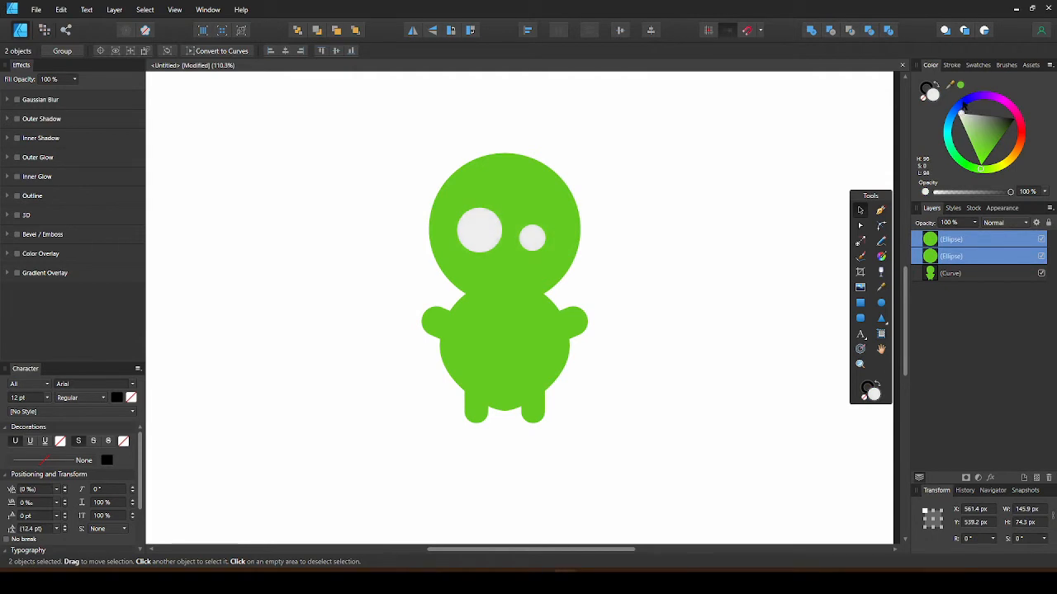
{"action": "left_click", "coordinate": [698, 223]}
- Nudge the right eye up, then group both eyes and align them on their middles
{"action": "left_click", "coordinate": [532, 238]}
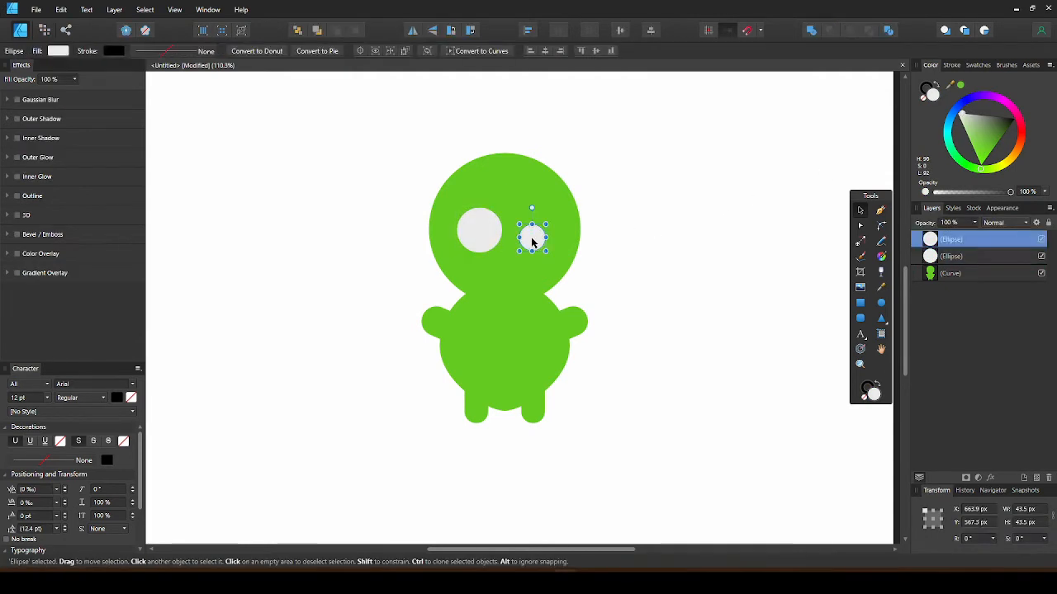
{"action": "left_click_drag", "start_coordinate": [532, 238], "coordinate": [530, 233]}
{"action": "left_click", "coordinate": [478, 230], "text": "shift"}
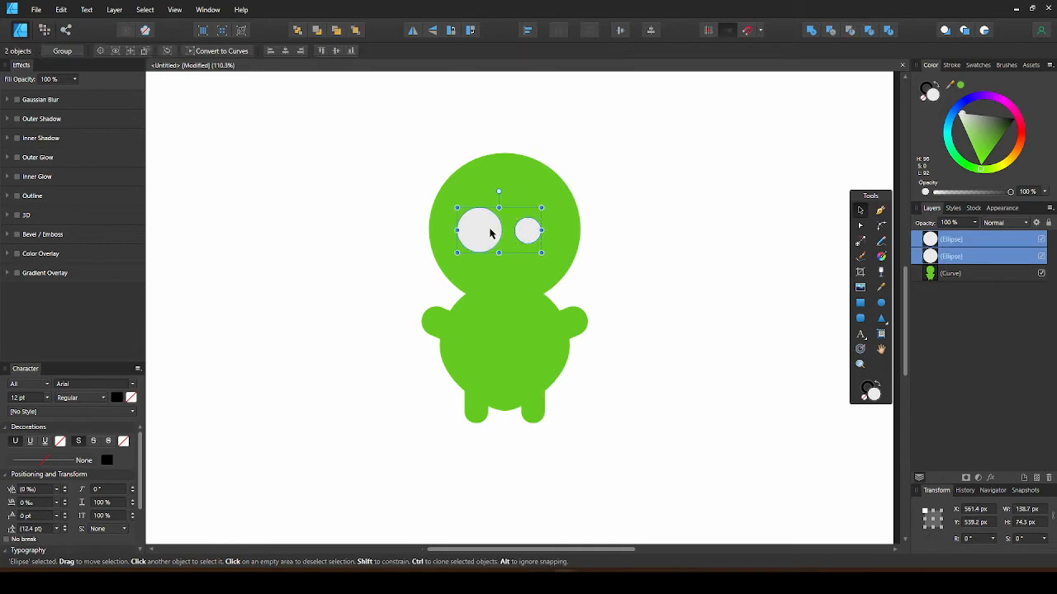
{"action": "left_click", "coordinate": [62, 51]}
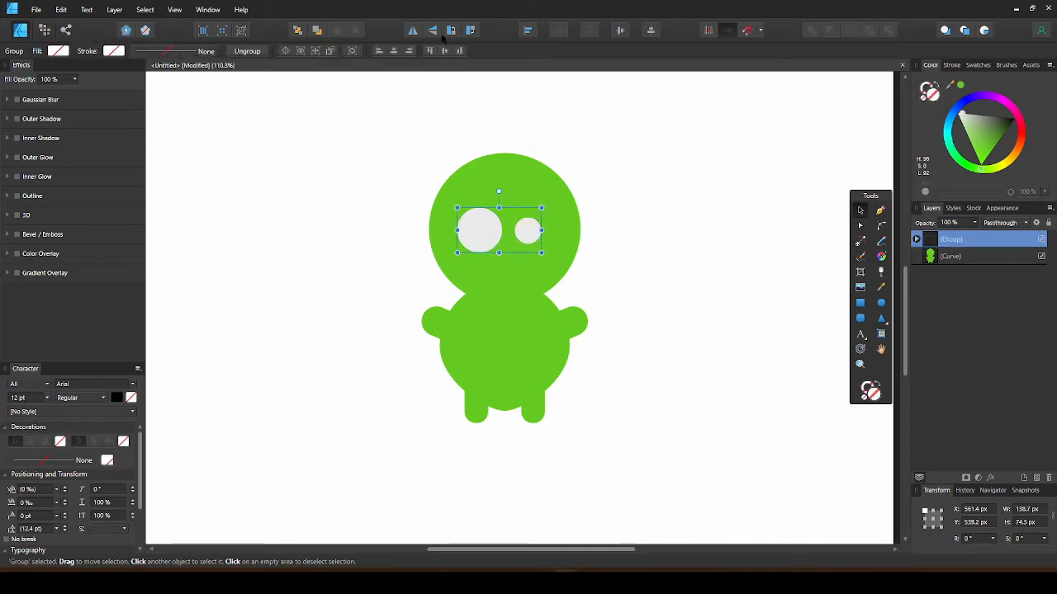
{"action": "left_click", "coordinate": [652, 31]}
{"action": "left_click", "coordinate": [616, 229]}
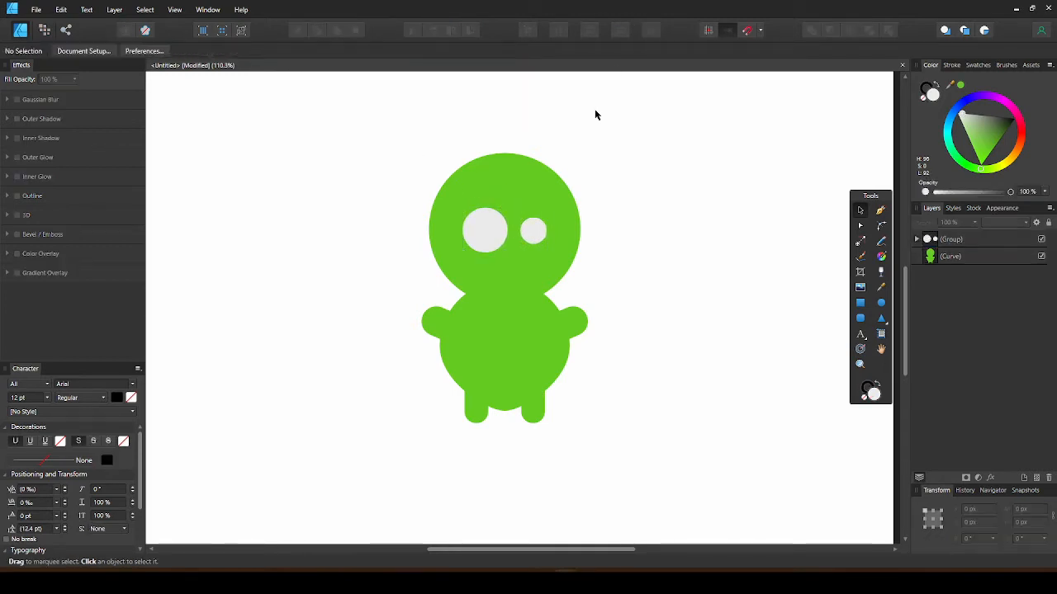
- Draw a two-node curved smile below the eyes with the pen
{"action": "left_click", "coordinate": [880, 212]}
{"action": "scroll", "coordinate": [526, 269], "scroll_direction": "up", "scroll_amount": 3}
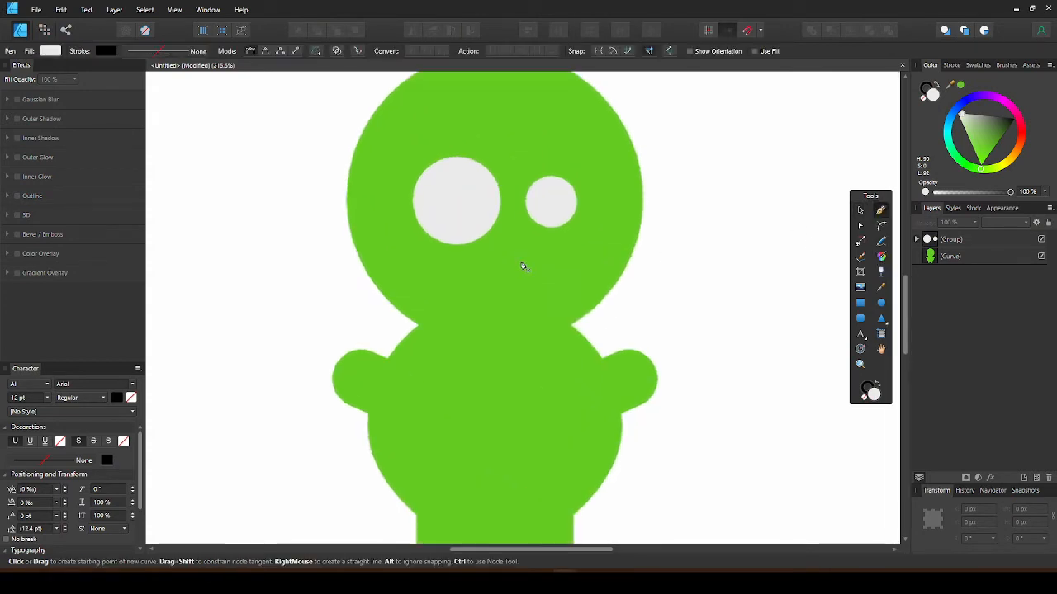
{"action": "scroll", "coordinate": [526, 268], "scroll_direction": "up", "scroll_amount": 2}
{"action": "left_click", "coordinate": [474, 305]}
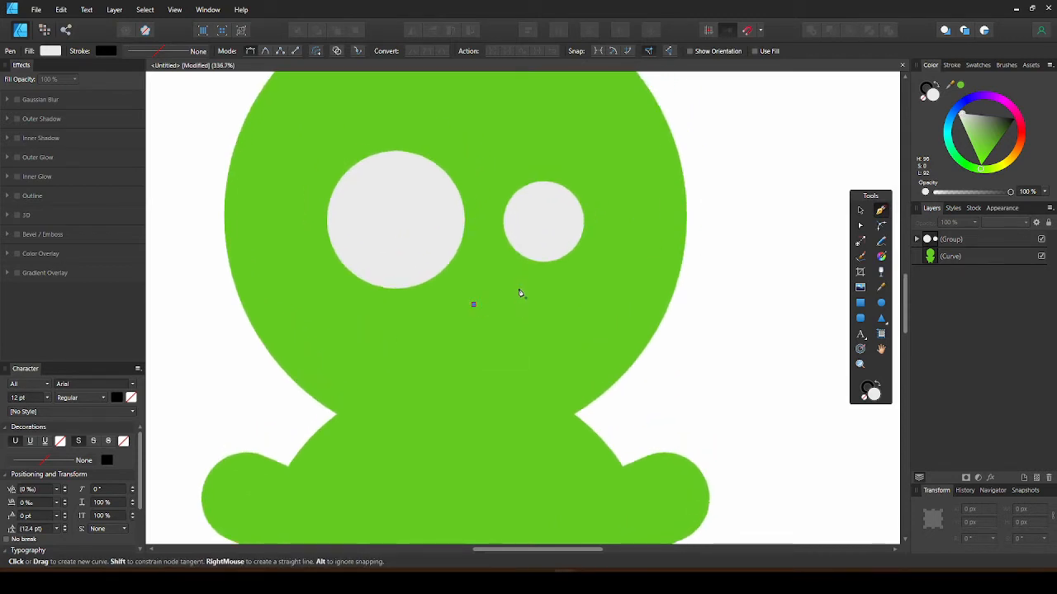
{"action": "left_click_drag", "start_coordinate": [520, 290], "coordinate": [519, 253]}
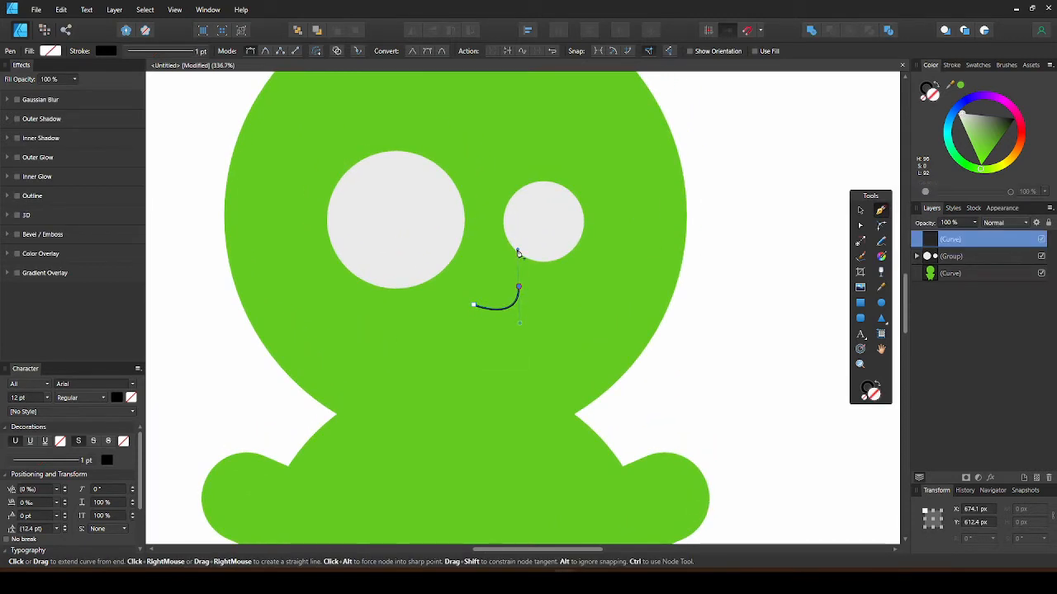
- Refine the smile's curvature by adjusting its nodes
{"action": "left_click", "coordinate": [860, 225]}
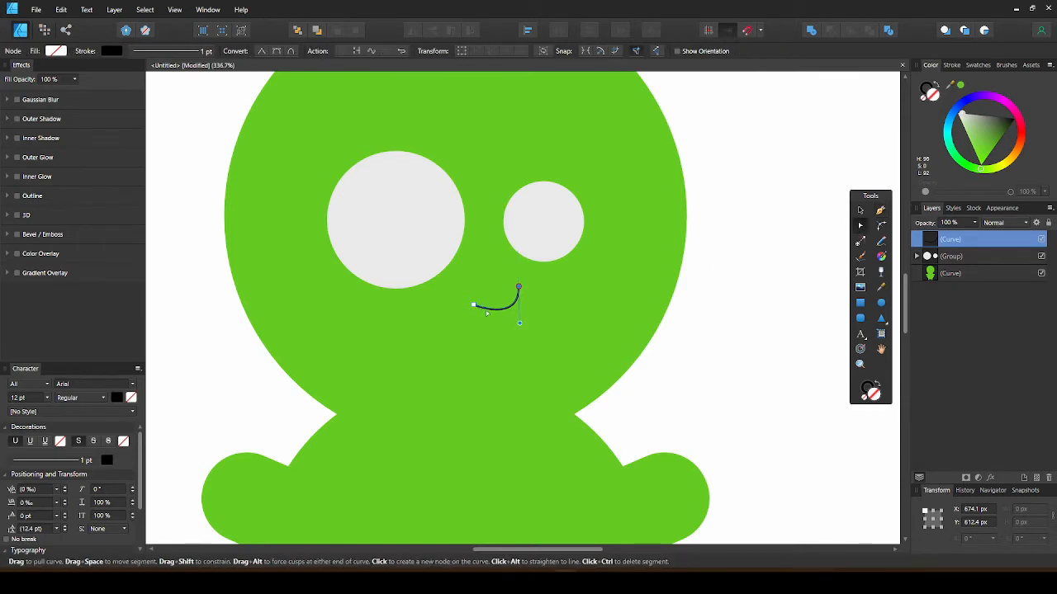
{"action": "left_click_drag", "start_coordinate": [487, 308], "coordinate": [495, 316]}
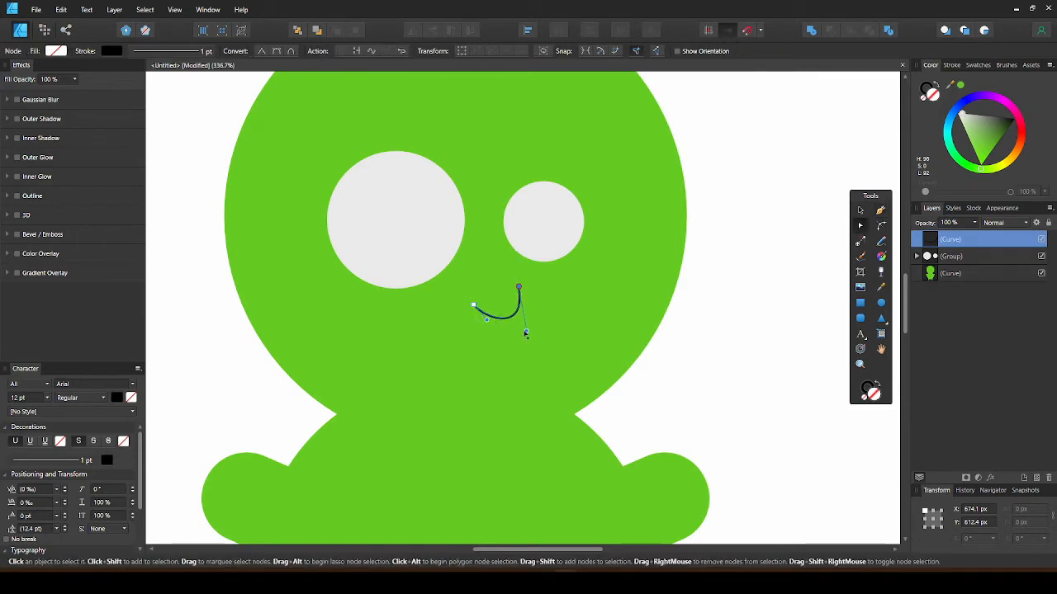
{"action": "left_click_drag", "start_coordinate": [529, 331], "coordinate": [526, 314]}
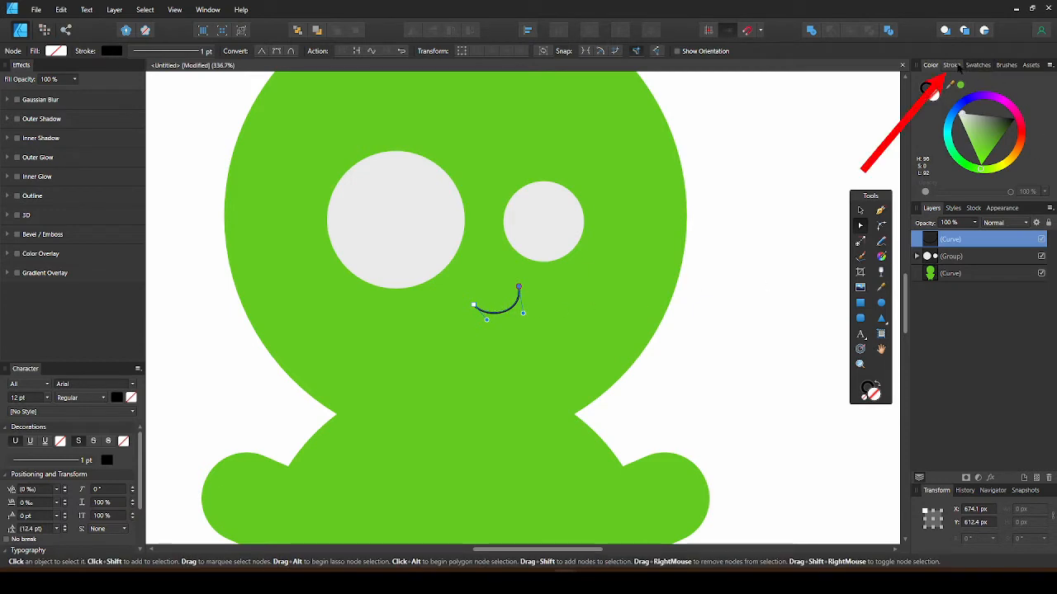
- Thicken the smile stroke to about 5.4 pt
{"action": "left_click", "coordinate": [952, 65]}
{"action": "left_click_drag", "start_coordinate": [946, 99], "coordinate": [965, 99]}
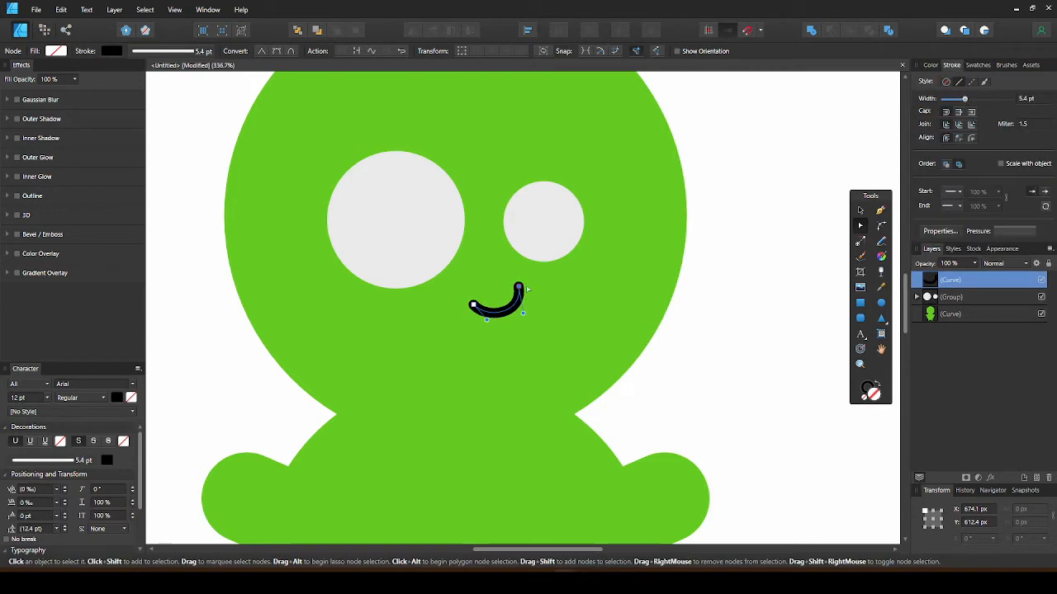
- Give the smile a pressure profile peaking in the middle and tapering at both ends
{"action": "left_click", "coordinate": [203, 51]}
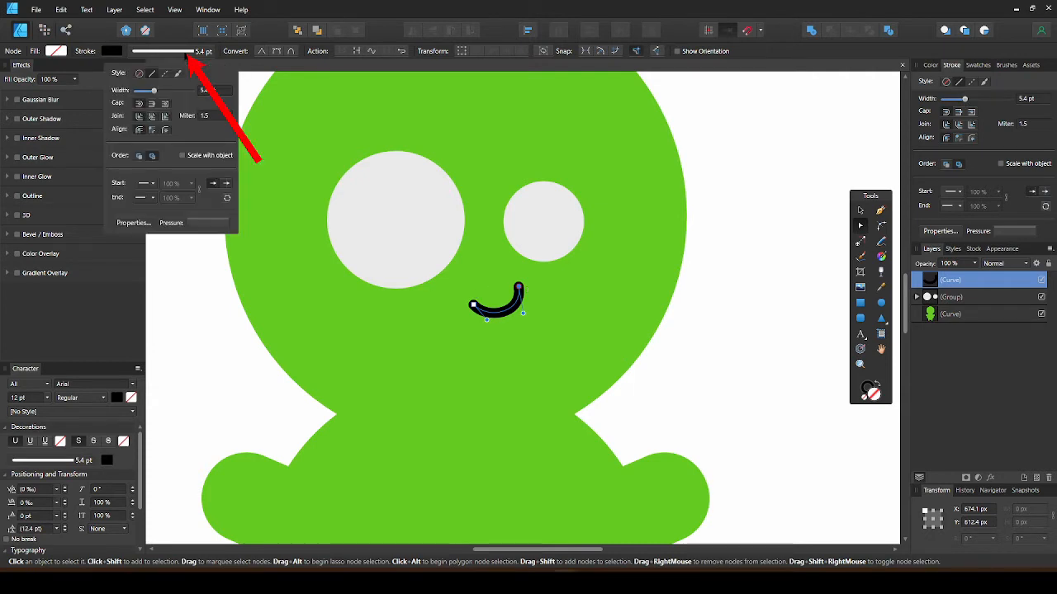
{"action": "left_click", "coordinate": [212, 223]}
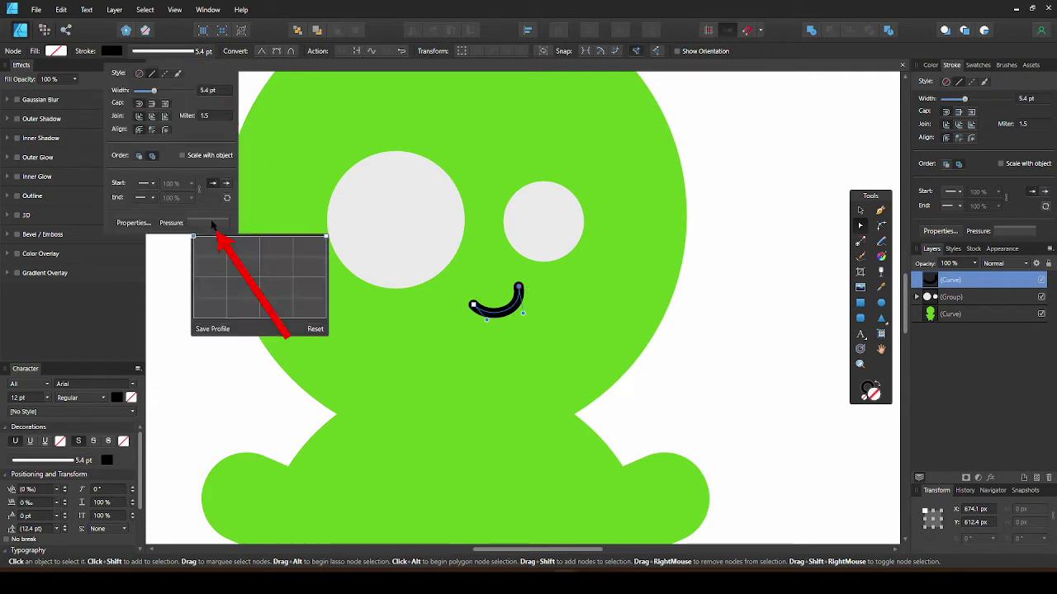
{"action": "left_click", "coordinate": [260, 239]}
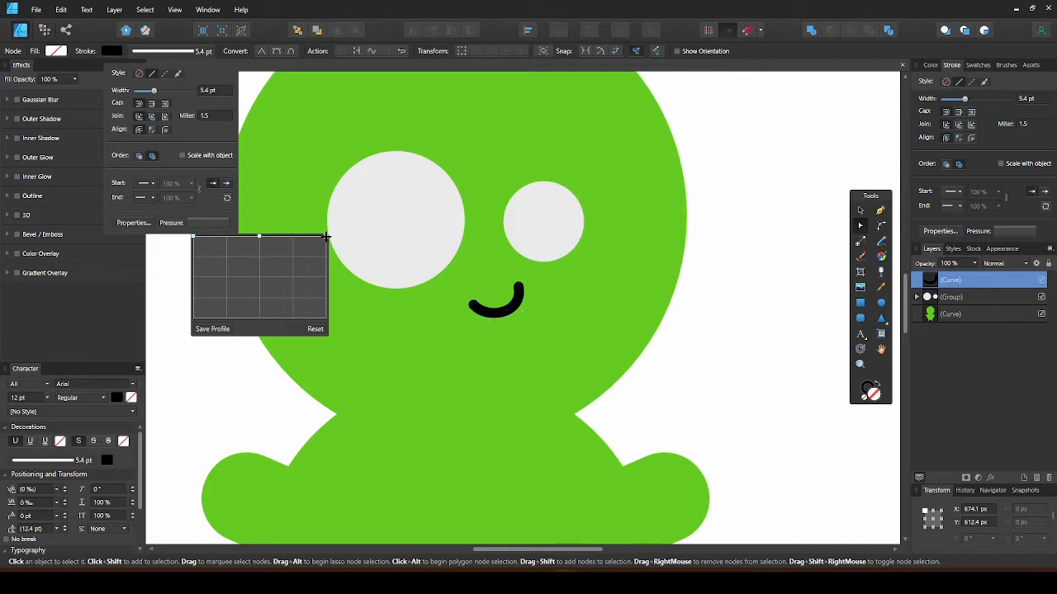
{"action": "mouse_move", "coordinate": [327, 237]}
{"action": "left_mouse_down"}
{"action": "mouse_move", "coordinate": [326, 319]}
{"action": "mouse_move", "coordinate": [327, 295]}
{"action": "left_mouse_up"}
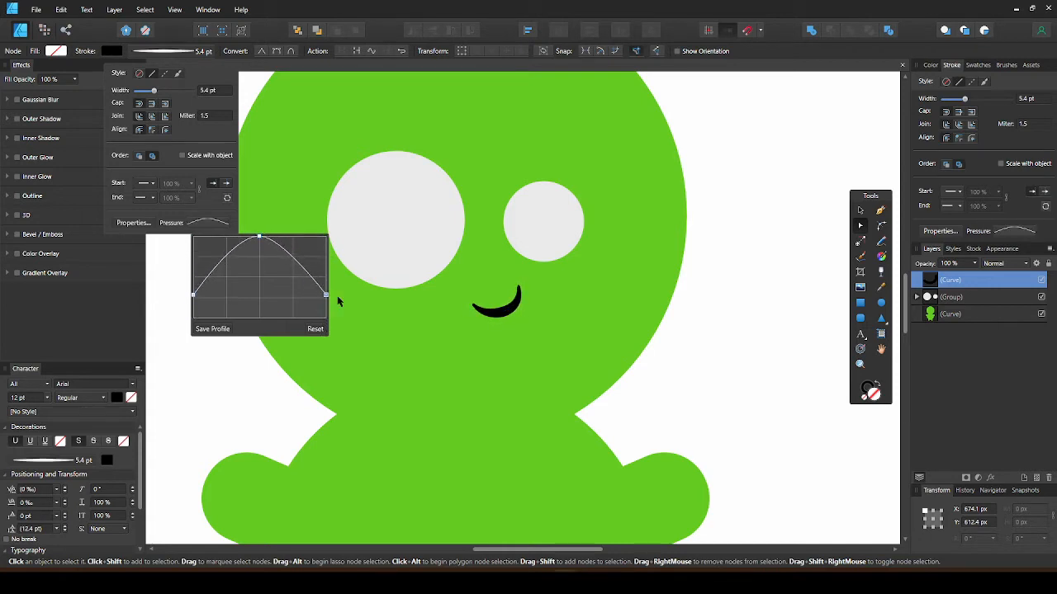
{"action": "left_click", "coordinate": [704, 328]}
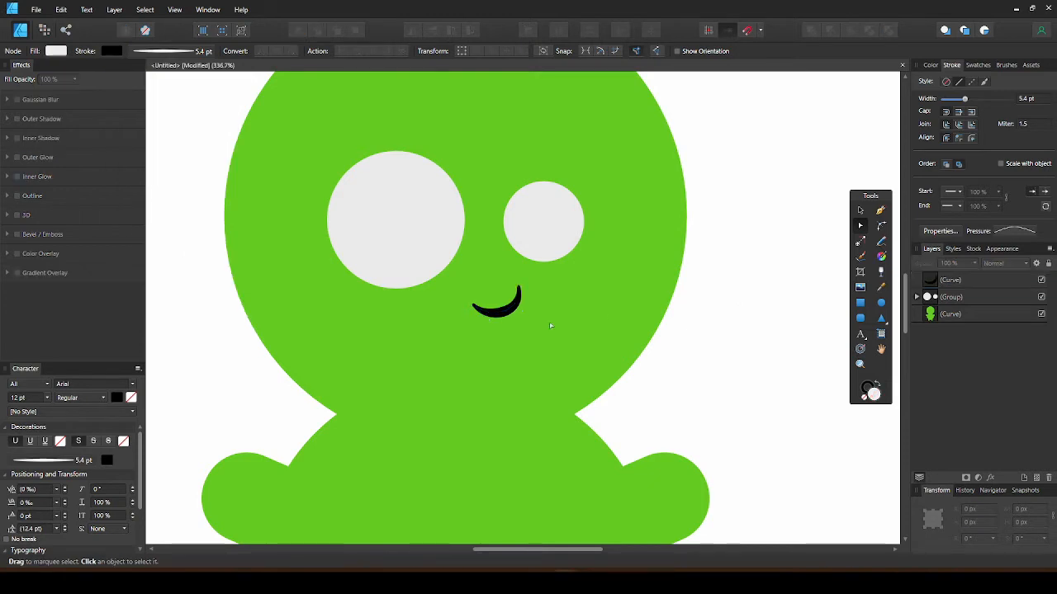
- Recolour the smile curve's stroke to dark green via the colour wheel
{"action": "left_click", "coordinate": [516, 307]}
{"action": "left_click", "coordinate": [931, 65]}
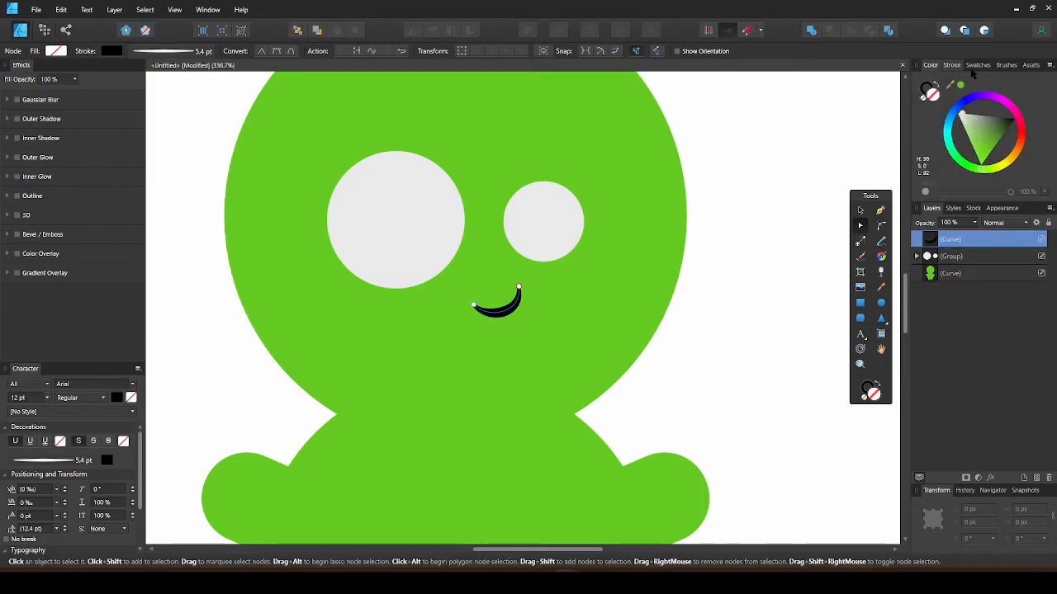
{"action": "left_click", "coordinate": [925, 88]}
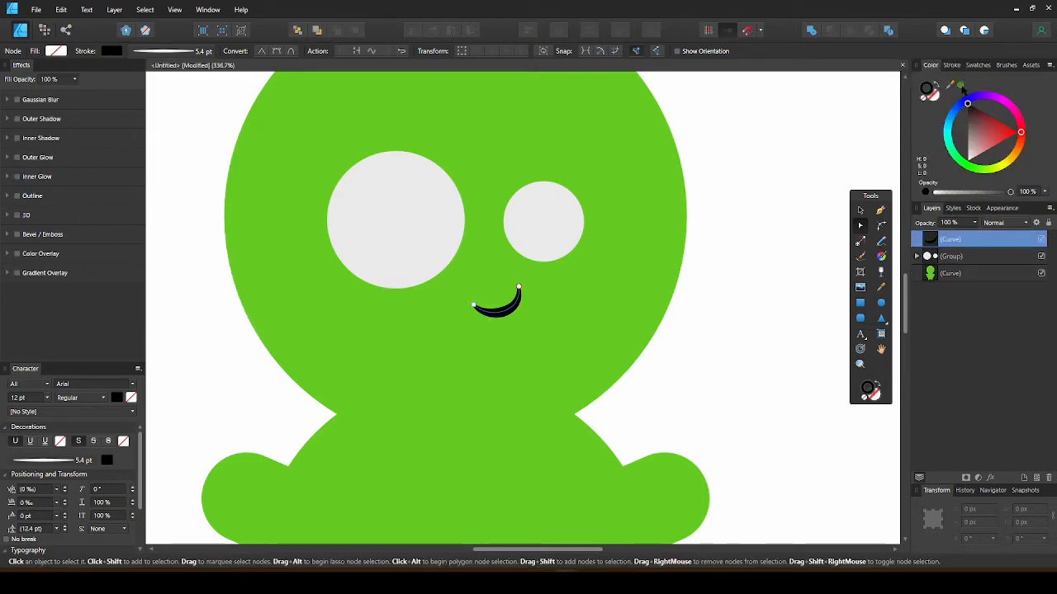
{"action": "left_click", "coordinate": [987, 147]}
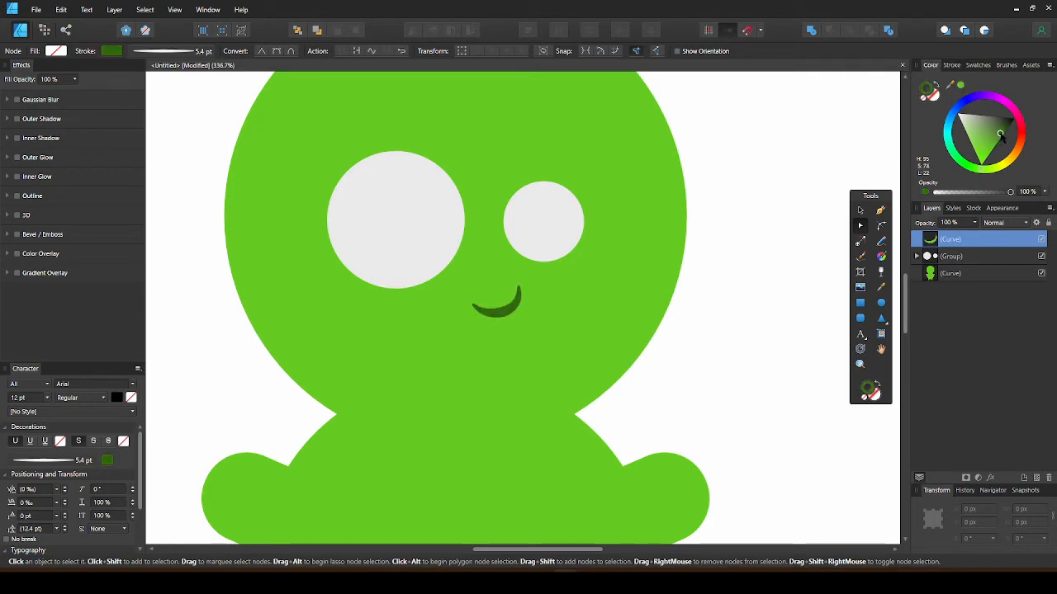
{"action": "left_click", "coordinate": [786, 196]}
{"action": "scroll", "coordinate": [762, 192], "scroll_direction": "down", "scroll_amount": 5}
{"action": "scroll", "coordinate": [628, 223], "scroll_direction": "up", "scroll_amount": 2}
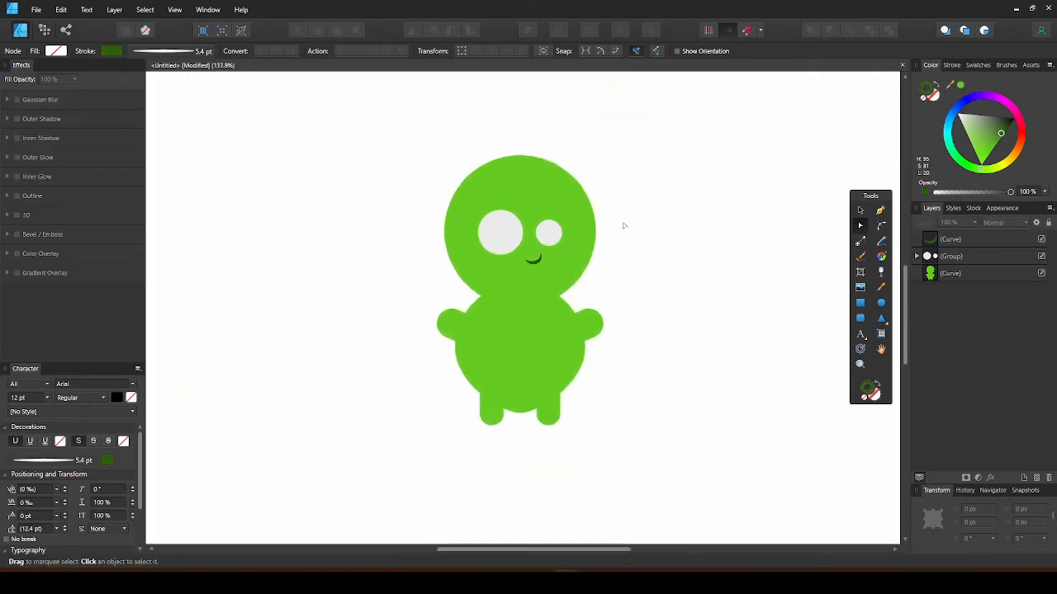
{"action": "scroll", "coordinate": [628, 330], "scroll_direction": "up", "scroll_amount": 5}
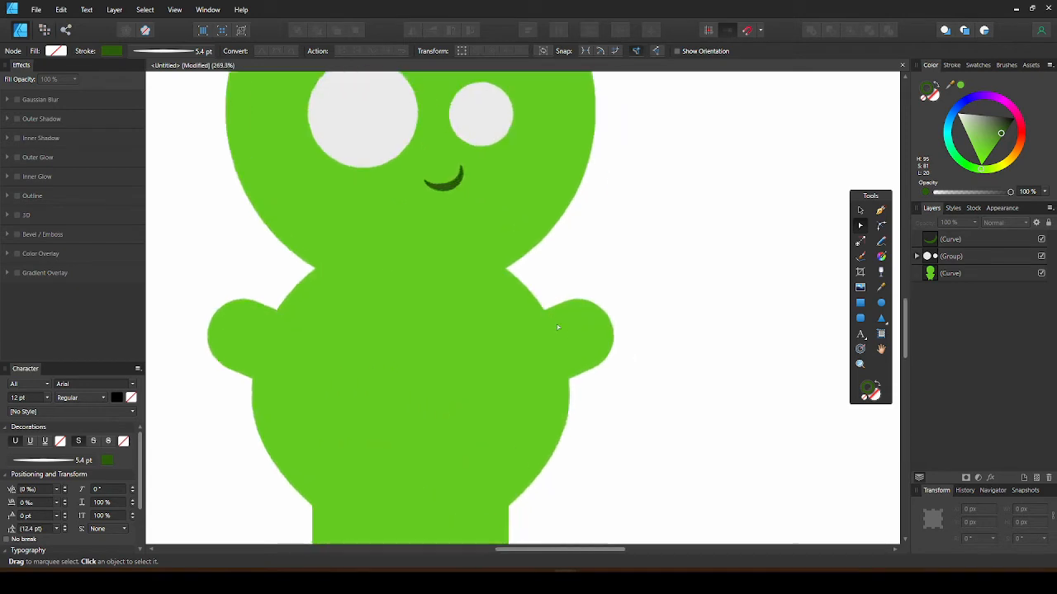
{"action": "scroll", "coordinate": [529, 306], "scroll_direction": "up", "scroll_amount": 3}
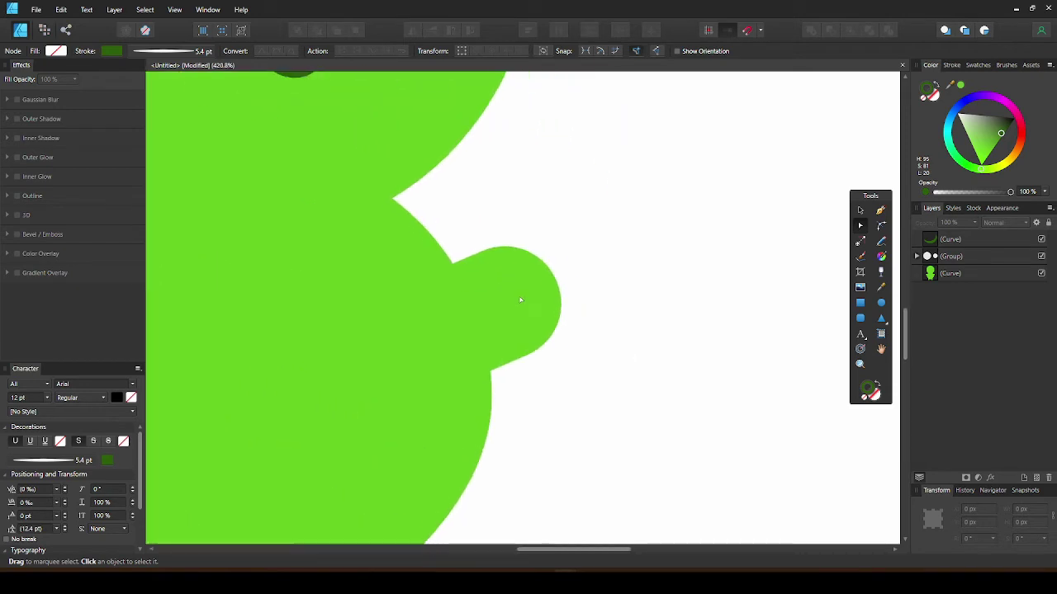
- Draw a small circle at the right arm's tip with flat pressure, no outline and green fill
{"action": "left_click", "coordinate": [881, 302]}
{"action": "left_click_drag", "start_coordinate": [529, 231], "coordinate": [551, 257]}
{"action": "left_click", "coordinate": [145, 51]}
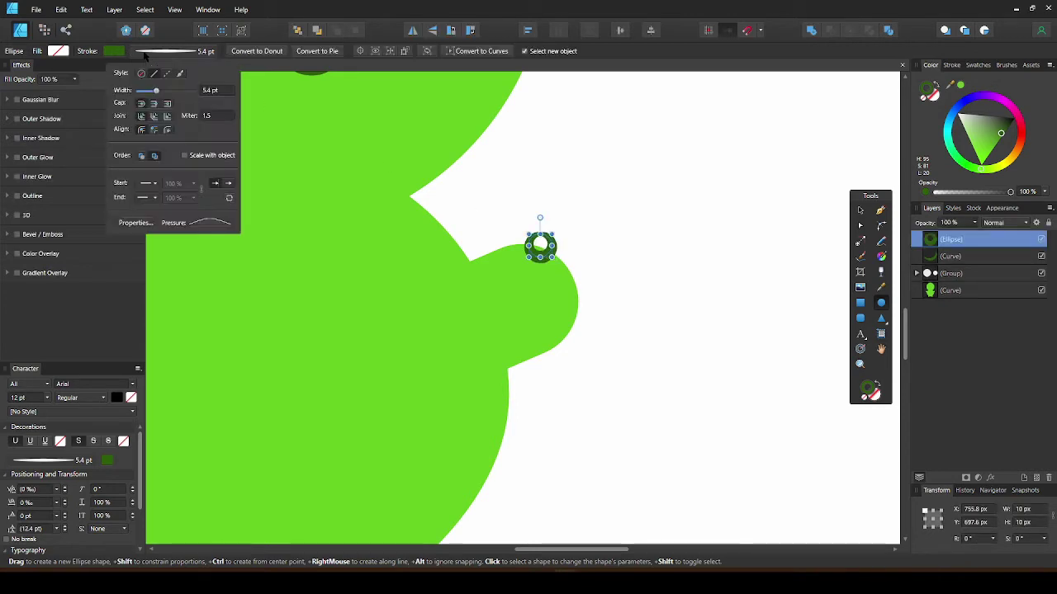
{"action": "left_click", "coordinate": [223, 223]}
{"action": "left_click", "coordinate": [320, 328]}
{"action": "left_click", "coordinate": [154, 51]}
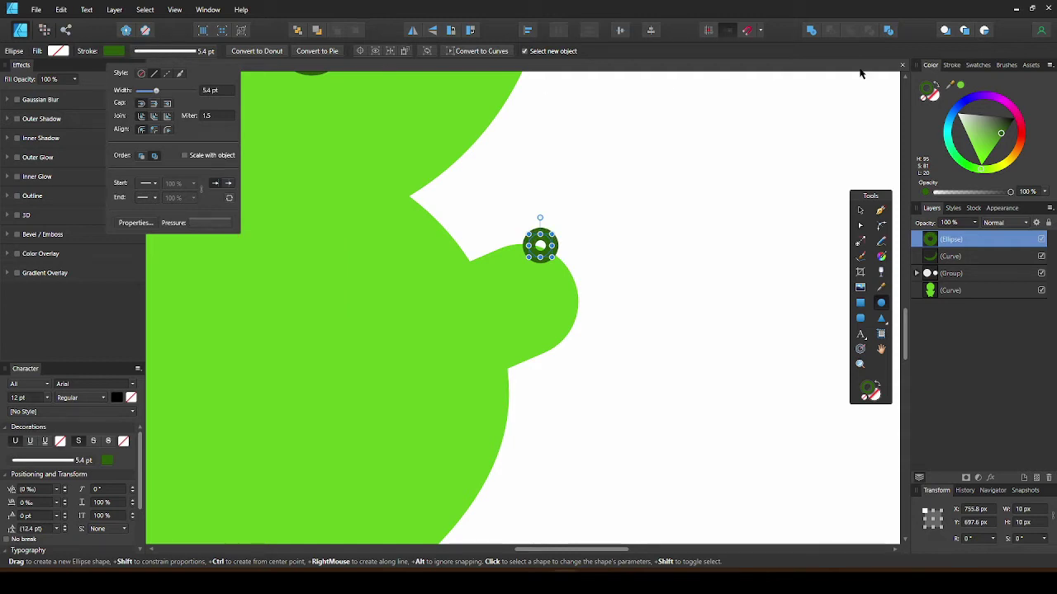
{"action": "left_click", "coordinate": [929, 99]}
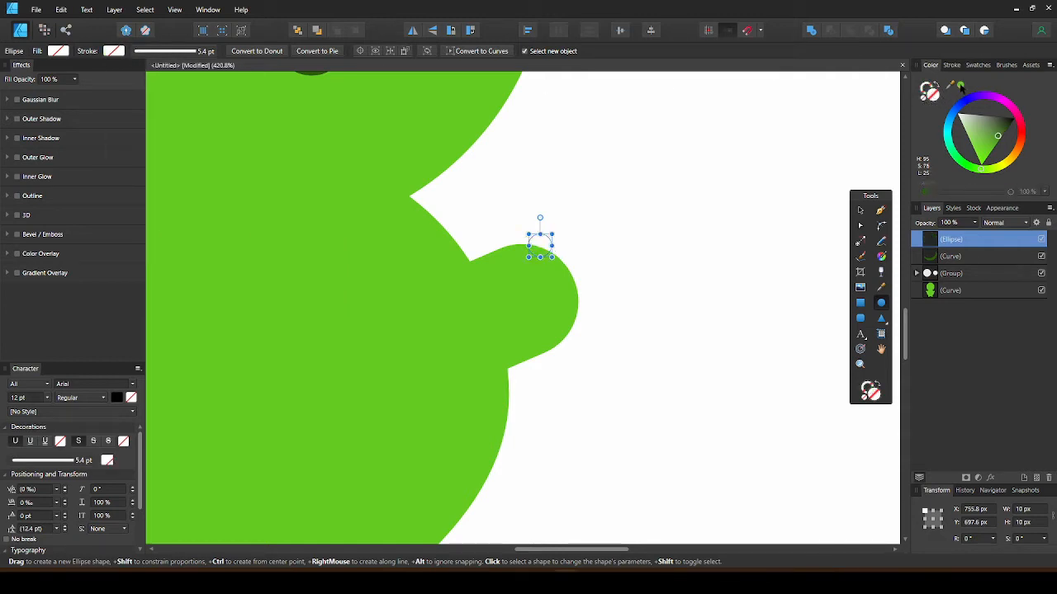
{"action": "left_click", "coordinate": [960, 85]}
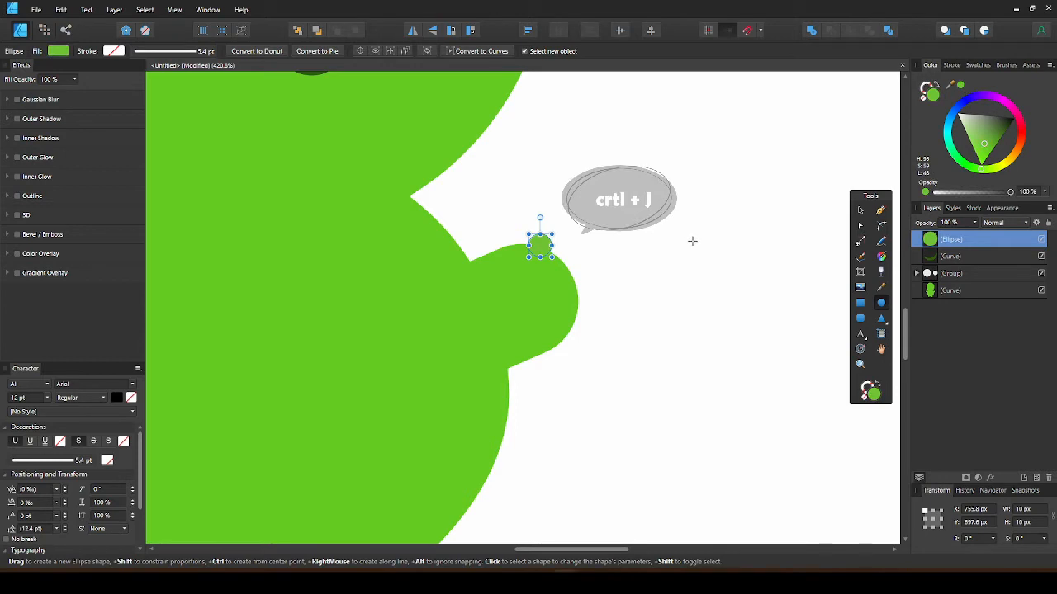
- Duplicate the circle twice down the arm tip and colour all three with the sampled body green
{"action": "key", "text": "ctrl+j"}
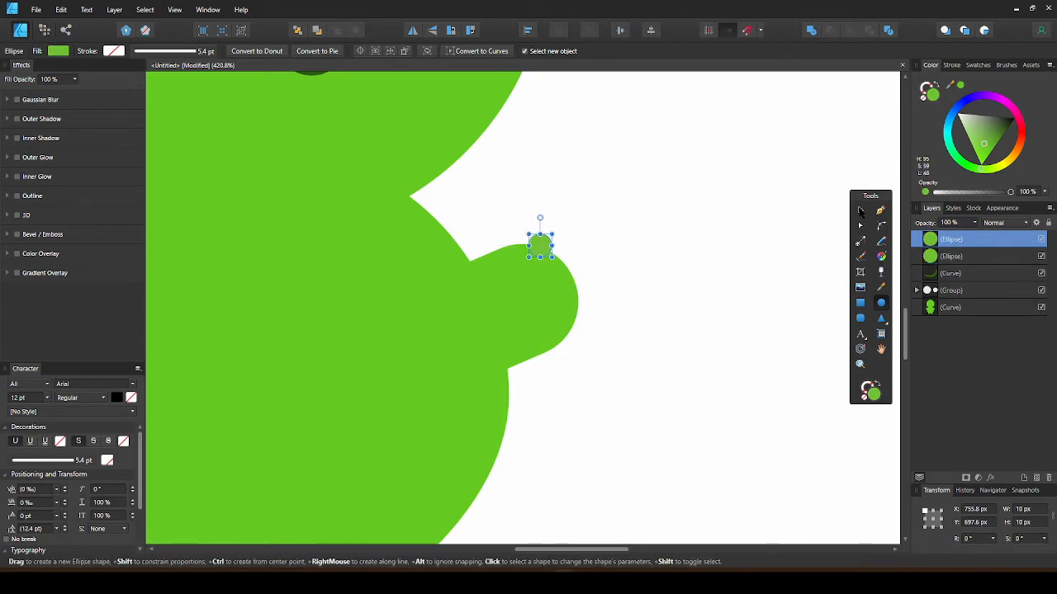
{"action": "key", "text": "v"}
{"action": "left_click_drag", "start_coordinate": [541, 246], "coordinate": [570, 271]}
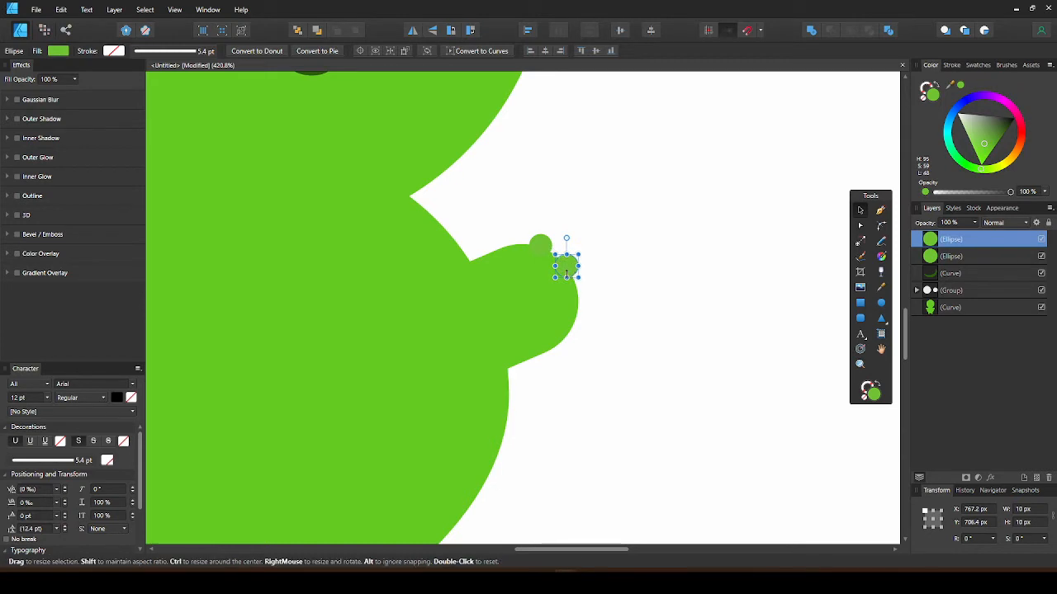
{"action": "key", "text": "ctrl+j"}
{"action": "left_click_drag", "start_coordinate": [569, 269], "coordinate": [583, 299]}
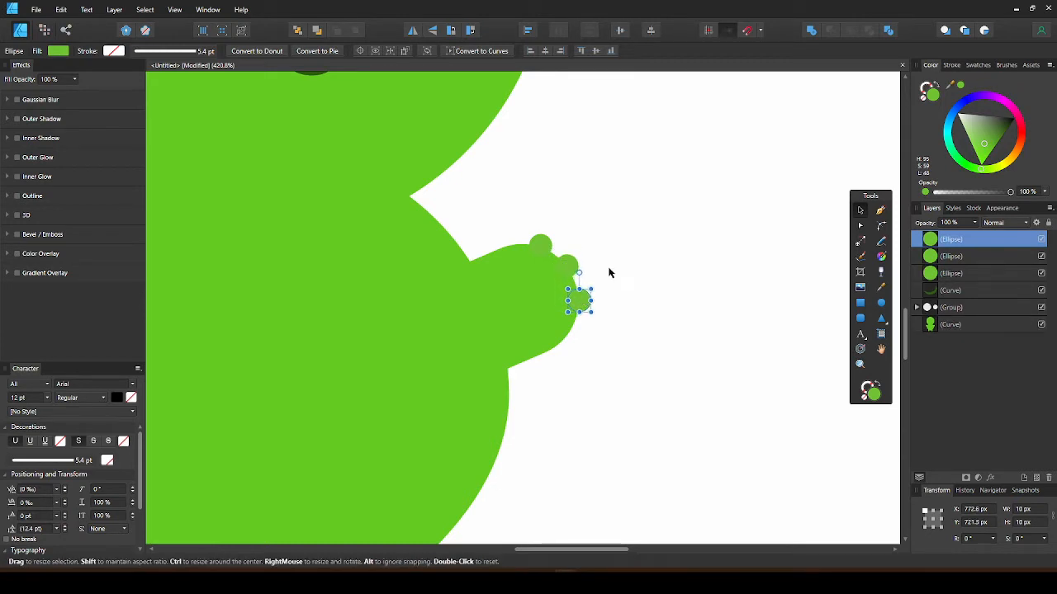
{"action": "left_click_drag", "start_coordinate": [615, 205], "coordinate": [505, 334]}
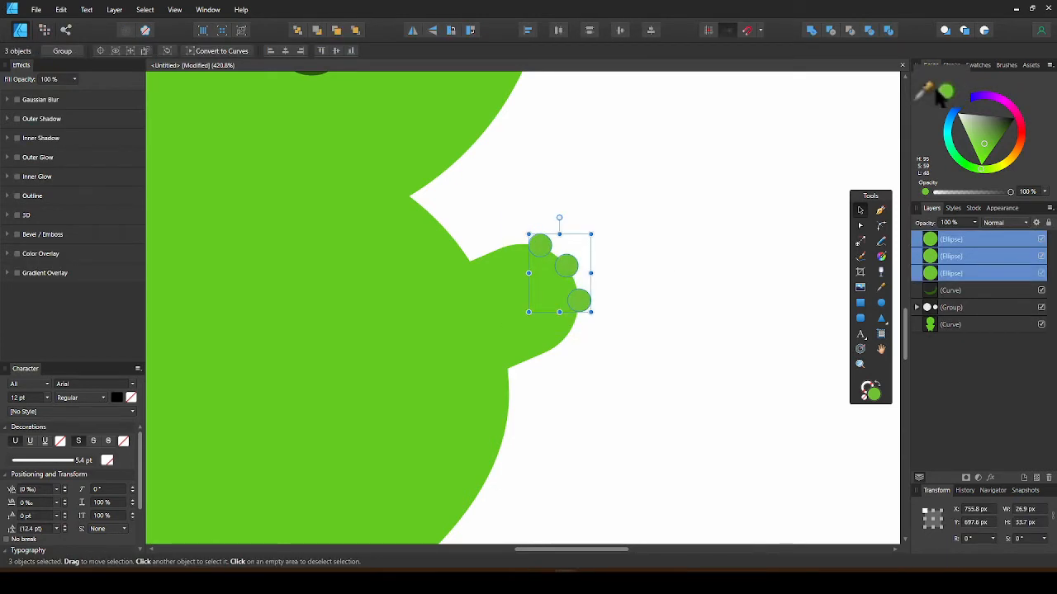
{"action": "left_click_drag", "start_coordinate": [923, 86], "coordinate": [512, 284]}
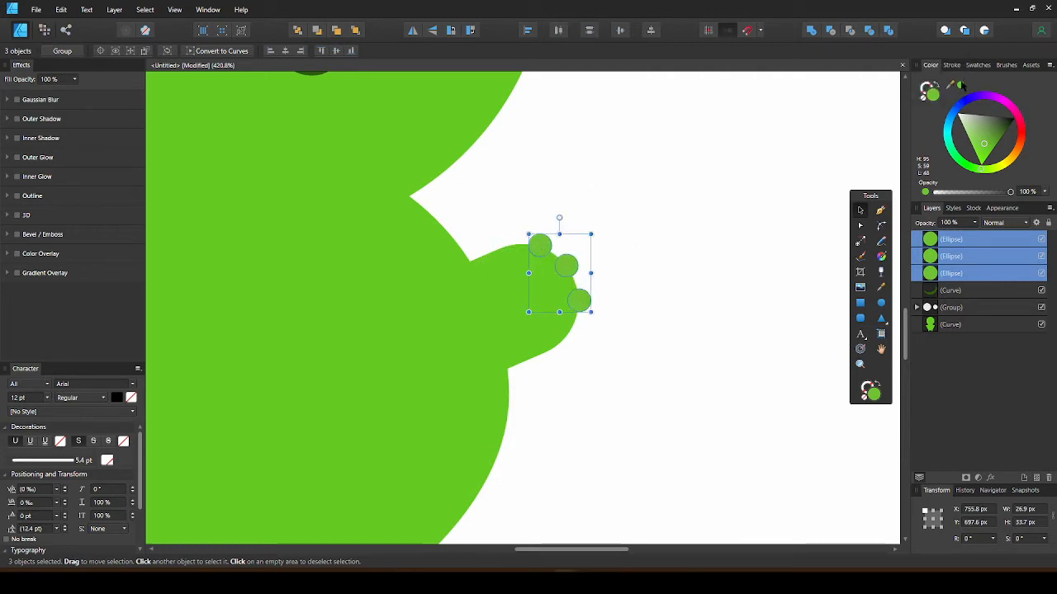
- Nudge the middle finger circle down slightly and select all three circles
{"action": "left_click", "coordinate": [626, 208]}
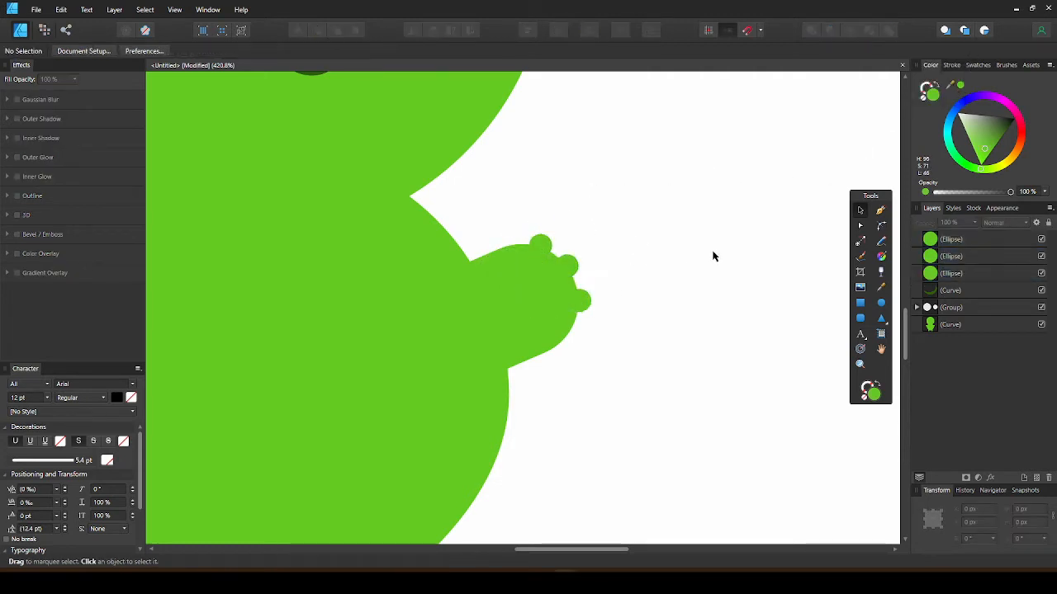
{"action": "left_click", "coordinate": [543, 245]}
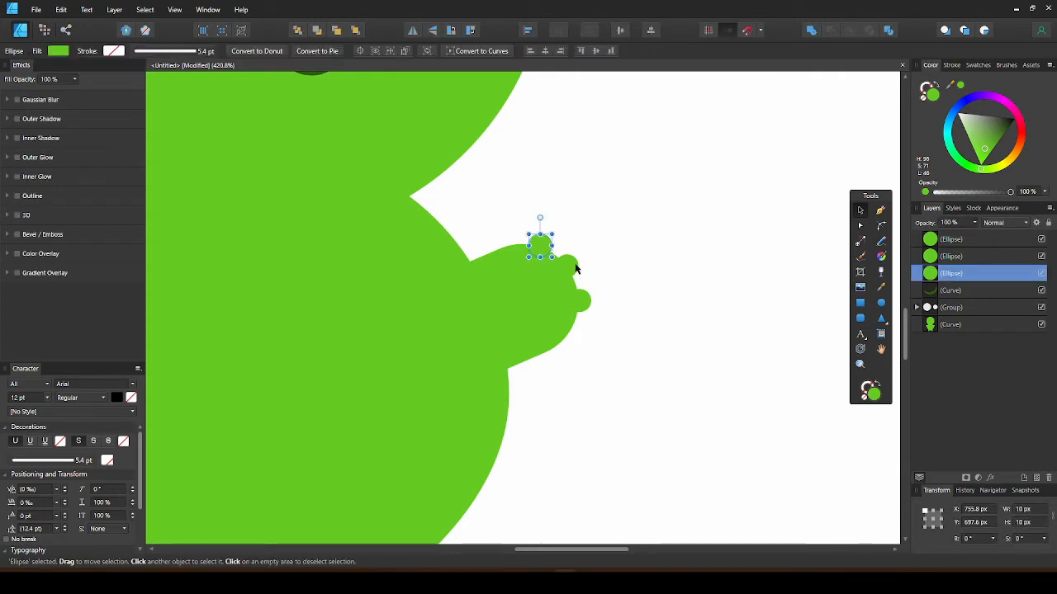
{"action": "left_click", "coordinate": [572, 265]}
{"action": "left_click_drag", "start_coordinate": [572, 269], "coordinate": [573, 273]}
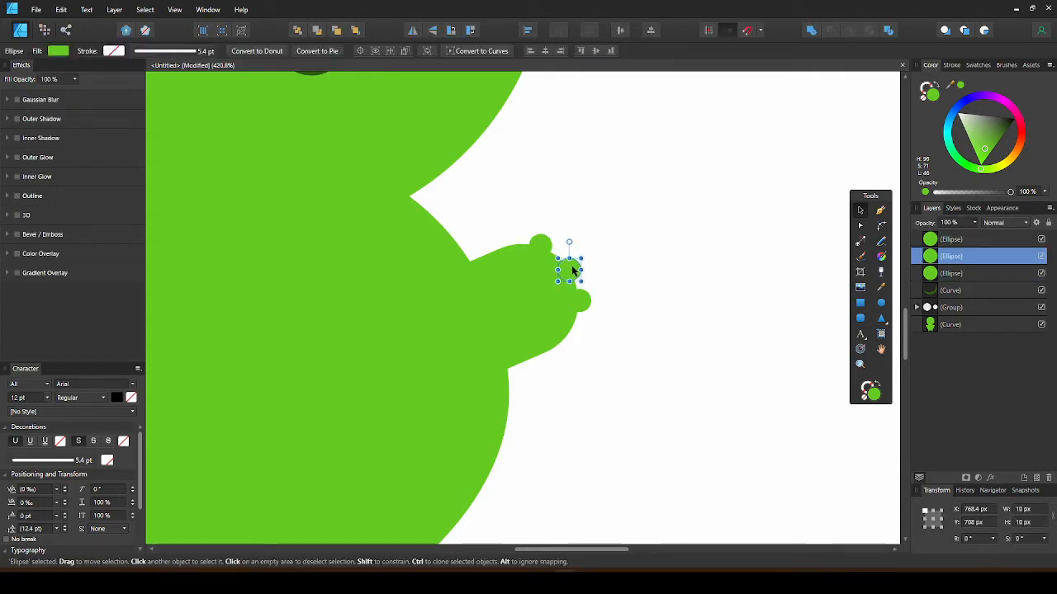
{"action": "left_click_drag", "start_coordinate": [523, 224], "coordinate": [588, 309]}
- Tilt the three circles about 17° along the arm end and nudge the middle one into place
{"action": "left_click_drag", "start_coordinate": [566, 240], "coordinate": [582, 230]}
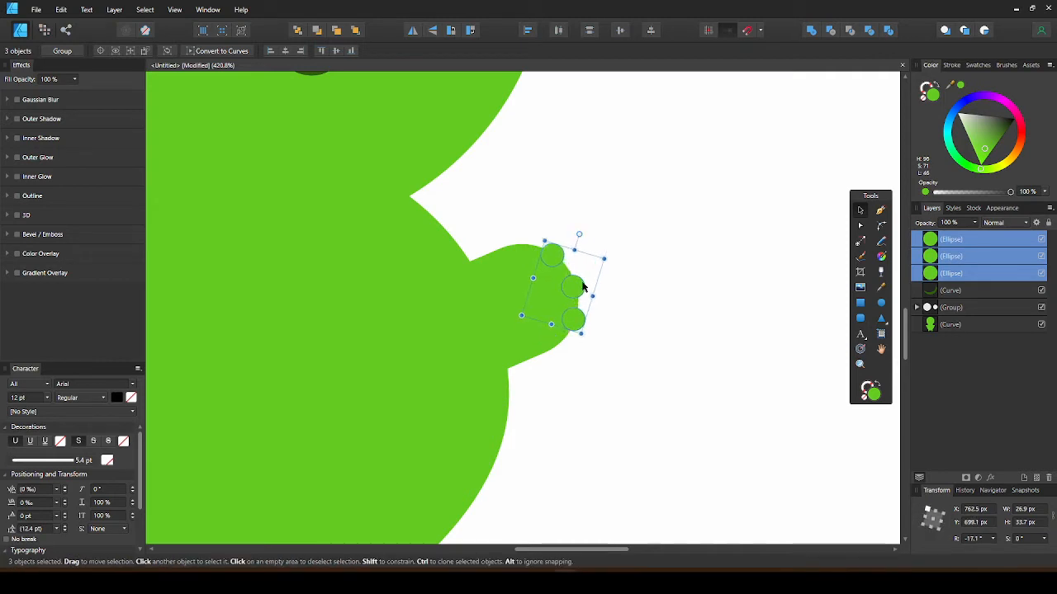
{"action": "left_click_drag", "start_coordinate": [591, 298], "coordinate": [586, 285]}
{"action": "left_click", "coordinate": [609, 274]}
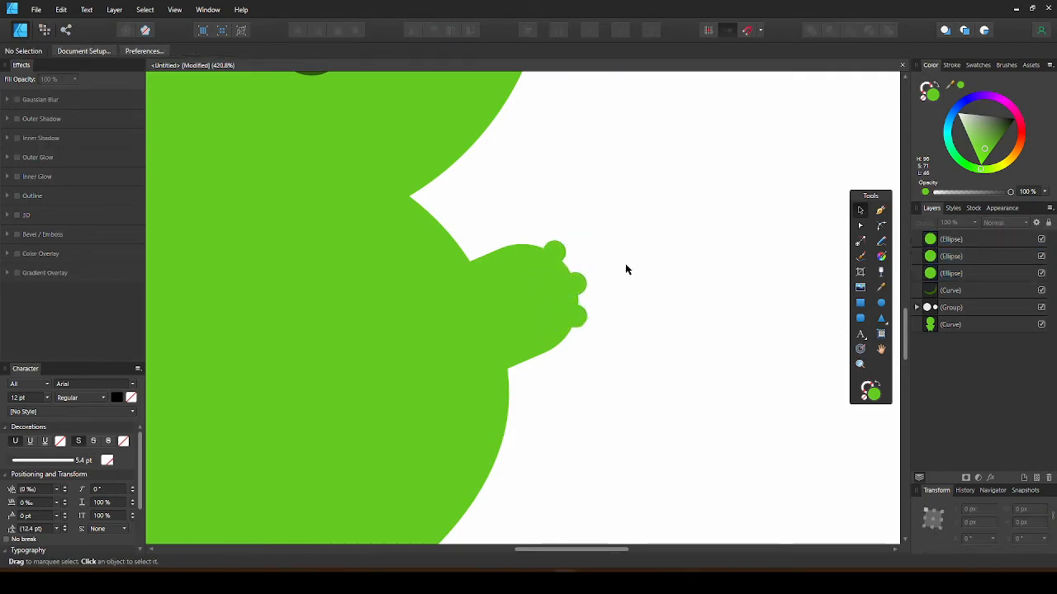
{"action": "left_click", "coordinate": [581, 285]}
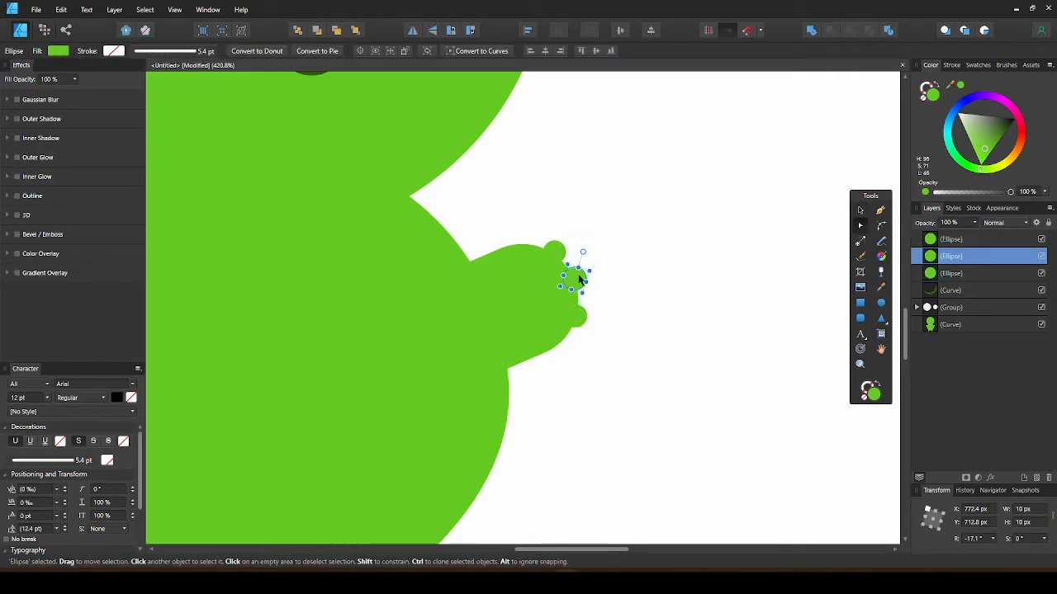
{"action": "left_click_drag", "start_coordinate": [581, 285], "coordinate": [581, 284]}
{"action": "left_click", "coordinate": [607, 279]}
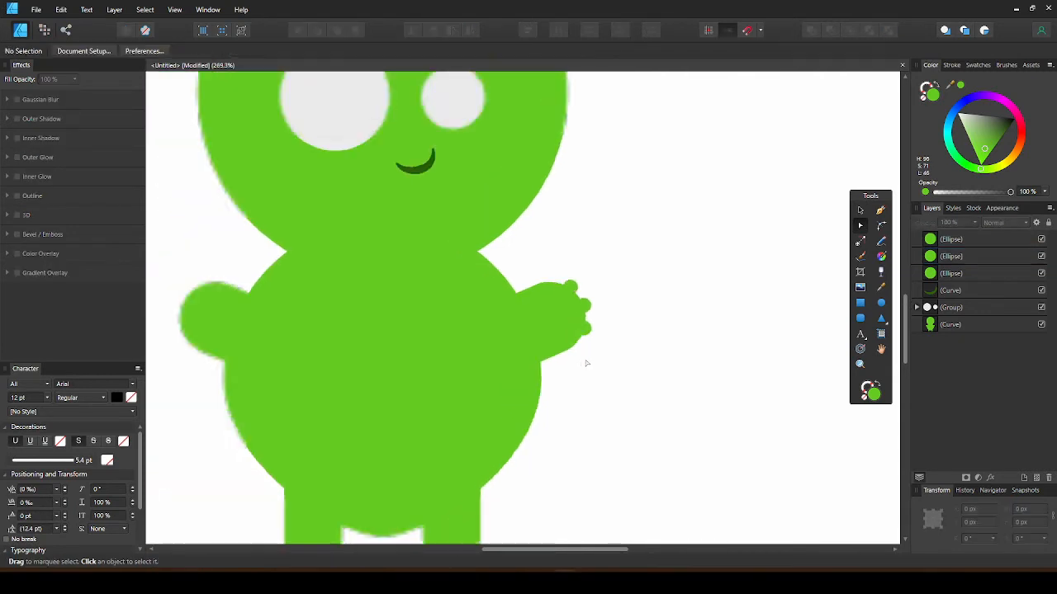
{"action": "scroll", "coordinate": [594, 281], "scroll_direction": "down", "scroll_amount": 5}
{"action": "scroll", "coordinate": [399, 360], "scroll_direction": "up", "scroll_amount": 5}
{"action": "scroll", "coordinate": [458, 372], "scroll_direction": "up", "scroll_amount": 3}
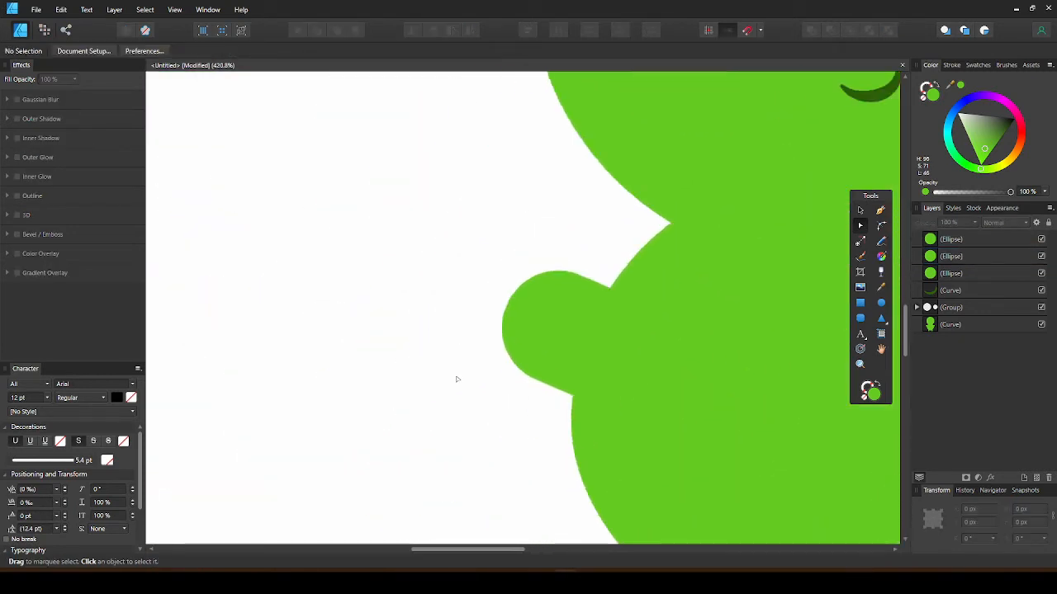
- Draw a small green triangle at the left arm's tip and duplicate it
{"action": "left_click", "coordinate": [881, 319]}
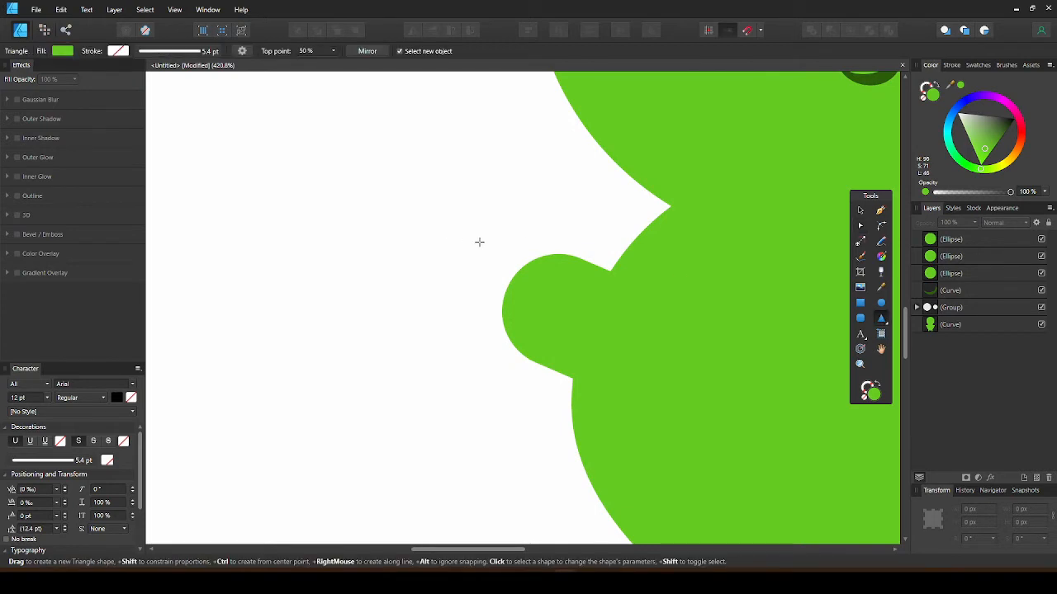
{"action": "mouse_move", "coordinate": [480, 242]}
{"action": "left_mouse_down"}
{"action": "mouse_move", "coordinate": [510, 273]}
{"action": "mouse_move", "coordinate": [547, 263]}
{"action": "mouse_move", "coordinate": [535, 225]}
{"action": "mouse_move", "coordinate": [541, 258]}
{"action": "mouse_move", "coordinate": [482, 257]}
{"action": "mouse_move", "coordinate": [514, 282]}
{"action": "mouse_move", "coordinate": [492, 310]}
{"action": "mouse_move", "coordinate": [463, 299]}
{"action": "left_mouse_up"}
{"action": "key", "text": "ctrl+j"}
{"action": "key", "text": "ctrl+j"}
{"action": "left_click", "coordinate": [431, 256]}
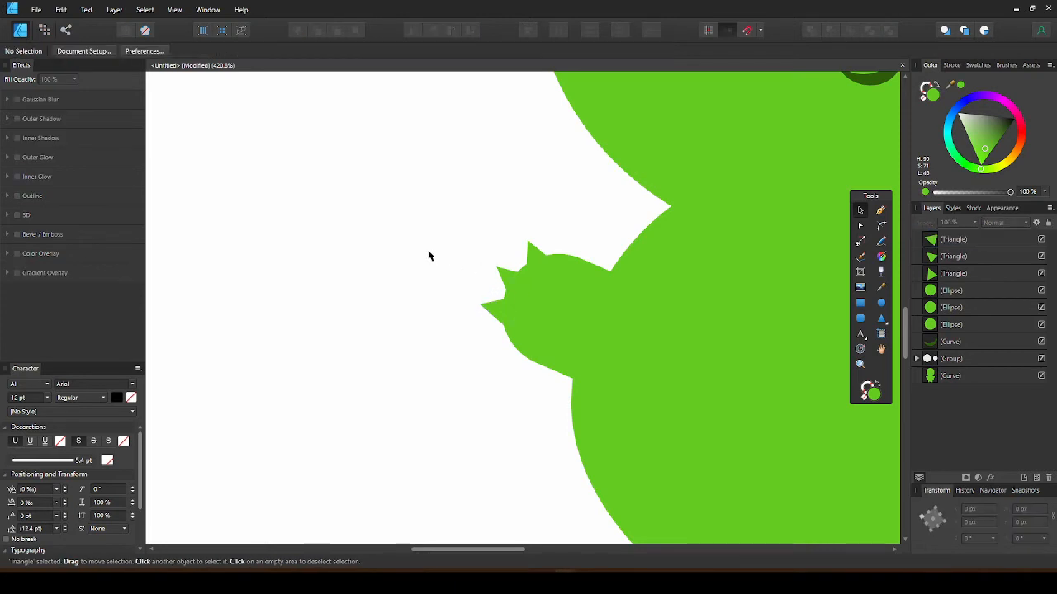
- Rotate and nudge the three triangles into a spiky hand on the arm tip
{"action": "left_click_drag", "start_coordinate": [450, 213], "coordinate": [578, 343]}
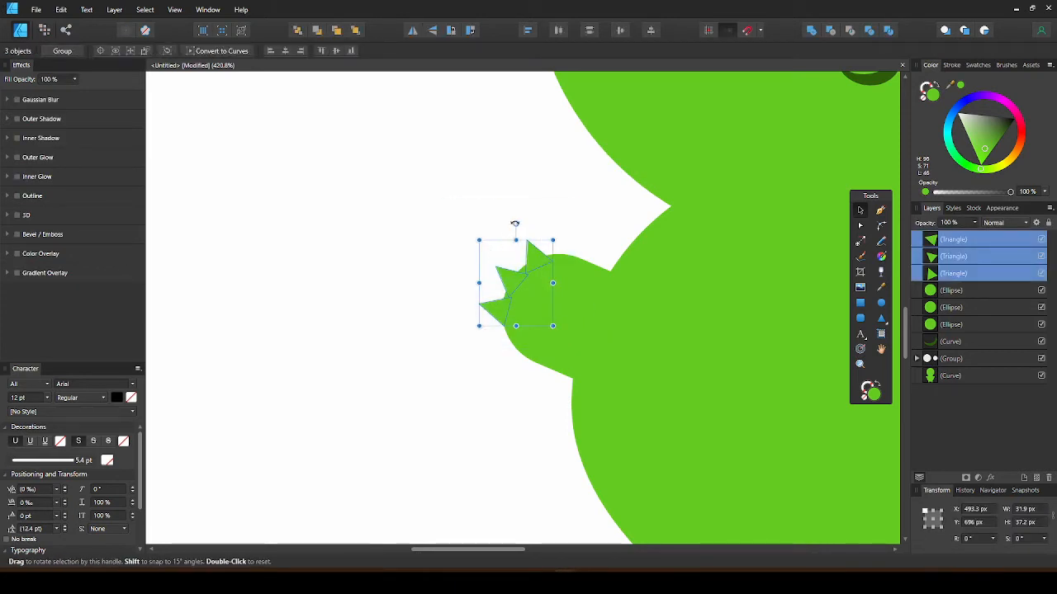
{"action": "left_click_drag", "start_coordinate": [515, 224], "coordinate": [508, 224]}
{"action": "mouse_move", "coordinate": [518, 273]}
{"action": "left_mouse_down"}
{"action": "mouse_move", "coordinate": [531, 281]}
{"action": "mouse_move", "coordinate": [523, 305]}
{"action": "mouse_move", "coordinate": [560, 345]}
{"action": "left_mouse_up"}
{"action": "left_click", "coordinate": [452, 276]}
{"action": "scroll", "coordinate": [452, 275], "scroll_direction": "down", "scroll_amount": 5}
{"action": "scroll", "coordinate": [508, 452], "scroll_direction": "up", "scroll_amount": 5}
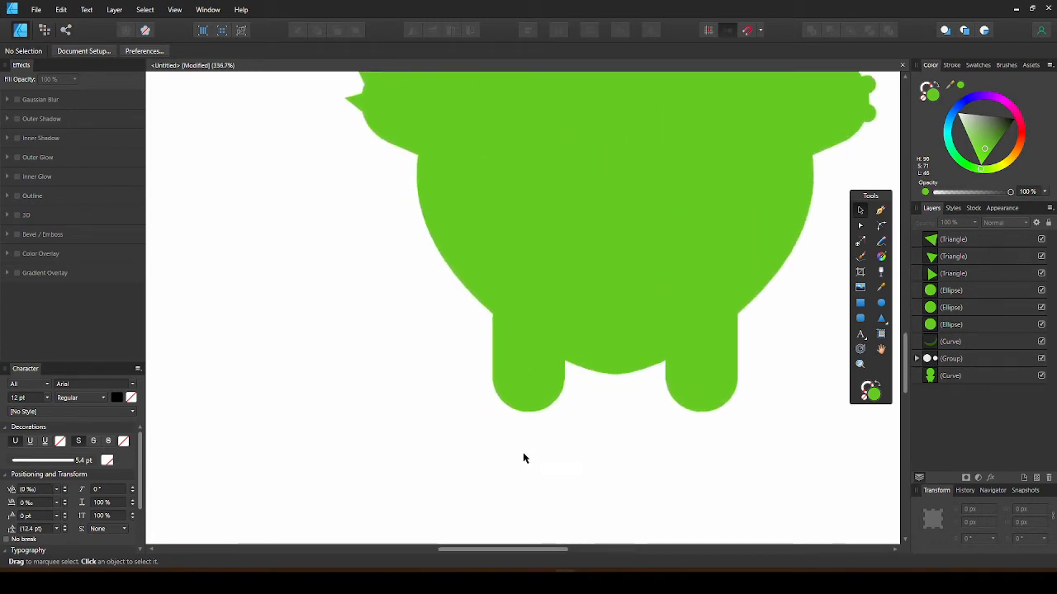
{"action": "scroll", "coordinate": [524, 444], "scroll_direction": "up", "scroll_amount": 2}
{"action": "left_click", "coordinate": [519, 377]}
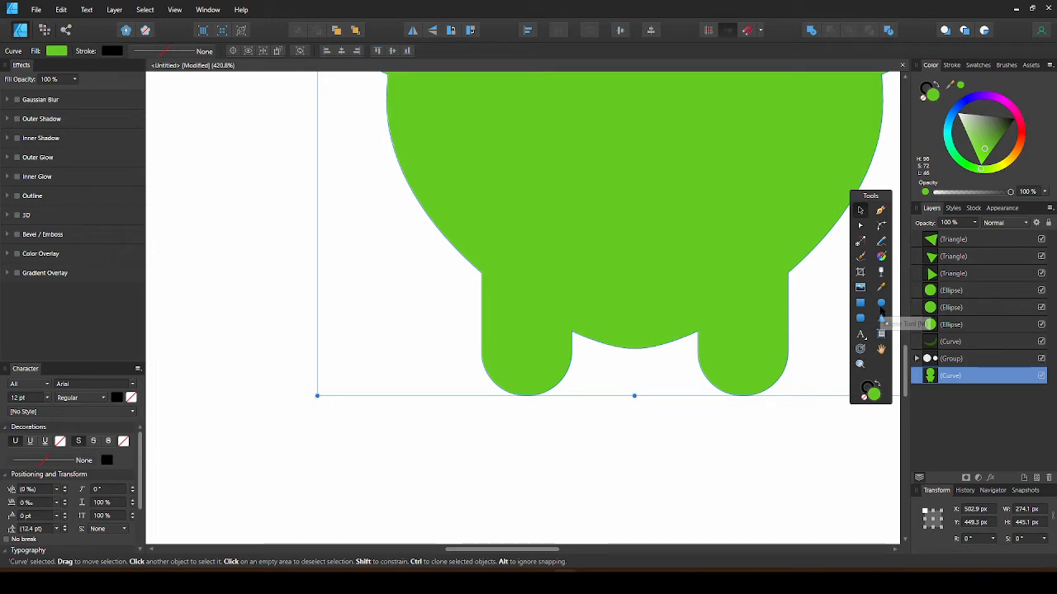
{"action": "left_click", "coordinate": [881, 303]}
{"action": "left_click_drag", "start_coordinate": [464, 353], "coordinate": [562, 397]}
{"action": "left_click", "coordinate": [860, 210]}
{"action": "scroll", "coordinate": [692, 418], "scroll_direction": "down", "scroll_amount": 3}
{"action": "scroll", "coordinate": [648, 411], "scroll_direction": "up", "scroll_amount": 1}
{"action": "left_click", "coordinate": [533, 397]}
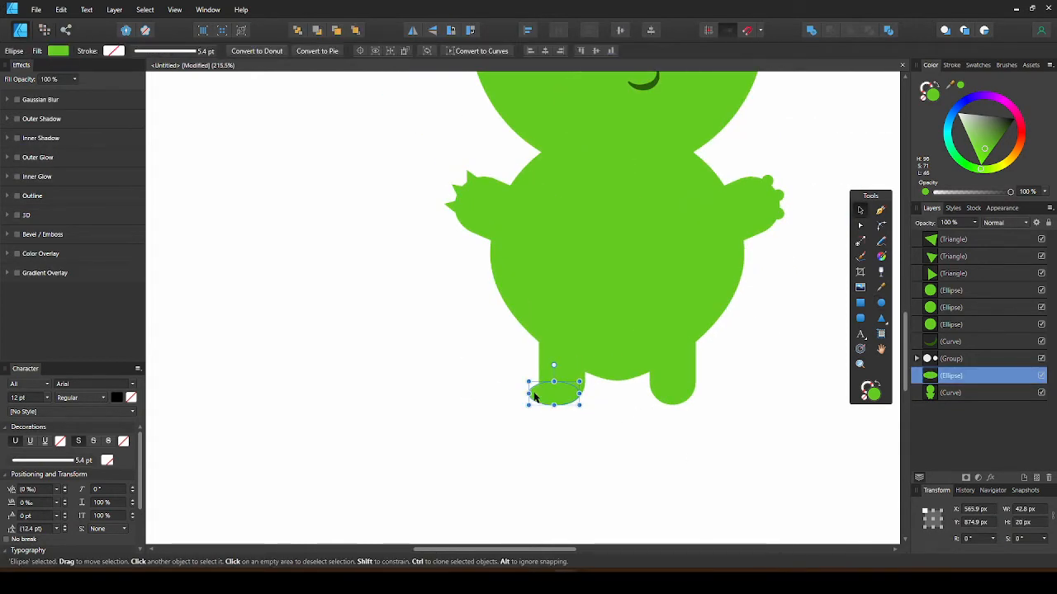
{"action": "key", "text": "Delete"}
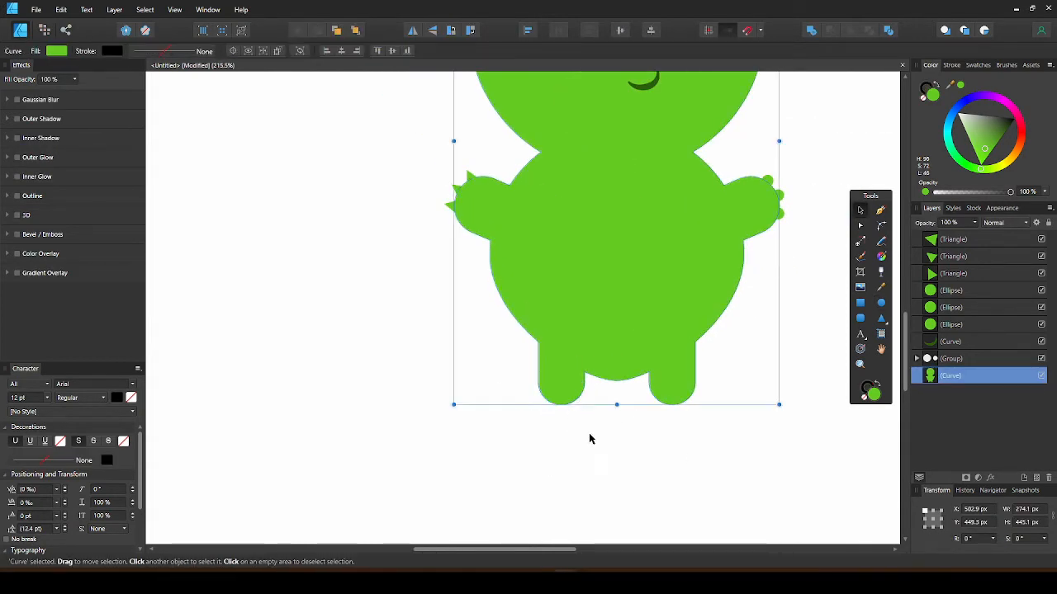
- Add all body parts except eyes and smile into one green curve, then duplicate it
{"action": "left_click", "coordinate": [595, 437]}
{"action": "scroll", "coordinate": [611, 362], "scroll_direction": "down", "scroll_amount": 3}
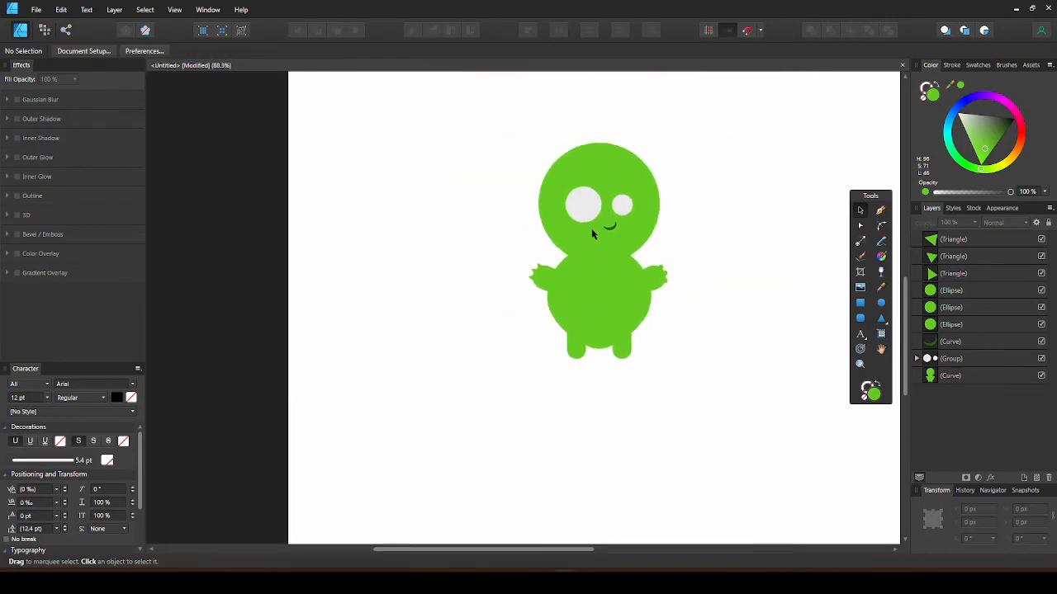
{"action": "scroll", "coordinate": [591, 247], "scroll_direction": "up", "scroll_amount": 2}
{"action": "scroll", "coordinate": [591, 248], "scroll_direction": "up", "scroll_amount": 1}
{"action": "left_click", "coordinate": [611, 380]}
{"action": "left_click_drag", "start_coordinate": [723, 526], "coordinate": [360, 77]}
{"action": "left_click", "coordinate": [588, 216], "text": "shift"}
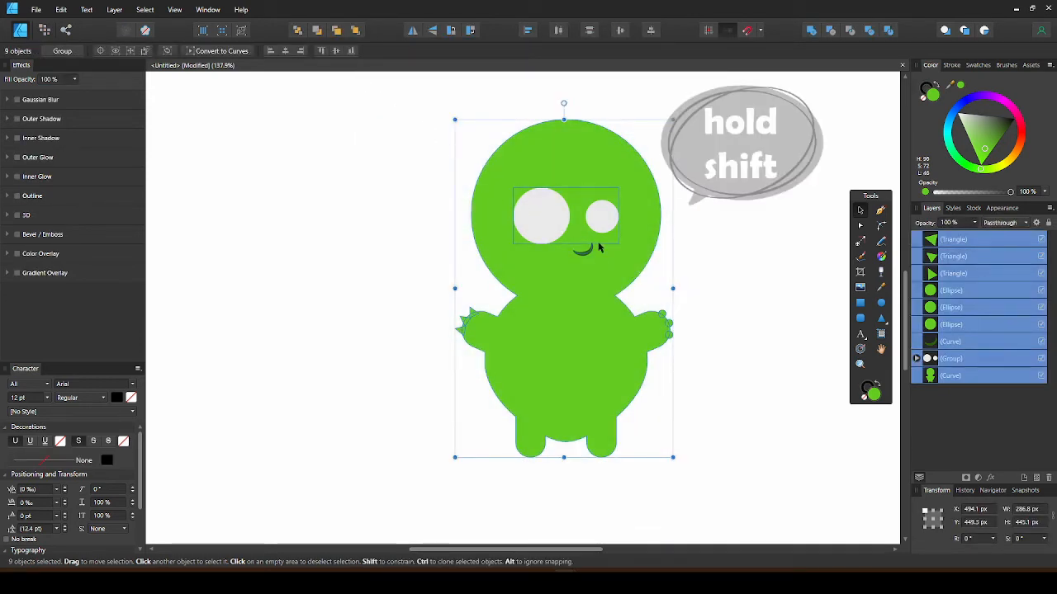
{"action": "left_click", "coordinate": [588, 254], "text": "shift"}
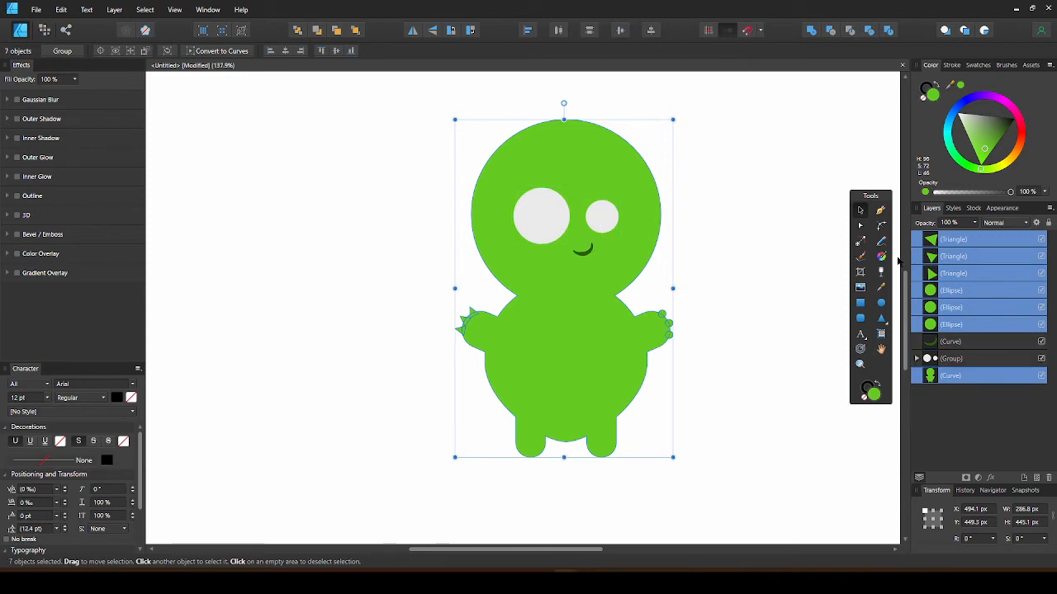
{"action": "left_click", "coordinate": [812, 31]}
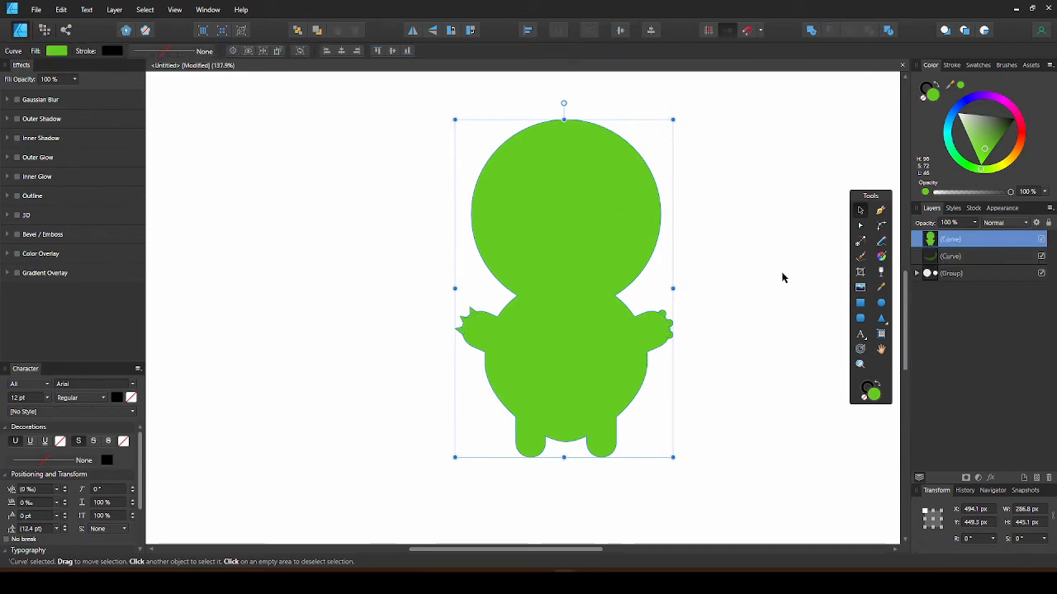
{"action": "key", "text": "ctrl+j"}
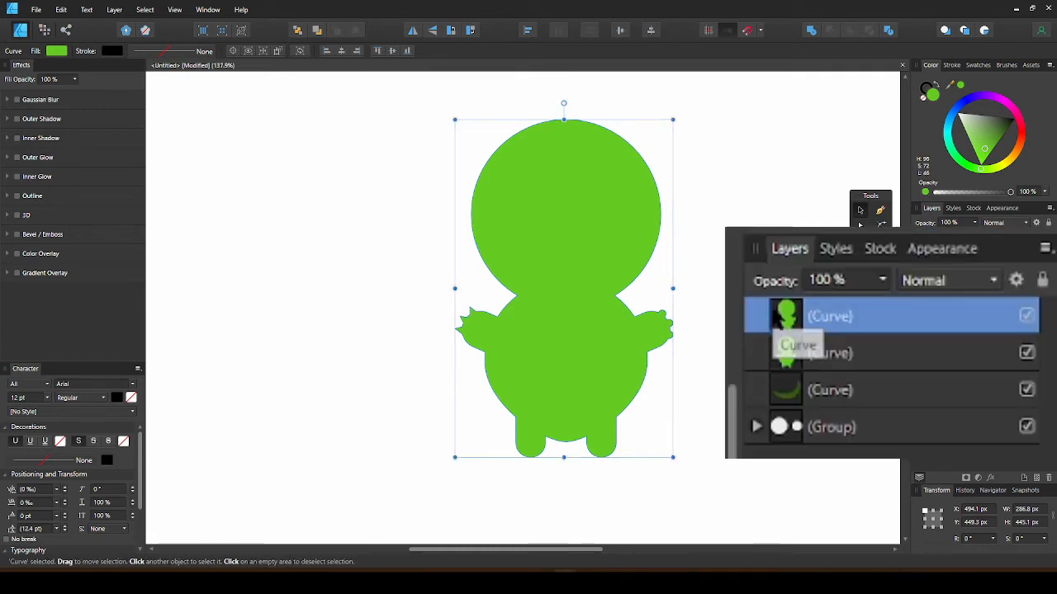
- Clip the copy inside the body and give it no fill and a dark-green stroke about 18–22 pt wide
{"action": "left_click_drag", "start_coordinate": [949, 239], "coordinate": [807, 377]}
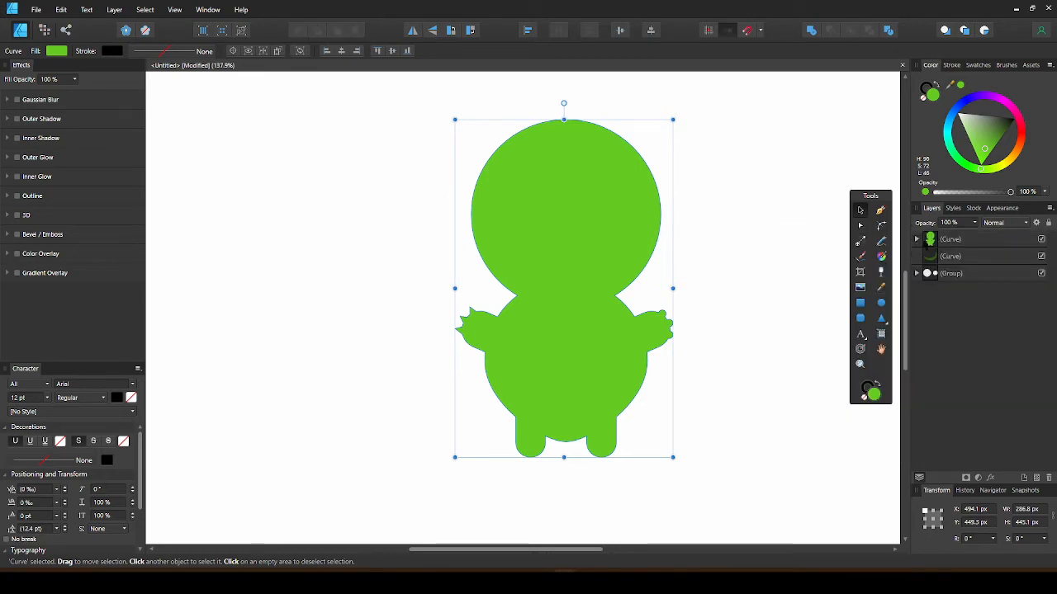
{"action": "left_click", "coordinate": [916, 240]}
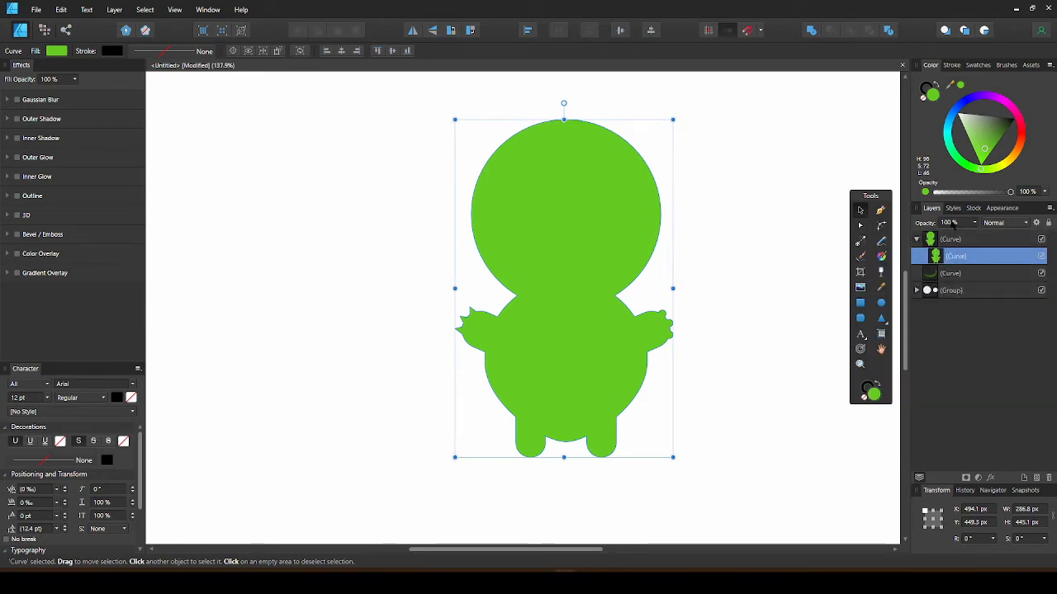
{"action": "left_click", "coordinate": [924, 97]}
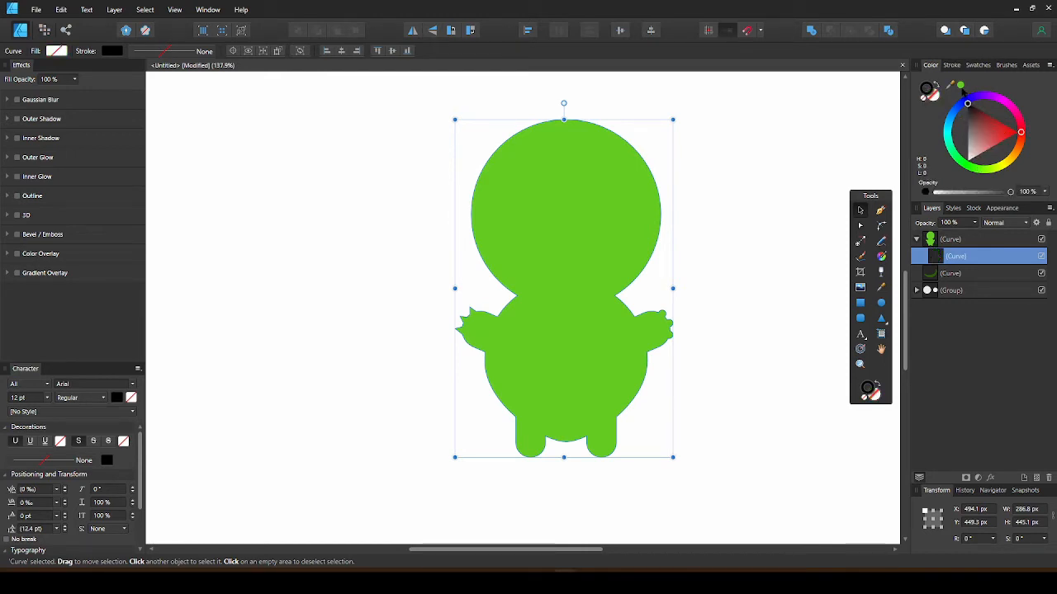
{"action": "left_click", "coordinate": [960, 86]}
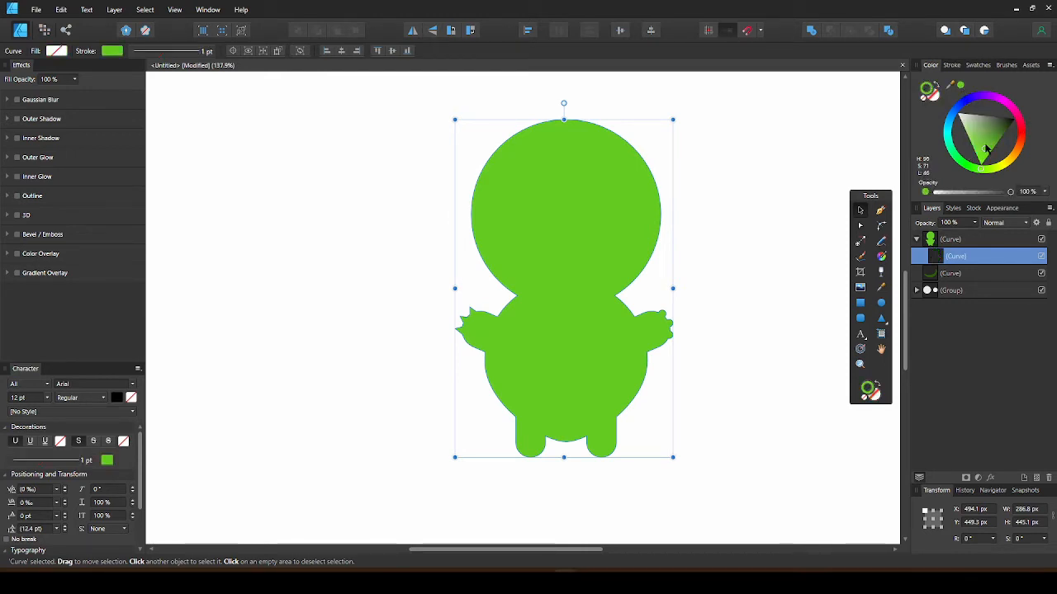
{"action": "left_click_drag", "start_coordinate": [989, 150], "coordinate": [996, 134]}
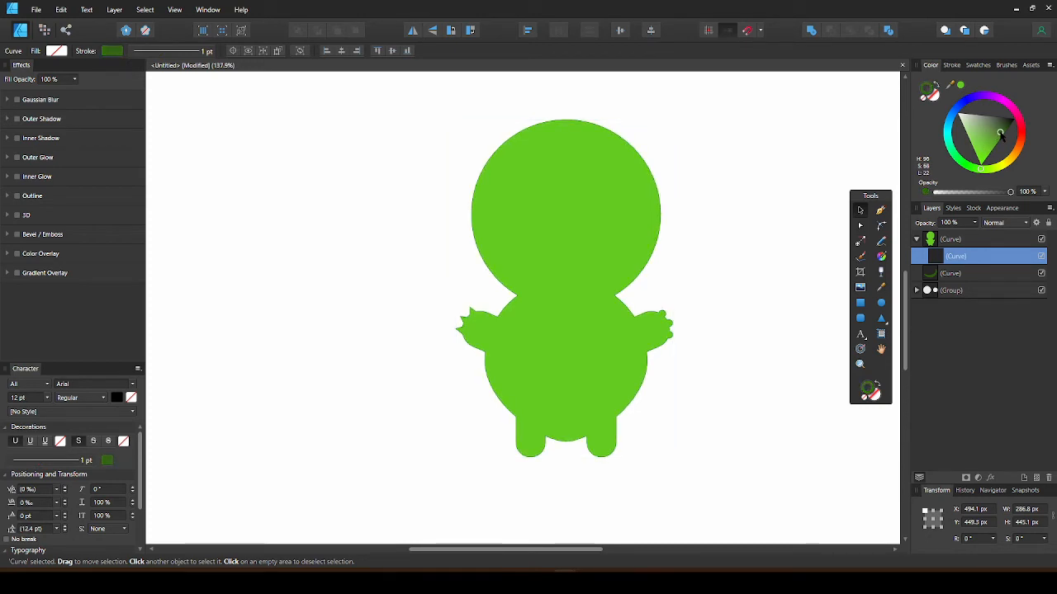
{"action": "left_click", "coordinate": [951, 65]}
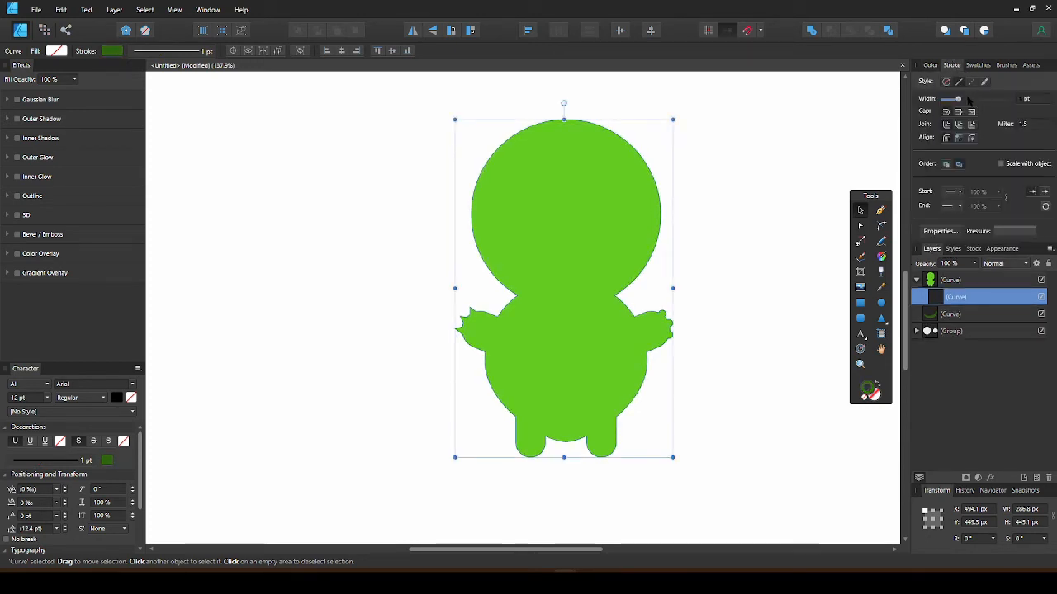
{"action": "left_click_drag", "start_coordinate": [958, 98], "coordinate": [980, 98]}
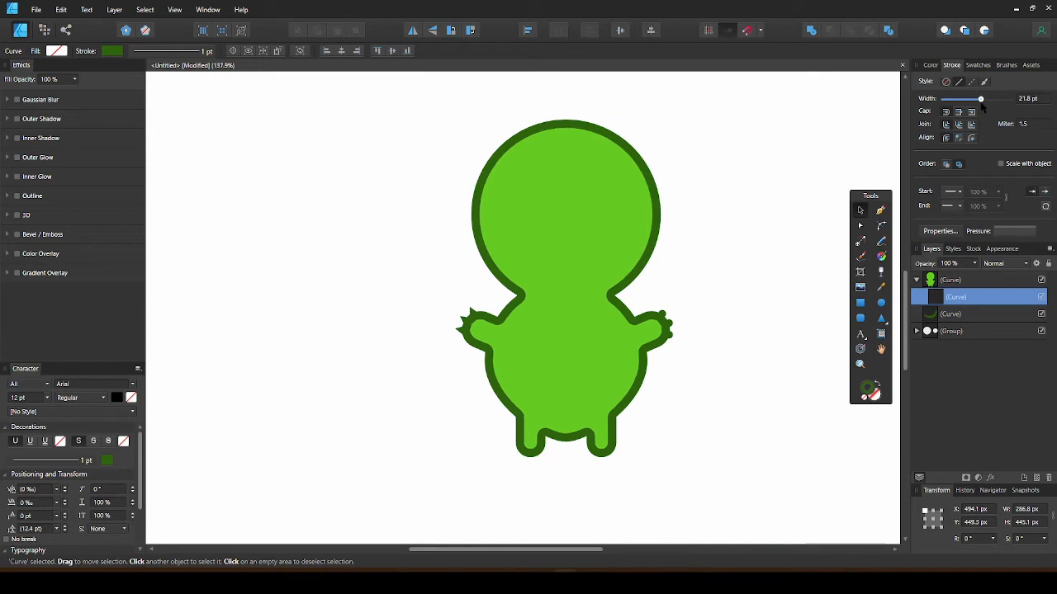
{"action": "left_click_drag", "start_coordinate": [980, 98], "coordinate": [977, 98]}
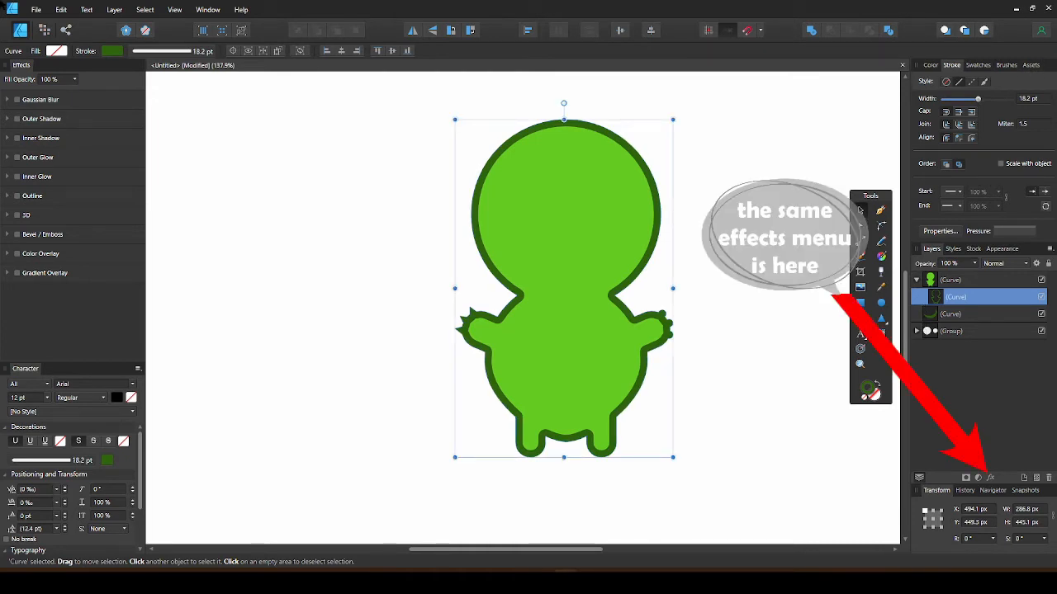
- Gaussian-blur the outline about 20 px, adjust its green and widen it to roughly 38 pt
{"action": "left_click", "coordinate": [17, 99]}
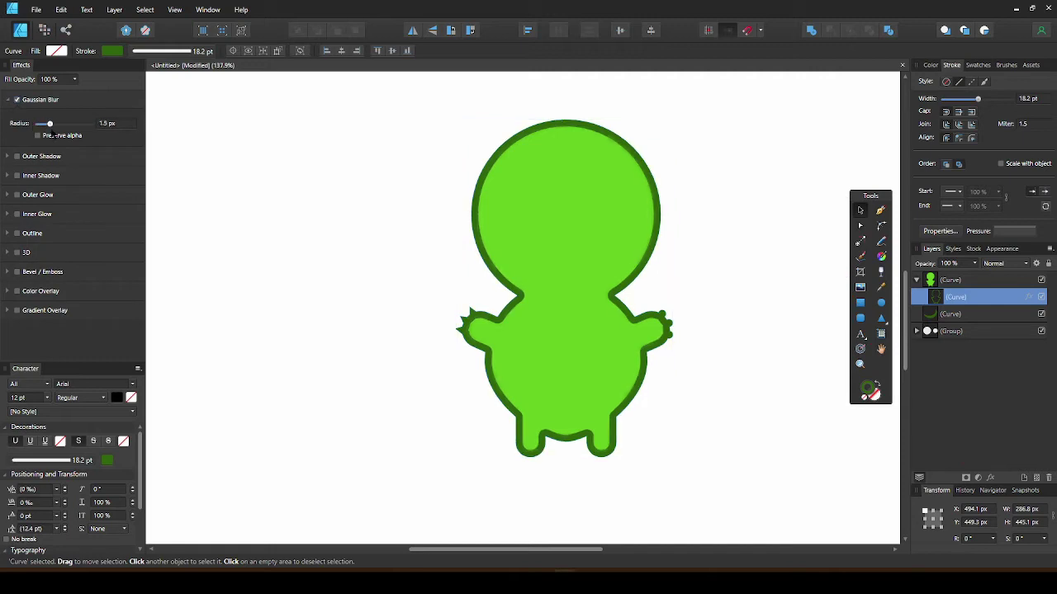
{"action": "mouse_move", "coordinate": [38, 123]}
{"action": "left_mouse_down"}
{"action": "mouse_move", "coordinate": [71, 123]}
{"action": "mouse_move", "coordinate": [61, 123]}
{"action": "left_mouse_up"}
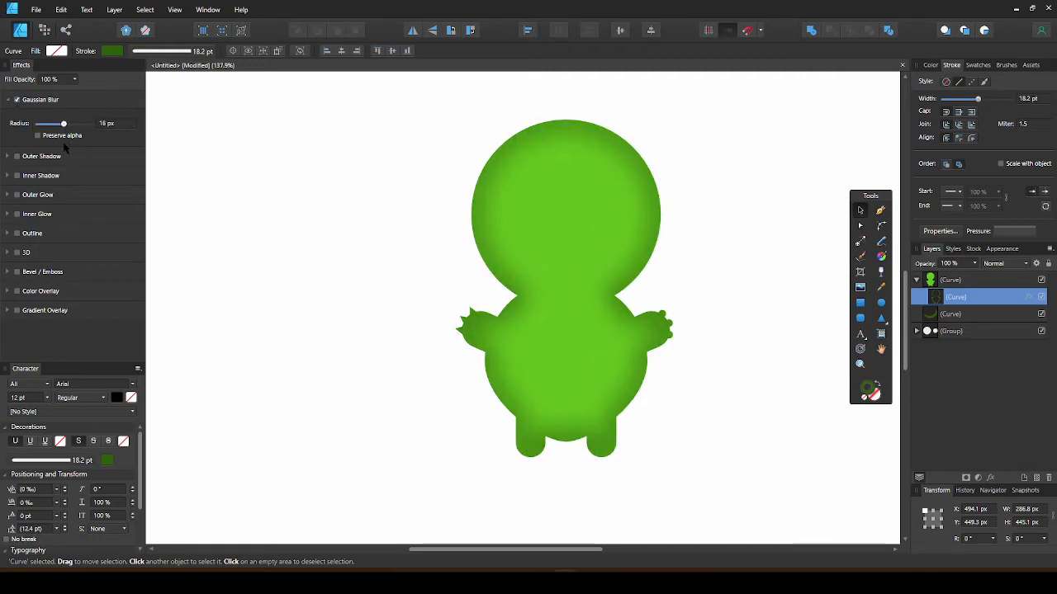
{"action": "left_click", "coordinate": [931, 66]}
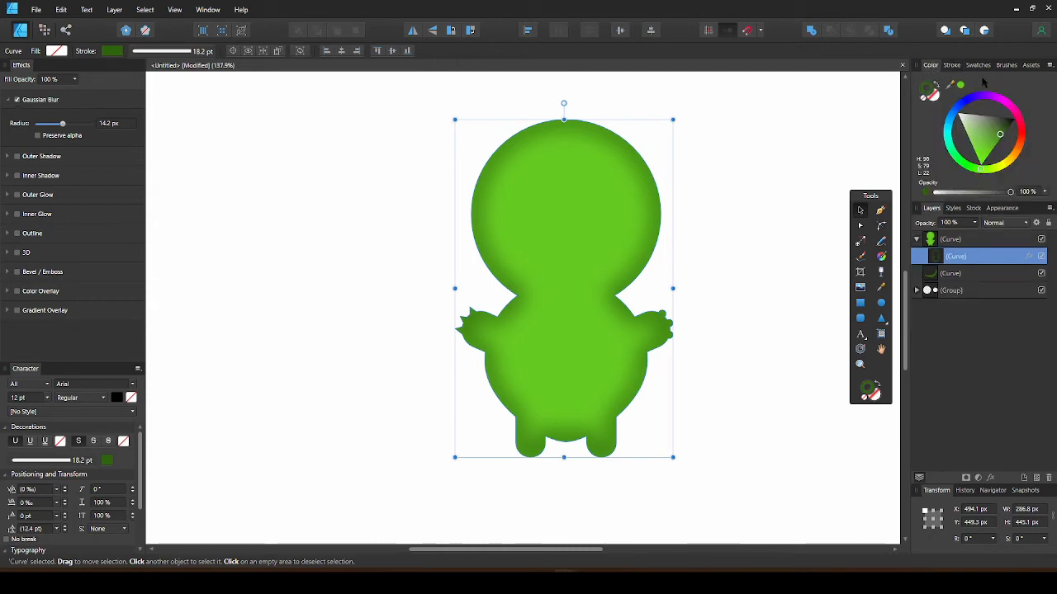
{"action": "left_click_drag", "start_coordinate": [999, 135], "coordinate": [996, 142]}
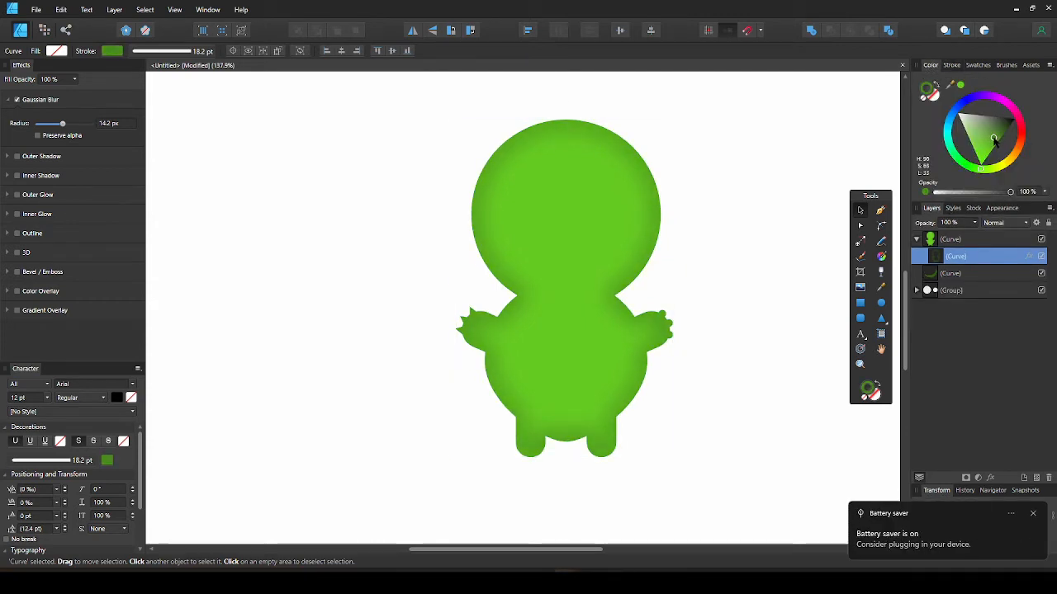
{"action": "left_click_drag", "start_coordinate": [63, 123], "coordinate": [69, 123]}
{"action": "left_click", "coordinate": [951, 64]}
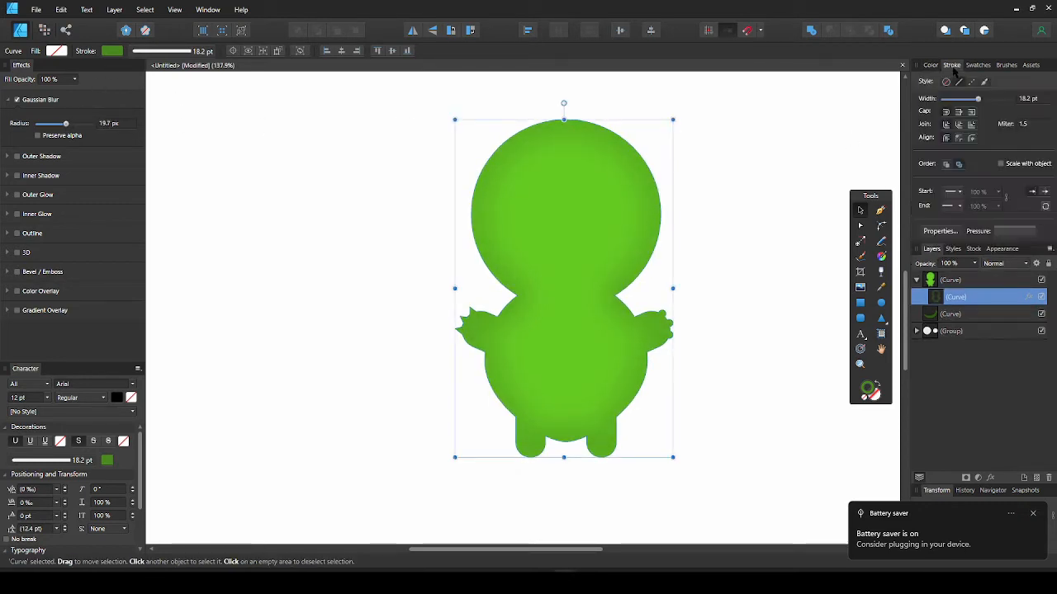
{"action": "left_click_drag", "start_coordinate": [977, 98], "coordinate": [986, 99]}
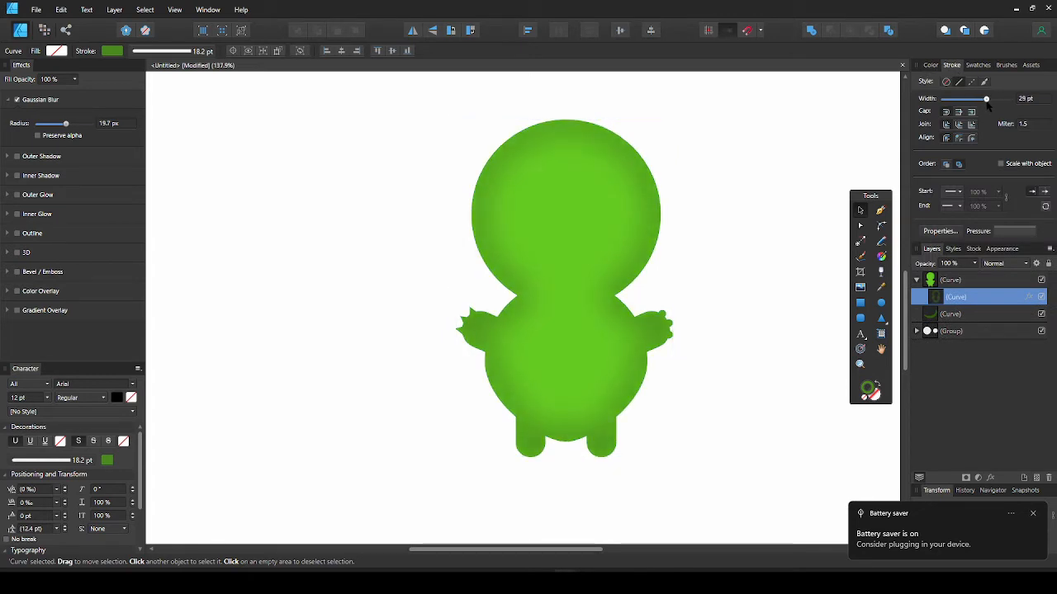
{"action": "left_click_drag", "start_coordinate": [992, 99], "coordinate": [989, 99]}
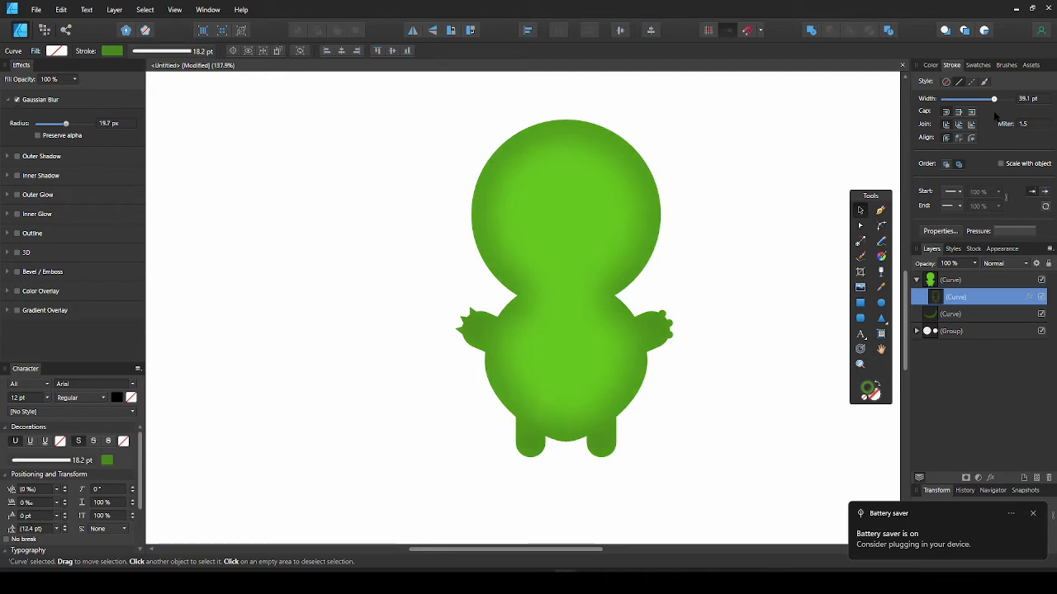
{"action": "left_click", "coordinate": [715, 242]}
{"action": "scroll", "coordinate": [710, 264], "scroll_direction": "down", "scroll_amount": 2}
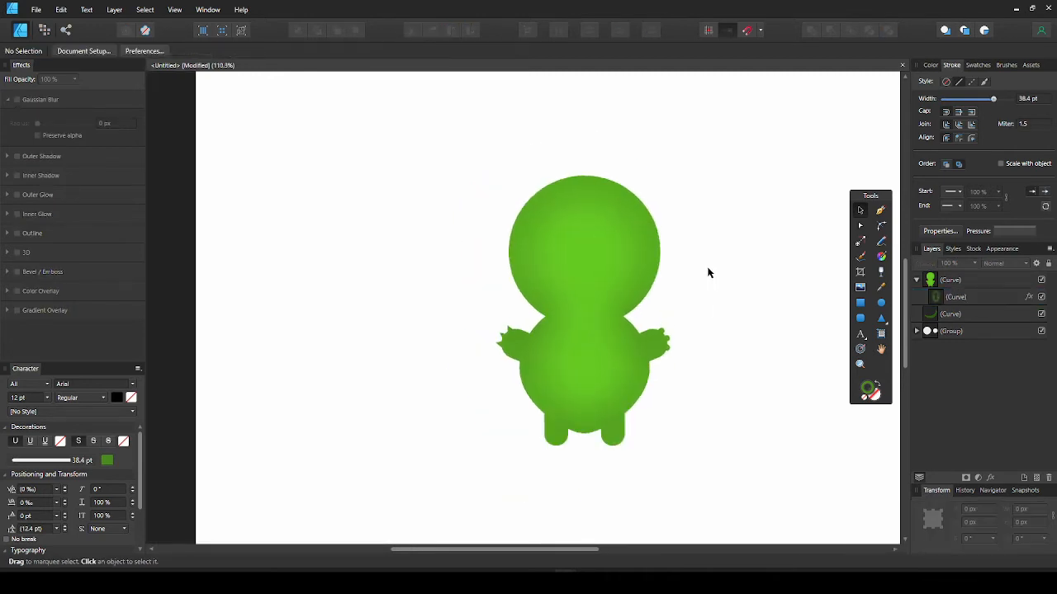
{"action": "key", "text": "p"}
{"action": "left_click", "coordinate": [720, 121]}
{"action": "left_click", "coordinate": [720, 196]}
{"action": "left_click", "coordinate": [782, 185]}
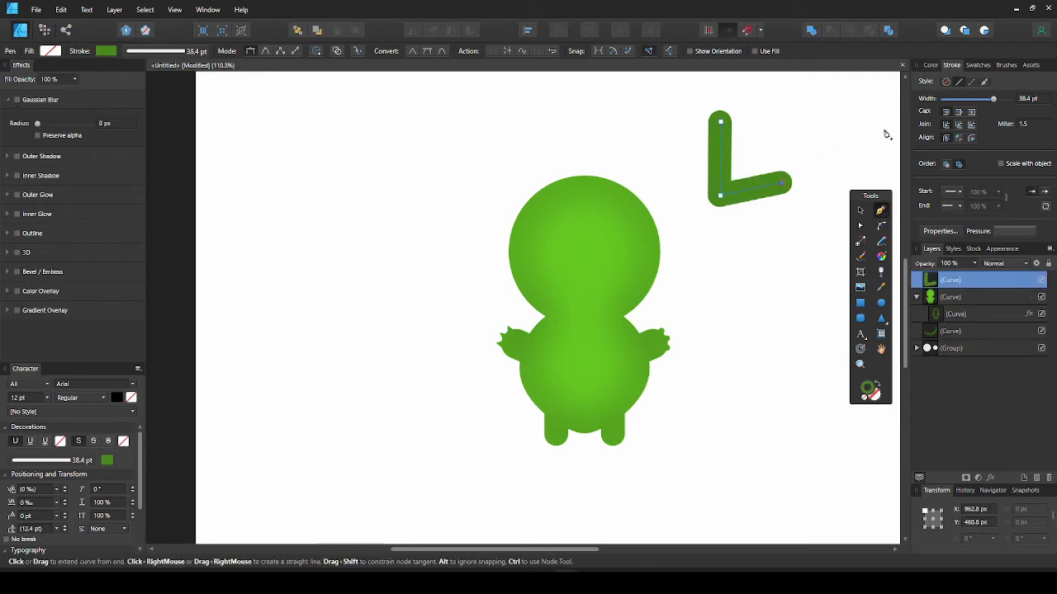
{"action": "key", "text": "v"}
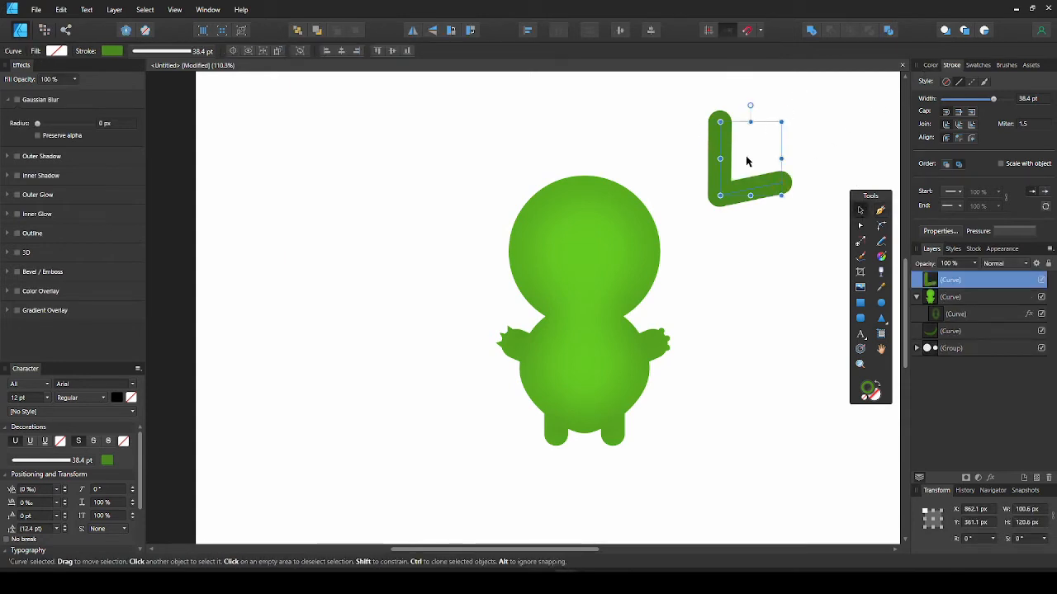
{"action": "left_click_drag", "start_coordinate": [751, 105], "coordinate": [742, 105]}
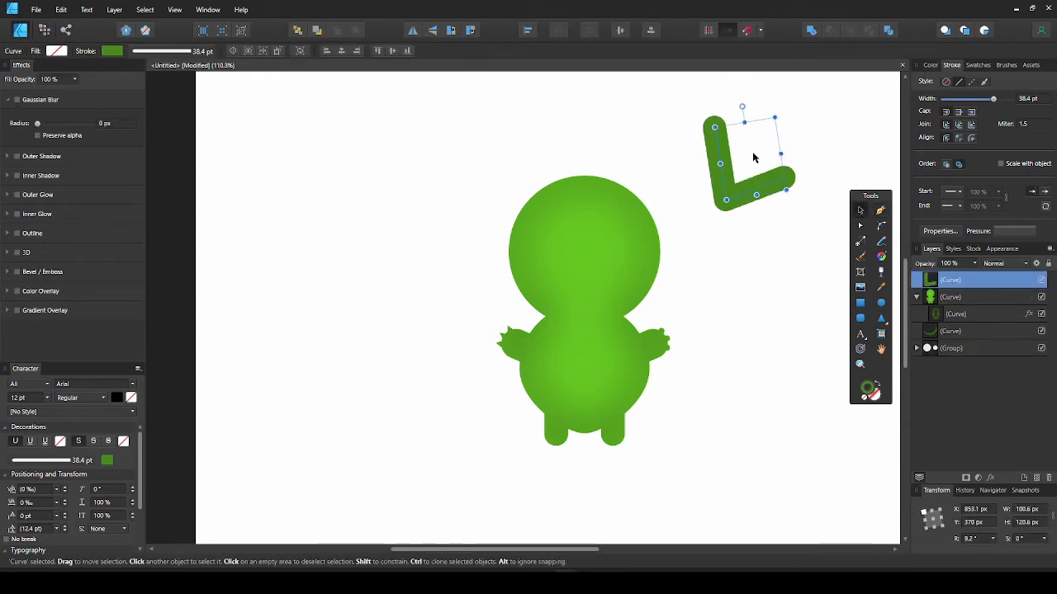
{"action": "left_click_drag", "start_coordinate": [752, 157], "coordinate": [772, 144]}
{"action": "left_click", "coordinate": [773, 144]}
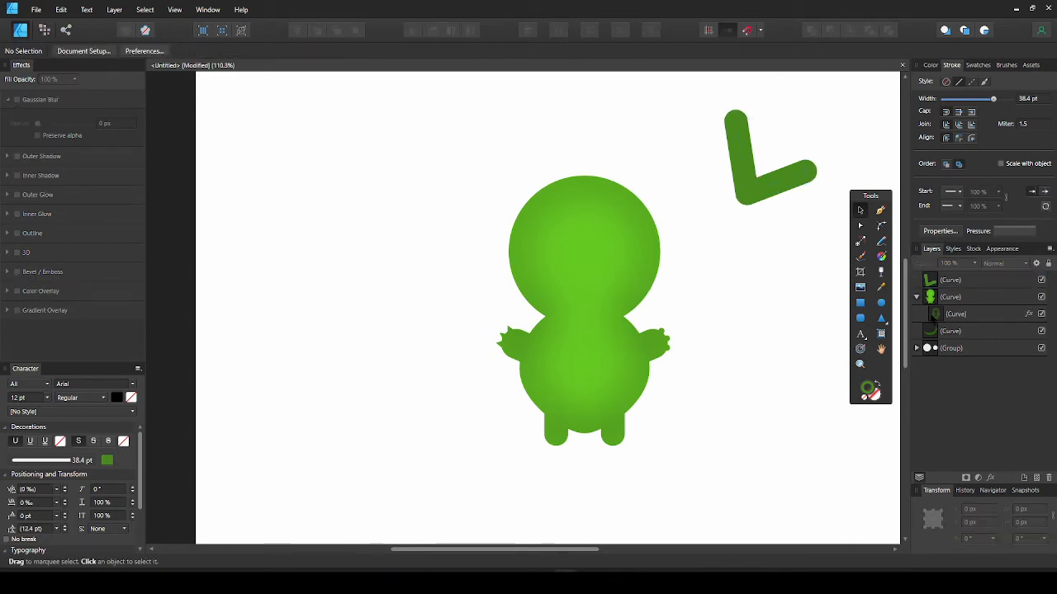
{"action": "left_click", "coordinate": [955, 314]}
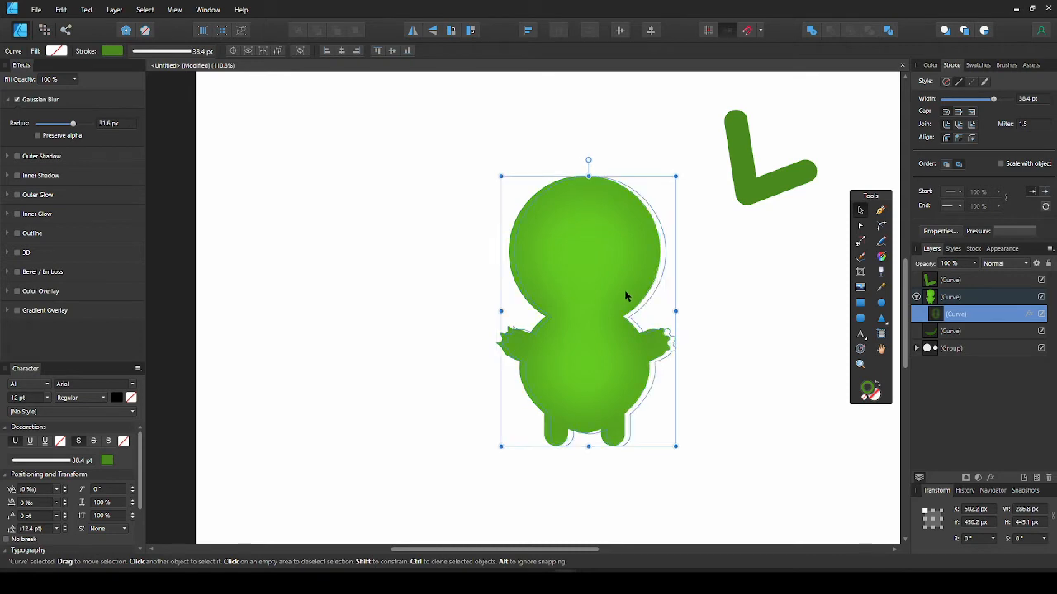
{"action": "left_click_drag", "start_coordinate": [620, 296], "coordinate": [623, 290]}
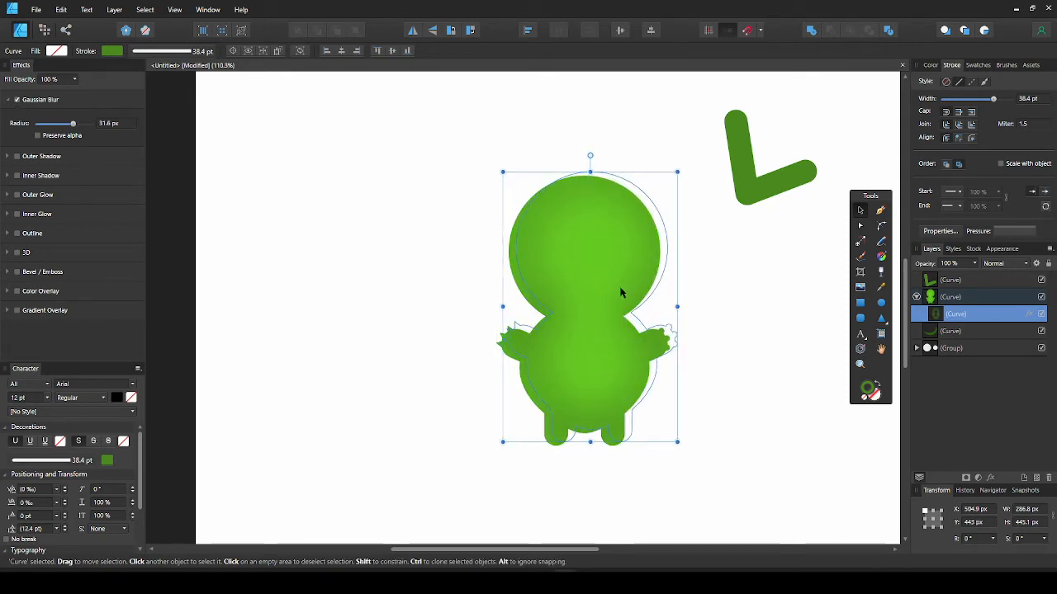
{"action": "left_click", "coordinate": [711, 288]}
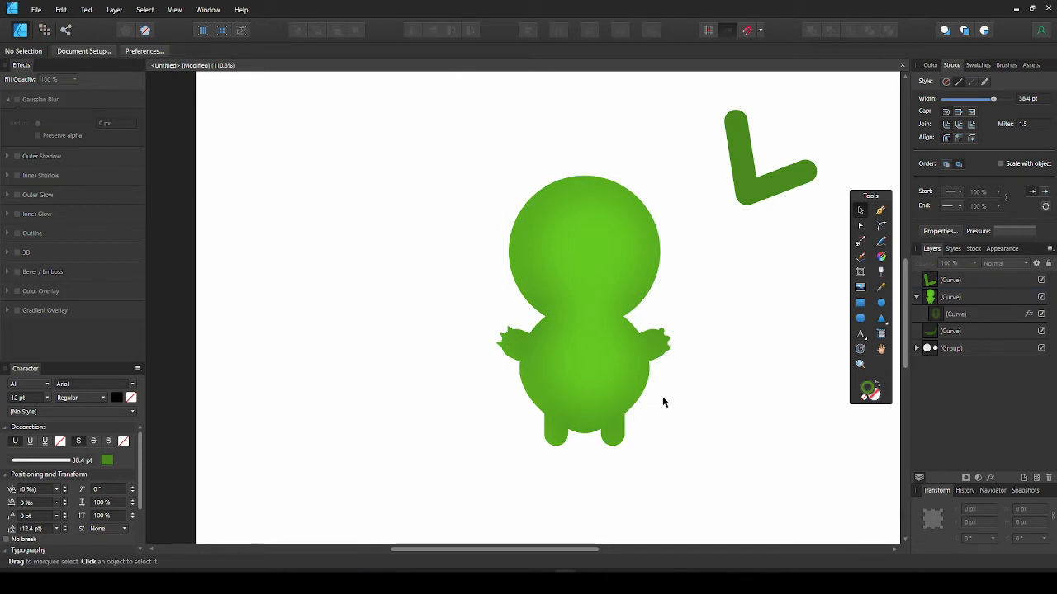
{"action": "scroll", "coordinate": [592, 380], "scroll_direction": "up", "scroll_amount": 3}
{"action": "scroll", "coordinate": [592, 379], "scroll_direction": "up", "scroll_amount": 2}
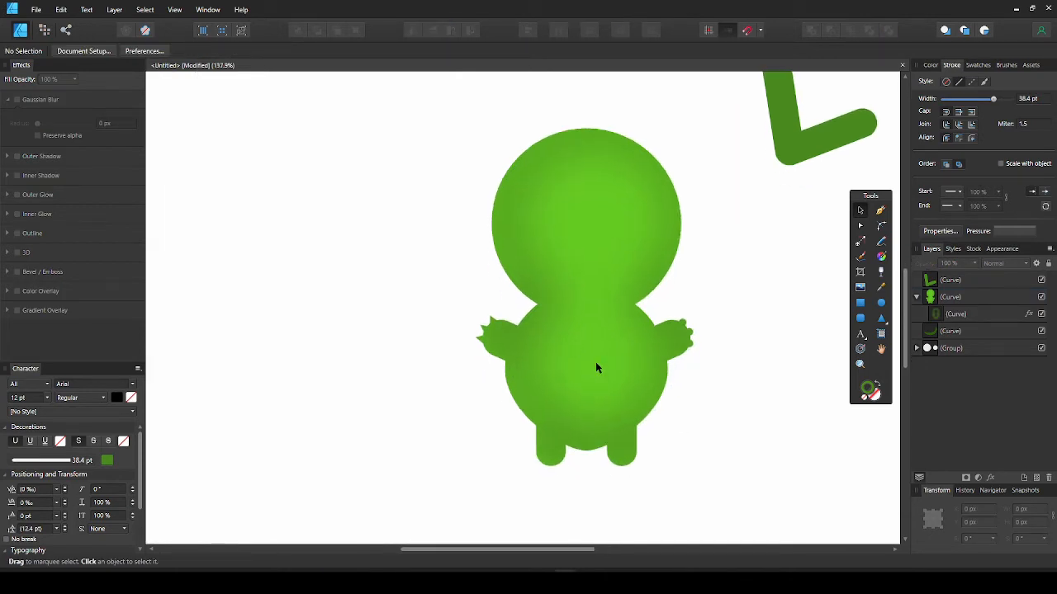
{"action": "scroll", "coordinate": [595, 362], "scroll_direction": "down", "scroll_amount": 3}
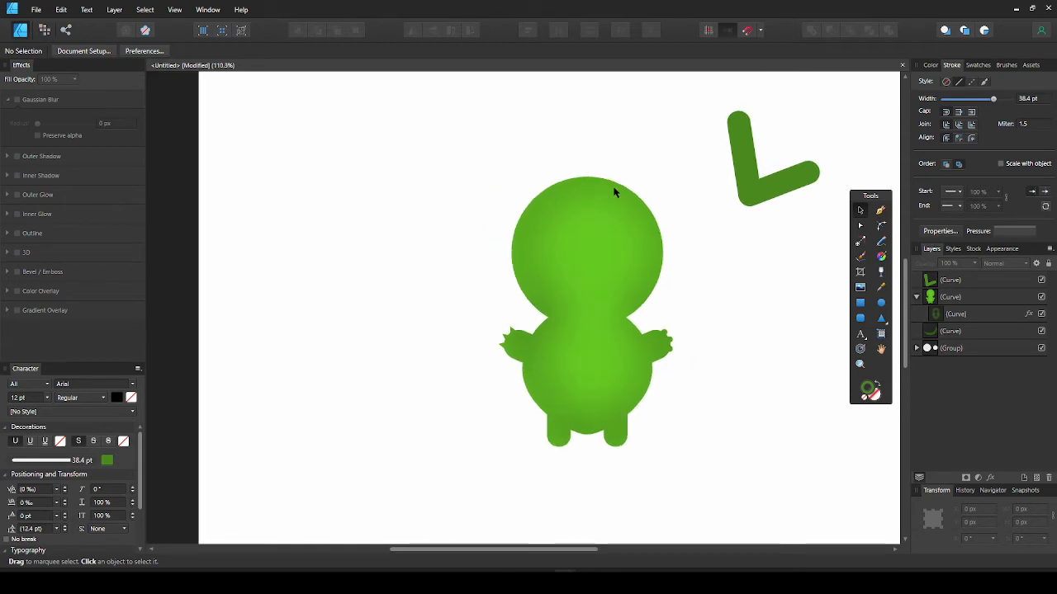
- Duplicate the figure, nest the copy inside it and remove the copy's fill
{"action": "left_click", "coordinate": [611, 322]}
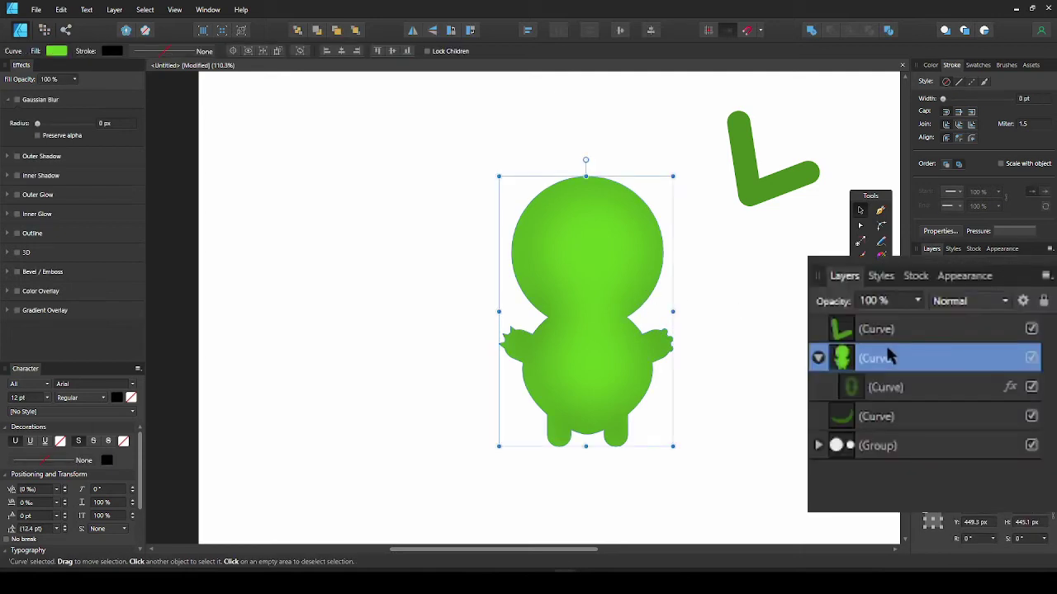
{"action": "key", "text": "ctrl+j"}
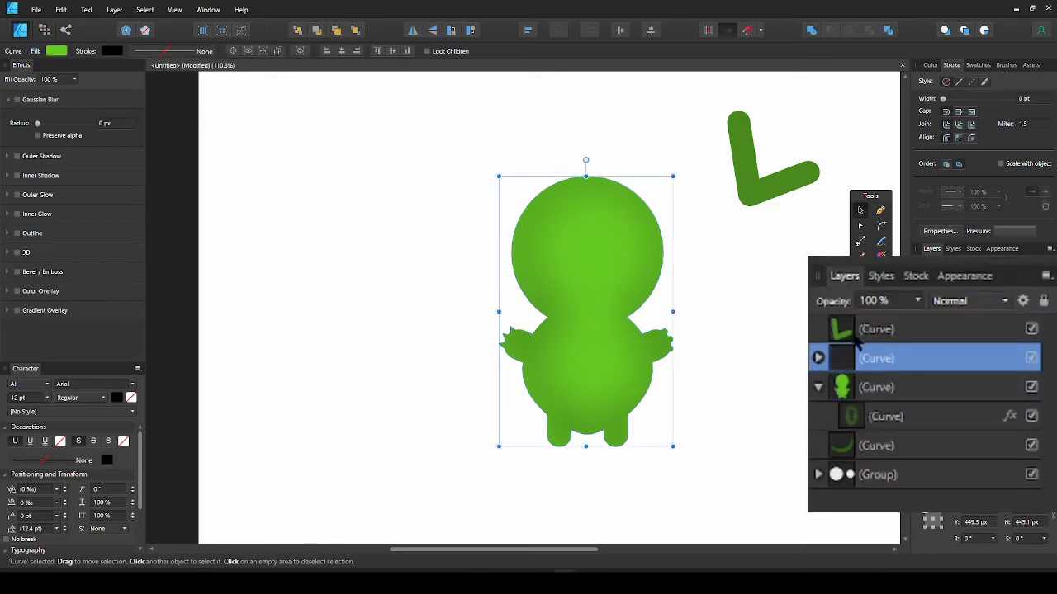
{"action": "left_click_drag", "start_coordinate": [862, 363], "coordinate": [863, 392]}
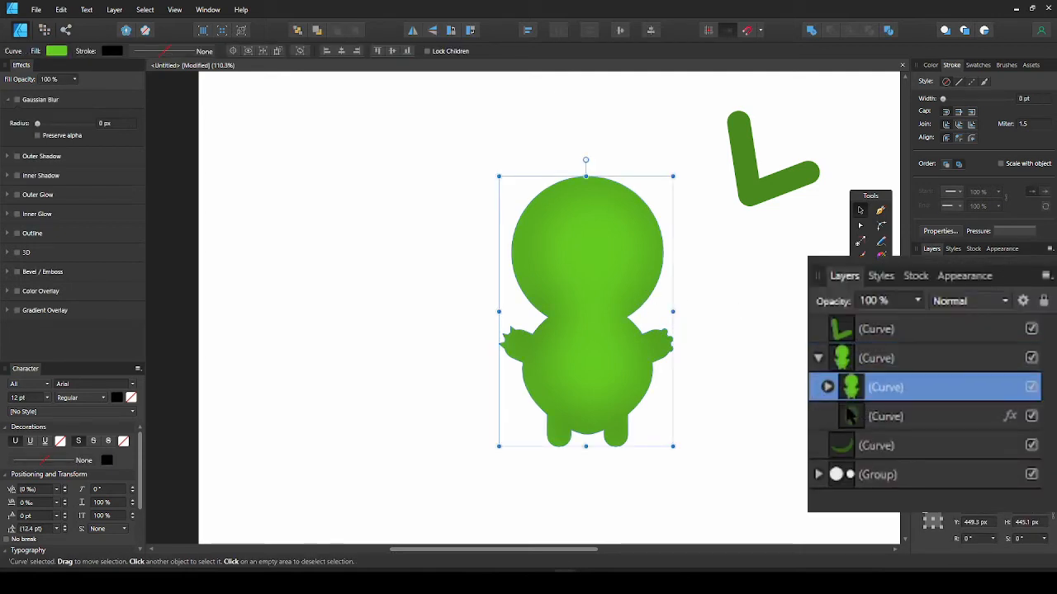
{"action": "left_click", "coordinate": [829, 388]}
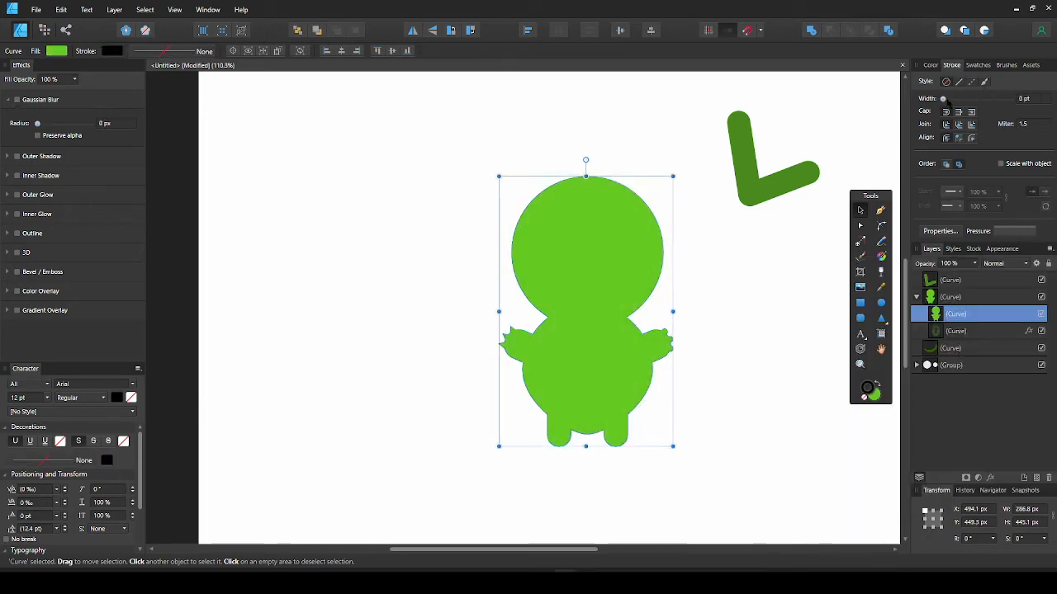
{"action": "left_click", "coordinate": [930, 65]}
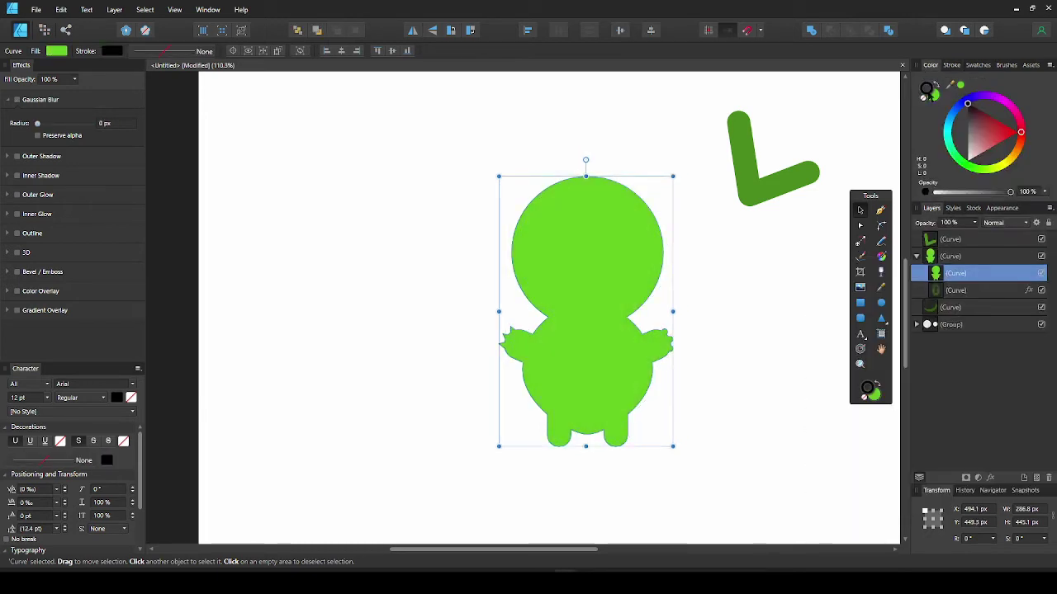
{"action": "left_click", "coordinate": [929, 95]}
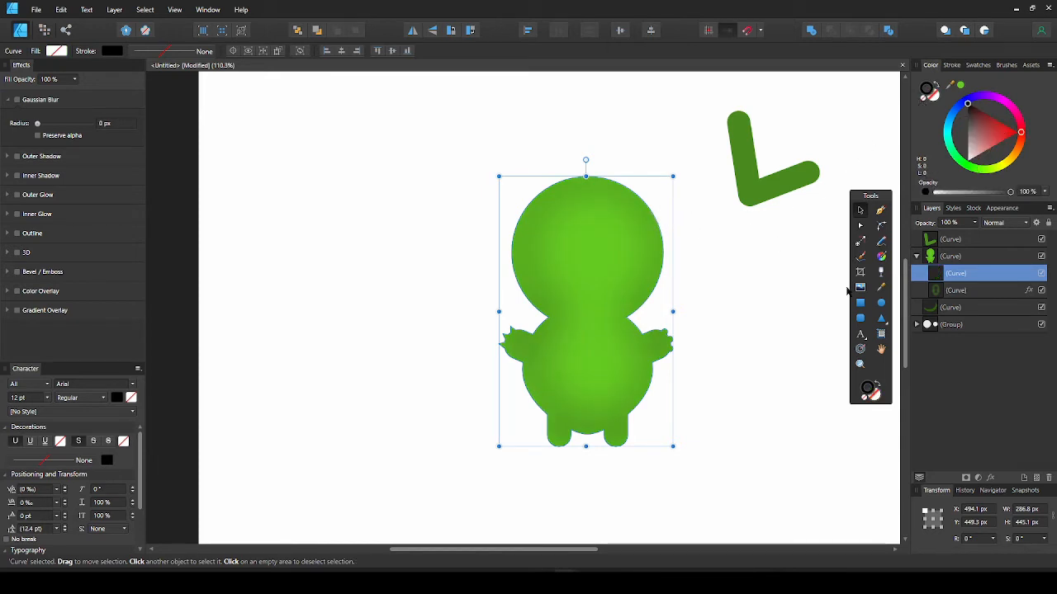
- With the Node Tool delete the copy's left-half nodes and select the feet and right-arm nodes
{"action": "left_click", "coordinate": [859, 225]}
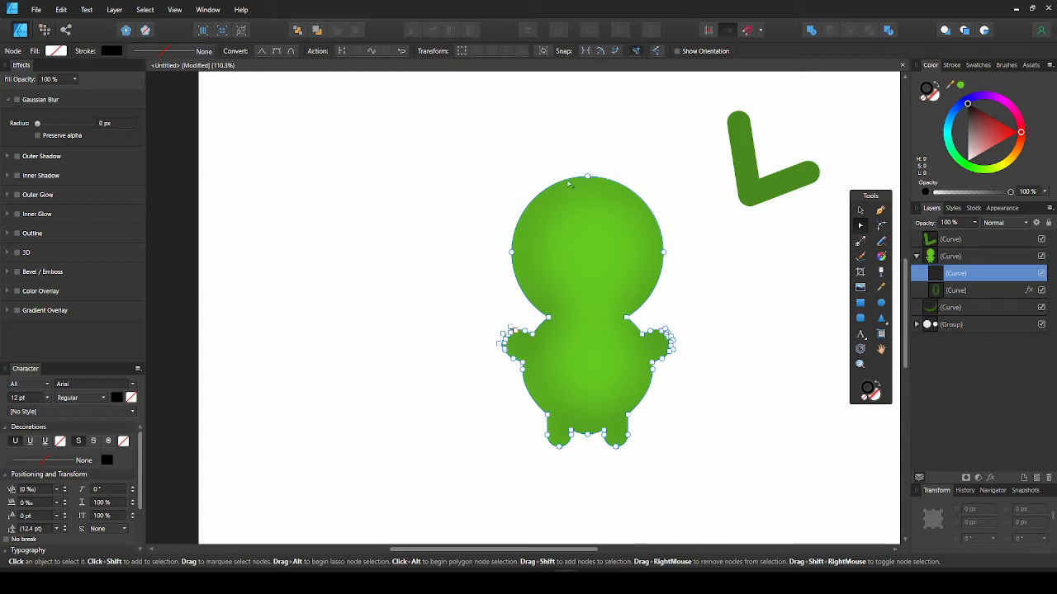
{"action": "left_click_drag", "start_coordinate": [499, 148], "coordinate": [503, 191]}
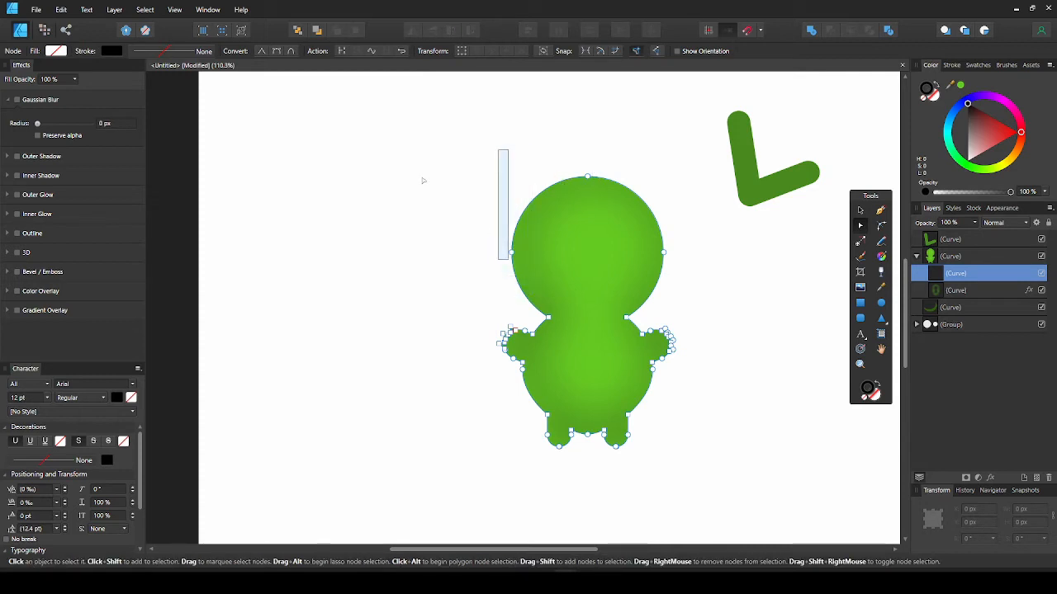
{"action": "left_click_drag", "start_coordinate": [351, 116], "coordinate": [580, 463]}
{"action": "key", "text": "Delete"}
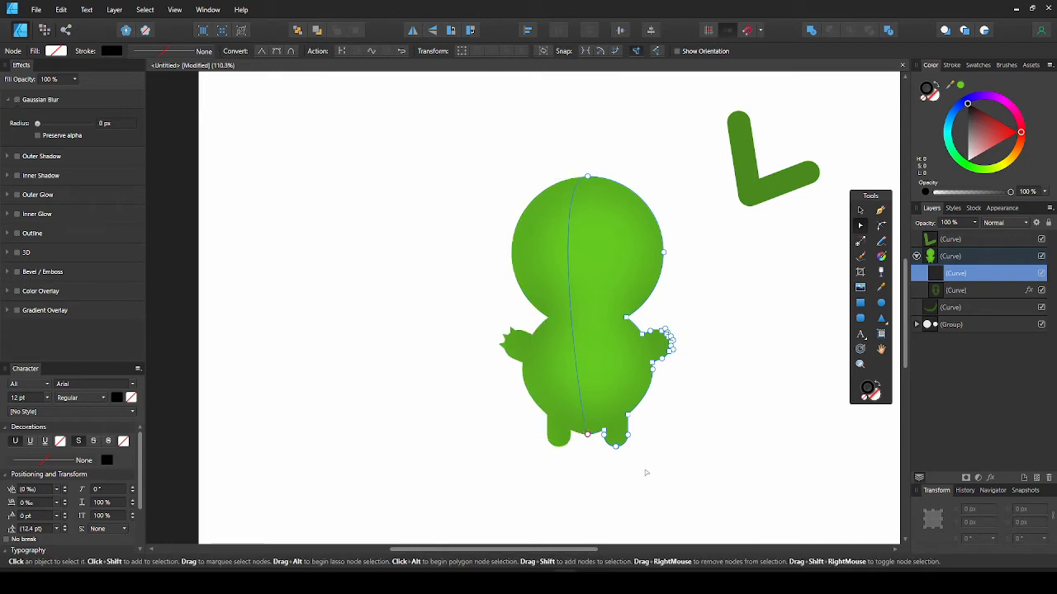
{"action": "left_click_drag", "start_coordinate": [523, 383], "coordinate": [644, 480]}
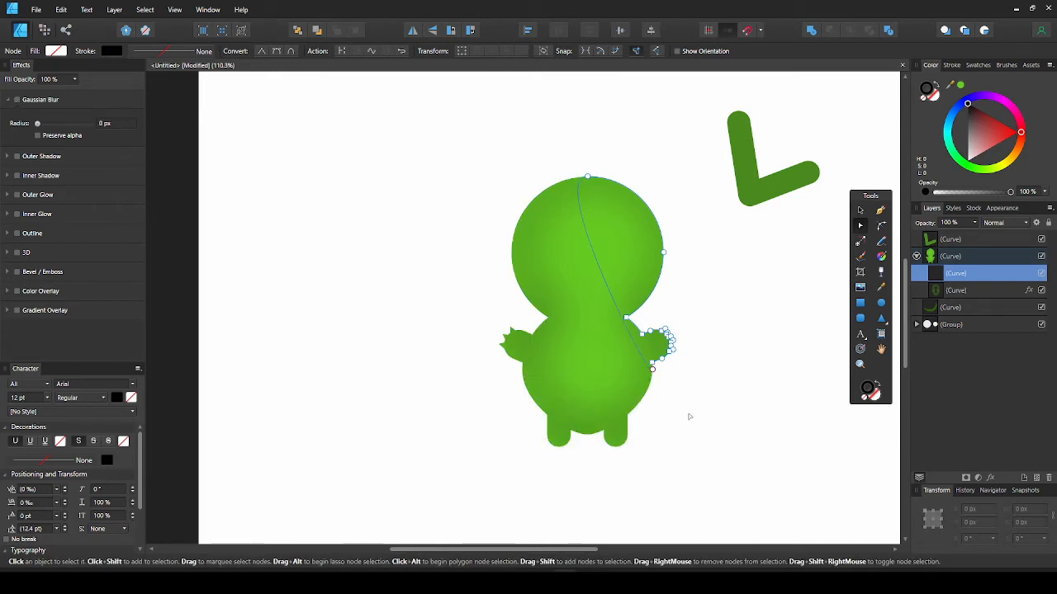
{"action": "scroll", "coordinate": [689, 396], "scroll_direction": "up", "scroll_amount": 3}
{"action": "scroll", "coordinate": [645, 382], "scroll_direction": "down", "scroll_amount": 1}
{"action": "left_click_drag", "start_coordinate": [710, 454], "coordinate": [581, 363]}
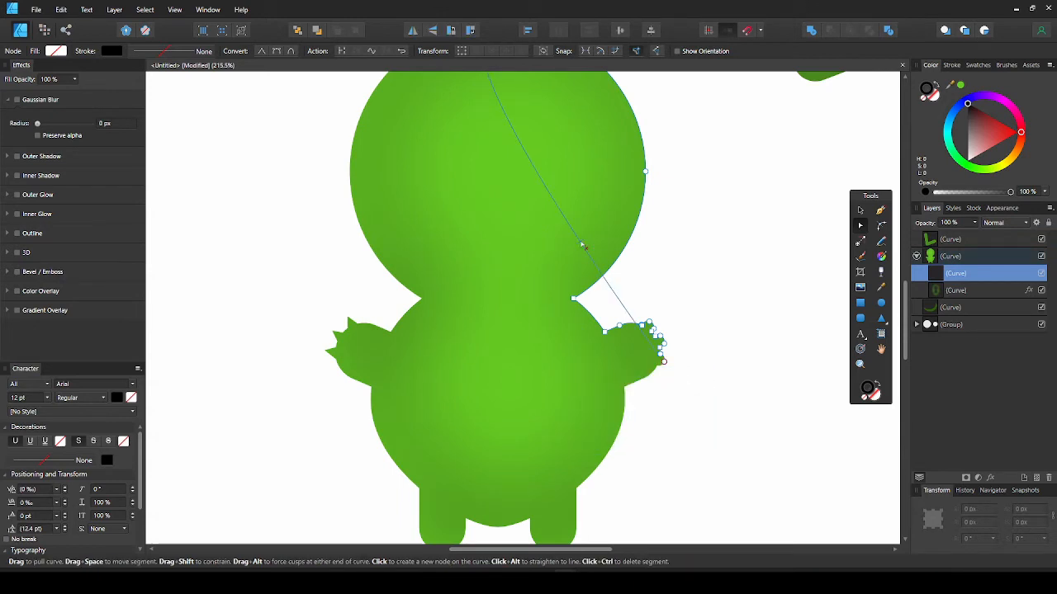
{"action": "scroll", "coordinate": [619, 281], "scroll_direction": "down", "scroll_amount": 3}
{"action": "scroll", "coordinate": [652, 314], "scroll_direction": "down", "scroll_amount": 2}
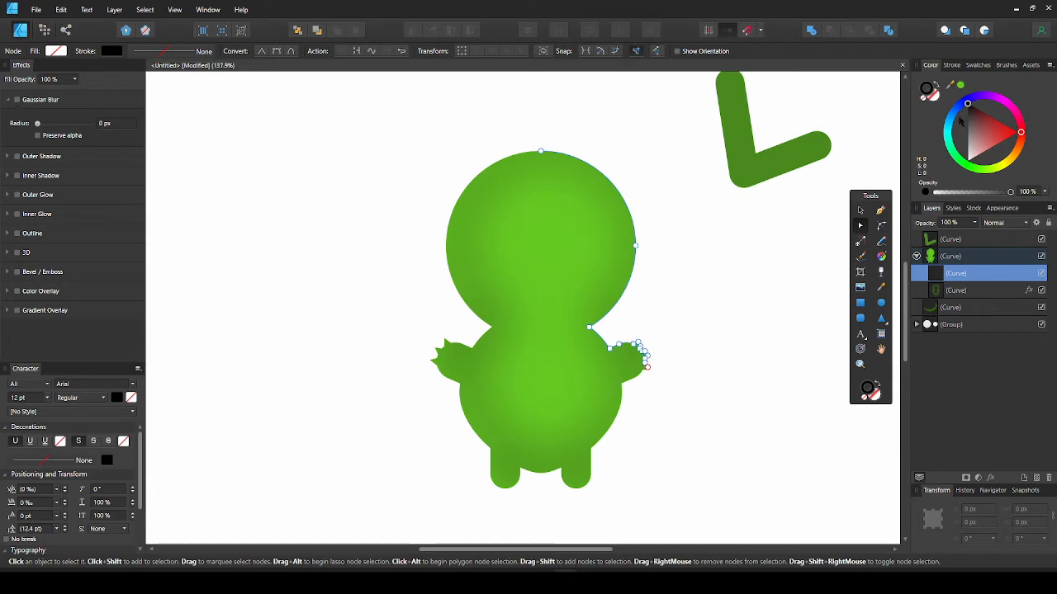
- Give the edge curve a pale 13.8 pt stroke blurred about 12 px and reshape it at the head top
{"action": "left_click", "coordinate": [964, 105]}
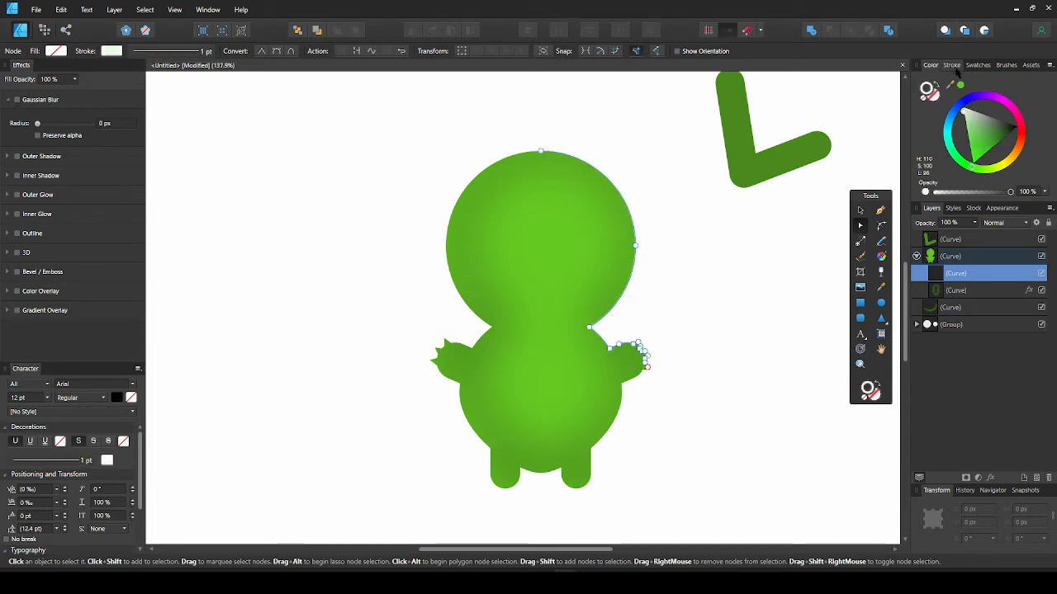
{"action": "left_click", "coordinate": [952, 66]}
{"action": "left_click_drag", "start_coordinate": [958, 98], "coordinate": [974, 98]}
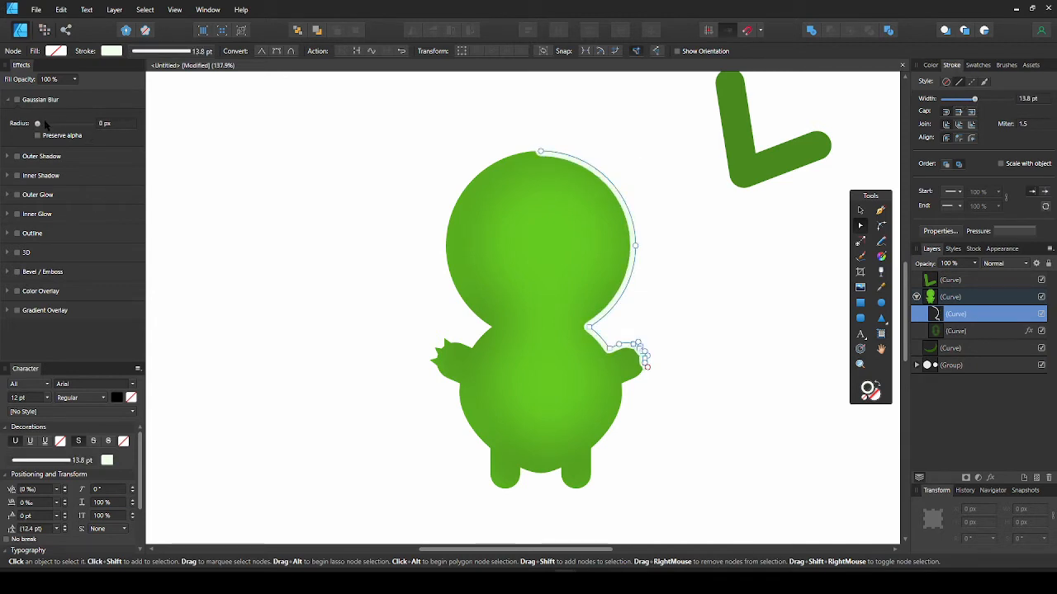
{"action": "left_click_drag", "start_coordinate": [37, 123], "coordinate": [63, 123]}
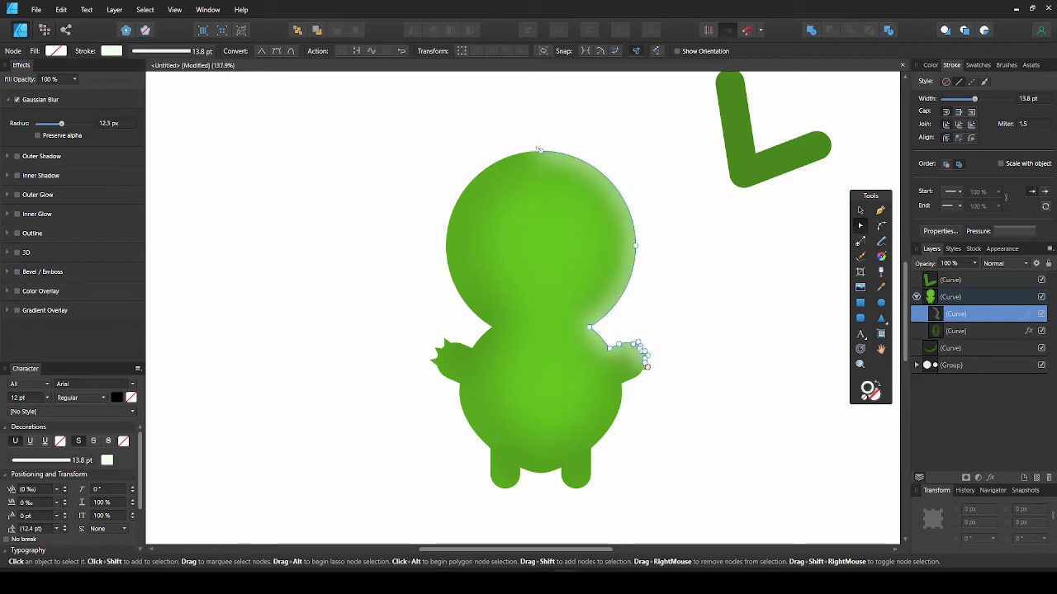
{"action": "left_click_drag", "start_coordinate": [539, 152], "coordinate": [524, 139]}
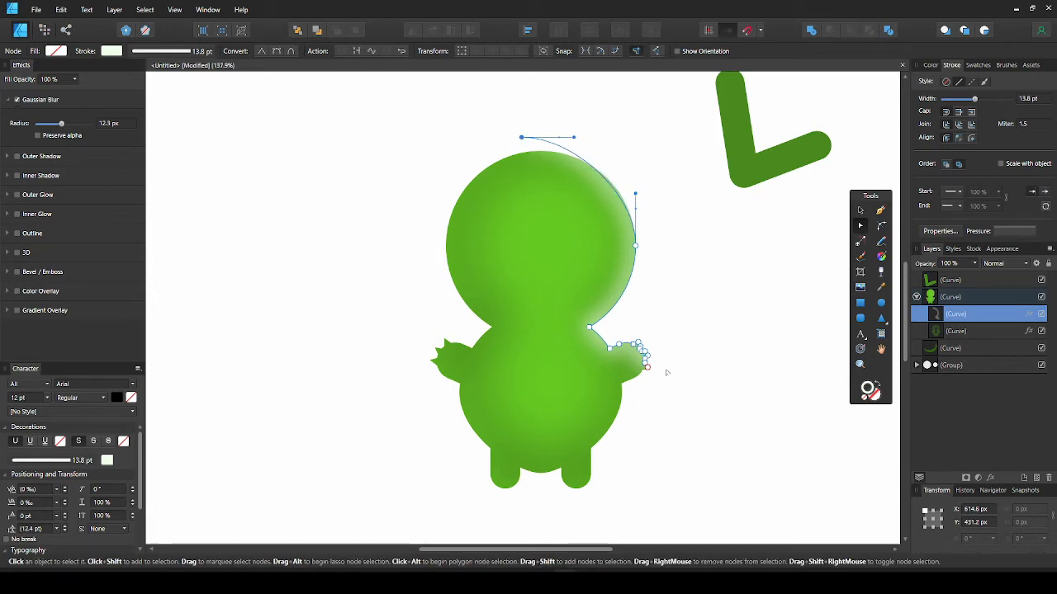
{"action": "scroll", "coordinate": [663, 369], "scroll_direction": "up", "scroll_amount": 5}
{"action": "scroll", "coordinate": [663, 369], "scroll_direction": "down", "scroll_amount": 3}
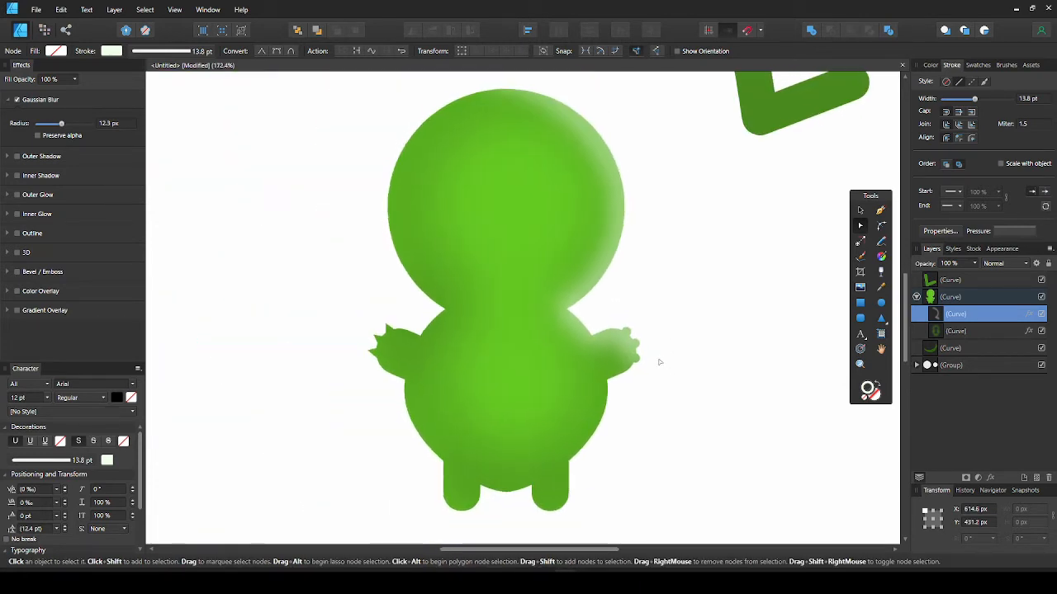
- Thin the shading stroke to 6.5 pt and pull the neck corner node to reshape the curve
{"action": "left_click", "coordinate": [640, 357]}
{"action": "left_click_drag", "start_coordinate": [974, 98], "coordinate": [965, 98]}
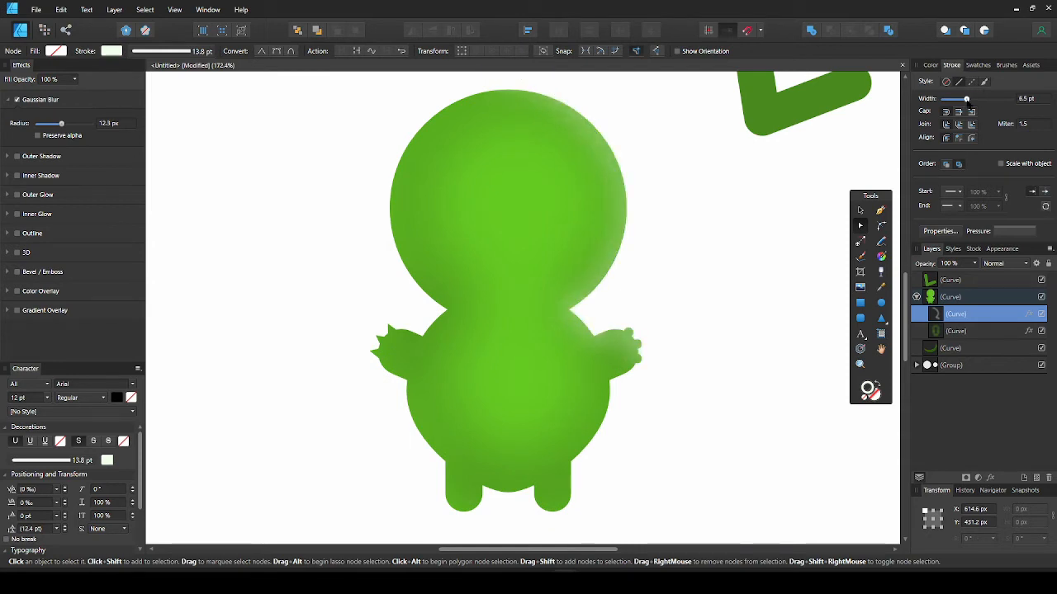
{"action": "left_click", "coordinate": [930, 65]}
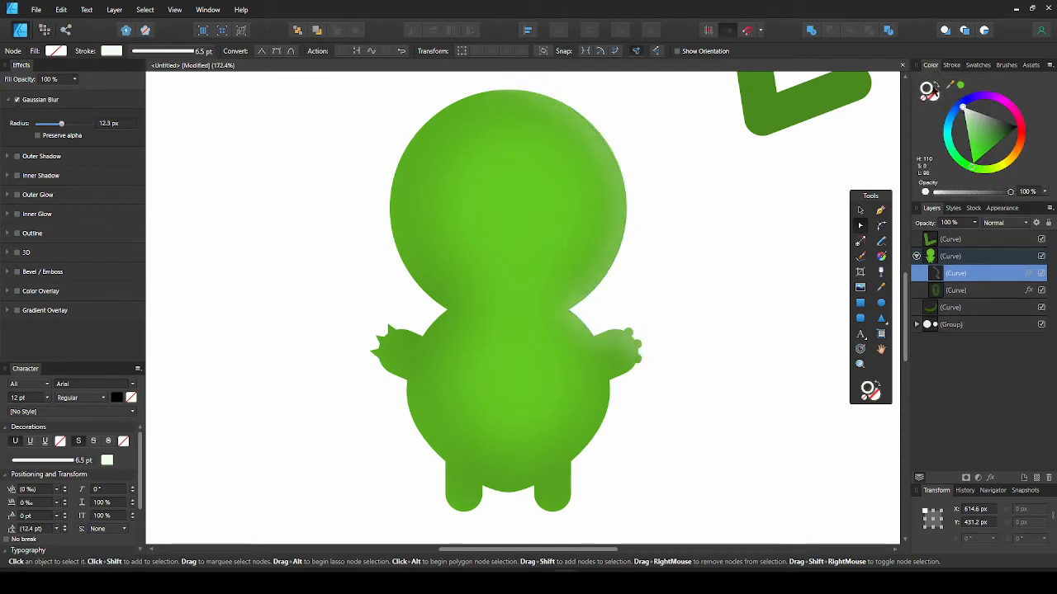
{"action": "left_click", "coordinate": [669, 248]}
{"action": "scroll", "coordinate": [668, 247], "scroll_direction": "down", "scroll_amount": 3}
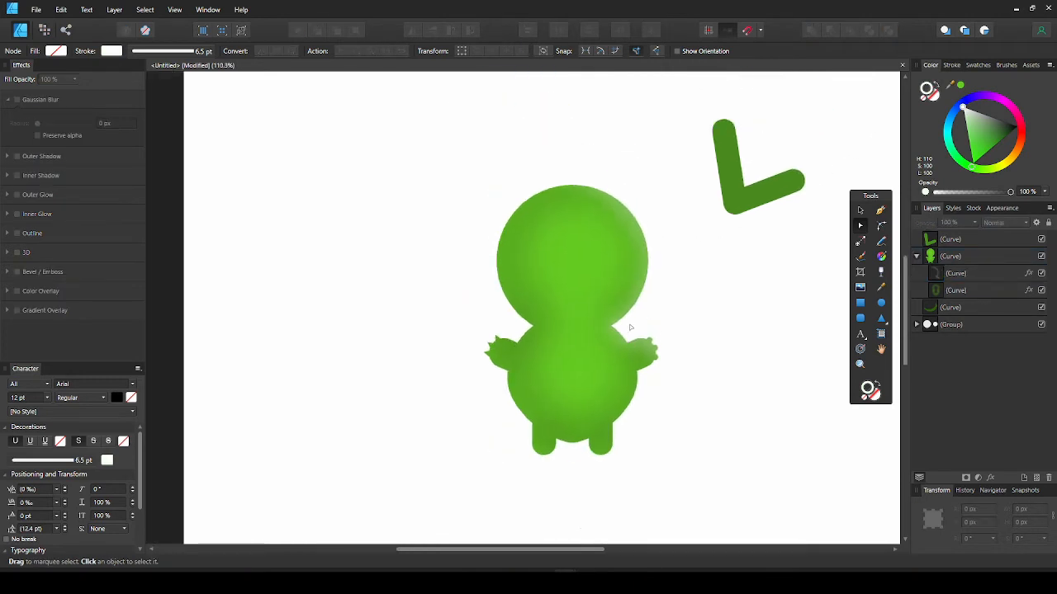
{"action": "scroll", "coordinate": [578, 313], "scroll_direction": "up", "scroll_amount": 6}
{"action": "left_click", "coordinate": [573, 310]}
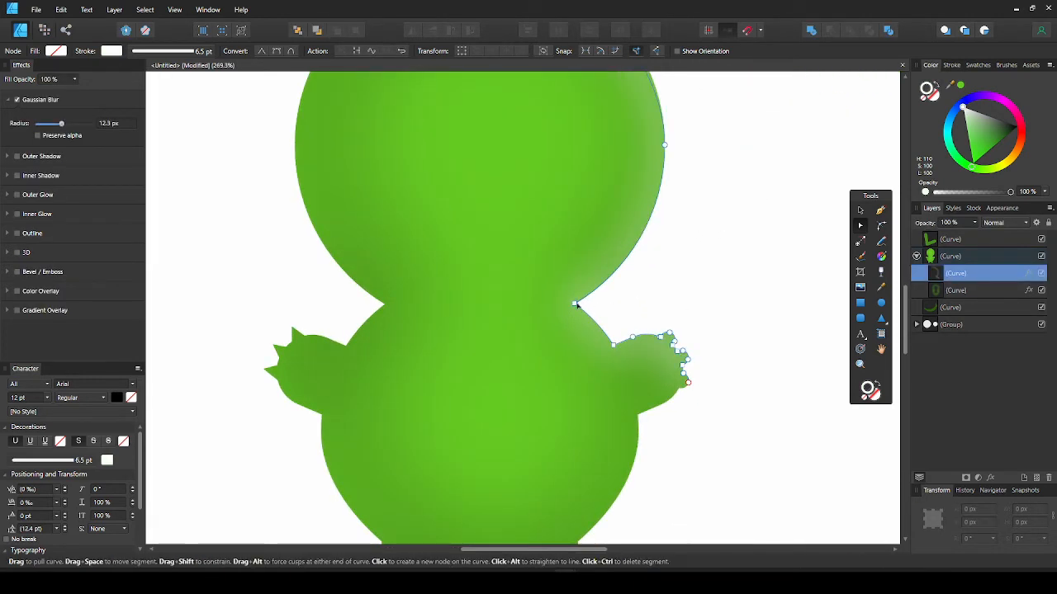
{"action": "left_click_drag", "start_coordinate": [575, 305], "coordinate": [591, 306]}
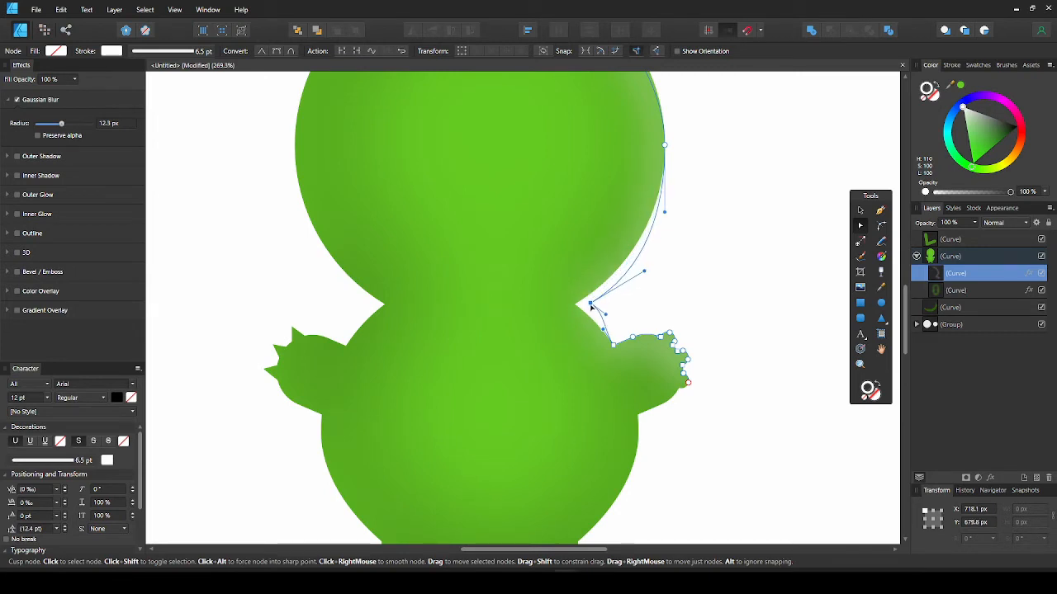
{"action": "key", "text": "Escape"}
{"action": "scroll", "coordinate": [700, 295], "scroll_direction": "down", "scroll_amount": 5}
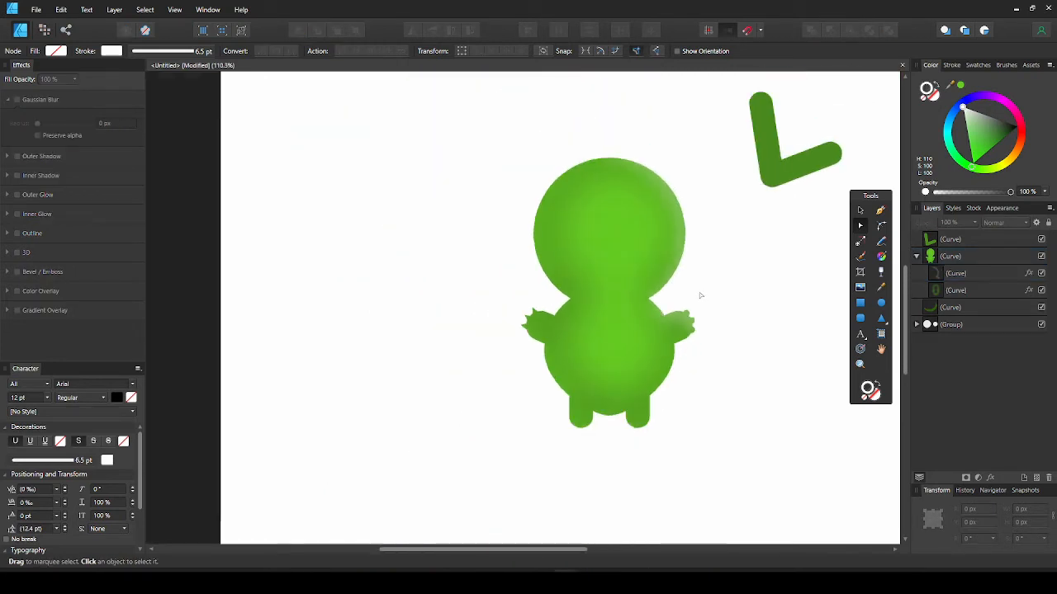
{"action": "scroll", "coordinate": [700, 294], "scroll_direction": "up", "scroll_amount": 1}
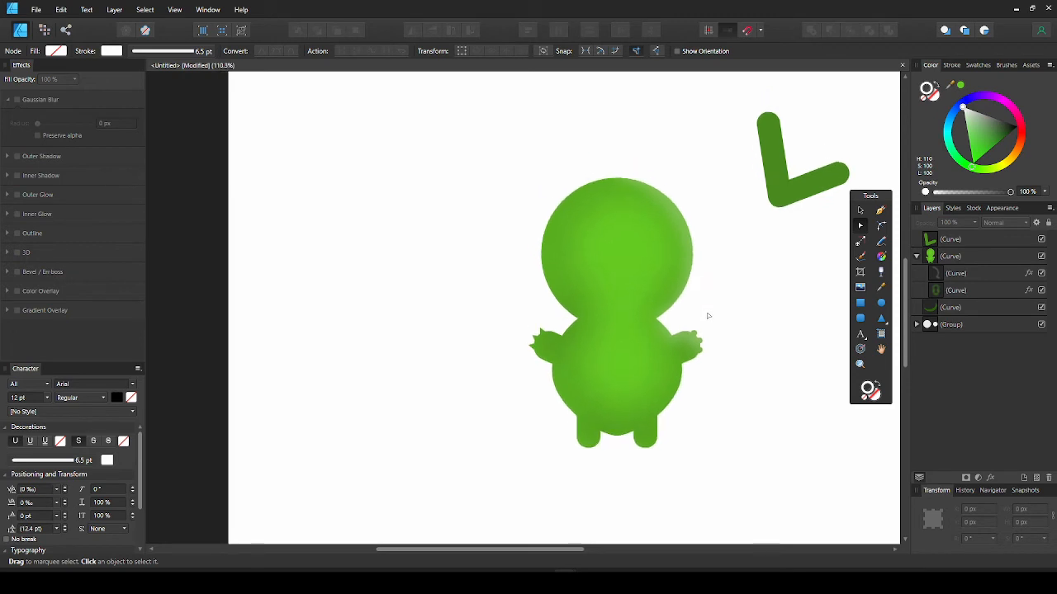
- Draw a short highlight arc along the head's upper right with the Pen Tool
{"action": "left_click", "coordinate": [880, 211]}
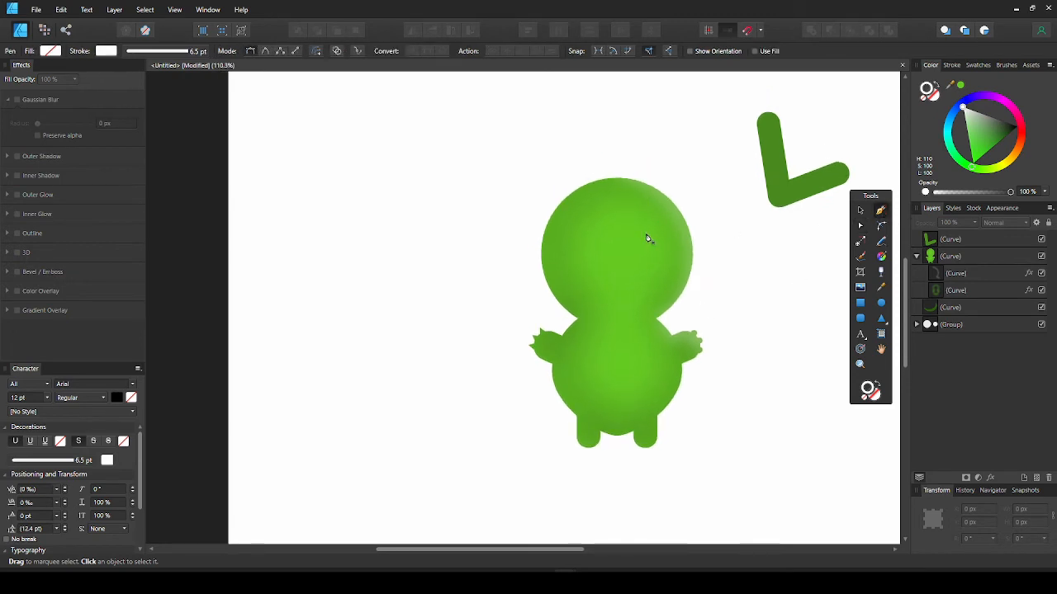
{"action": "left_click", "coordinate": [642, 195]}
{"action": "left_click_drag", "start_coordinate": [680, 239], "coordinate": [691, 272]}
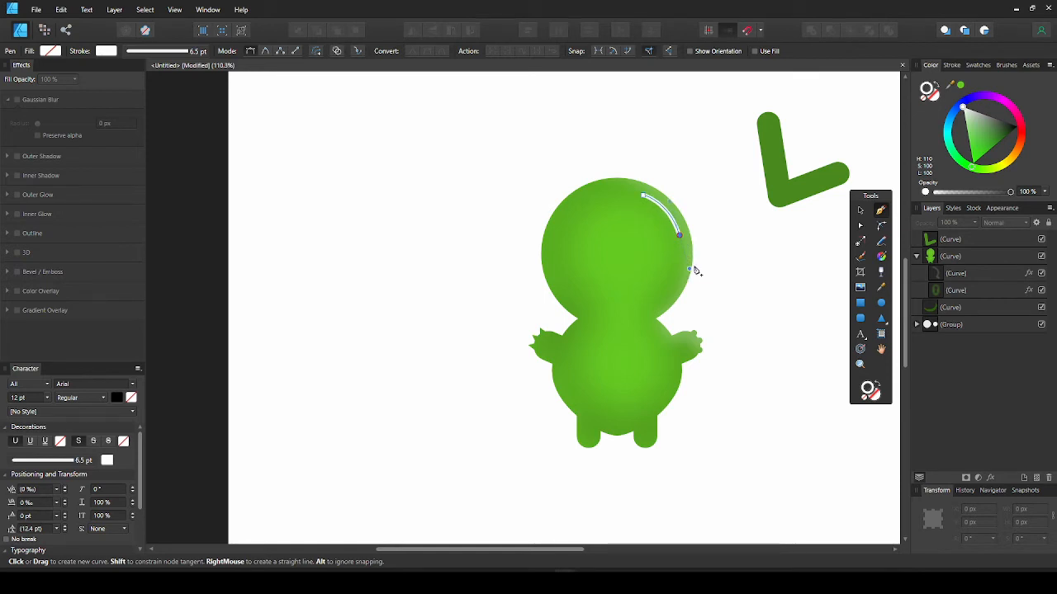
{"action": "key", "text": "Escape"}
- Thicken the arc to 14.6 pt, blur it about 10.5 px, then thin it to 9.8 pt
{"action": "left_click", "coordinate": [951, 65]}
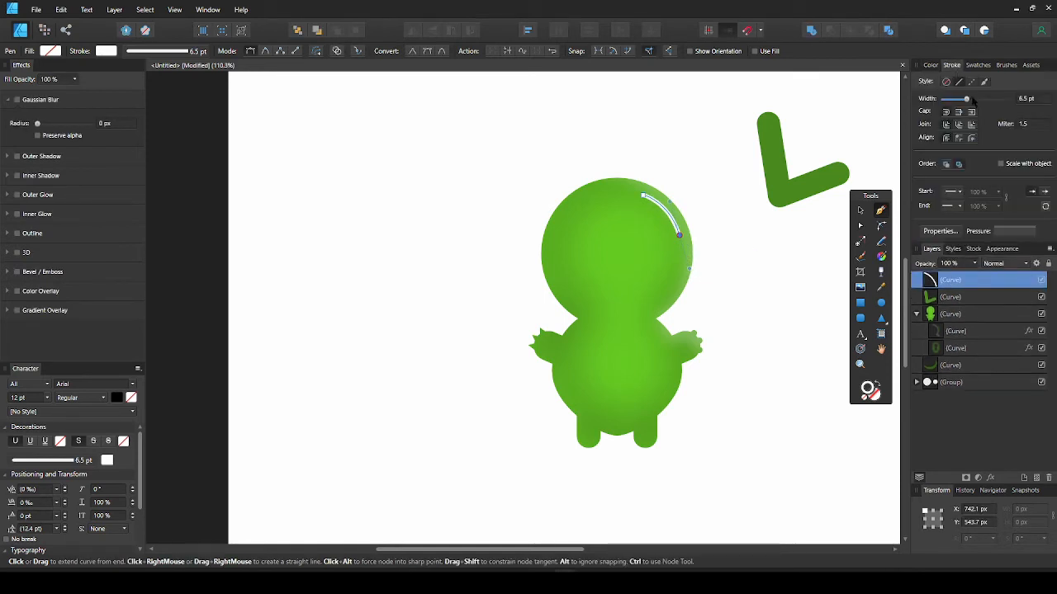
{"action": "left_click_drag", "start_coordinate": [967, 99], "coordinate": [975, 99]}
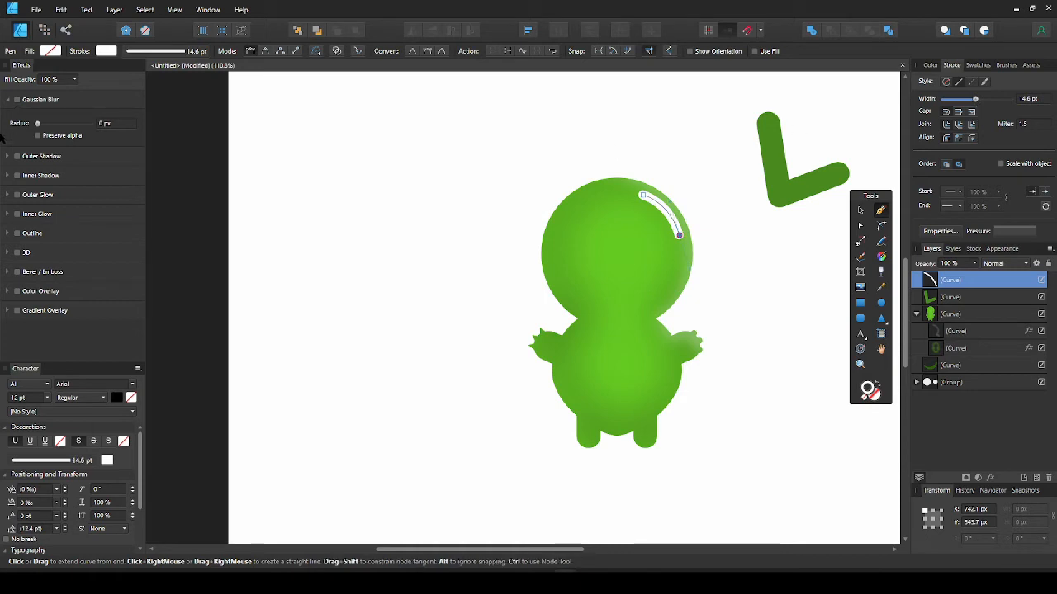
{"action": "left_click_drag", "start_coordinate": [37, 123], "coordinate": [57, 123]}
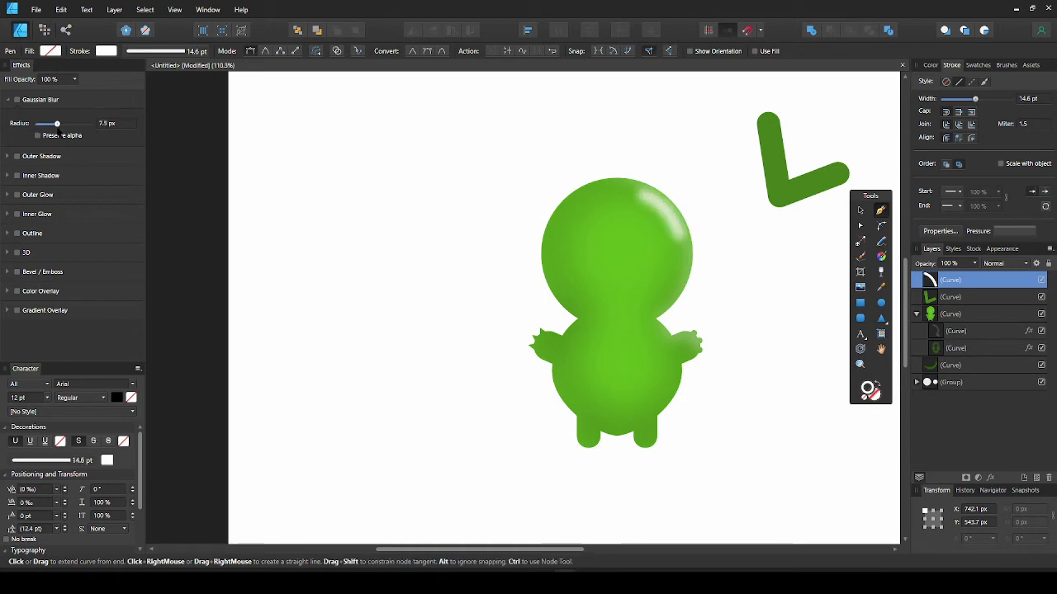
{"action": "left_click_drag", "start_coordinate": [57, 123], "coordinate": [61, 123]}
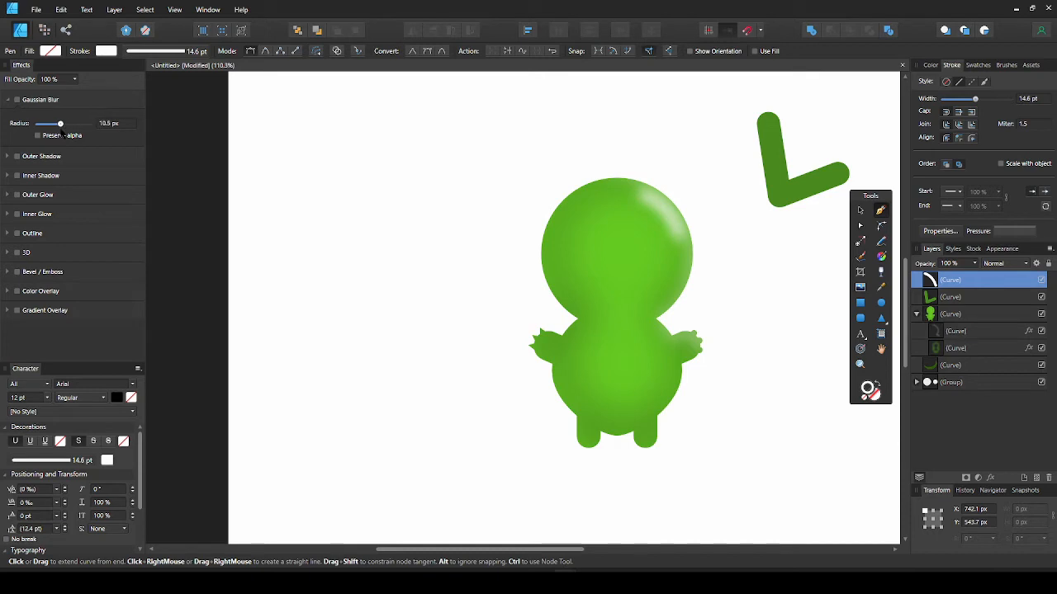
{"action": "key", "text": "v"}
{"action": "left_click_drag", "start_coordinate": [975, 99], "coordinate": [971, 99]}
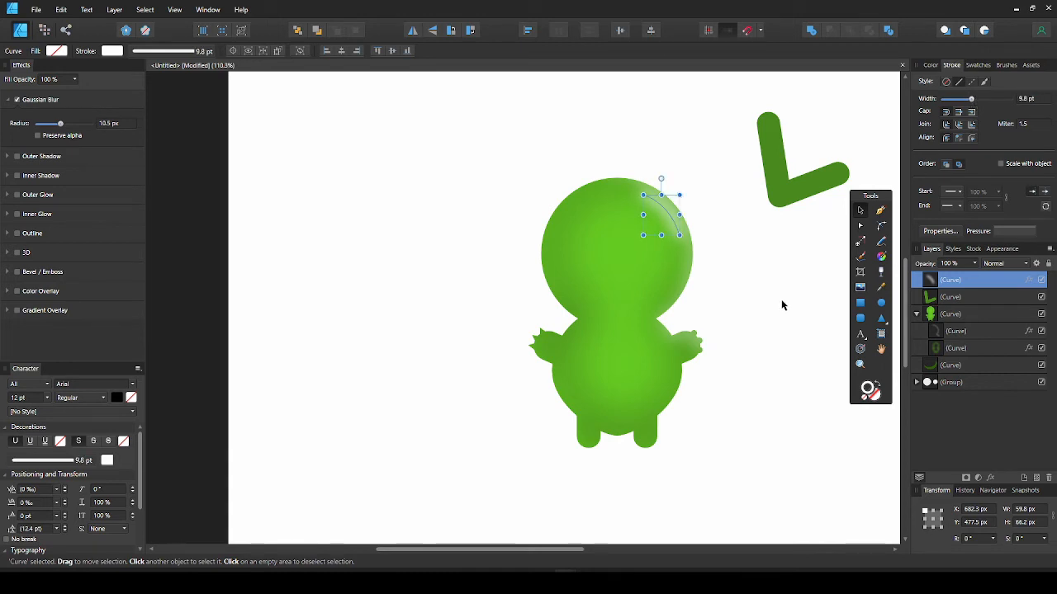
- Duplicate the head highlight with Ctrl+J and place it along the right arm, rotated to follow the arm
{"action": "key", "text": "ctrl+j"}
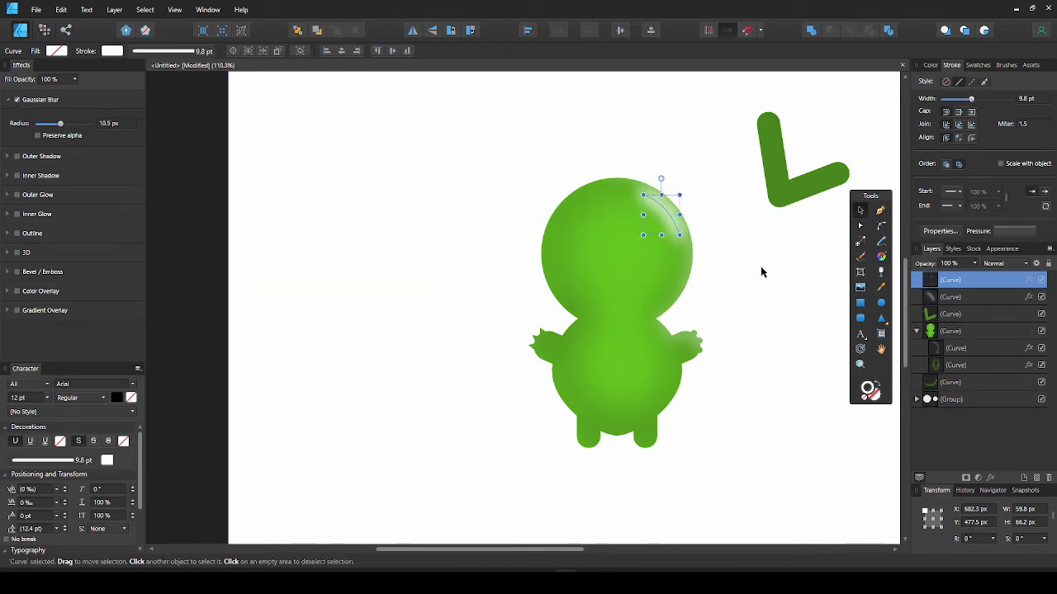
{"action": "left_click_drag", "start_coordinate": [661, 217], "coordinate": [696, 338]}
{"action": "scroll", "coordinate": [696, 338], "scroll_direction": "up", "scroll_amount": 5}
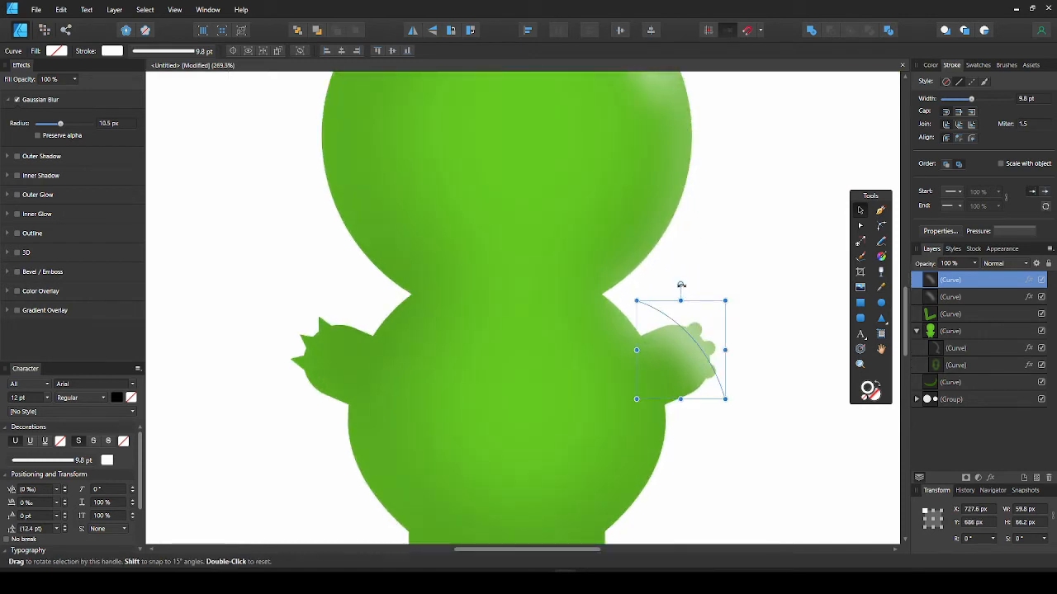
{"action": "mouse_move", "coordinate": [689, 291]}
{"action": "left_mouse_down"}
{"action": "mouse_move", "coordinate": [657, 306]}
{"action": "mouse_move", "coordinate": [694, 356]}
{"action": "mouse_move", "coordinate": [660, 317]}
{"action": "mouse_move", "coordinate": [690, 336]}
{"action": "left_mouse_up"}
{"action": "left_click", "coordinate": [745, 280]}
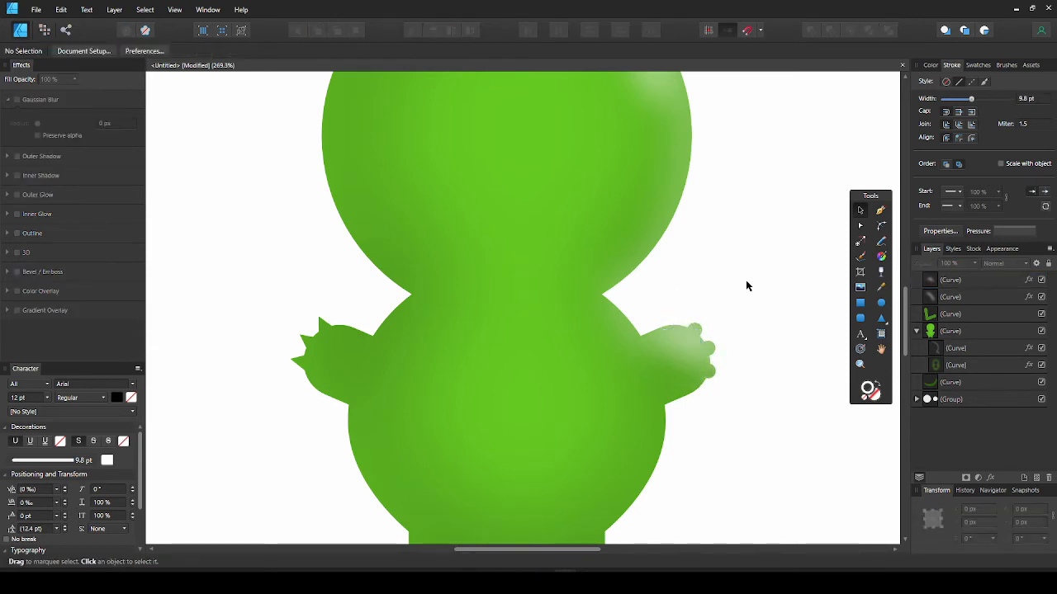
{"action": "scroll", "coordinate": [746, 279], "scroll_direction": "down", "scroll_amount": 3}
{"action": "scroll", "coordinate": [750, 304], "scroll_direction": "down", "scroll_amount": 3}
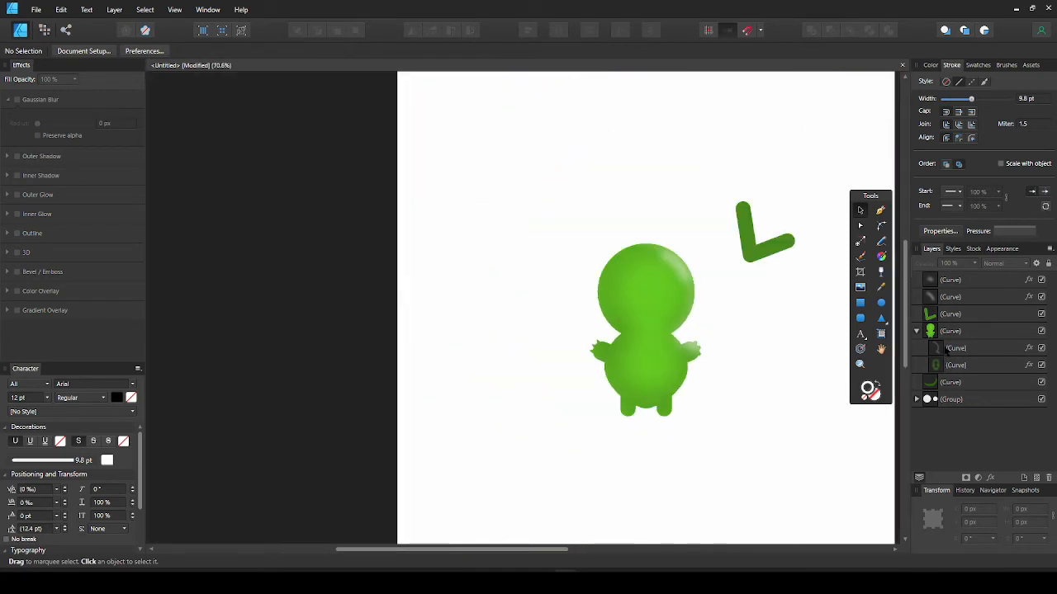
- Thicken the body shading curve's stroke to 10.2 pt
{"action": "left_click", "coordinate": [956, 348]}
{"action": "left_click_drag", "start_coordinate": [967, 98], "coordinate": [972, 98]}
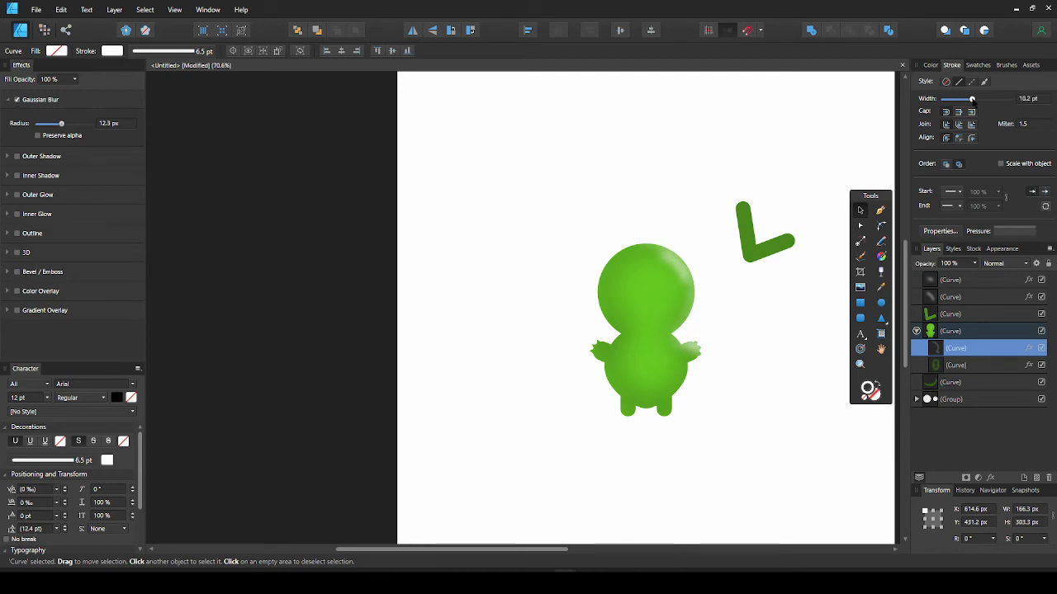
{"action": "left_click", "coordinate": [590, 161]}
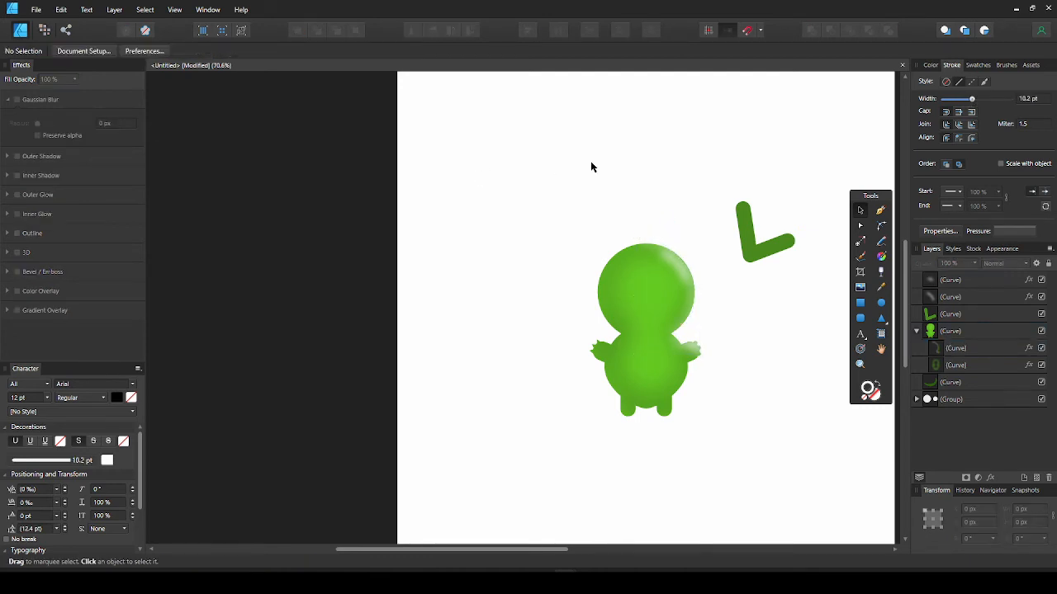
{"action": "scroll", "coordinate": [671, 361], "scroll_direction": "up", "scroll_amount": 3}
{"action": "scroll", "coordinate": [652, 346], "scroll_direction": "up", "scroll_amount": 2}
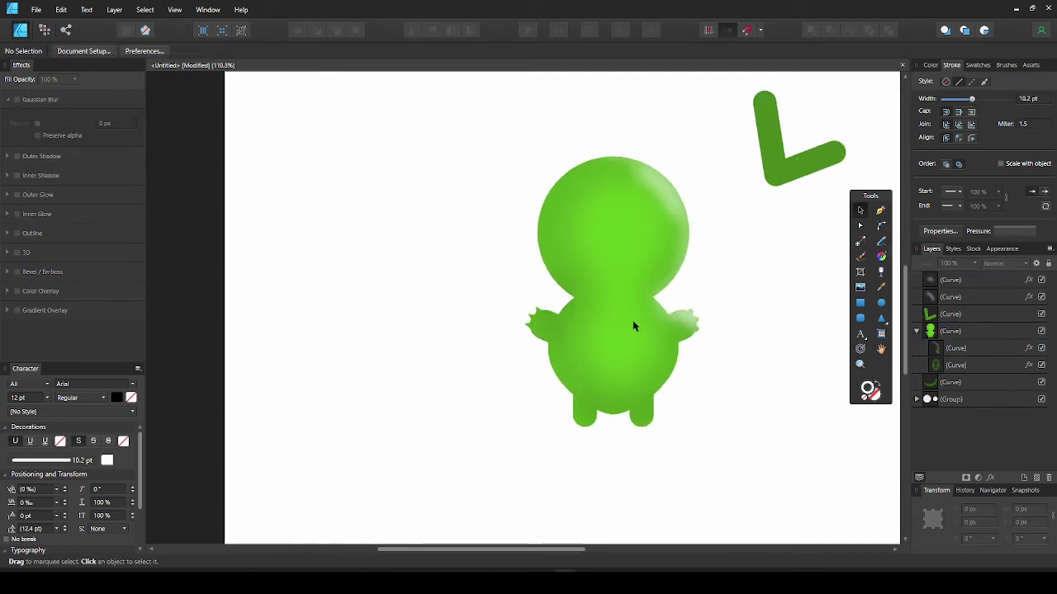
- Tilt the head highlight curve slightly, about 13.5°
{"action": "left_click", "coordinate": [670, 212]}
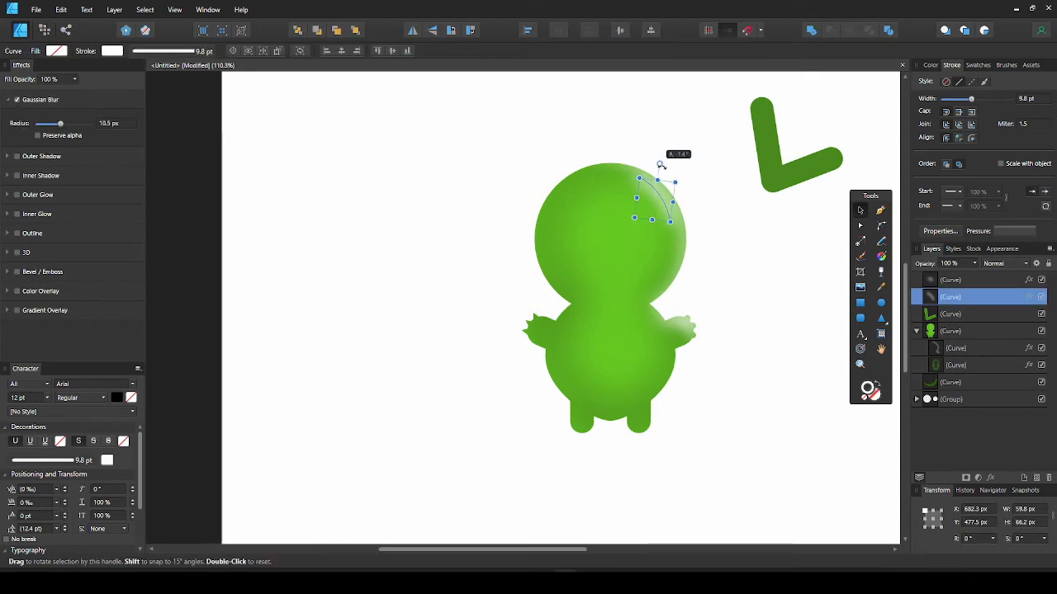
{"action": "left_click_drag", "start_coordinate": [673, 212], "coordinate": [677, 206]}
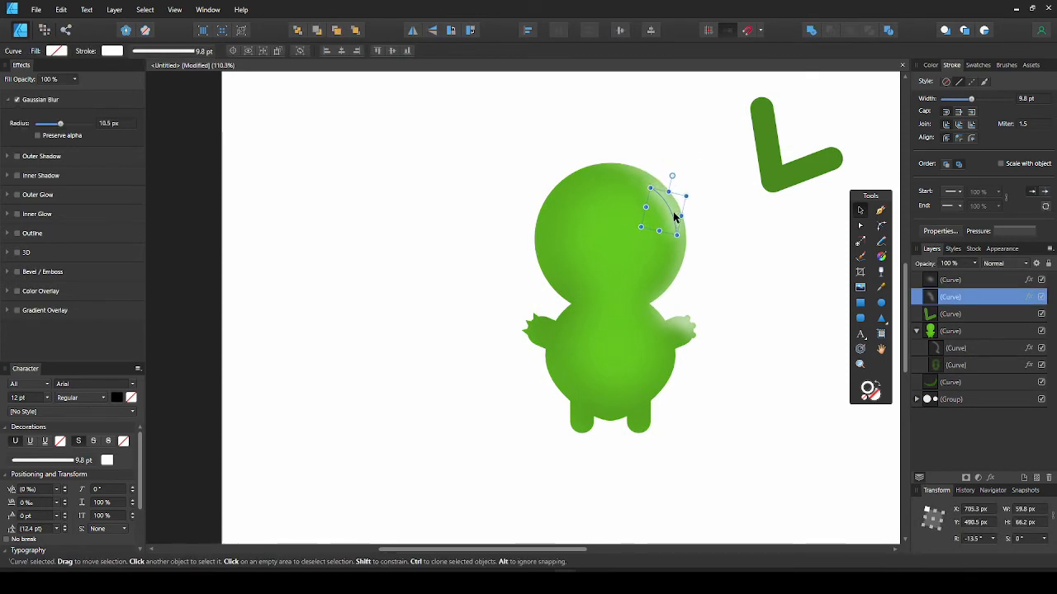
{"action": "left_click", "coordinate": [707, 174]}
{"action": "scroll", "coordinate": [719, 378], "scroll_direction": "down", "scroll_amount": 2}
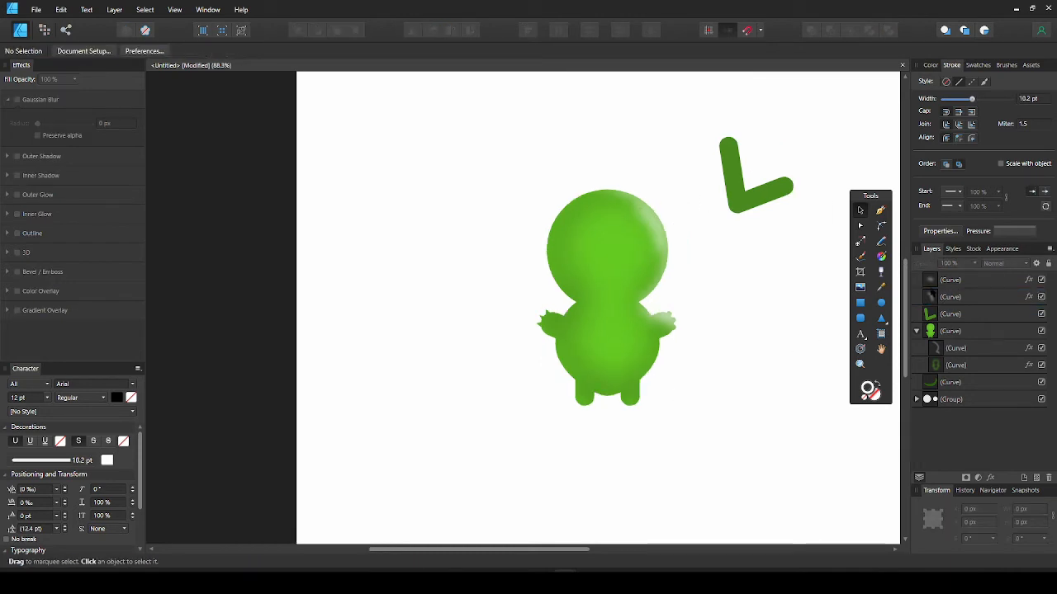
- Nest the highlight curves inside the body layer and move the eyes group above the body
{"action": "mouse_move", "coordinate": [945, 322]}
{"action": "left_mouse_down"}
{"action": "mouse_move", "coordinate": [945, 339]}
{"action": "mouse_move", "coordinate": [931, 331]}
{"action": "left_mouse_up"}
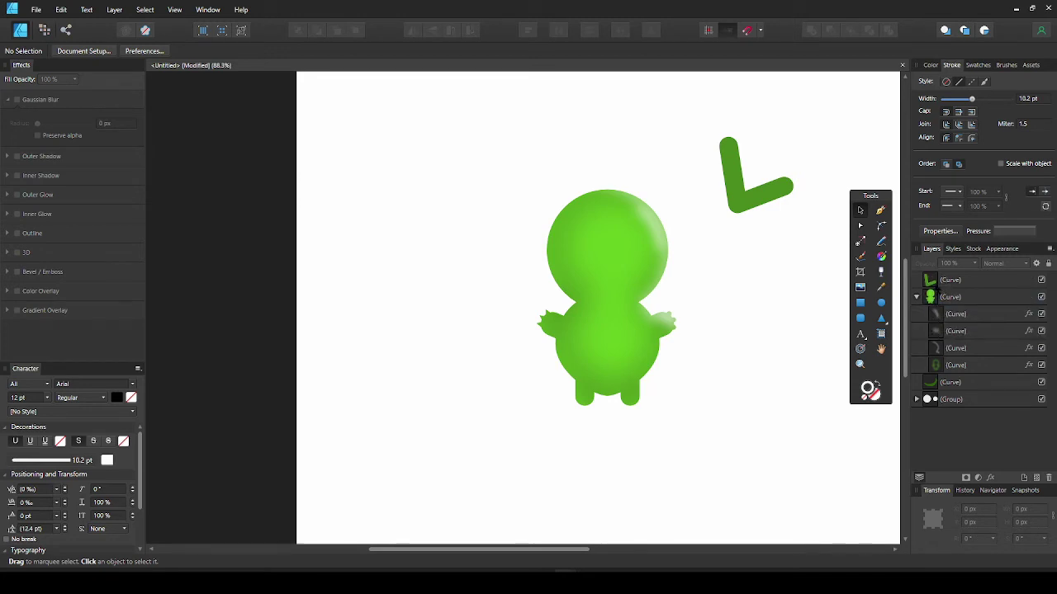
{"action": "left_click", "coordinate": [916, 313]}
{"action": "left_click_drag", "start_coordinate": [945, 297], "coordinate": [946, 337]}
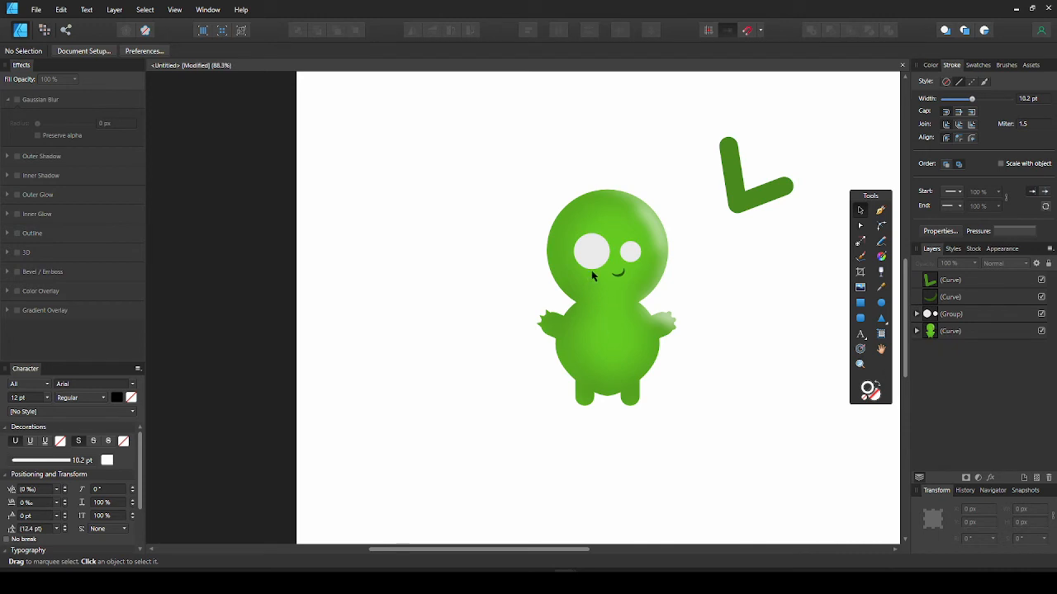
{"action": "scroll", "coordinate": [592, 268], "scroll_direction": "up", "scroll_amount": 5}
{"action": "scroll", "coordinate": [592, 267], "scroll_direction": "up", "scroll_amount": 5}
{"action": "scroll", "coordinate": [577, 297], "scroll_direction": "up", "scroll_amount": 3}
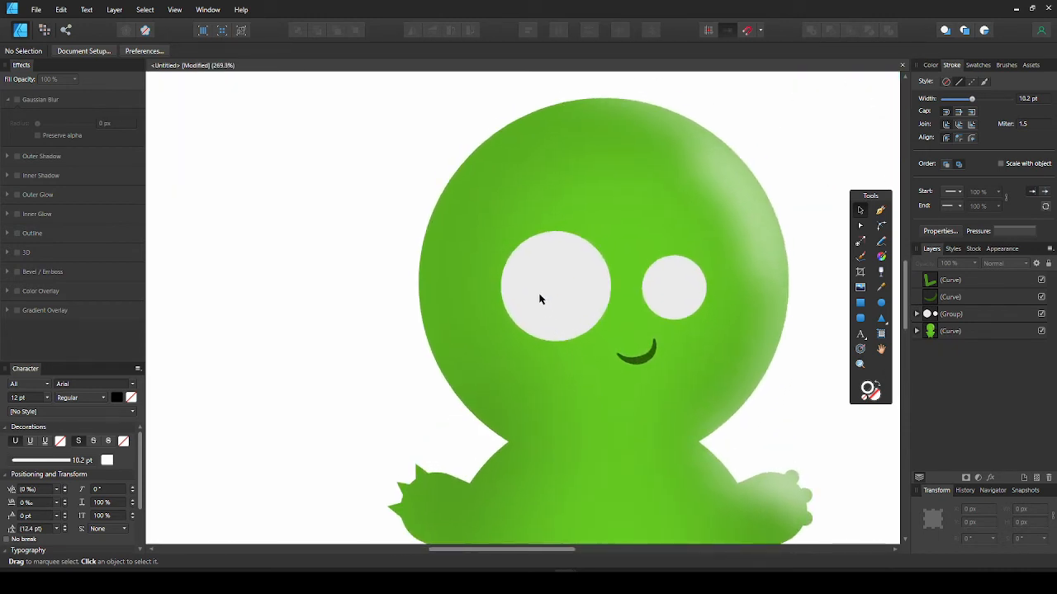
- Duplicate the left eye and nest the copy inside the original eye
{"action": "left_click", "coordinate": [541, 292]}
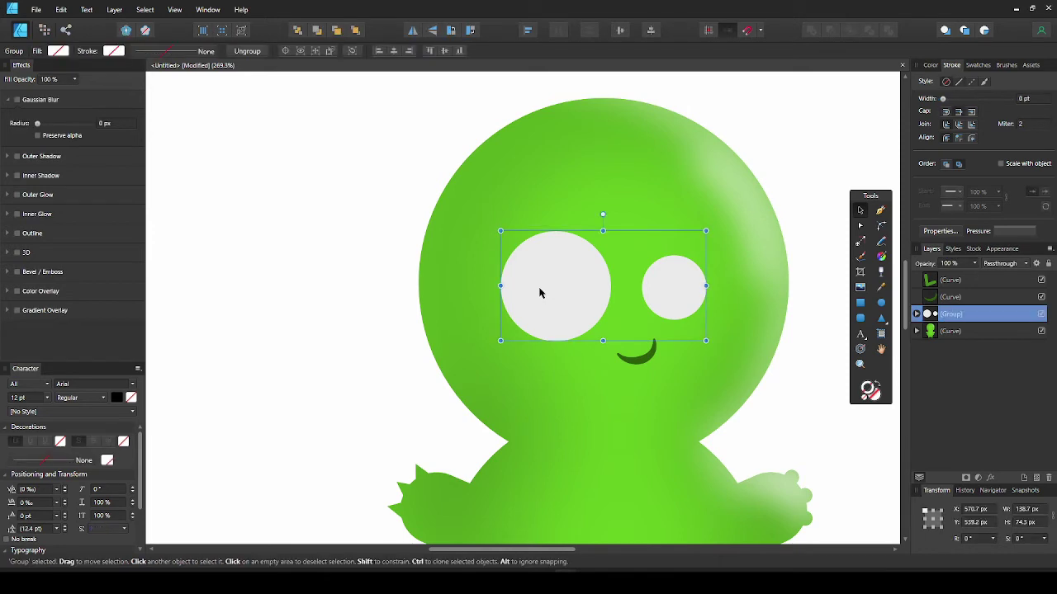
{"action": "double_click", "coordinate": [591, 285]}
{"action": "left_click", "coordinate": [930, 66]}
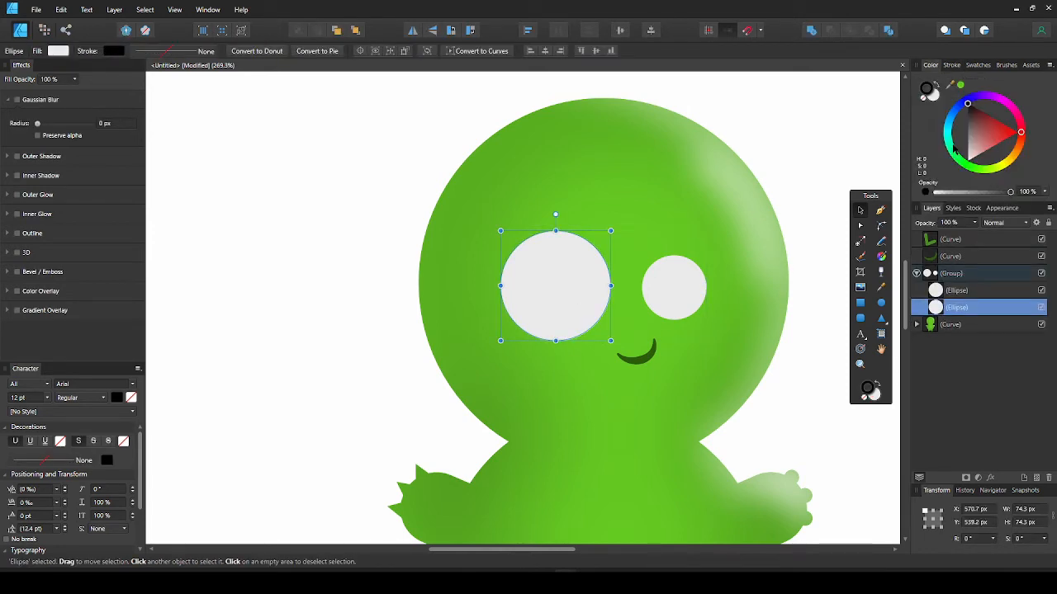
{"action": "key", "text": "ctrl+j"}
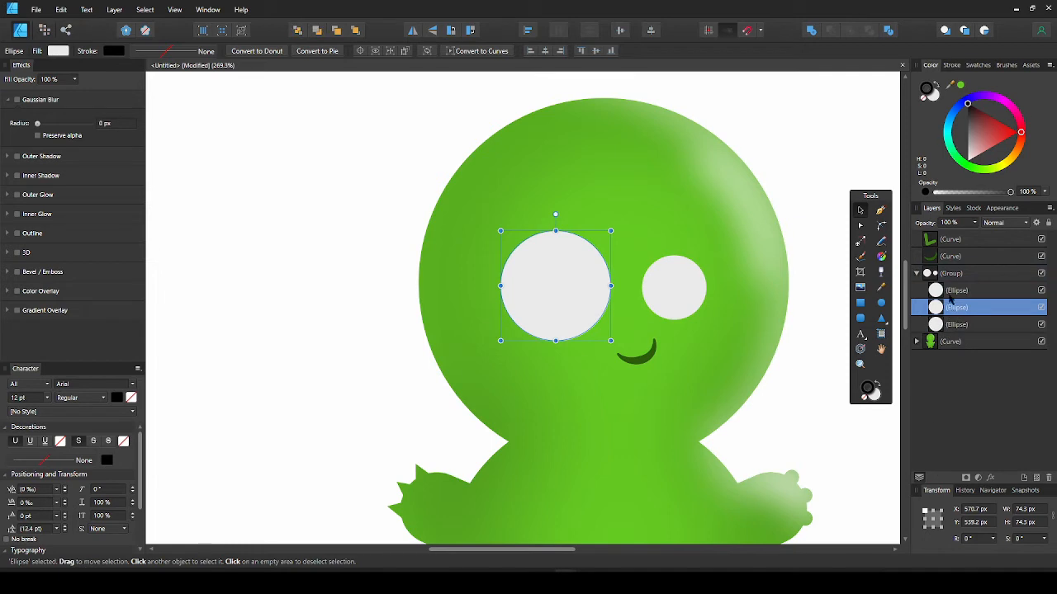
{"action": "left_click_drag", "start_coordinate": [956, 308], "coordinate": [957, 324]}
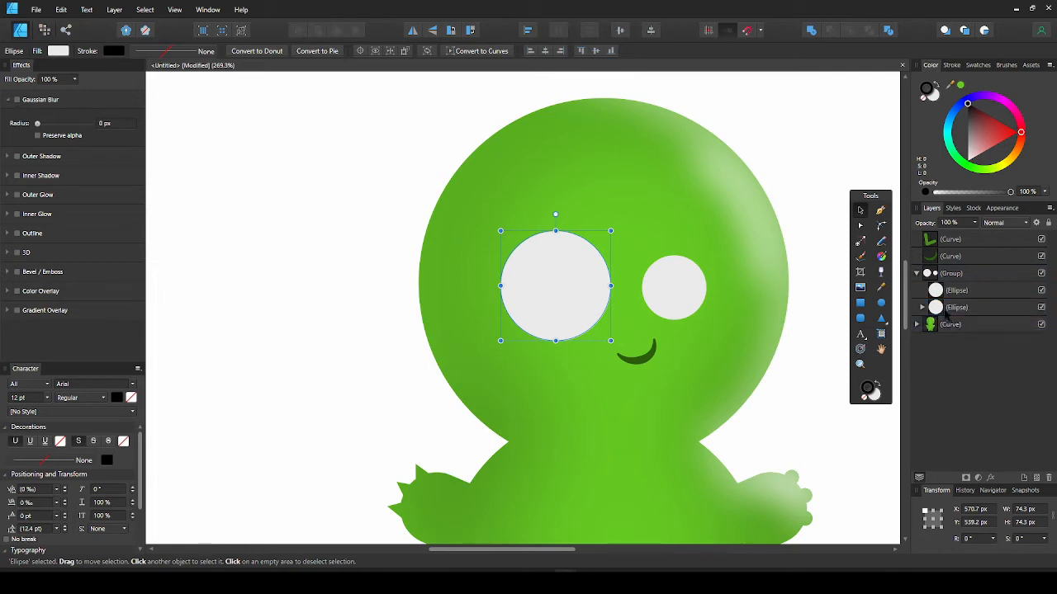
{"action": "left_click", "coordinate": [921, 307]}
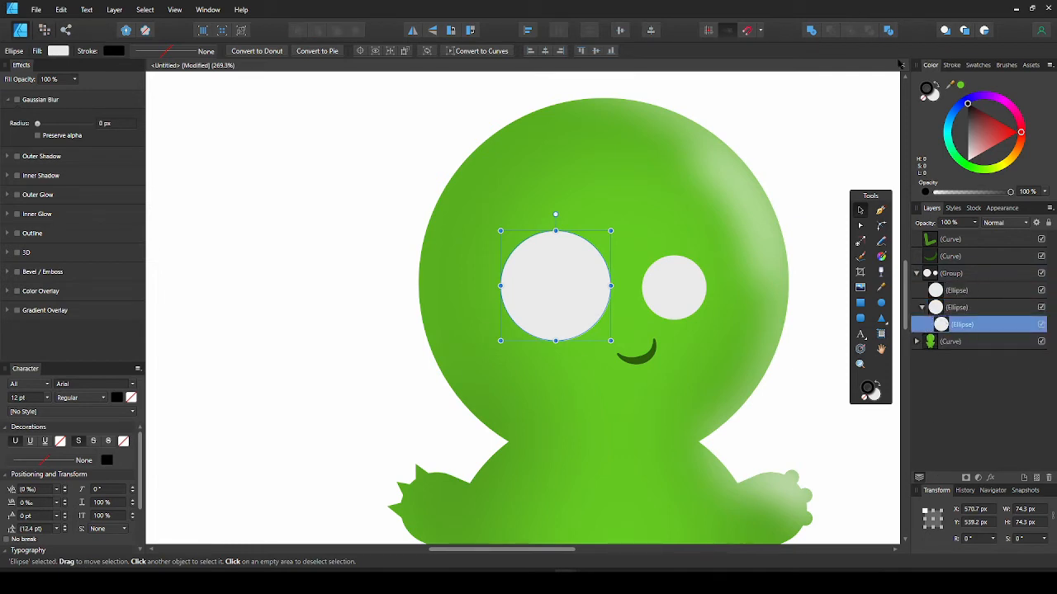
- Give the eye copy no fill, an 18.9 pt outline, and a Gaussian blur for soft shading
{"action": "left_click", "coordinate": [931, 96]}
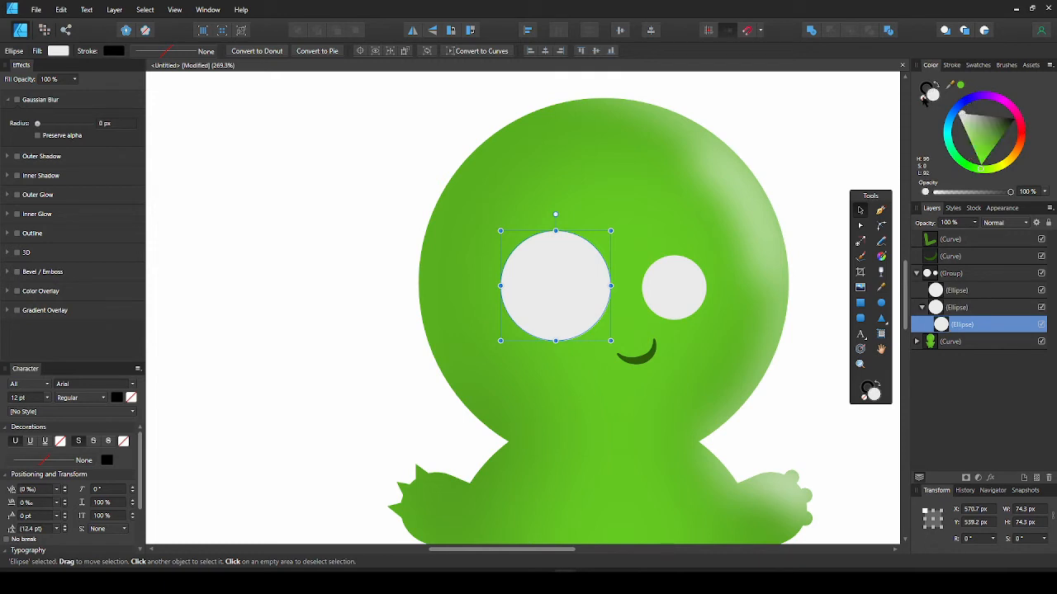
{"action": "left_click", "coordinate": [927, 89]}
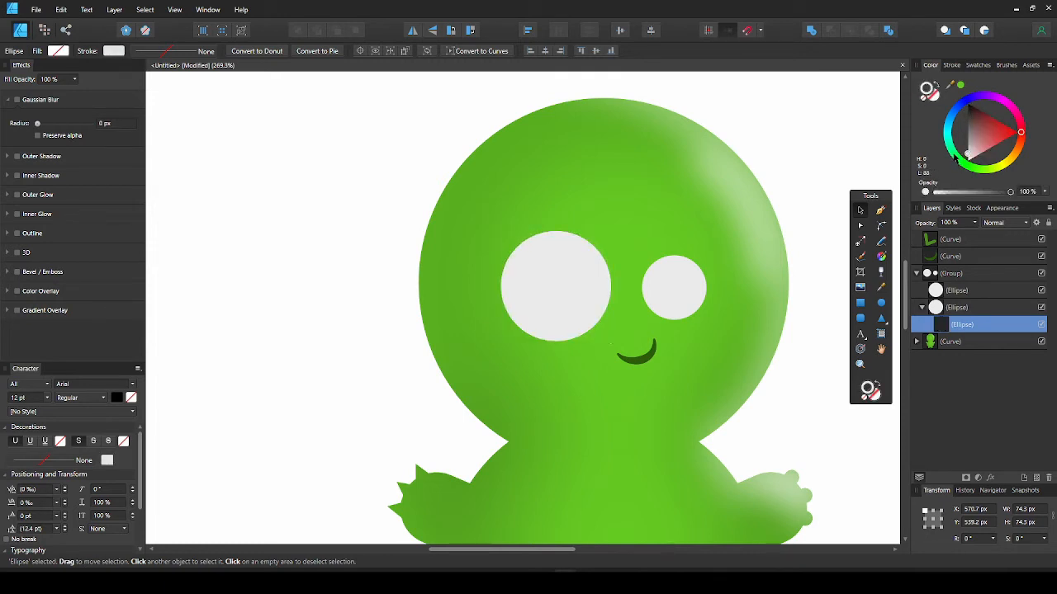
{"action": "left_click", "coordinate": [955, 156]}
{"action": "left_click", "coordinate": [951, 64]}
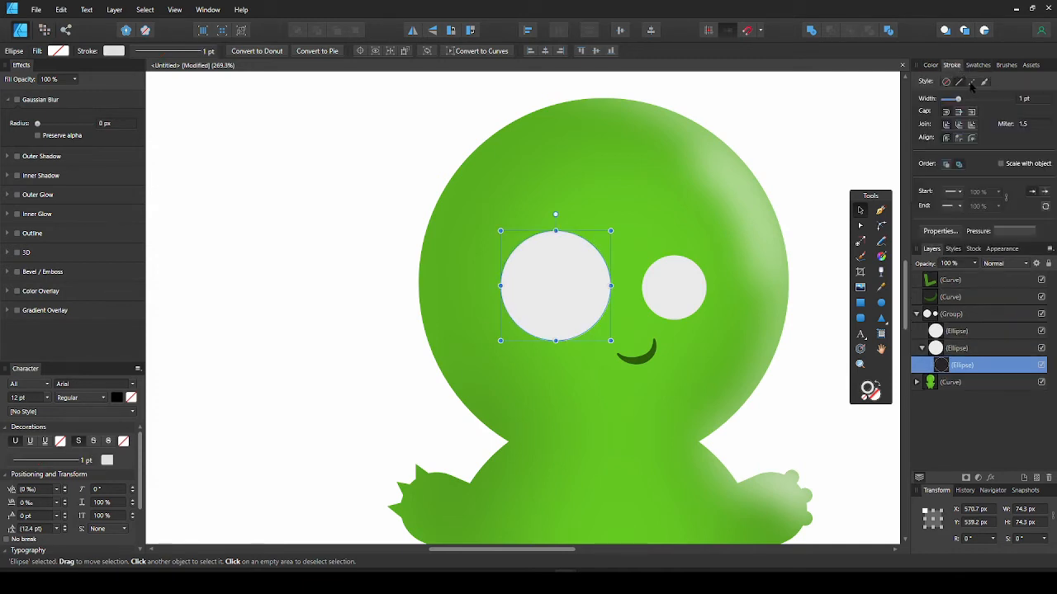
{"action": "left_click_drag", "start_coordinate": [958, 99], "coordinate": [978, 98]}
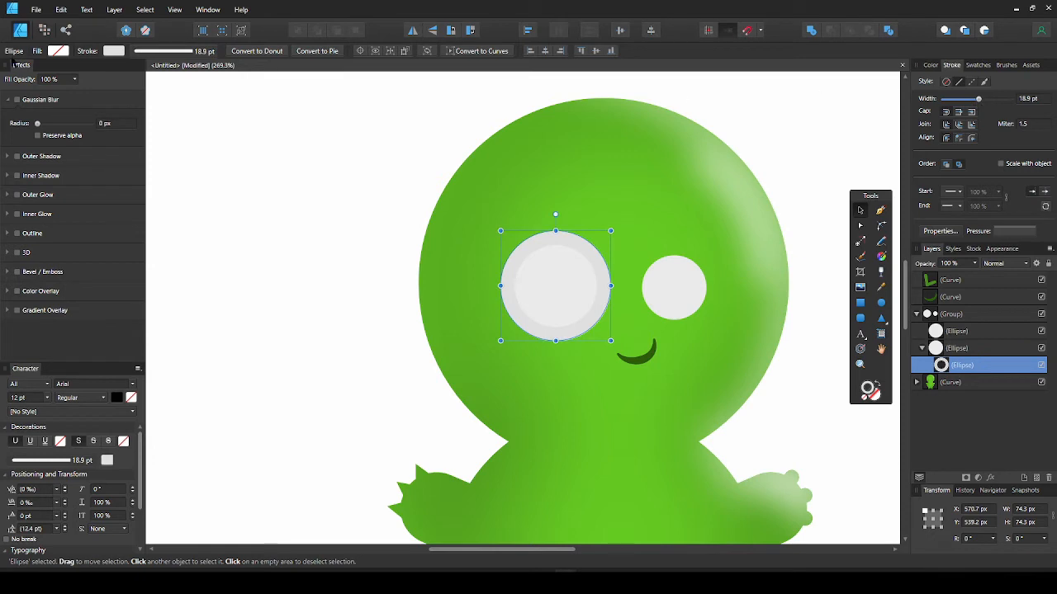
{"action": "left_click_drag", "start_coordinate": [38, 123], "coordinate": [52, 123]}
- Brighten the original left eye's fill to white
{"action": "left_click", "coordinate": [958, 348]}
{"action": "left_click", "coordinate": [930, 65]}
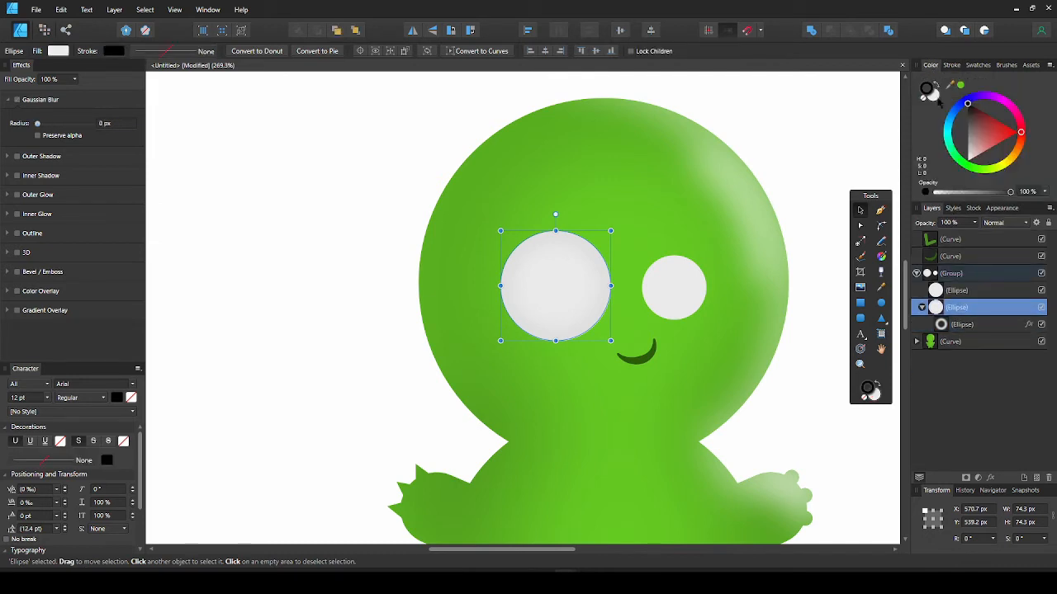
{"action": "left_click", "coordinate": [925, 97]}
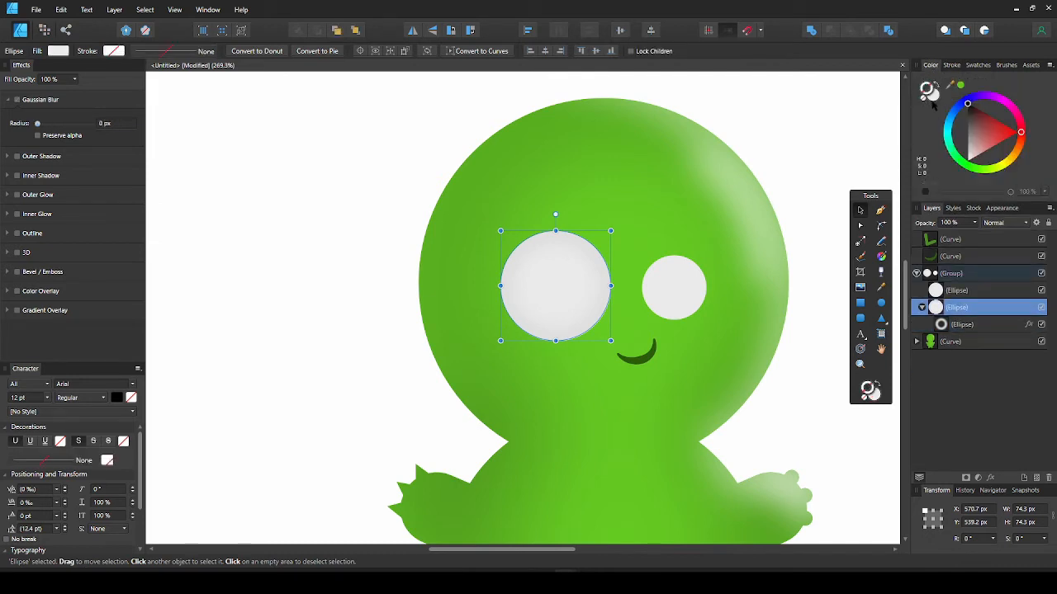
{"action": "left_click", "coordinate": [972, 122]}
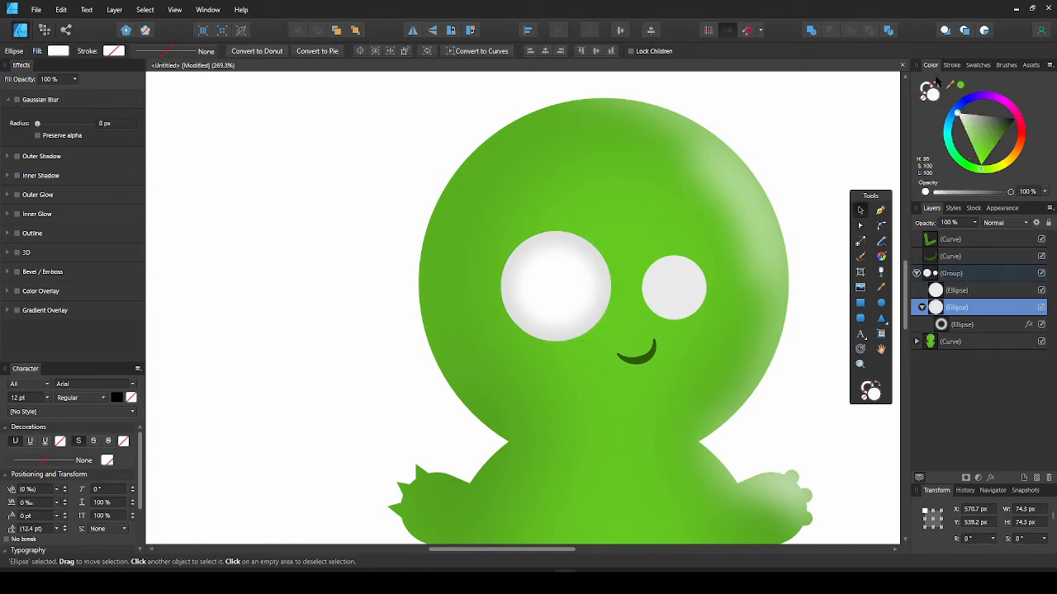
{"action": "left_click", "coordinate": [850, 132]}
{"action": "scroll", "coordinate": [776, 207], "scroll_direction": "down", "scroll_amount": 3}
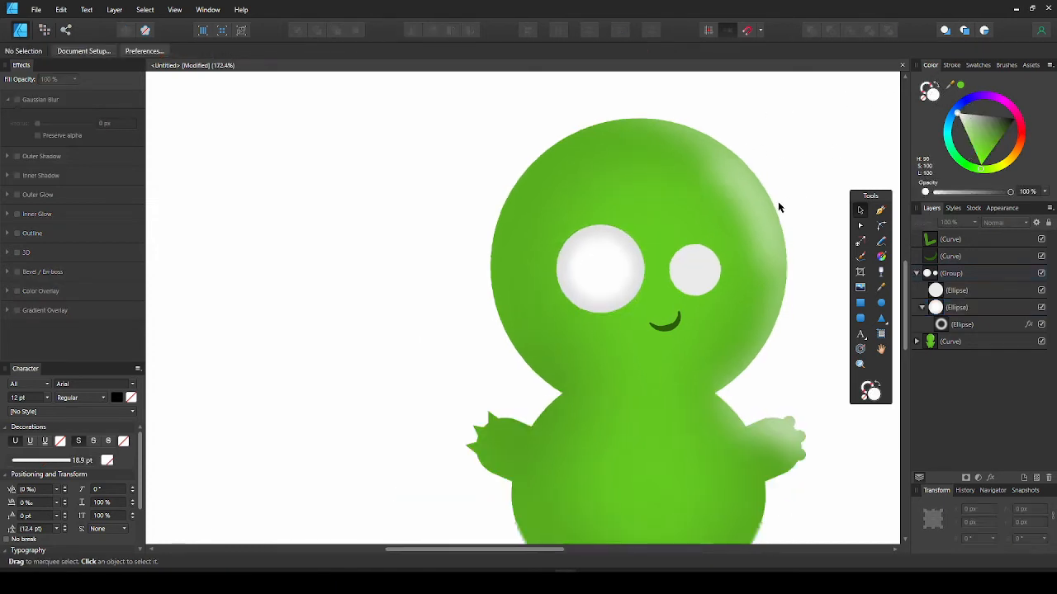
{"action": "scroll", "coordinate": [700, 211], "scroll_direction": "down", "scroll_amount": 2}
{"action": "scroll", "coordinate": [699, 210], "scroll_direction": "up", "scroll_amount": 3}
{"action": "scroll", "coordinate": [699, 210], "scroll_direction": "up", "scroll_amount": 2}
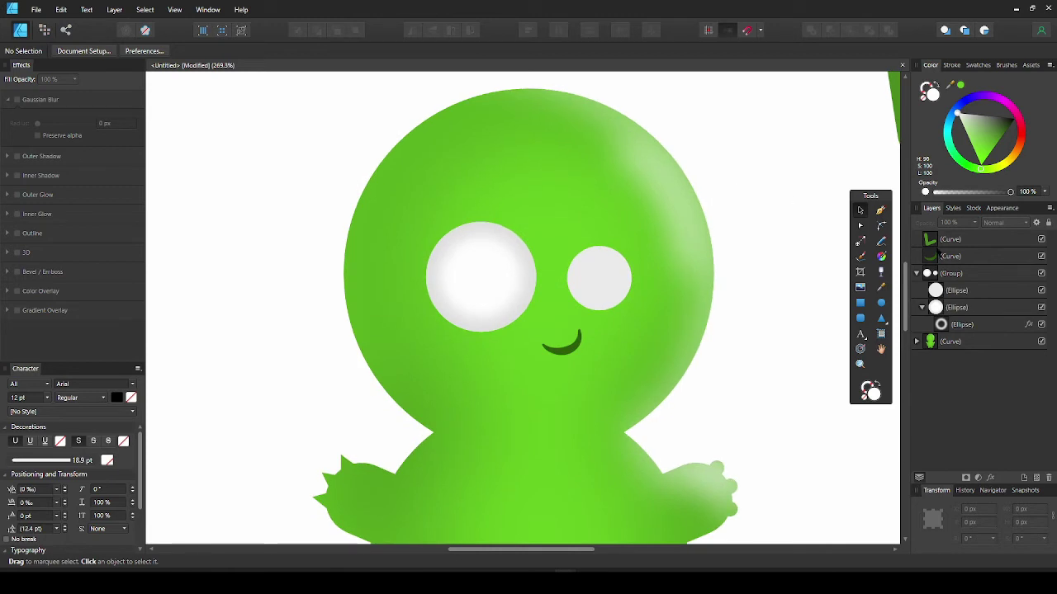
- Tune the blurred eye outline, reducing its blur and setting its width to about 29 pt
{"action": "left_click", "coordinate": [976, 324]}
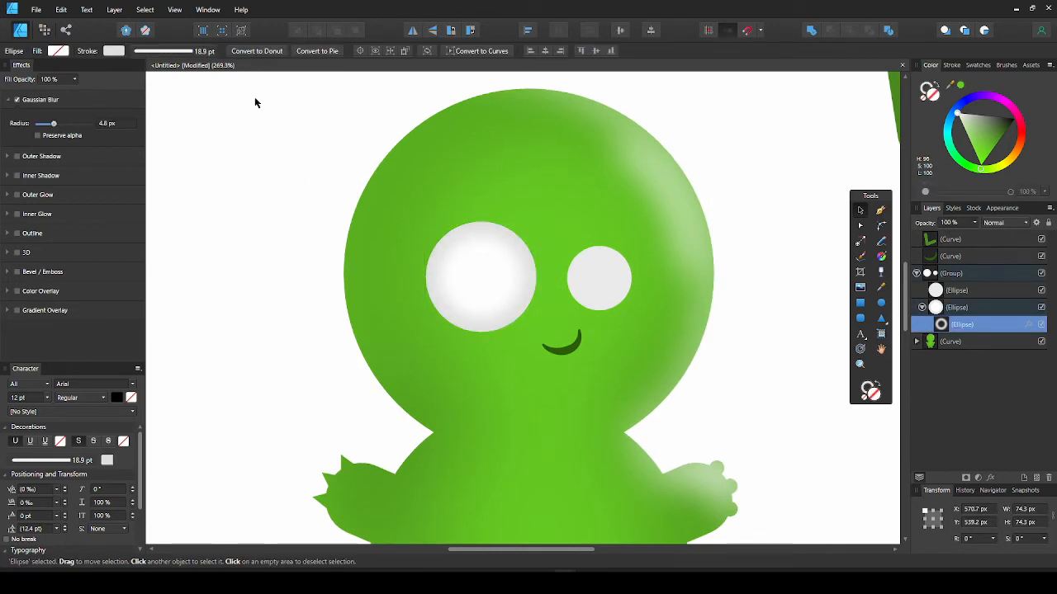
{"action": "left_click", "coordinate": [951, 65]}
{"action": "left_click_drag", "start_coordinate": [978, 98], "coordinate": [971, 98]}
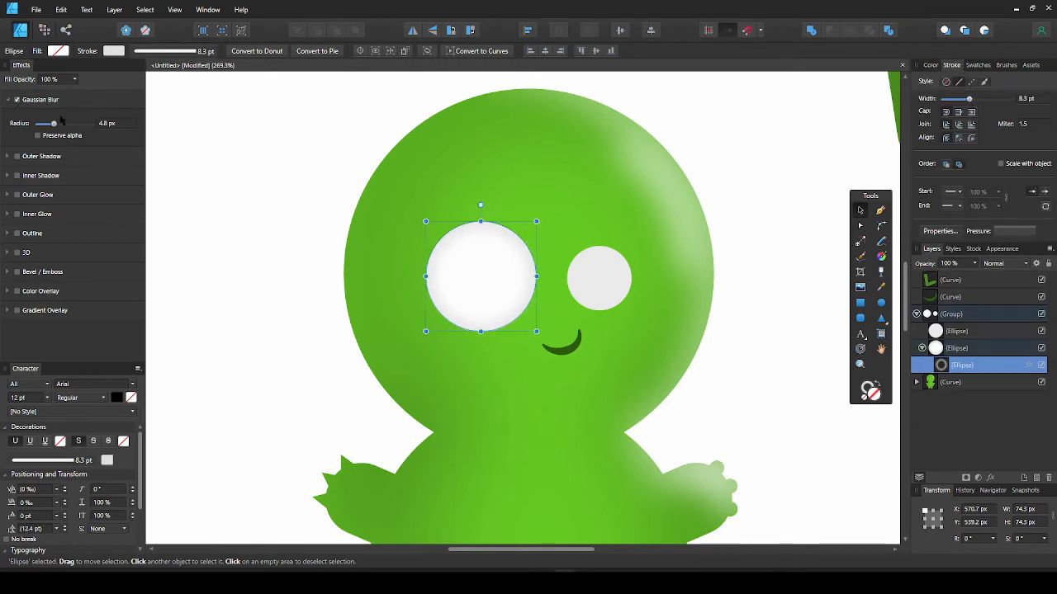
{"action": "left_click_drag", "start_coordinate": [55, 123], "coordinate": [56, 123]}
{"action": "scroll", "coordinate": [340, 231], "scroll_direction": "down", "scroll_amount": 3}
{"action": "scroll", "coordinate": [340, 231], "scroll_direction": "up", "scroll_amount": 2}
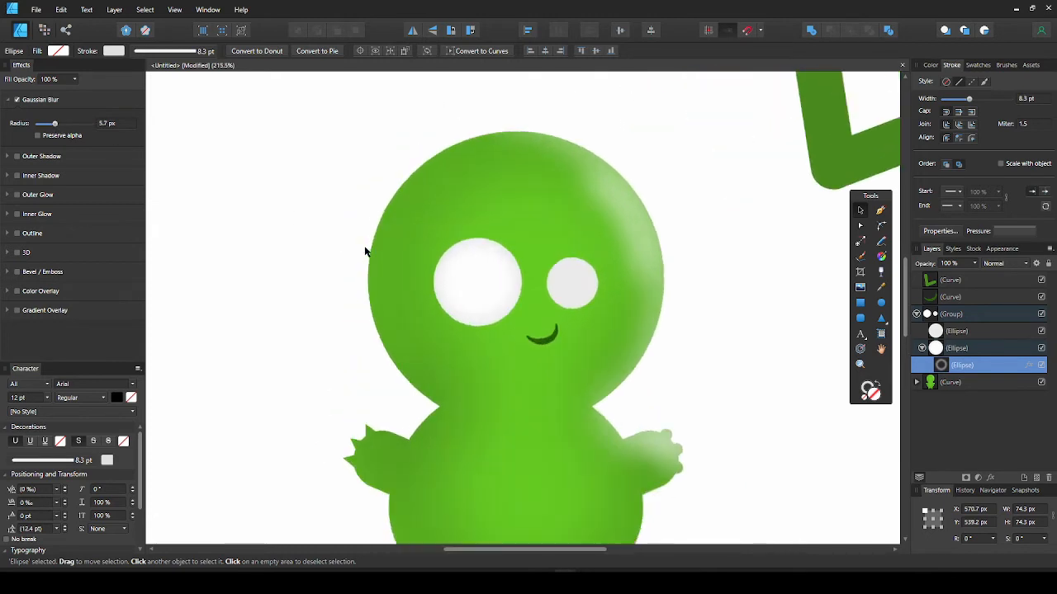
{"action": "left_click_drag", "start_coordinate": [969, 98], "coordinate": [983, 98]}
{"action": "left_click", "coordinate": [729, 283]}
{"action": "scroll", "coordinate": [729, 283], "scroll_direction": "down", "scroll_amount": 3}
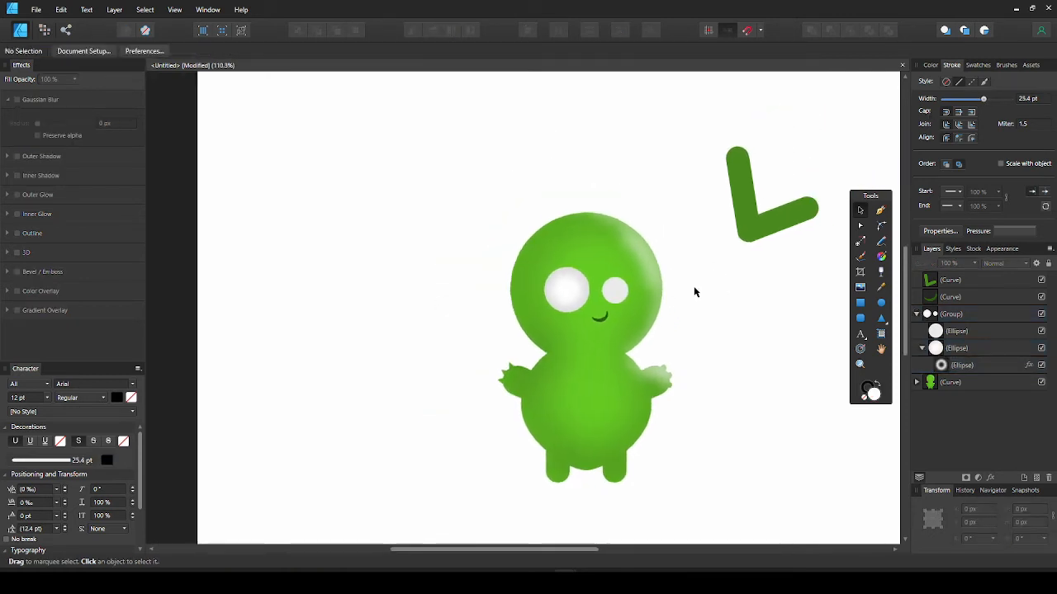
{"action": "scroll", "coordinate": [693, 293], "scroll_direction": "up", "scroll_amount": 3}
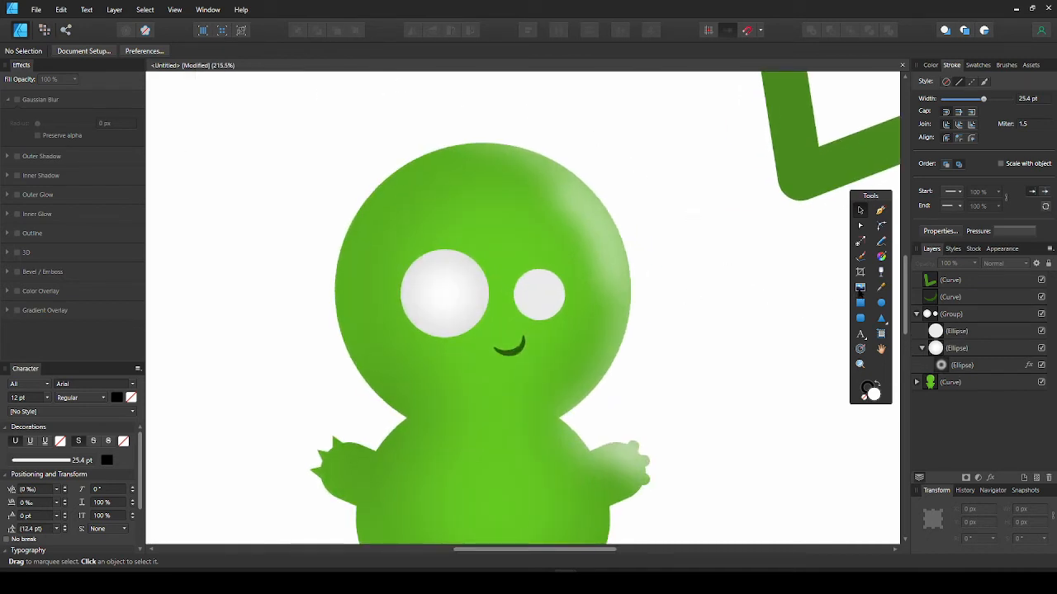
- Draw an ellipse pupil in the left eye with no outline and a dark grey fill
{"action": "left_click", "coordinate": [881, 302]}
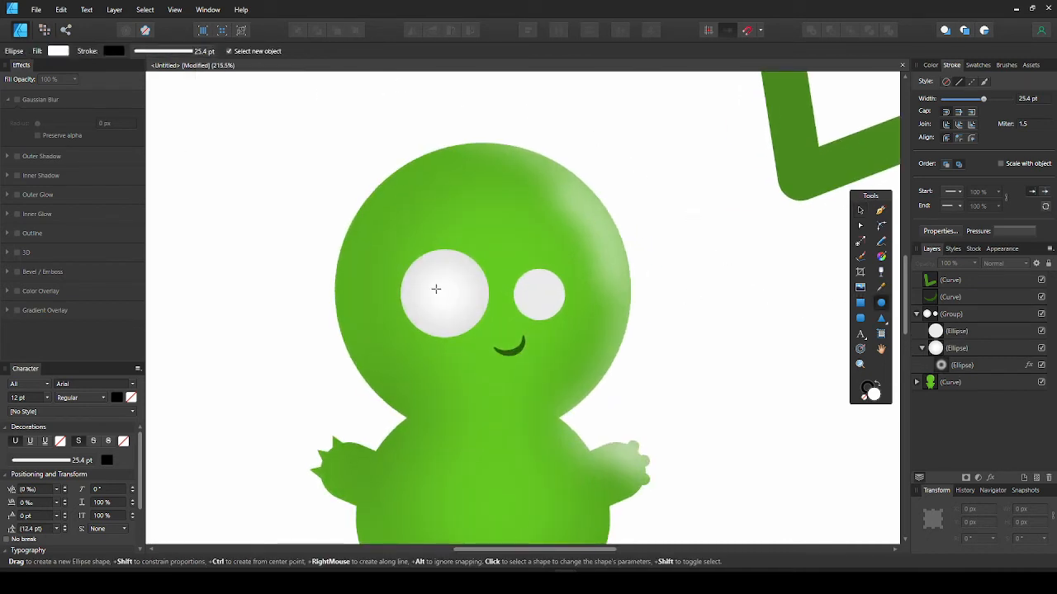
{"action": "left_click_drag", "start_coordinate": [433, 285], "coordinate": [463, 316]}
{"action": "left_click", "coordinate": [930, 65]}
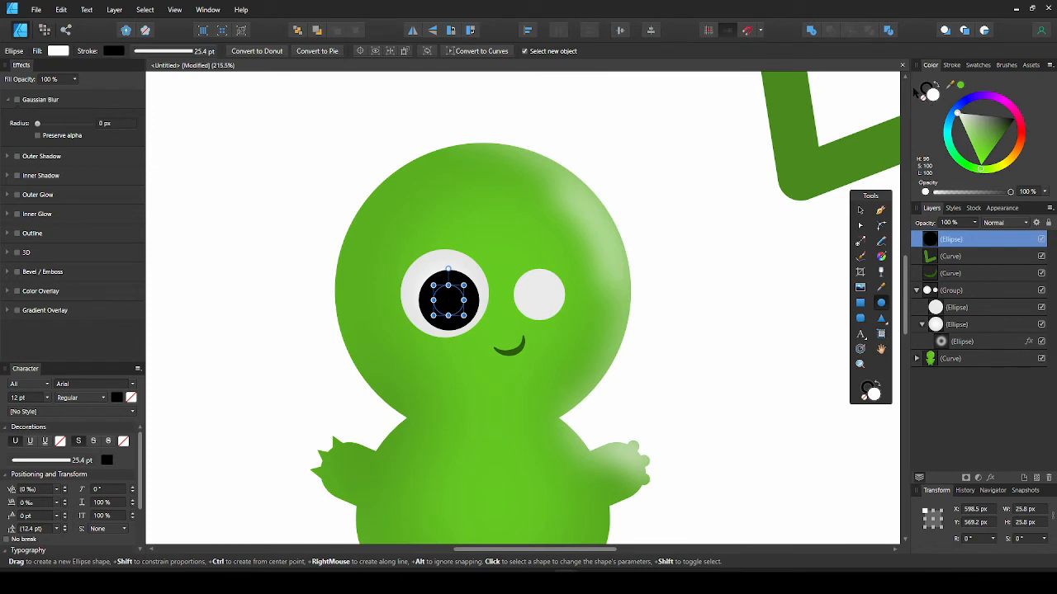
{"action": "left_click", "coordinate": [926, 95]}
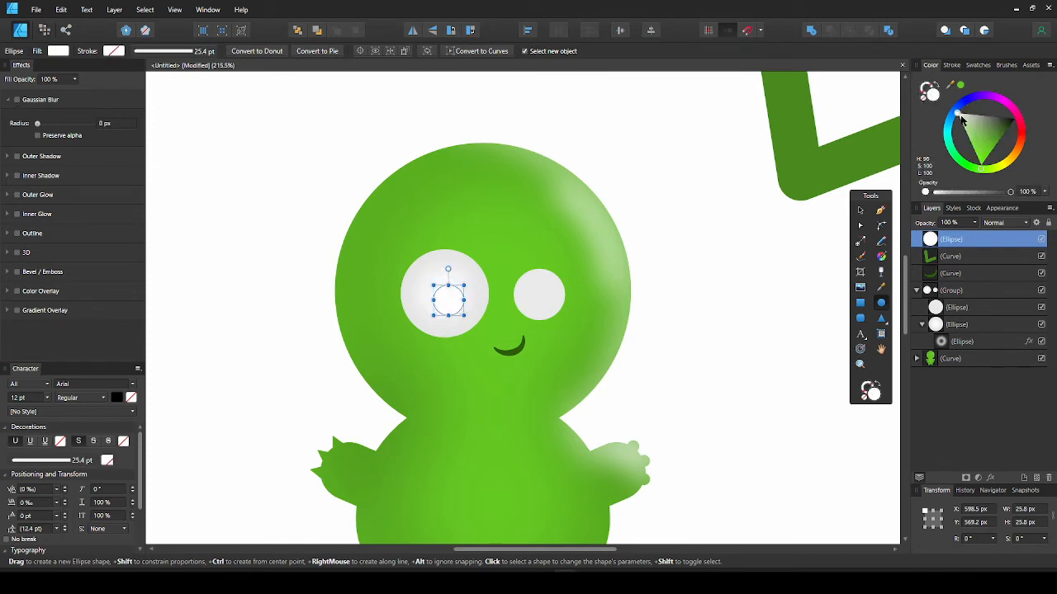
{"action": "left_click_drag", "start_coordinate": [963, 120], "coordinate": [1001, 117]}
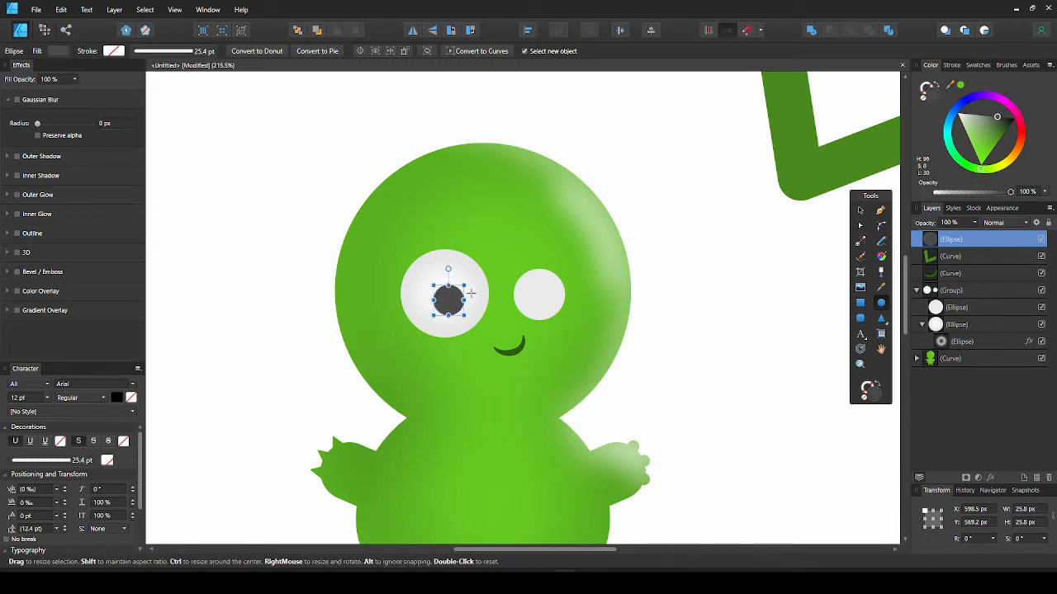
{"action": "scroll", "coordinate": [471, 294], "scroll_direction": "up", "scroll_amount": 3}
{"action": "scroll", "coordinate": [470, 294], "scroll_direction": "up", "scroll_amount": 3}
{"action": "scroll", "coordinate": [489, 279], "scroll_direction": "down", "scroll_amount": 3}
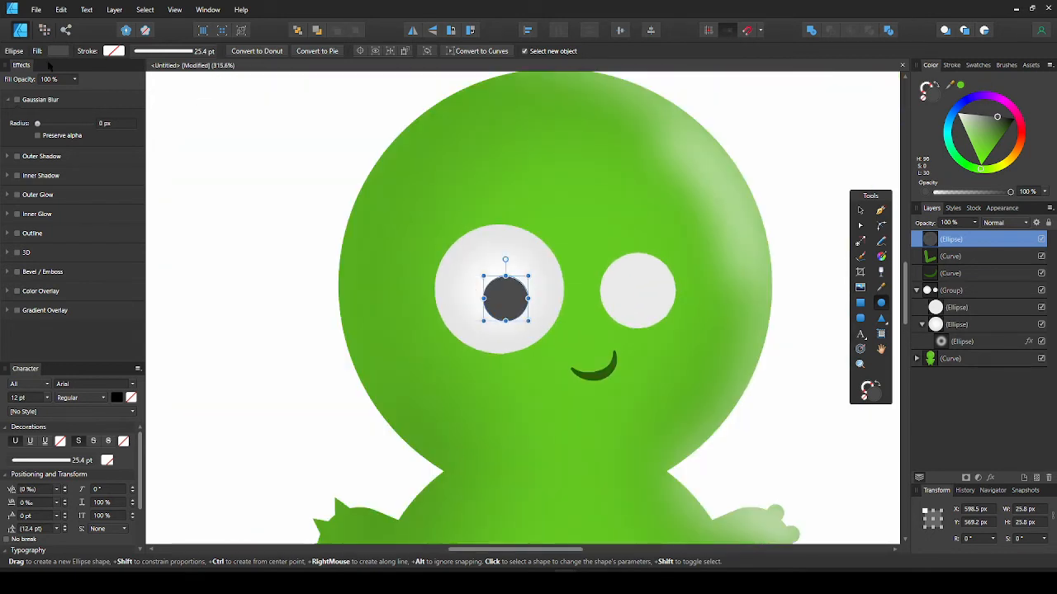
- Lay a linear gradient across the pupil with the Fill Tool and tilt it diagonally
{"action": "left_click", "coordinate": [880, 256]}
{"action": "left_click_drag", "start_coordinate": [508, 325], "coordinate": [507, 271]}
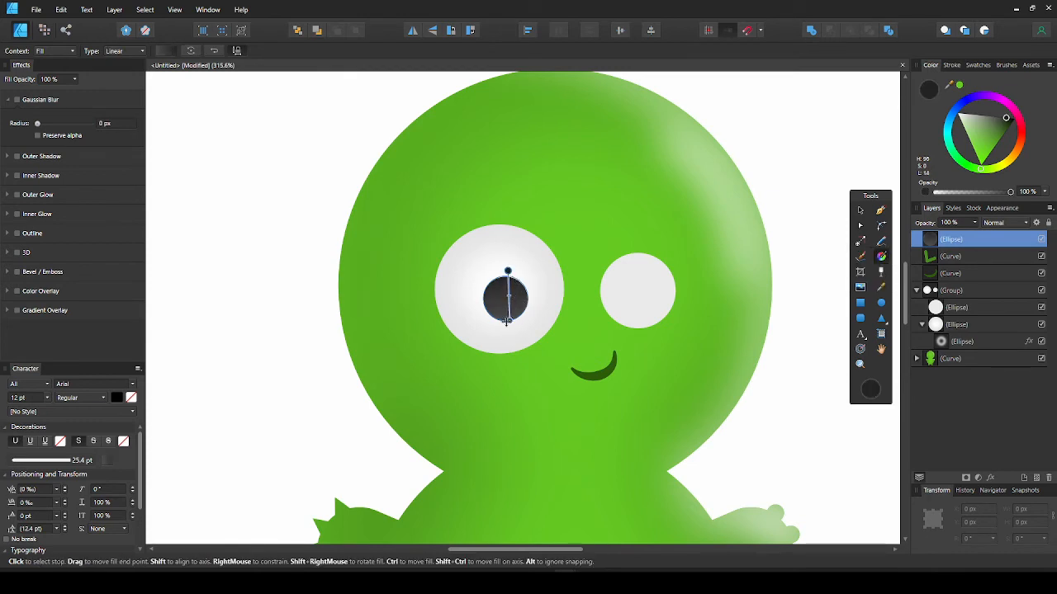
{"action": "left_click", "coordinate": [508, 271]}
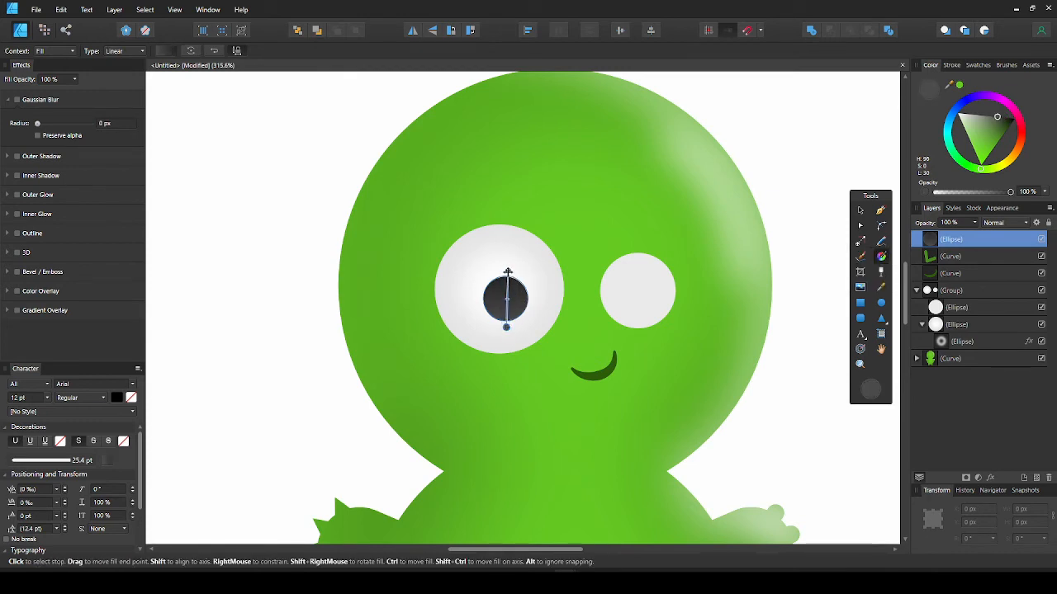
{"action": "mouse_move", "coordinate": [508, 271]}
{"action": "left_mouse_down"}
{"action": "mouse_move", "coordinate": [506, 263]}
{"action": "mouse_move", "coordinate": [518, 275]}
{"action": "left_mouse_up"}
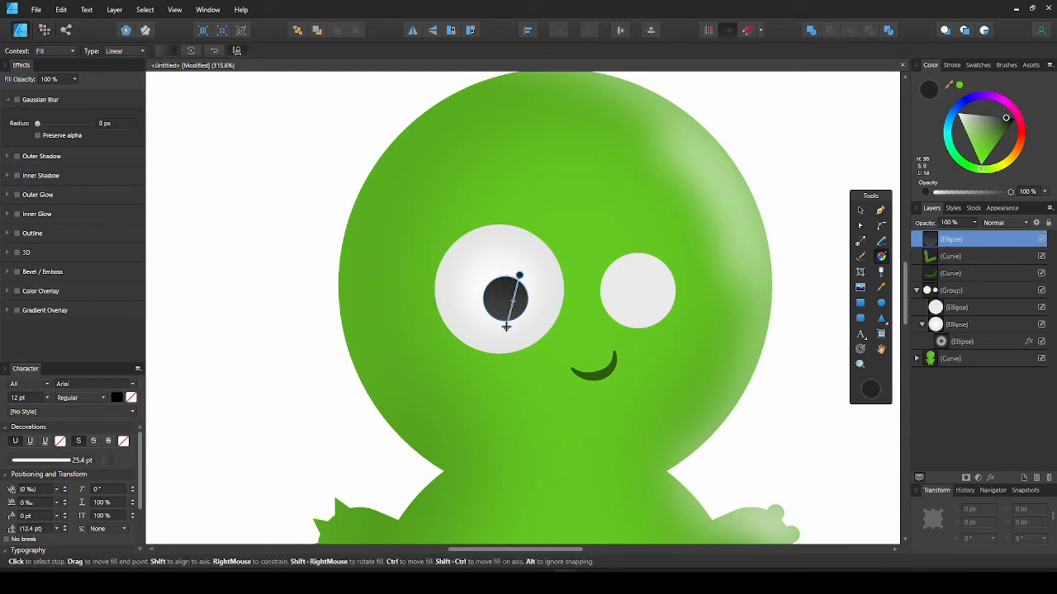
{"action": "left_click_drag", "start_coordinate": [506, 326], "coordinate": [494, 322]}
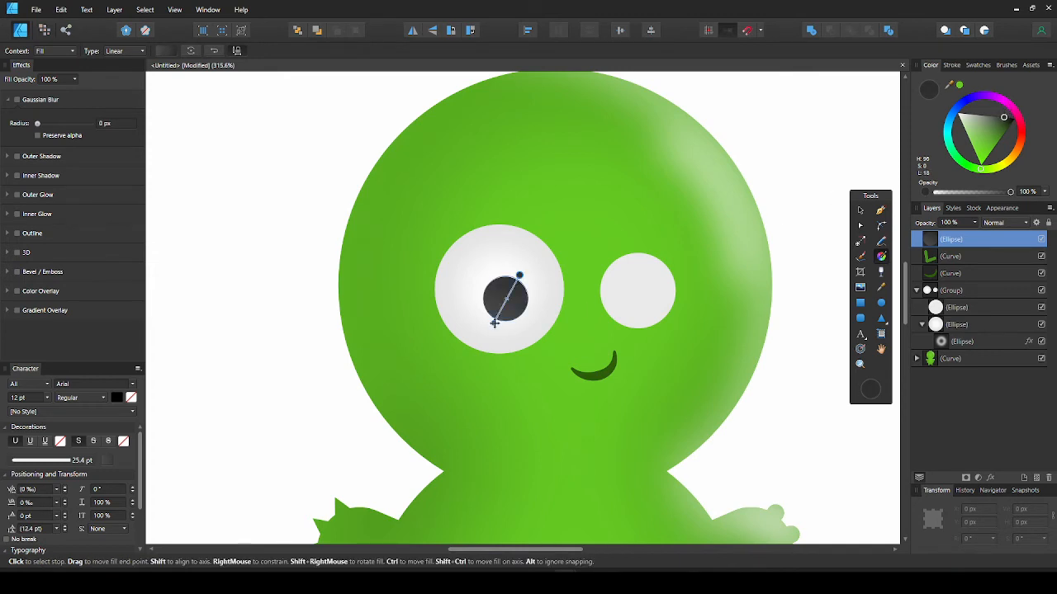
- Set both gradient stops to slightly different dark grey shades
{"action": "mouse_move", "coordinate": [996, 120]}
{"action": "left_mouse_down"}
{"action": "mouse_move", "coordinate": [1012, 108]}
{"action": "mouse_move", "coordinate": [958, 128]}
{"action": "left_mouse_up"}
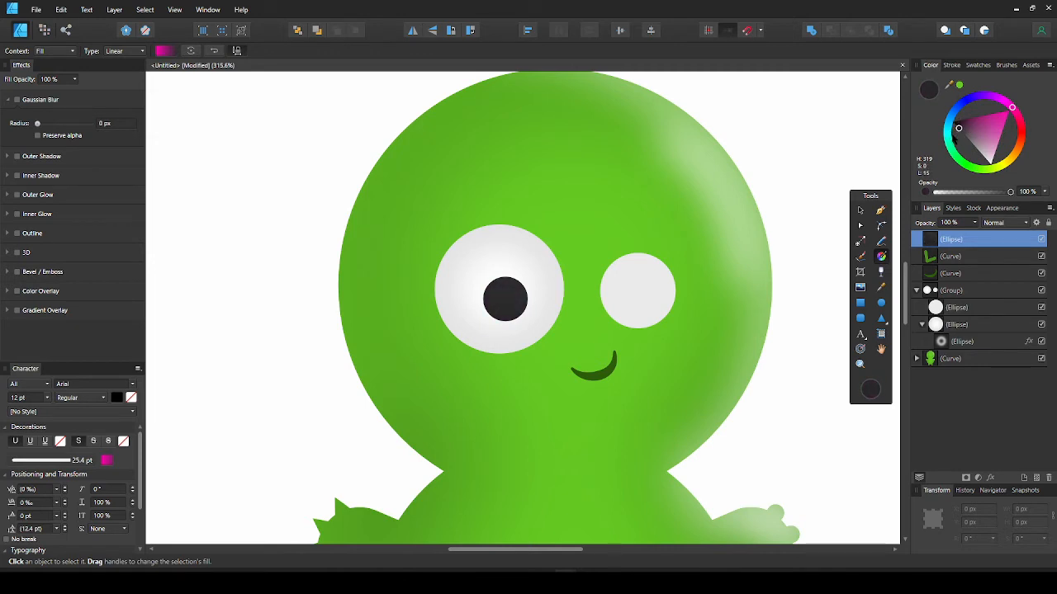
{"action": "left_click", "coordinate": [506, 299]}
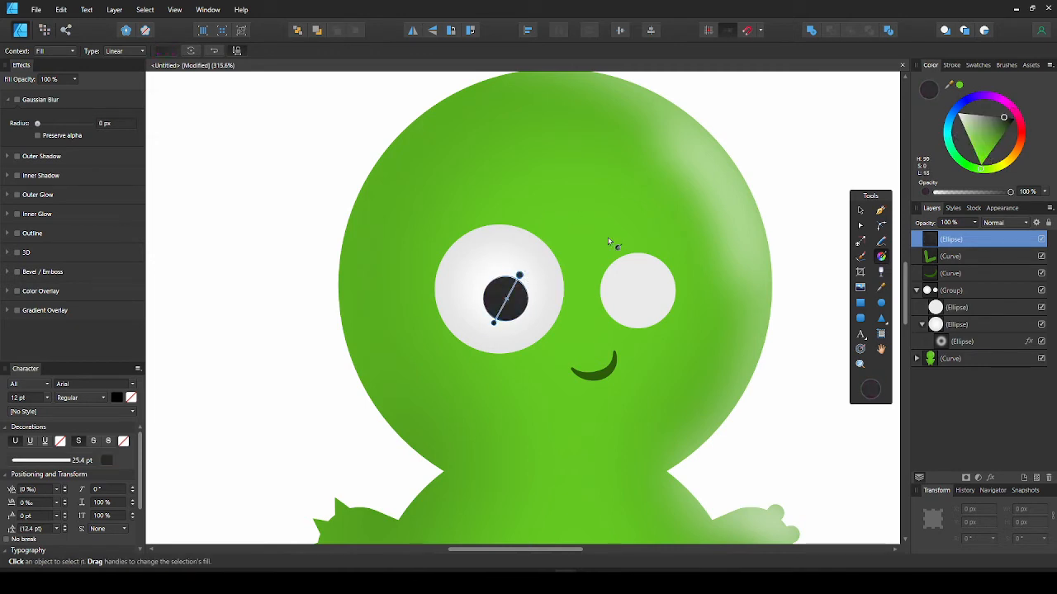
{"action": "left_click_drag", "start_coordinate": [1004, 117], "coordinate": [997, 124]}
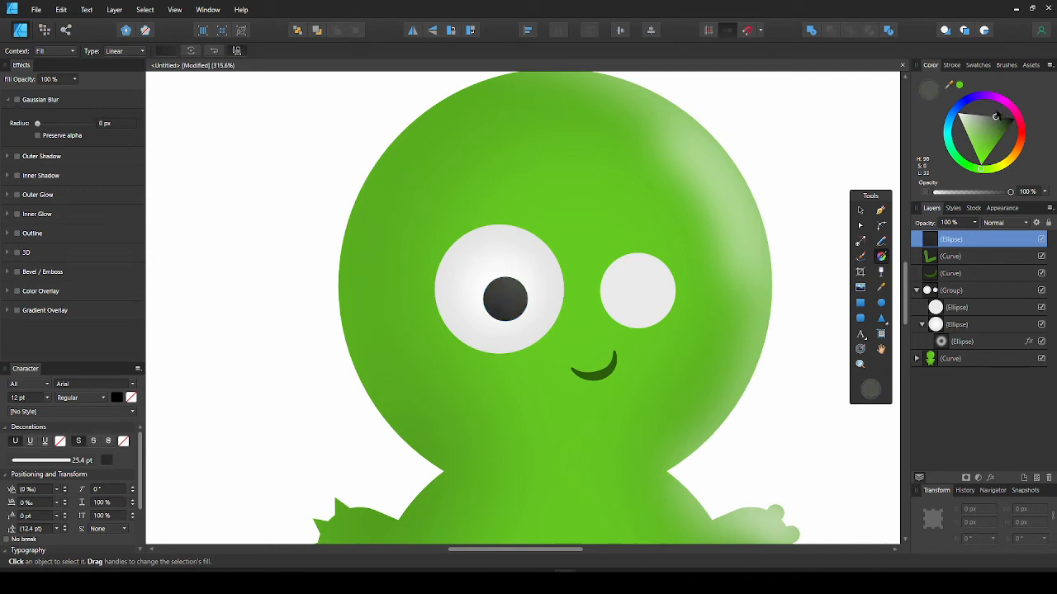
{"action": "left_click", "coordinate": [996, 115]}
- Adjust the colour of the left eye's blurred shading
{"action": "key", "text": "v"}
{"action": "key", "text": "Escape"}
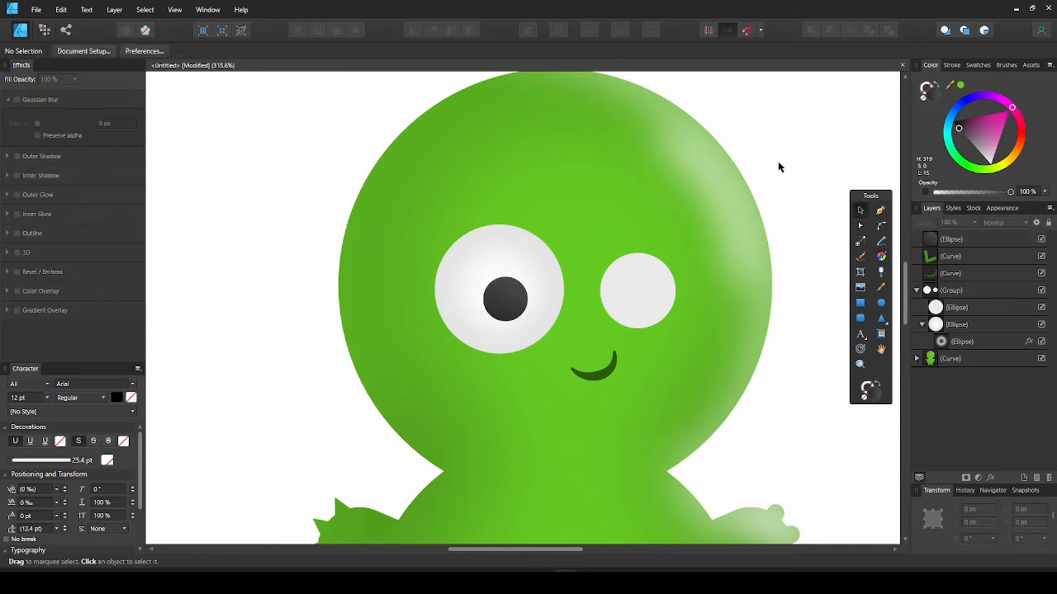
{"action": "scroll", "coordinate": [729, 180], "scroll_direction": "down", "scroll_amount": 5}
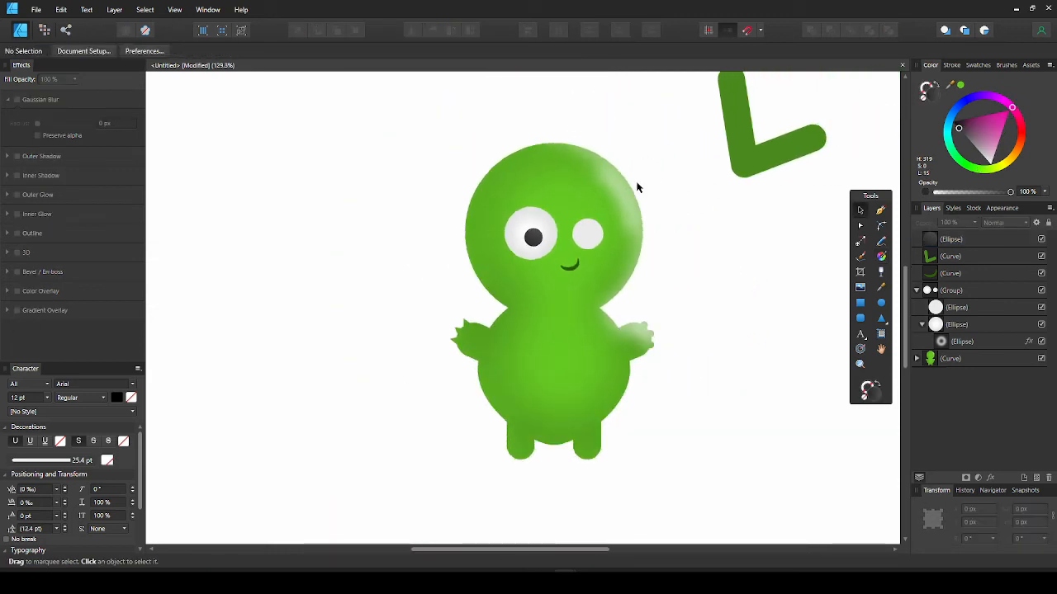
{"action": "scroll", "coordinate": [686, 187], "scroll_direction": "down", "scroll_amount": 2}
{"action": "scroll", "coordinate": [664, 178], "scroll_direction": "up", "scroll_amount": 5}
{"action": "scroll", "coordinate": [661, 174], "scroll_direction": "down", "scroll_amount": 3}
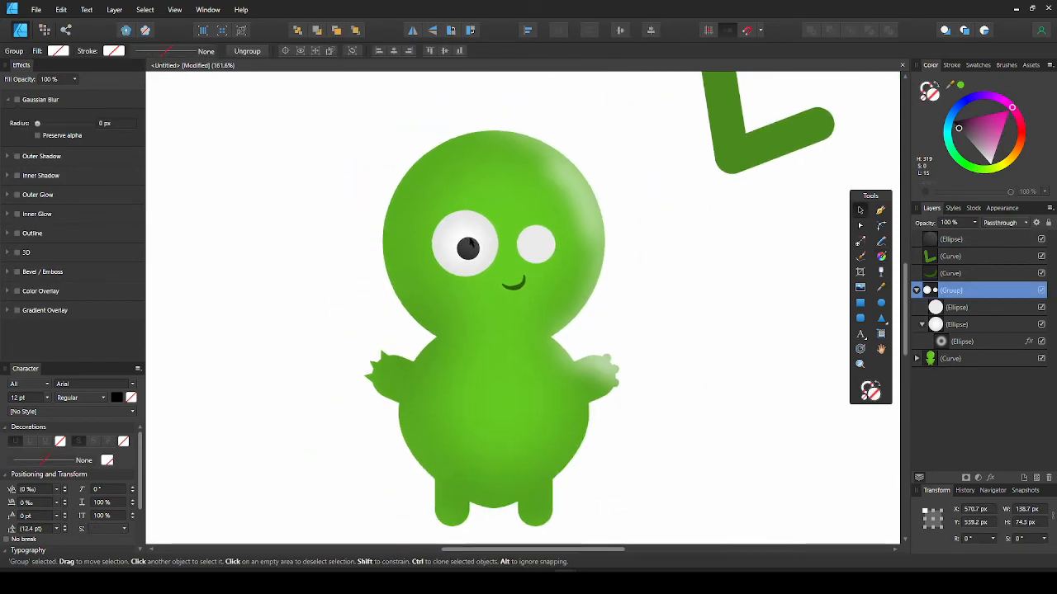
{"action": "left_click", "coordinate": [462, 244]}
{"action": "left_click", "coordinate": [962, 341]}
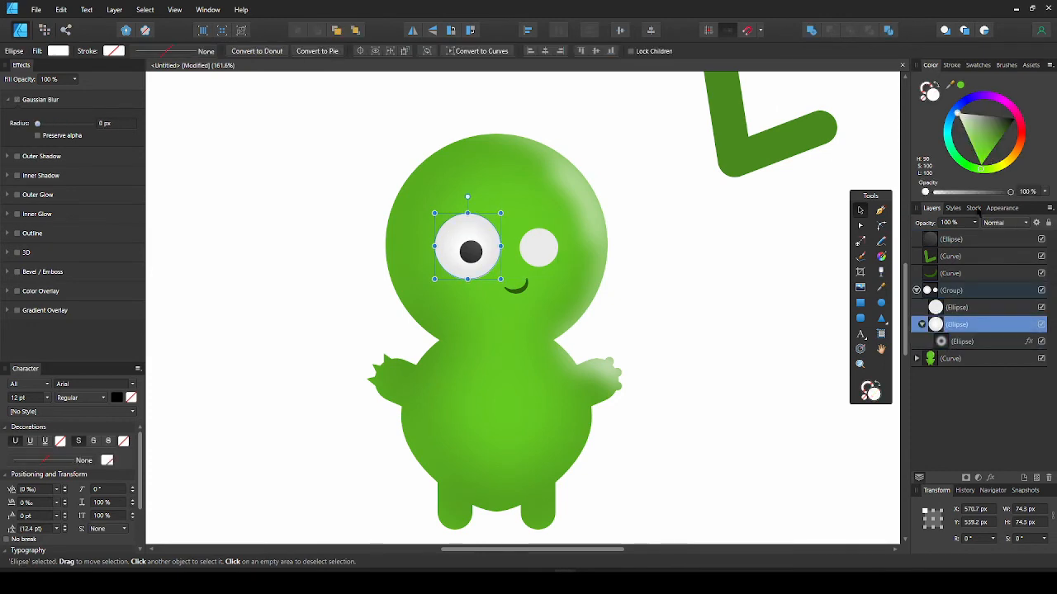
{"action": "mouse_move", "coordinate": [972, 122]}
{"action": "left_mouse_down"}
{"action": "mouse_move", "coordinate": [966, 157]}
{"action": "mouse_move", "coordinate": [953, 161]}
{"action": "left_mouse_up"}
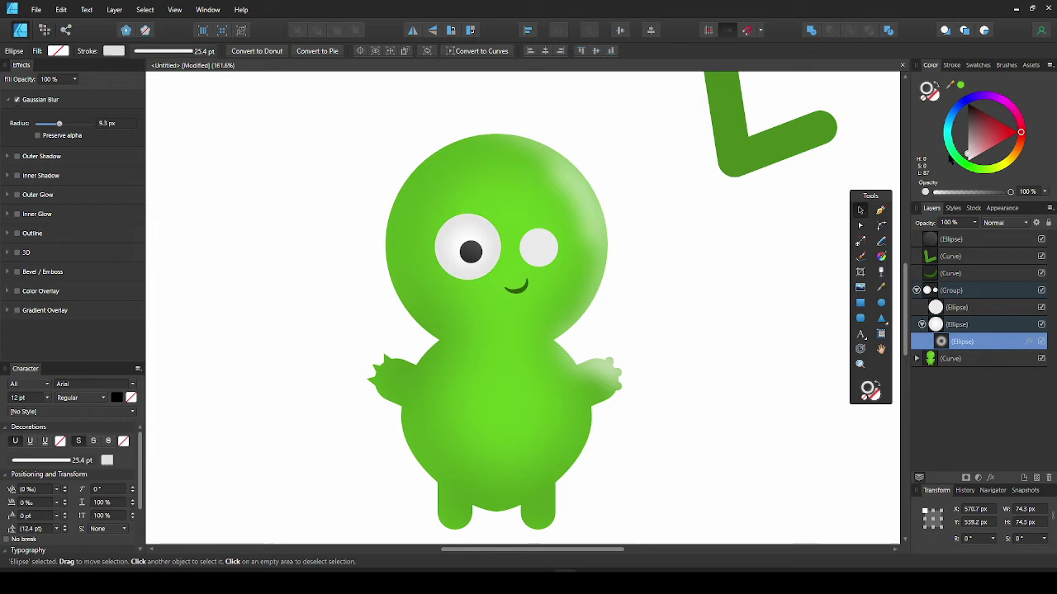
{"action": "left_click", "coordinate": [718, 215]}
{"action": "scroll", "coordinate": [594, 222], "scroll_direction": "up", "scroll_amount": 3}
{"action": "scroll", "coordinate": [594, 223], "scroll_direction": "down", "scroll_amount": 1}
{"action": "scroll", "coordinate": [594, 223], "scroll_direction": "down", "scroll_amount": 2}
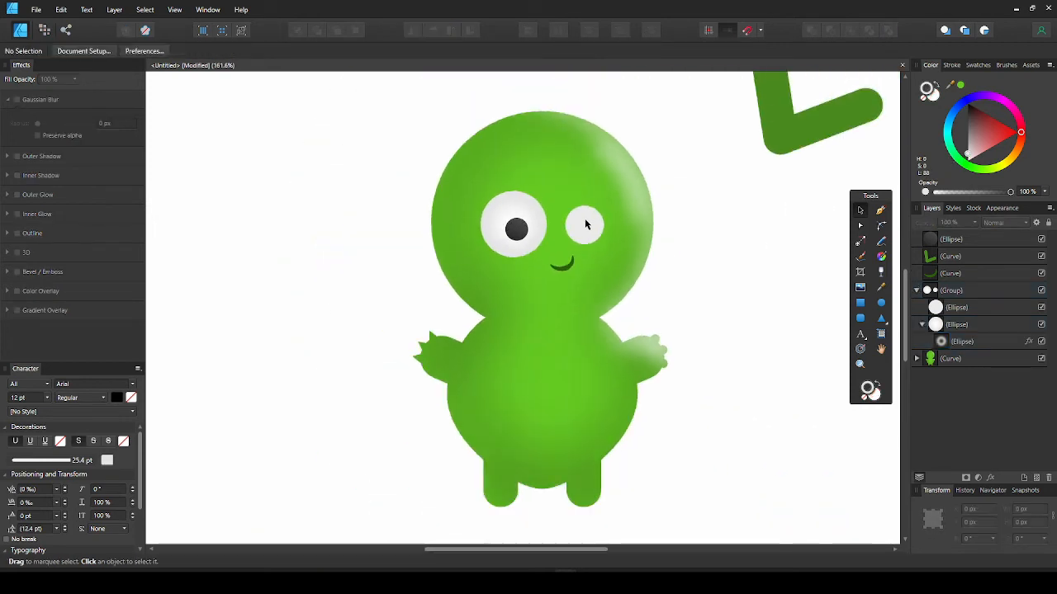
- Delete the right eye and move the pupil into the remaining eye's group
{"action": "left_click", "coordinate": [592, 227]}
{"action": "double_click", "coordinate": [593, 227]}
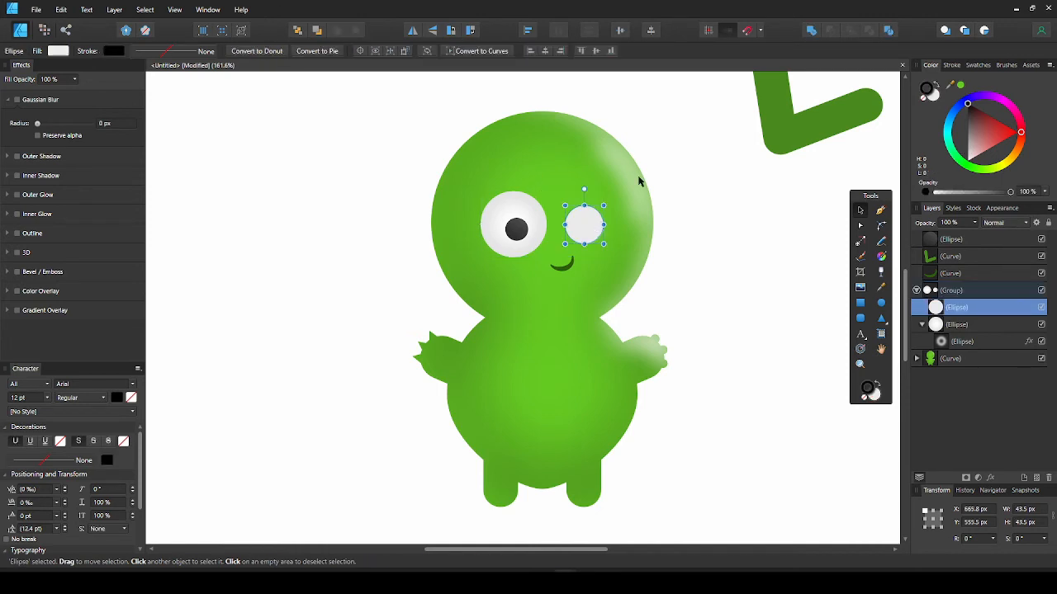
{"action": "key", "text": "Delete"}
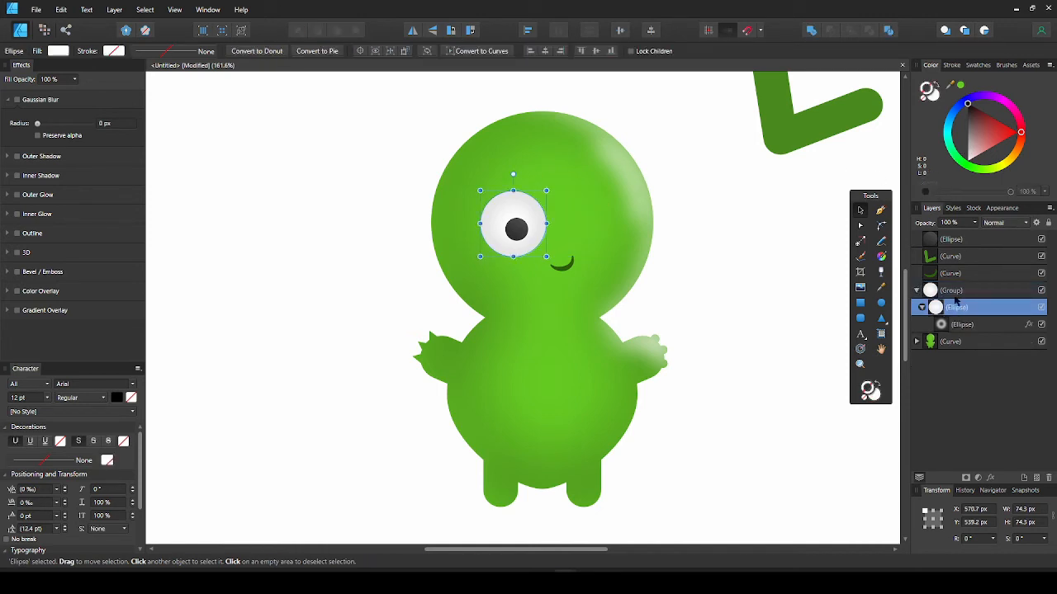
{"action": "left_click", "coordinate": [921, 307]}
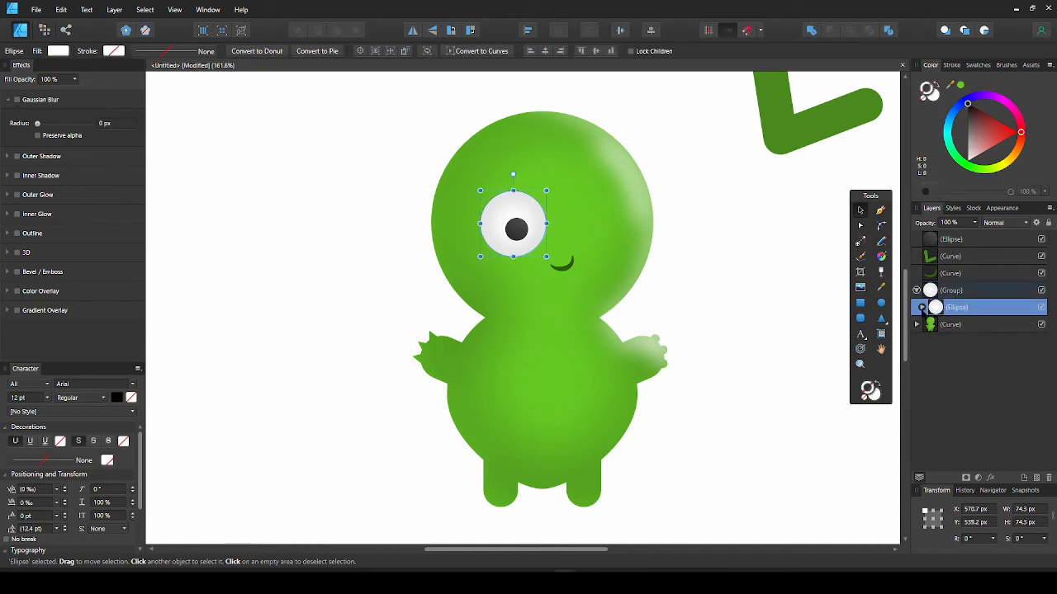
{"action": "left_click_drag", "start_coordinate": [951, 312], "coordinate": [953, 302]}
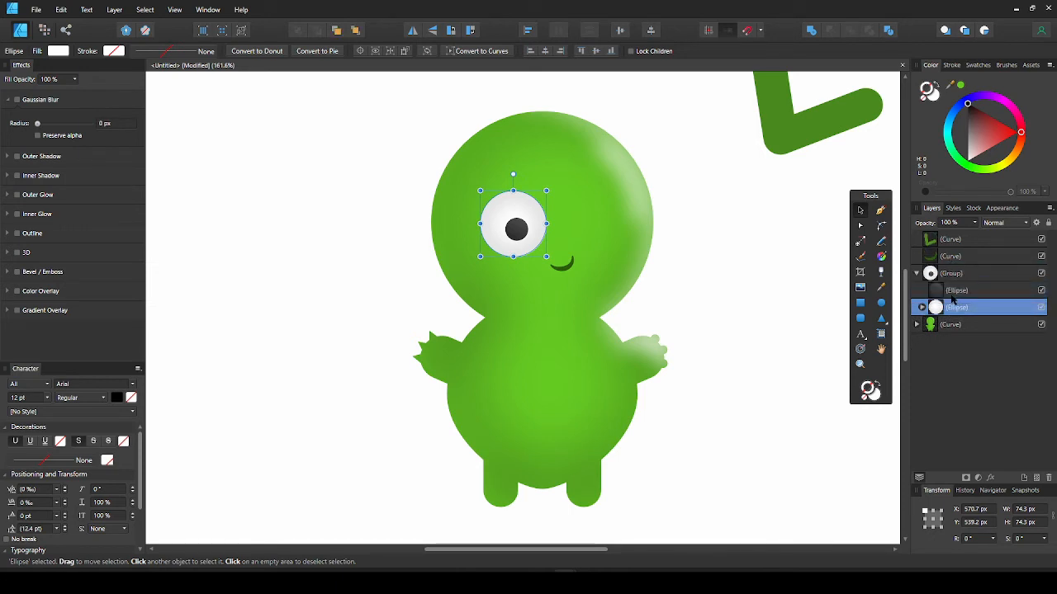
{"action": "left_click", "coordinate": [799, 306]}
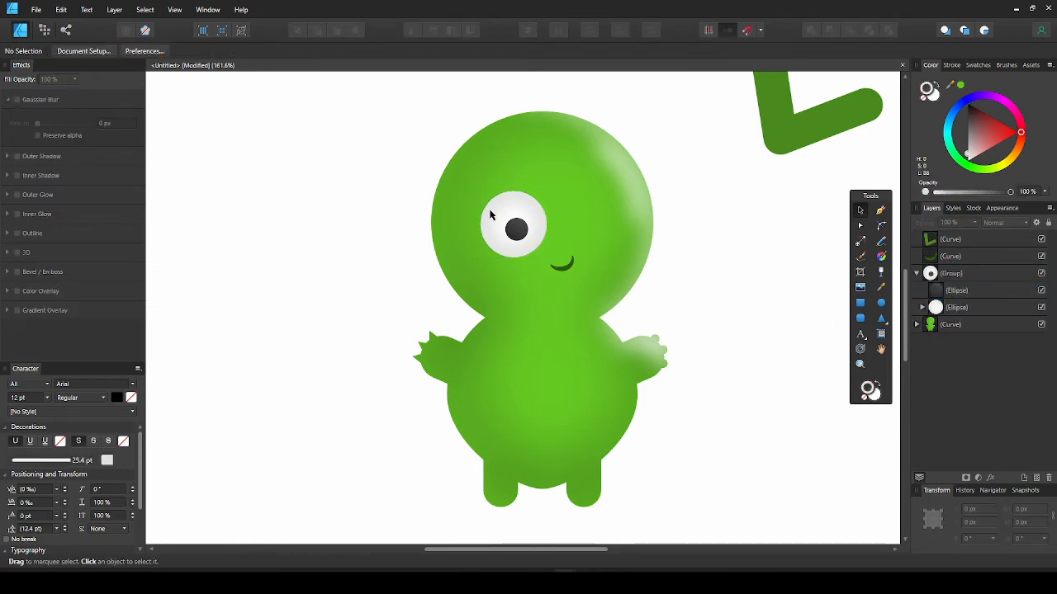
{"action": "scroll", "coordinate": [514, 223], "scroll_direction": "up", "scroll_amount": 3}
{"action": "scroll", "coordinate": [515, 223], "scroll_direction": "up", "scroll_amount": 2}
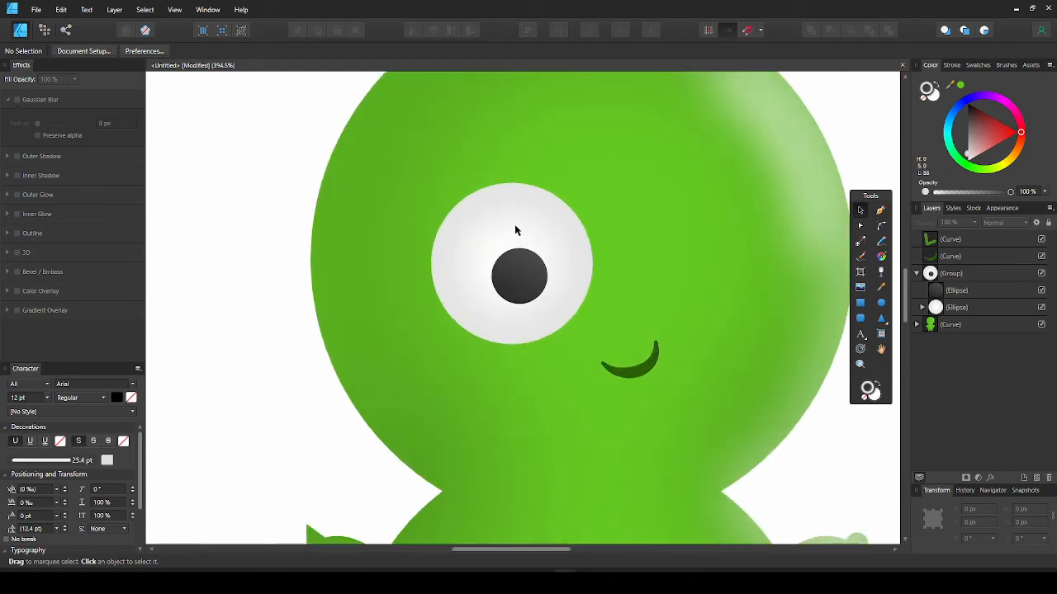
{"action": "scroll", "coordinate": [530, 244], "scroll_direction": "up", "scroll_amount": 2}
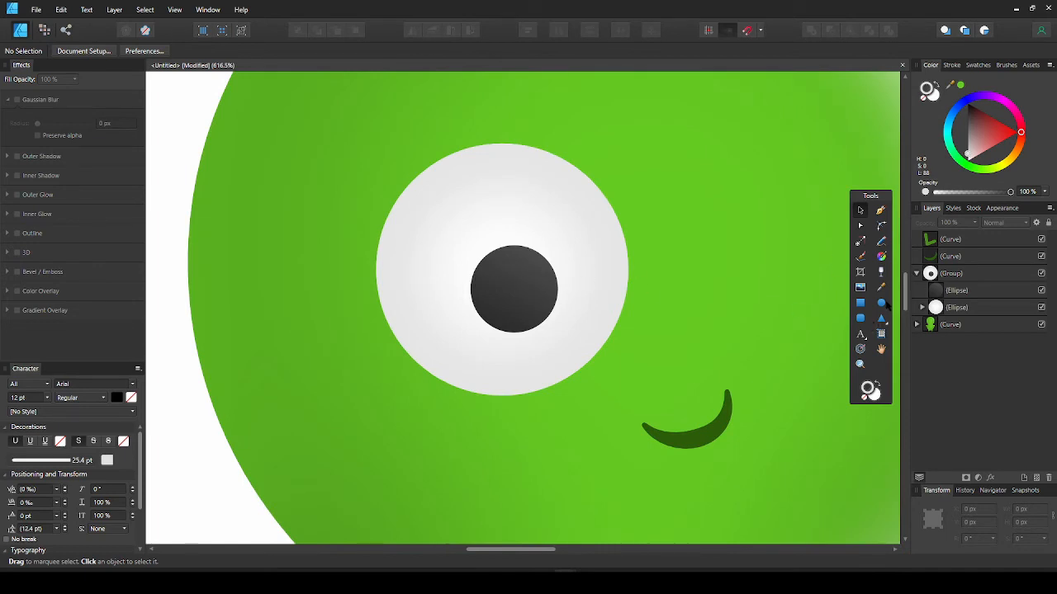
- Draw a small outline-free circle and move it to the pupil's upper right
{"action": "left_click", "coordinate": [881, 303]}
{"action": "left_click_drag", "start_coordinate": [471, 256], "coordinate": [502, 285]}
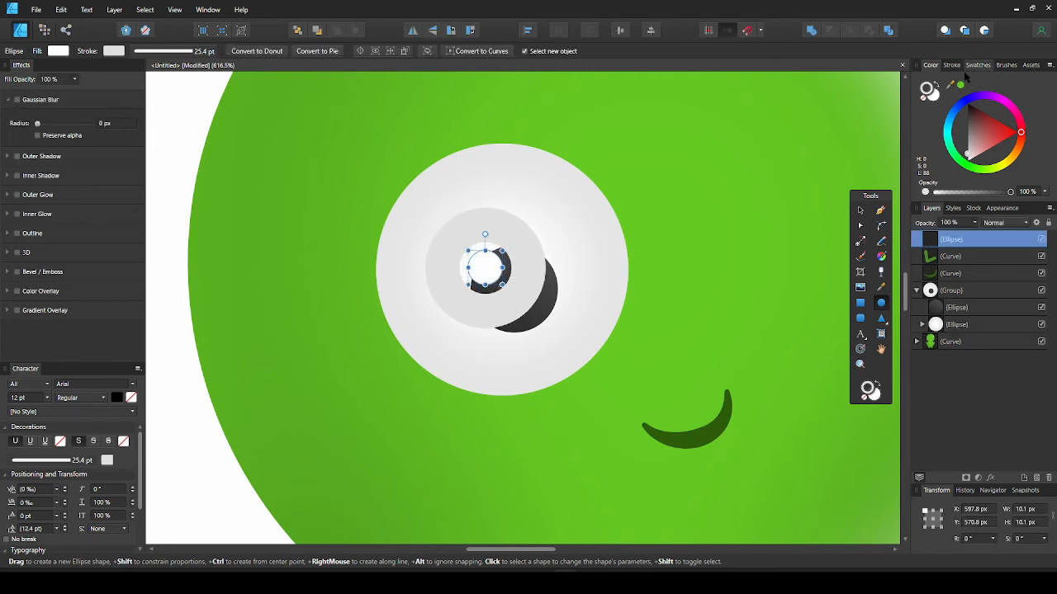
{"action": "left_click", "coordinate": [924, 101]}
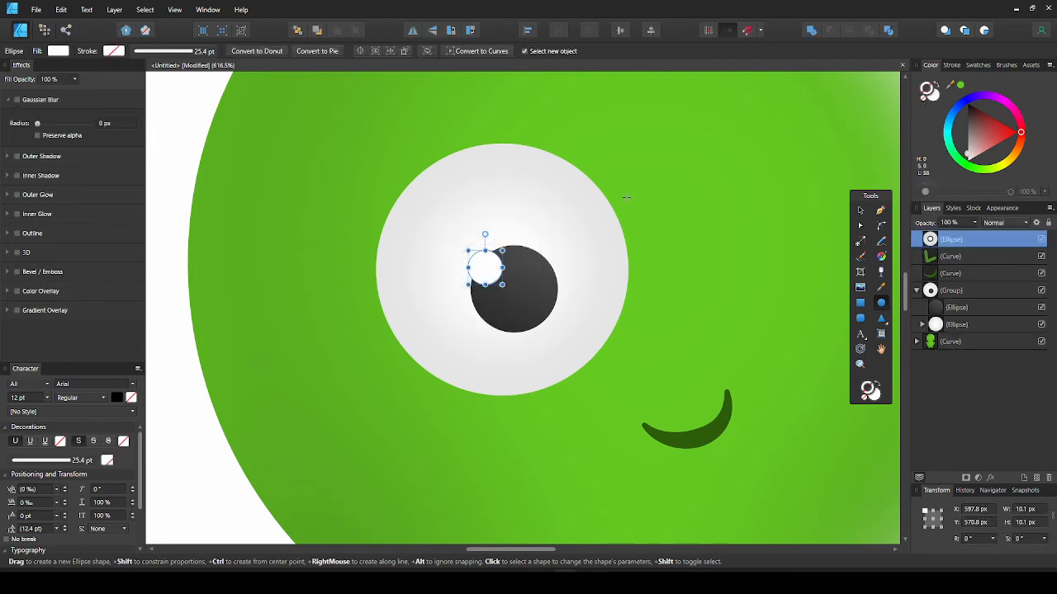
{"action": "left_click", "coordinate": [860, 212]}
{"action": "scroll", "coordinate": [532, 293], "scroll_direction": "down", "scroll_amount": 3}
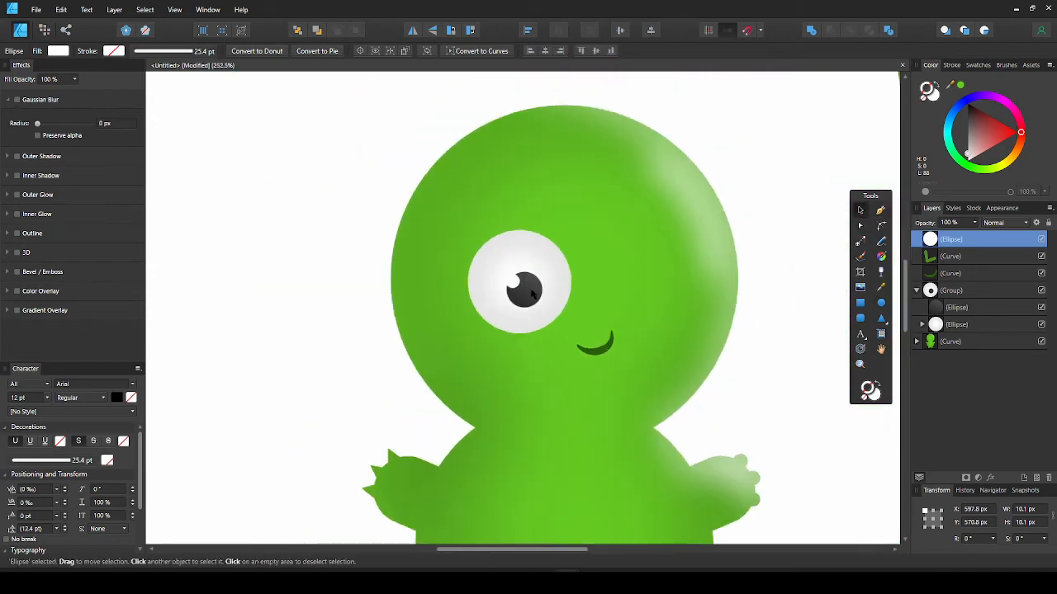
{"action": "scroll", "coordinate": [533, 294], "scroll_direction": "up", "scroll_amount": 2}
{"action": "left_click", "coordinate": [502, 271]}
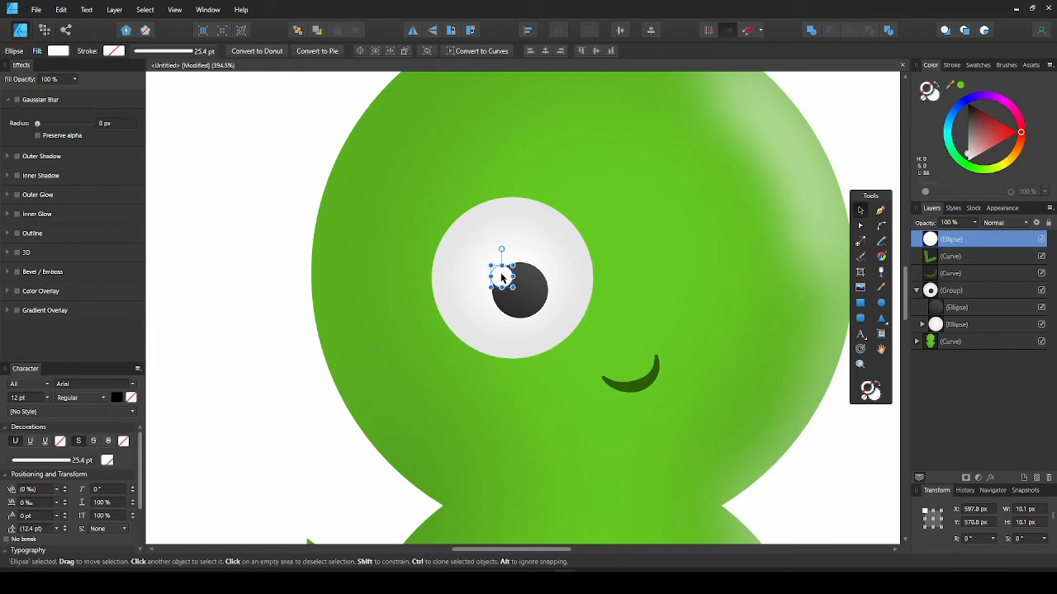
{"action": "left_click_drag", "start_coordinate": [502, 272], "coordinate": [541, 270]}
- Subtract the small circle from the pupil to cut a glint notch, then collapse the eye group
{"action": "left_click", "coordinate": [514, 293], "text": "shift"}
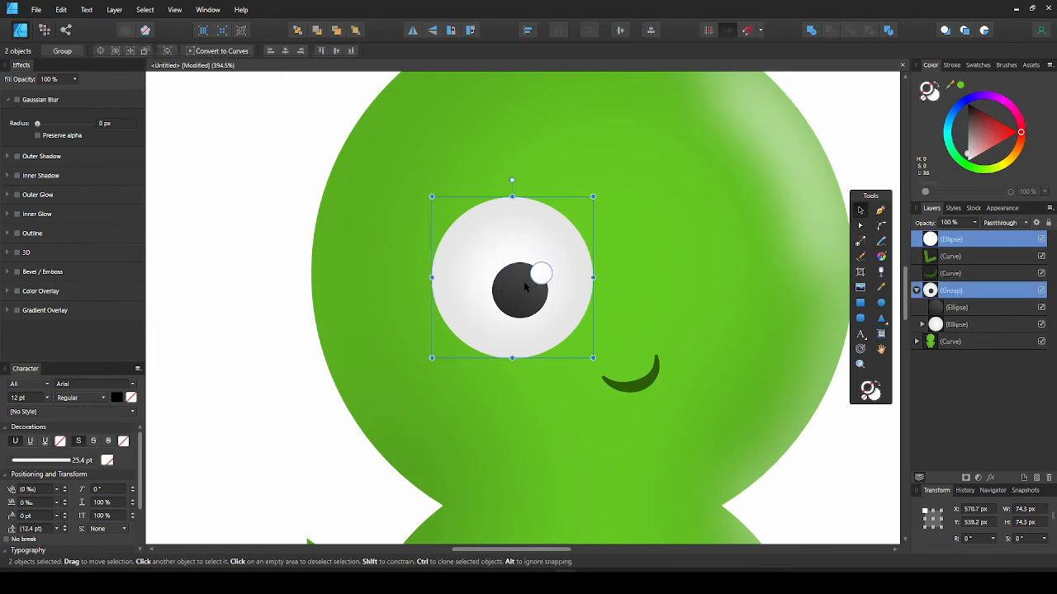
{"action": "double_click", "coordinate": [525, 285]}
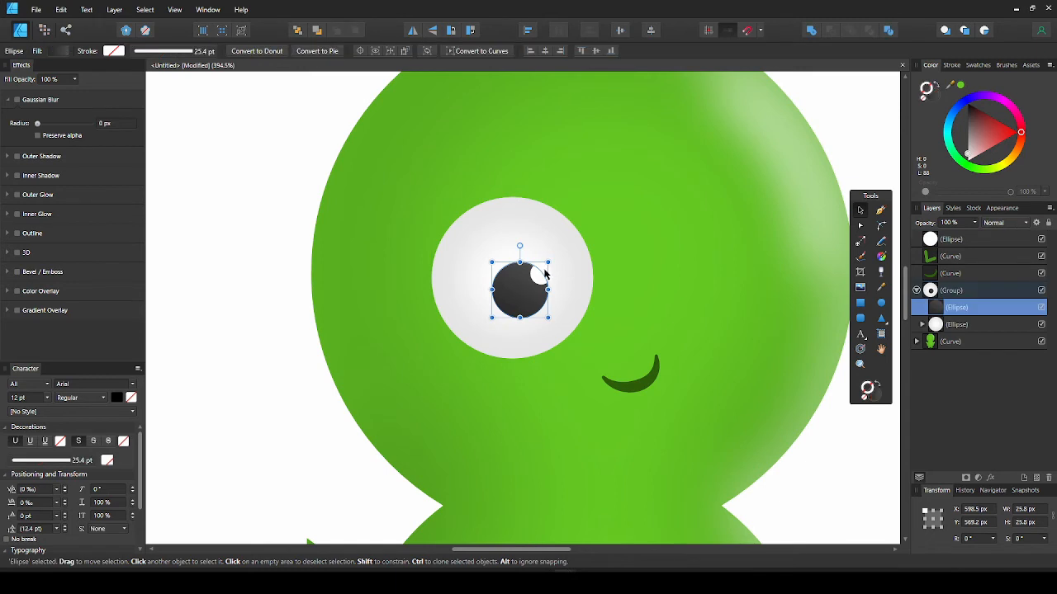
{"action": "left_click", "coordinate": [546, 269], "text": "shift"}
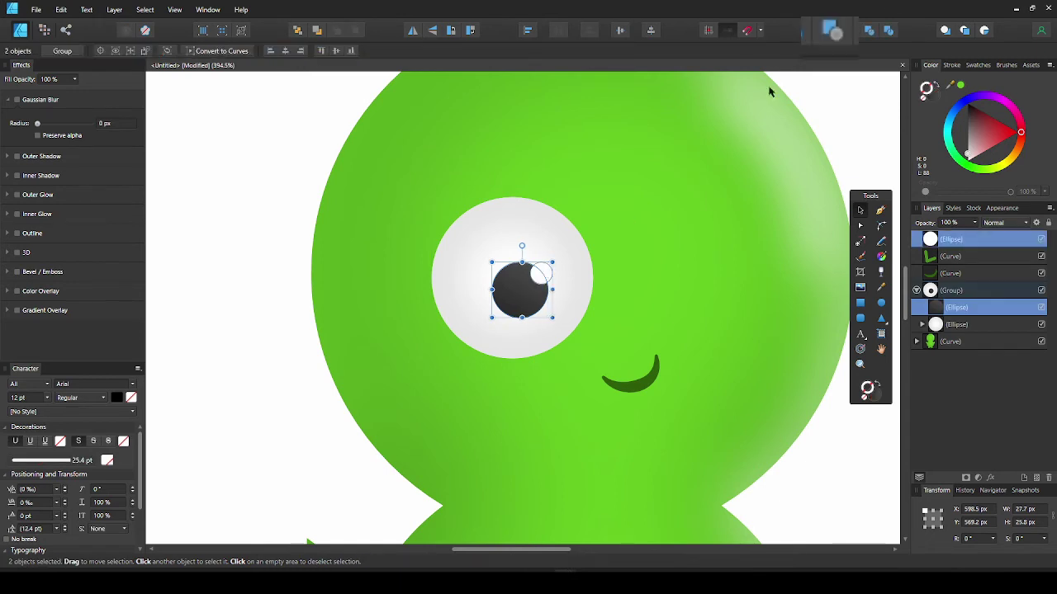
{"action": "left_click", "coordinate": [832, 31]}
{"action": "scroll", "coordinate": [617, 206], "scroll_direction": "down", "scroll_amount": 5}
{"action": "scroll", "coordinate": [618, 206], "scroll_direction": "down", "scroll_amount": 3}
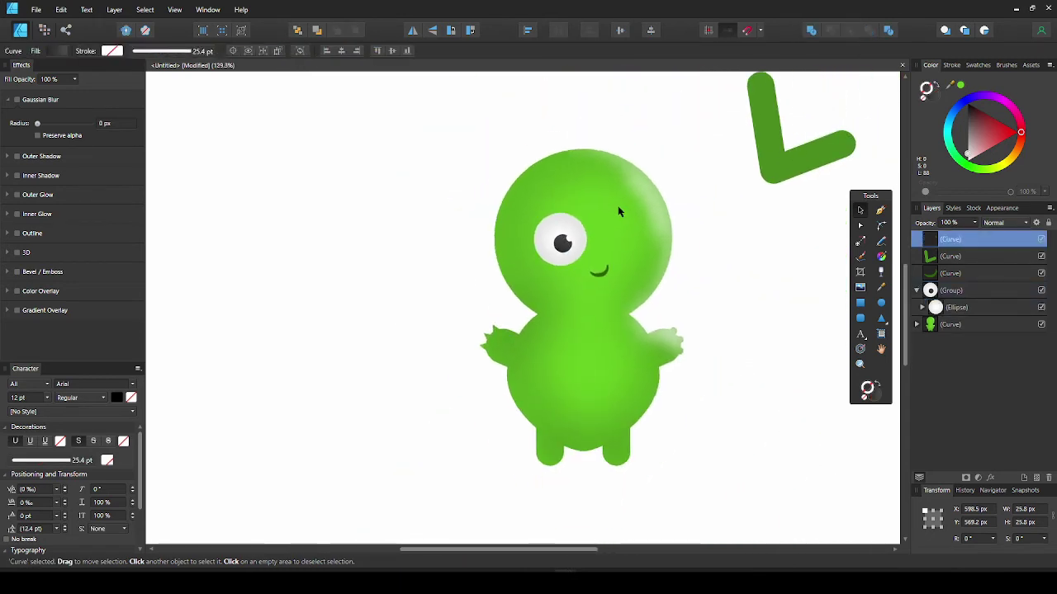
{"action": "left_click", "coordinate": [450, 222]}
{"action": "scroll", "coordinate": [579, 228], "scroll_direction": "up", "scroll_amount": 5}
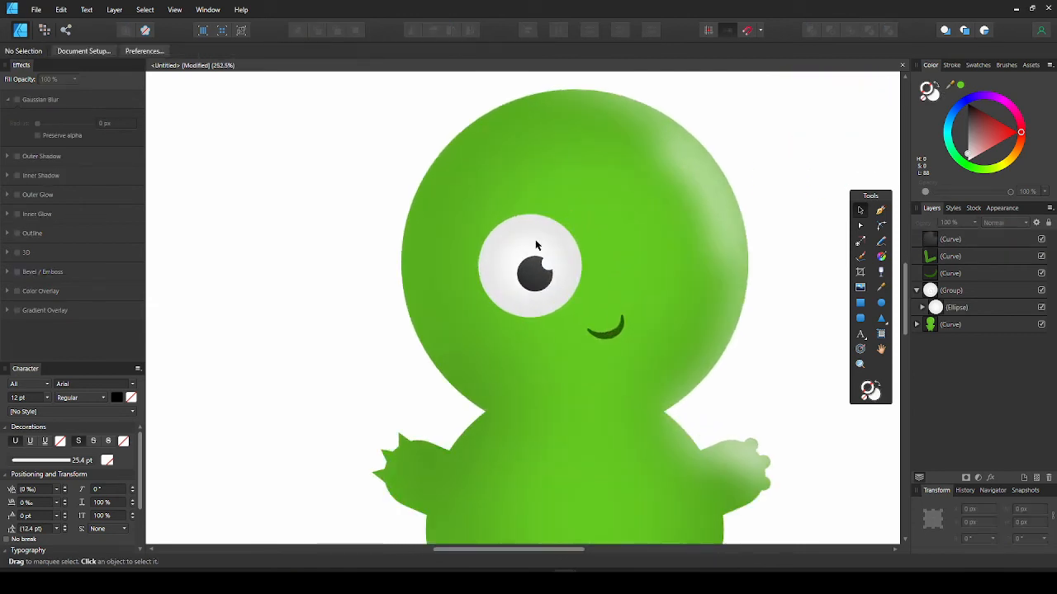
{"action": "left_click", "coordinate": [536, 245]}
{"action": "left_click", "coordinate": [917, 291]}
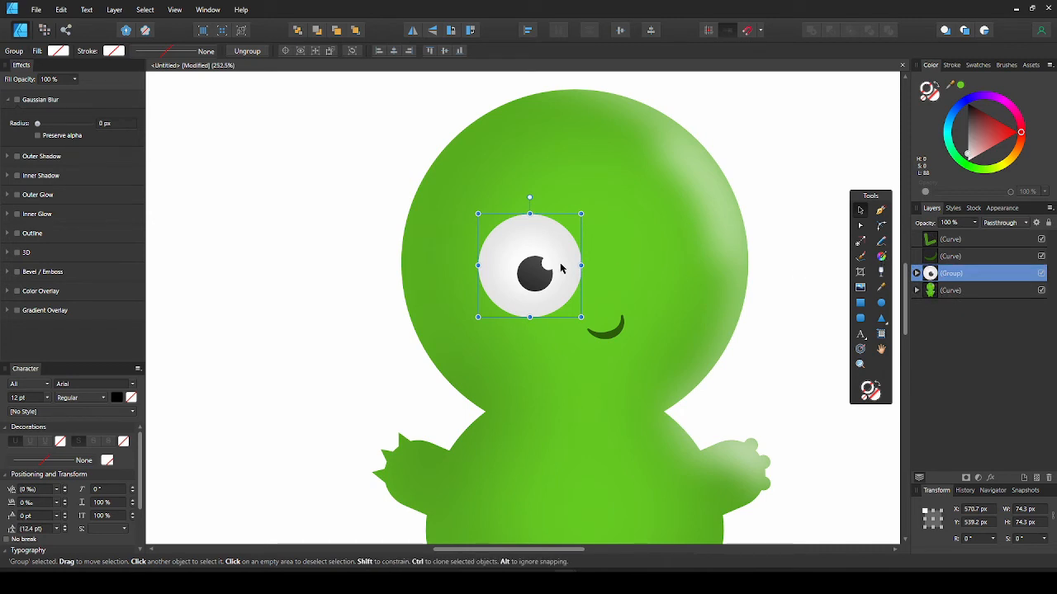
- Duplicate the eye group and place a smaller copy to the right of the first eye
{"action": "key", "text": "ctrl+j"}
{"action": "left_click_drag", "start_coordinate": [561, 266], "coordinate": [675, 266]}
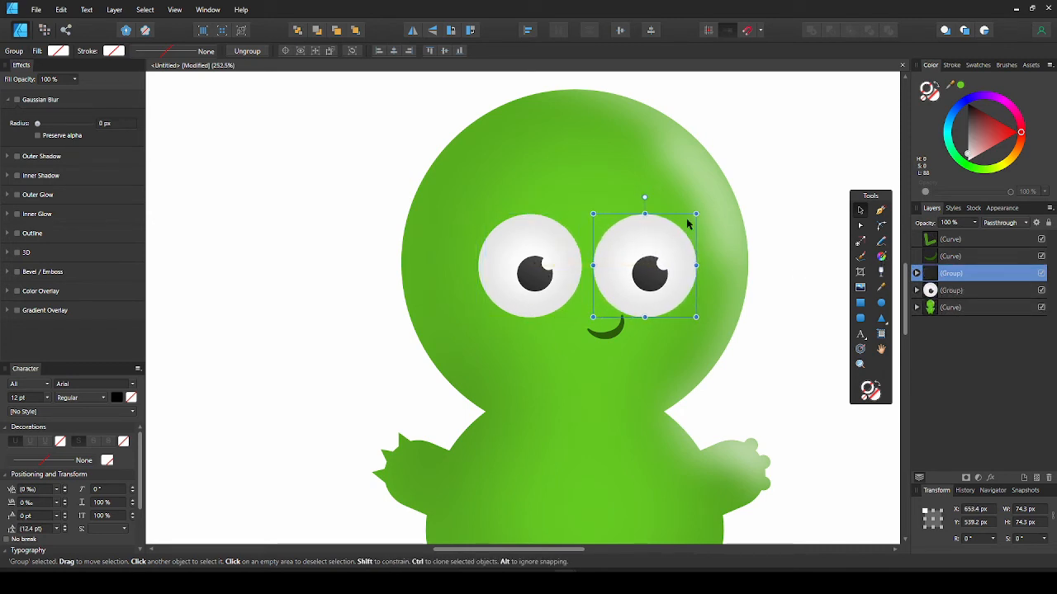
{"action": "mouse_move", "coordinate": [696, 214]}
{"action": "left_mouse_down"}
{"action": "mouse_move", "coordinate": [679, 241]}
{"action": "mouse_move", "coordinate": [622, 230]}
{"action": "left_mouse_up"}
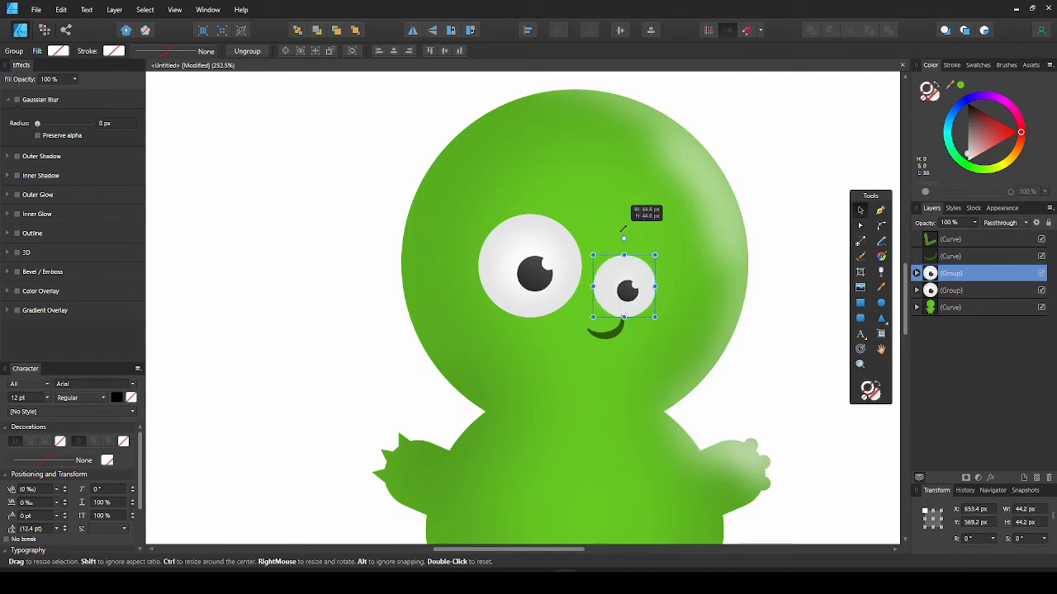
{"action": "left_click_drag", "start_coordinate": [624, 288], "coordinate": [638, 273]}
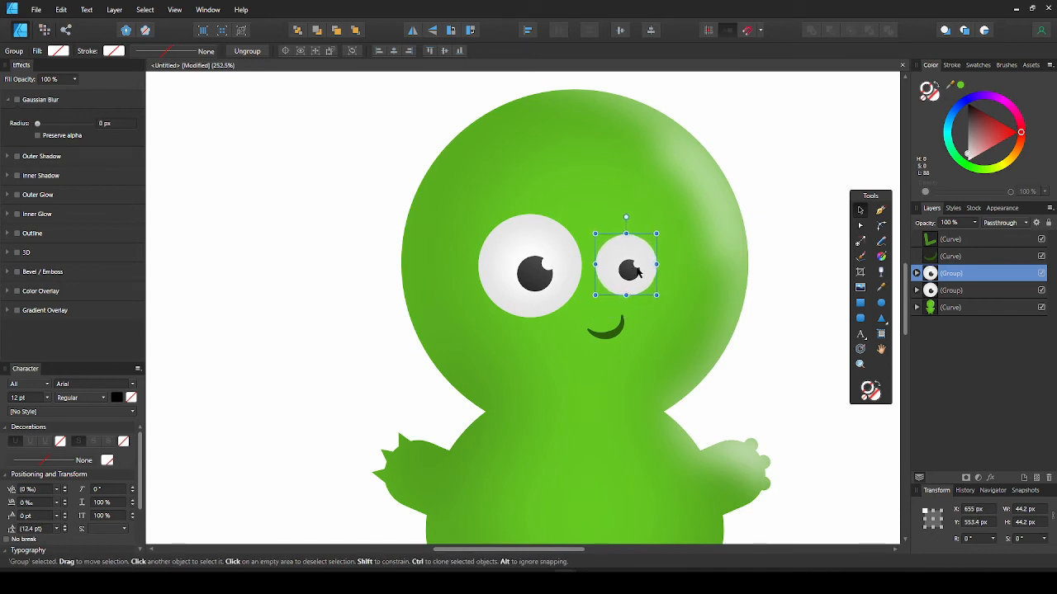
{"action": "left_click_drag", "start_coordinate": [658, 236], "coordinate": [668, 228]}
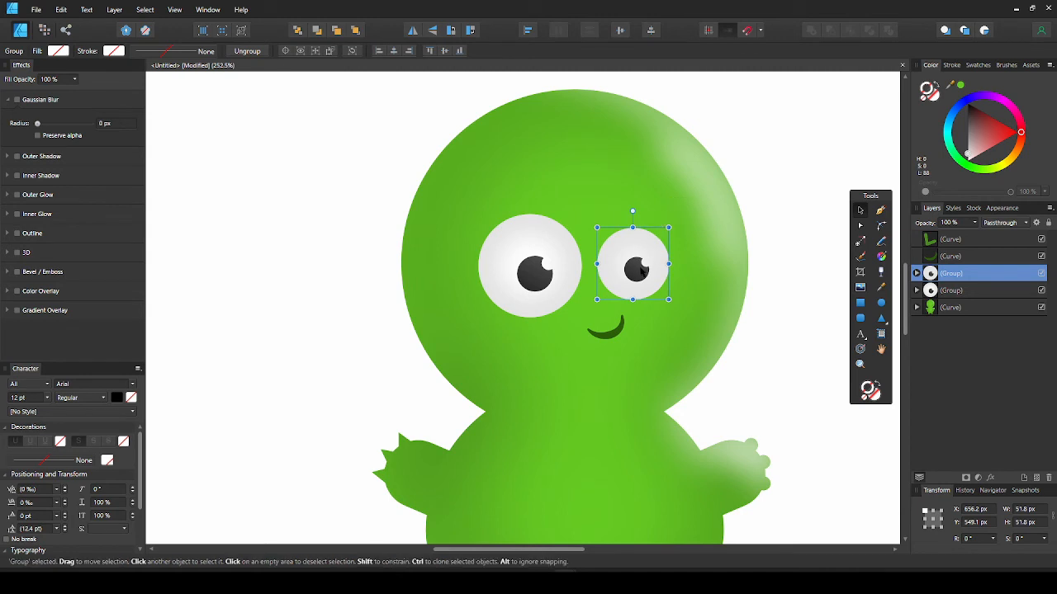
- Shift the second pupil up-left and the first pupil down-right within their eyes
{"action": "double_click", "coordinate": [639, 269]}
{"action": "left_click_drag", "start_coordinate": [637, 265], "coordinate": [624, 257]}
{"action": "left_click", "coordinate": [538, 279]}
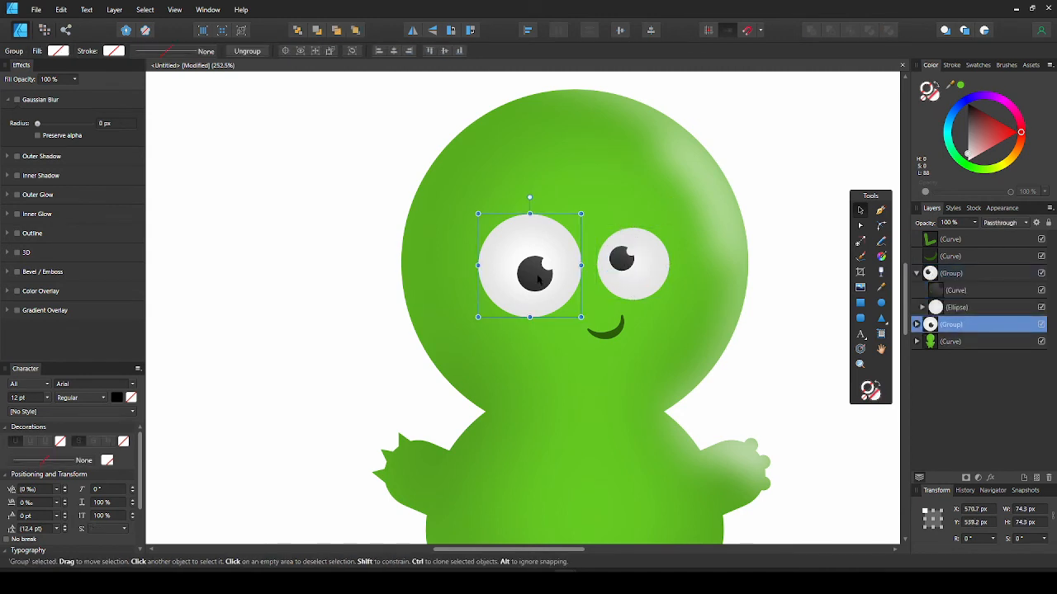
{"action": "double_click", "coordinate": [538, 279]}
{"action": "left_click_drag", "start_coordinate": [539, 279], "coordinate": [547, 282]}
{"action": "key", "text": "Escape"}
{"action": "scroll", "coordinate": [753, 170], "scroll_direction": "down", "scroll_amount": 3}
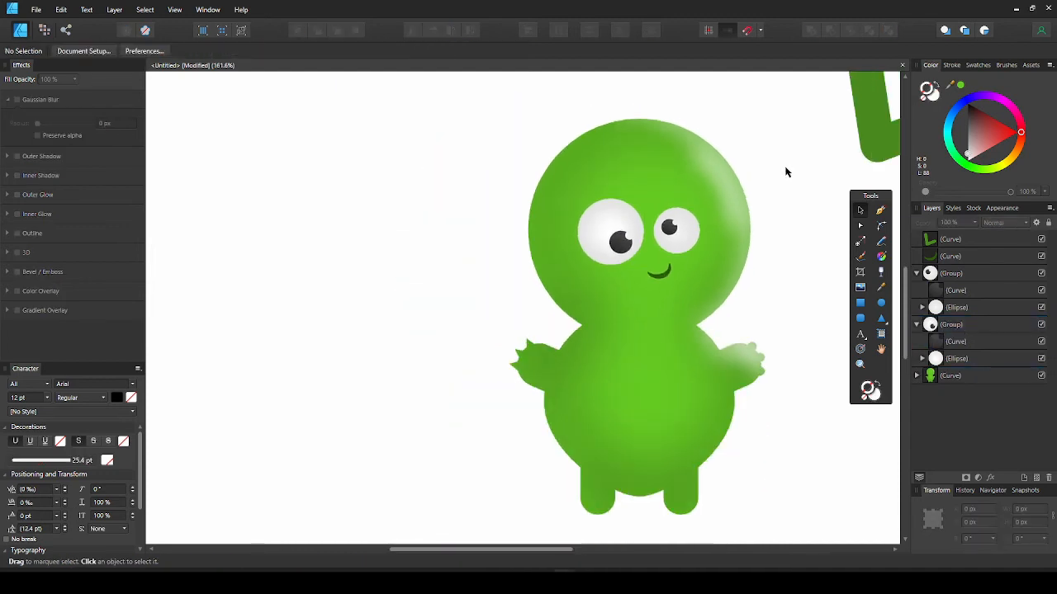
{"action": "left_click_drag", "start_coordinate": [754, 170], "coordinate": [716, 180]}
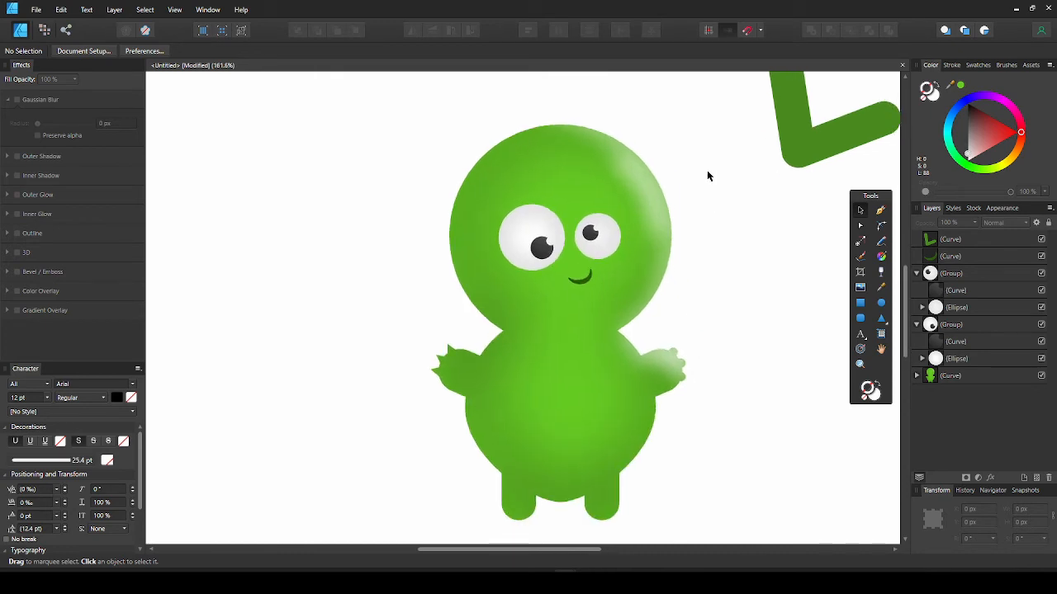
{"action": "scroll", "coordinate": [707, 169], "scroll_direction": "down", "scroll_amount": 2}
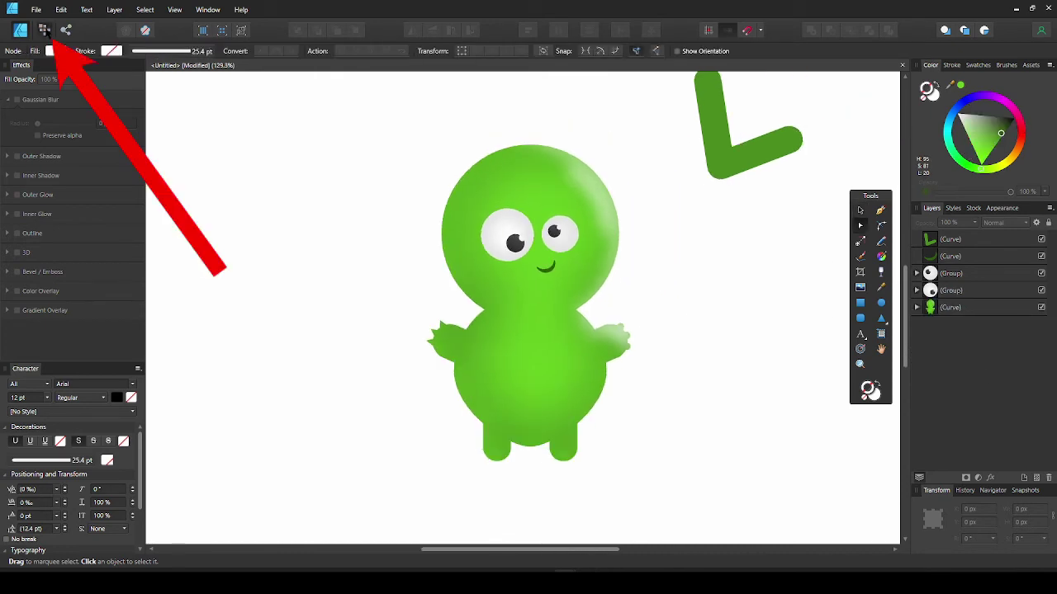
- Close the side panels and bring up the Paint Brush Tool's brush library
{"action": "left_click", "coordinate": [45, 30]}
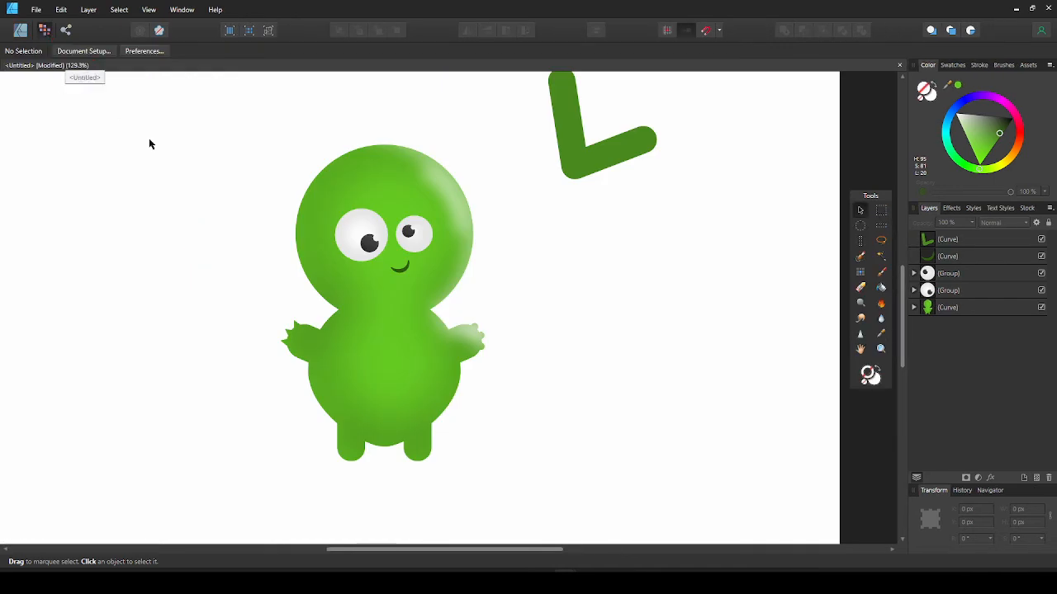
{"action": "left_click", "coordinate": [881, 272]}
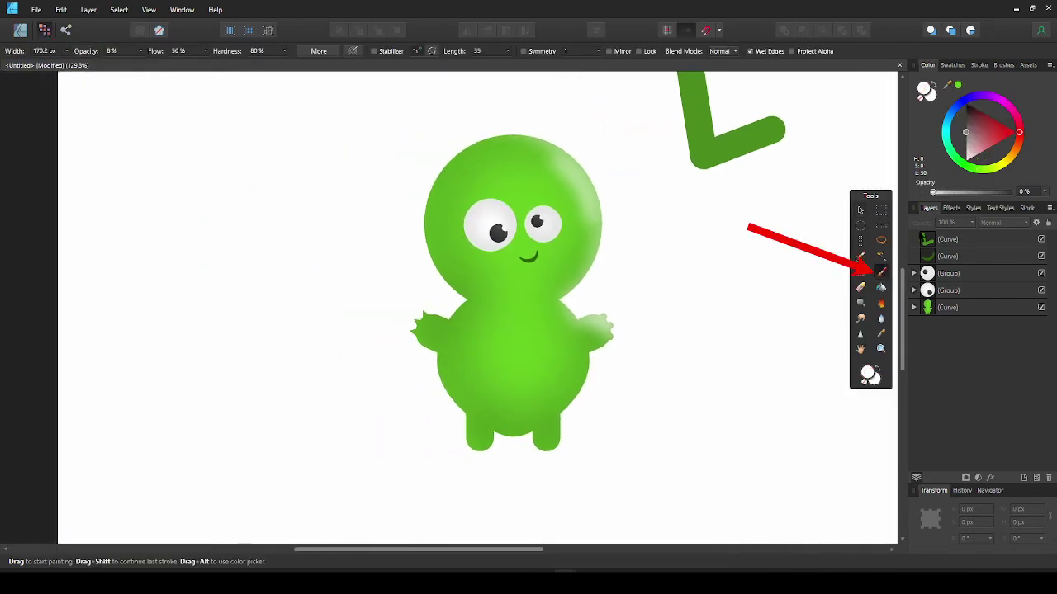
{"action": "left_click", "coordinate": [1003, 65]}
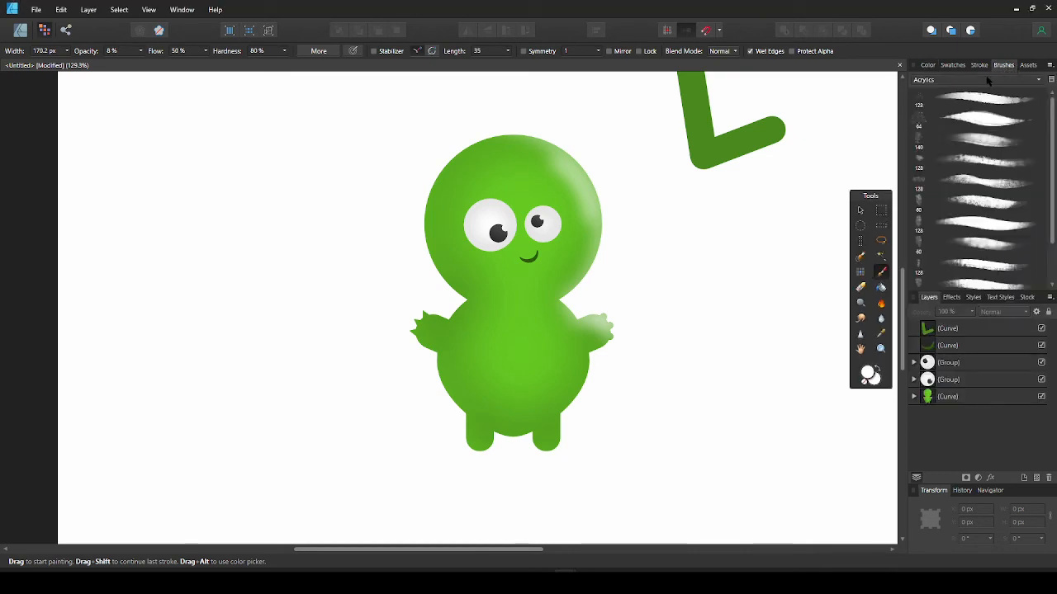
{"action": "left_click", "coordinate": [988, 81]}
{"action": "left_click", "coordinate": [970, 105]}
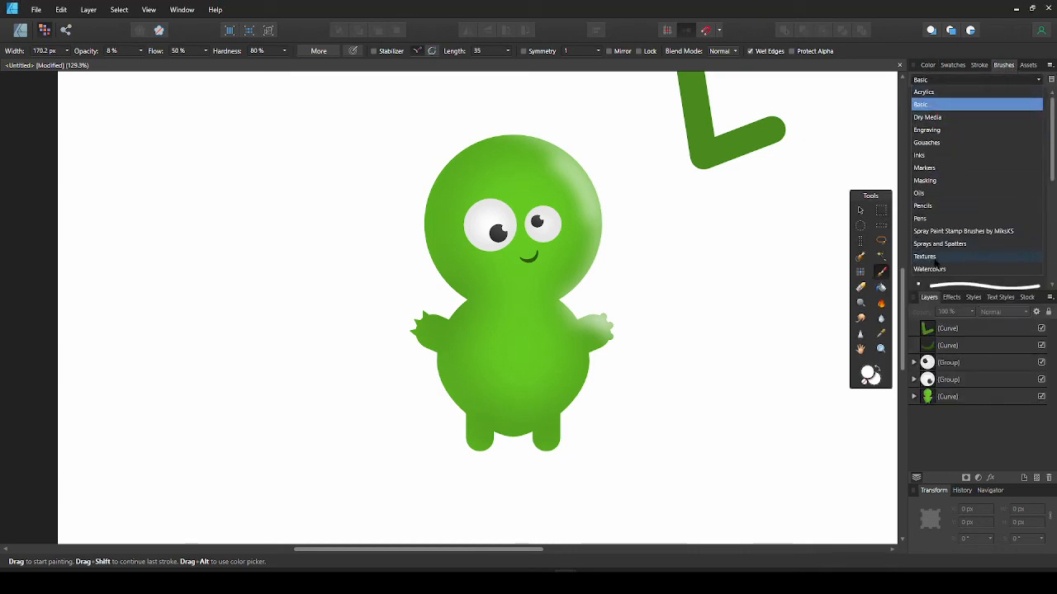
- Choose the Textures brush category and pick a texture brush
{"action": "left_click", "coordinate": [930, 261]}
{"action": "left_click", "coordinate": [987, 81]}
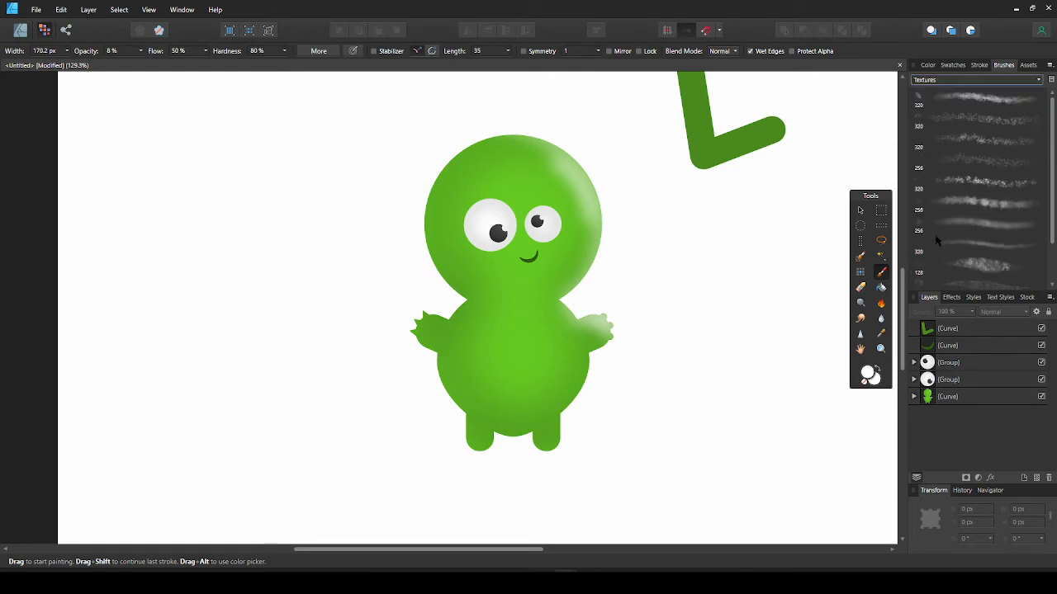
{"action": "left_click", "coordinate": [982, 163]}
{"action": "left_click", "coordinate": [980, 120]}
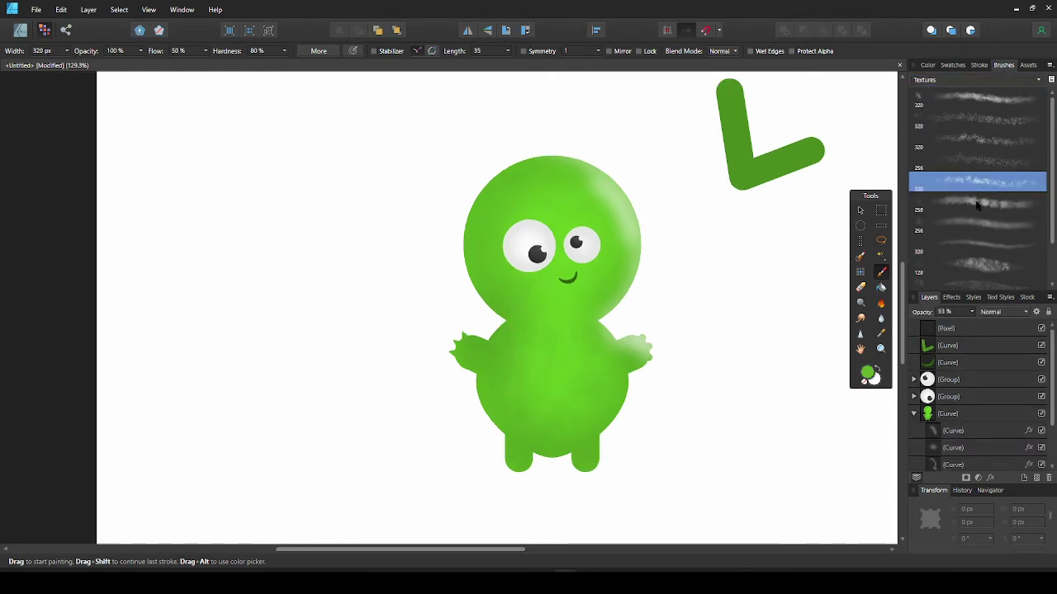
{"action": "left_click", "coordinate": [977, 204]}
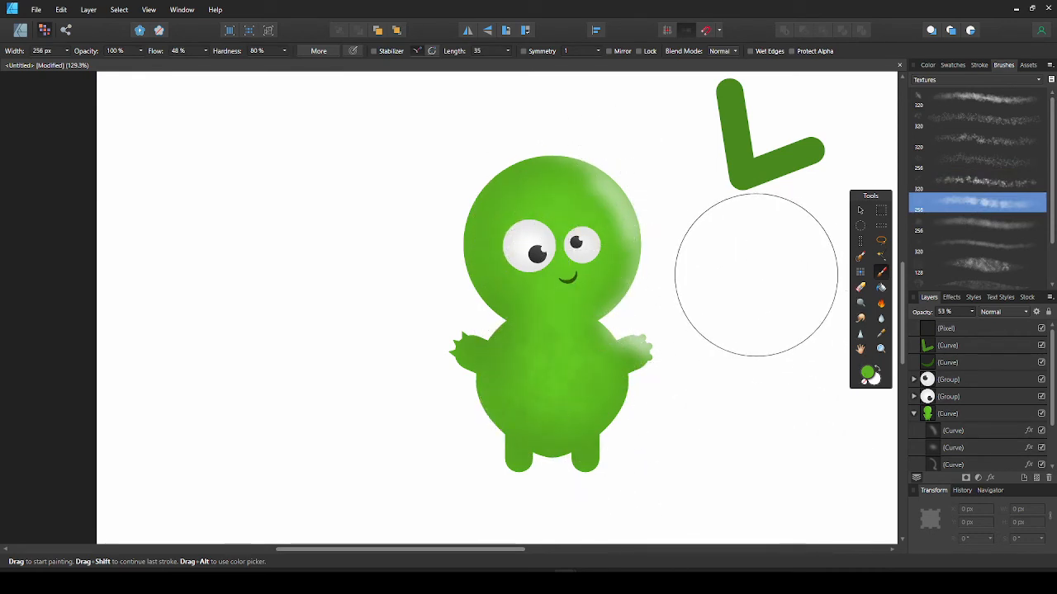
{"action": "scroll", "coordinate": [962, 418], "scroll_direction": "down", "scroll_amount": 3}
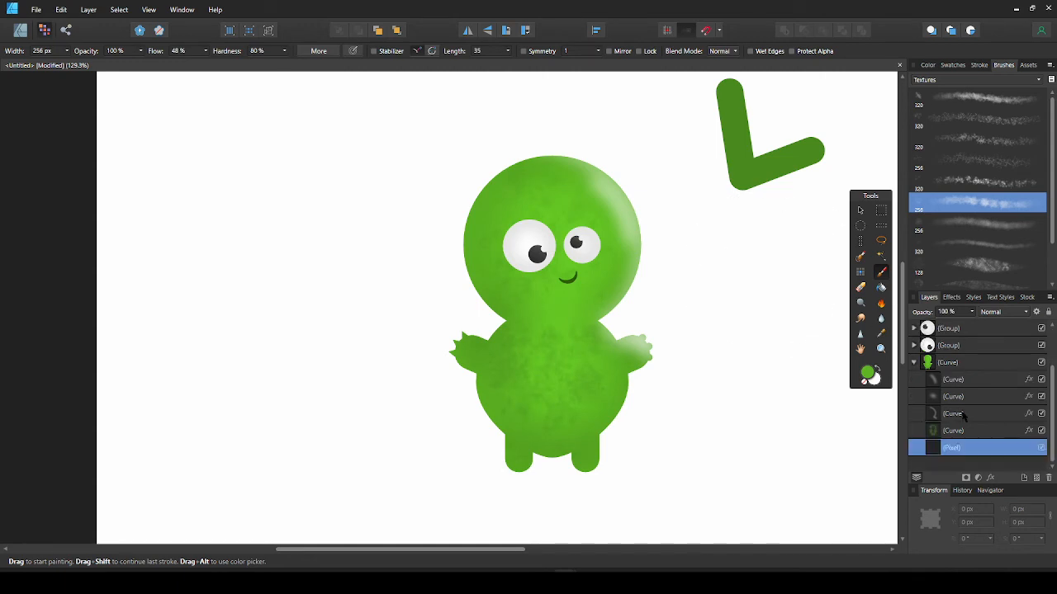
- Lower the texture pixel layer's opacity
{"action": "left_click", "coordinate": [971, 312]}
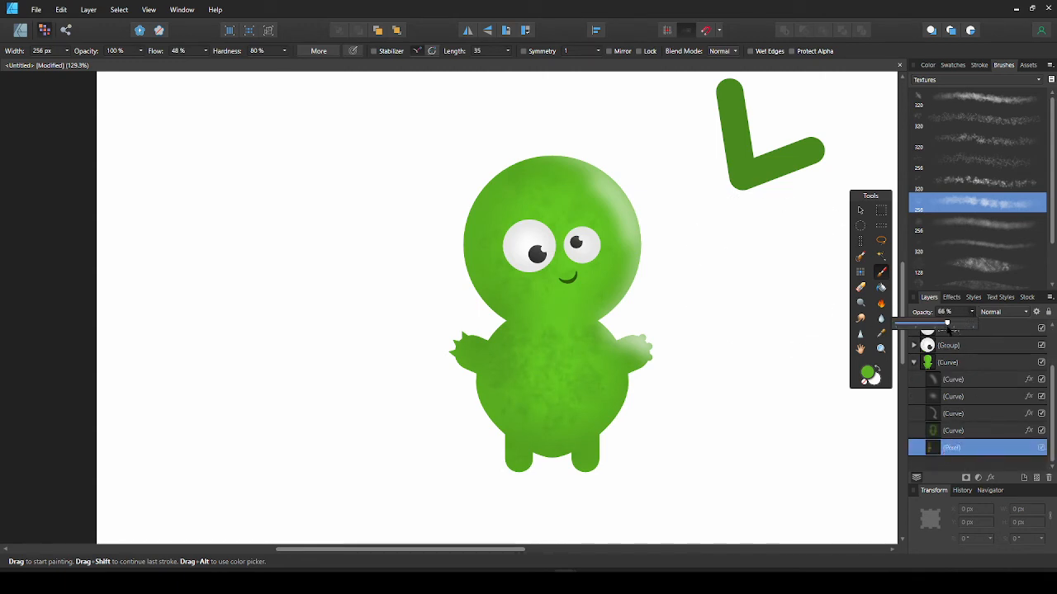
{"action": "left_click_drag", "start_coordinate": [947, 324], "coordinate": [928, 323]}
{"action": "left_click", "coordinate": [860, 211]}
{"action": "left_click", "coordinate": [802, 408]}
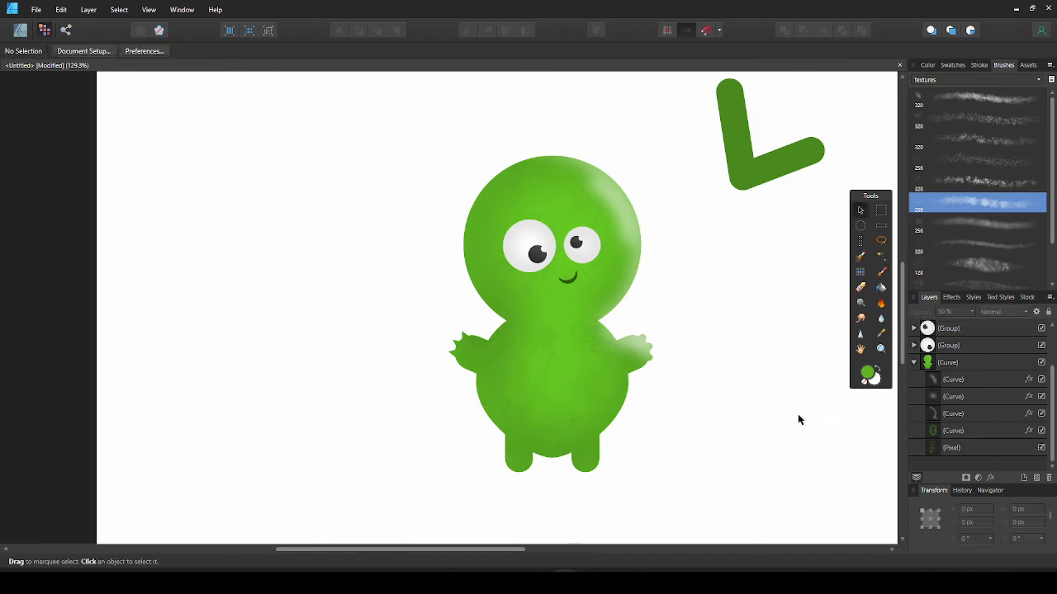
- Test two texture brushes with strokes over the body, undoing each
{"action": "left_click", "coordinate": [881, 271]}
{"action": "mouse_move", "coordinate": [553, 248]}
{"action": "left_mouse_down"}
{"action": "mouse_move", "coordinate": [462, 396]}
{"action": "mouse_move", "coordinate": [590, 430]}
{"action": "left_mouse_up"}
{"action": "key", "text": "ctrl+z"}
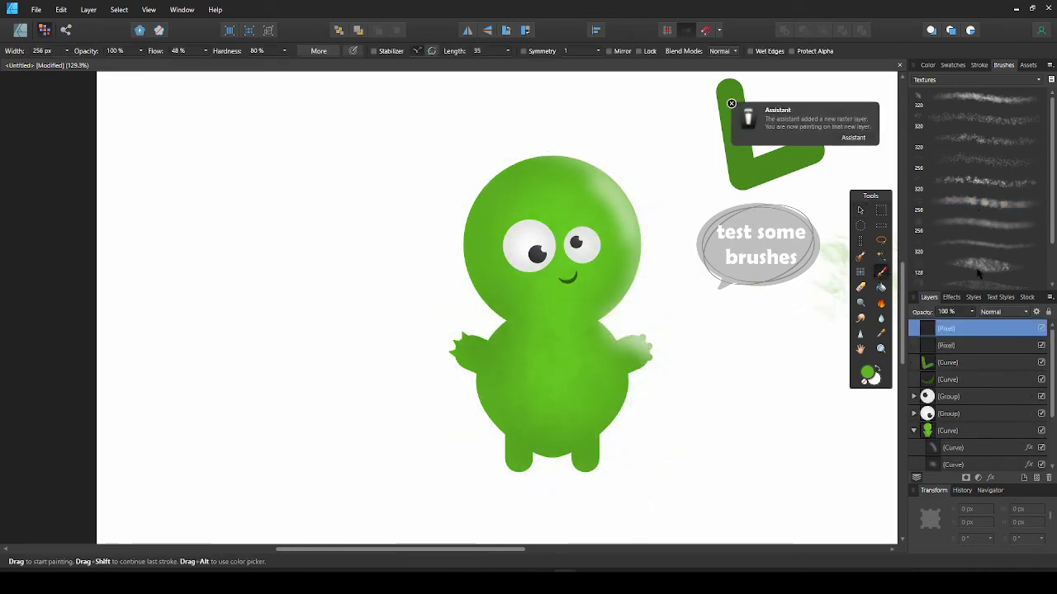
{"action": "left_click", "coordinate": [978, 265]}
{"action": "mouse_move", "coordinate": [636, 289]}
{"action": "left_mouse_down"}
{"action": "mouse_move", "coordinate": [578, 248]}
{"action": "mouse_move", "coordinate": [572, 428]}
{"action": "left_mouse_up"}
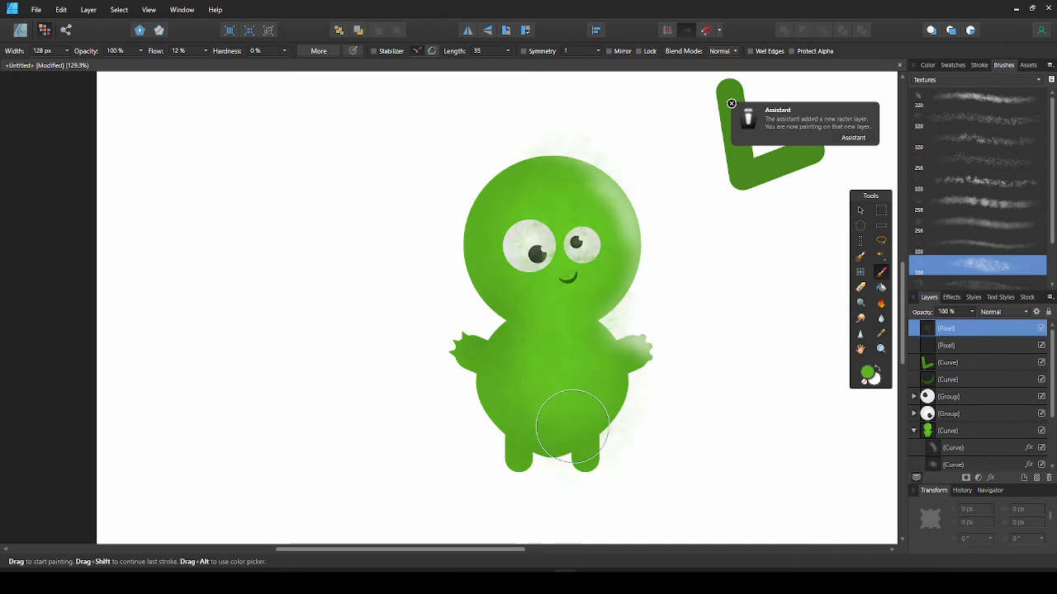
{"action": "key", "text": "ctrl+z"}
{"action": "scroll", "coordinate": [998, 223], "scroll_direction": "down", "scroll_amount": 2}
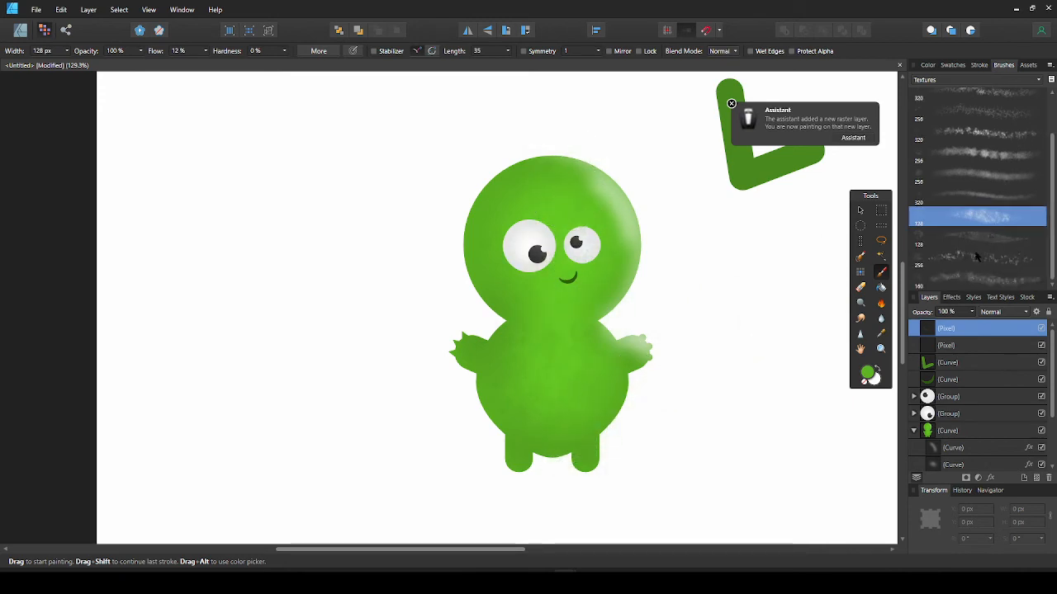
{"action": "left_click", "coordinate": [860, 209]}
{"action": "left_click", "coordinate": [699, 306]}
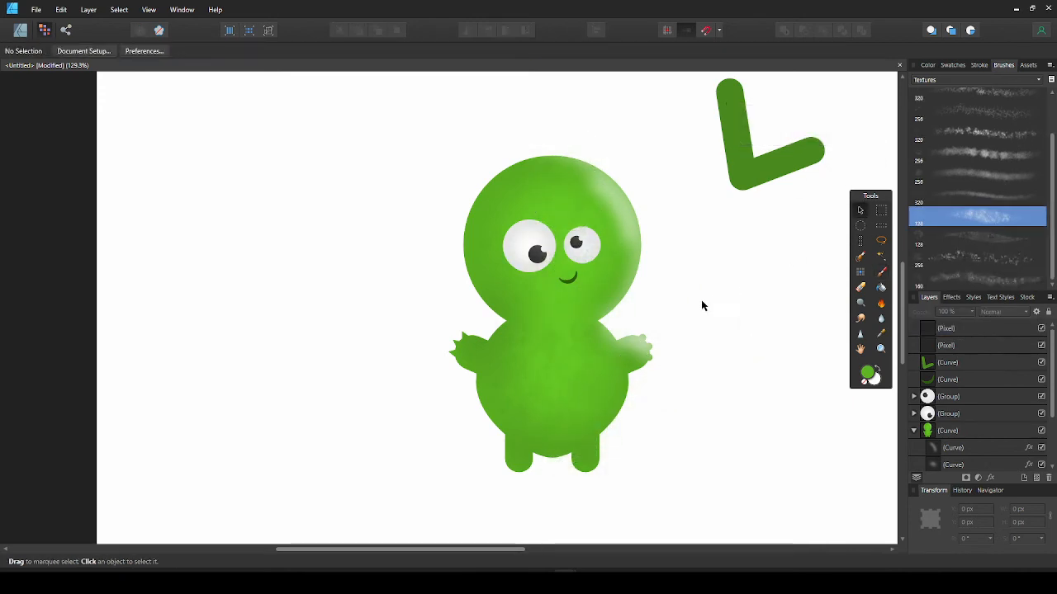
{"action": "scroll", "coordinate": [698, 307], "scroll_direction": "down", "scroll_amount": 2}
{"action": "scroll", "coordinate": [677, 296], "scroll_direction": "down", "scroll_amount": 1}
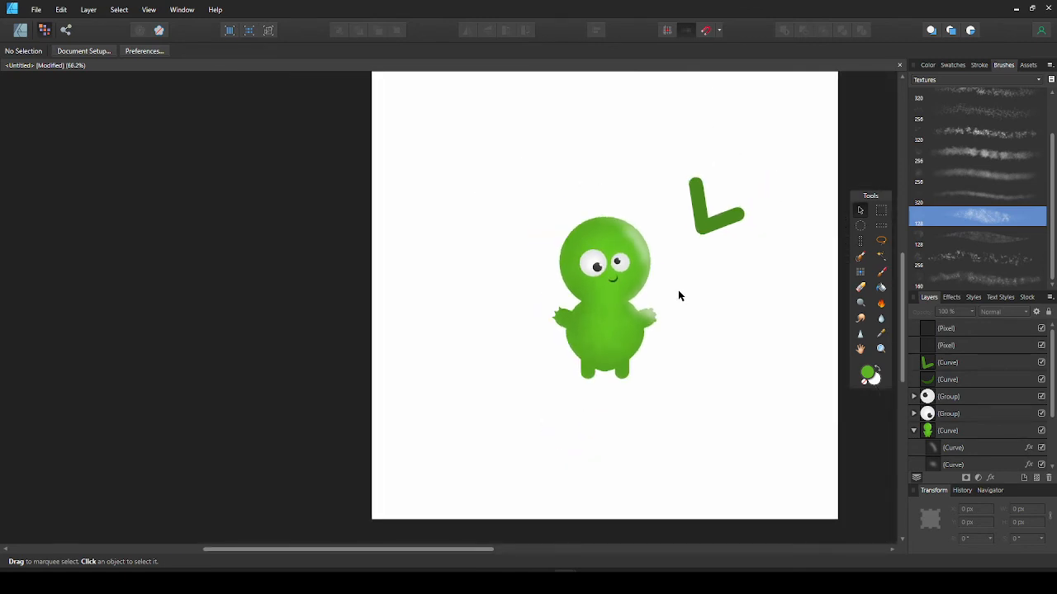
{"action": "scroll", "coordinate": [678, 296], "scroll_direction": "up", "scroll_amount": 1}
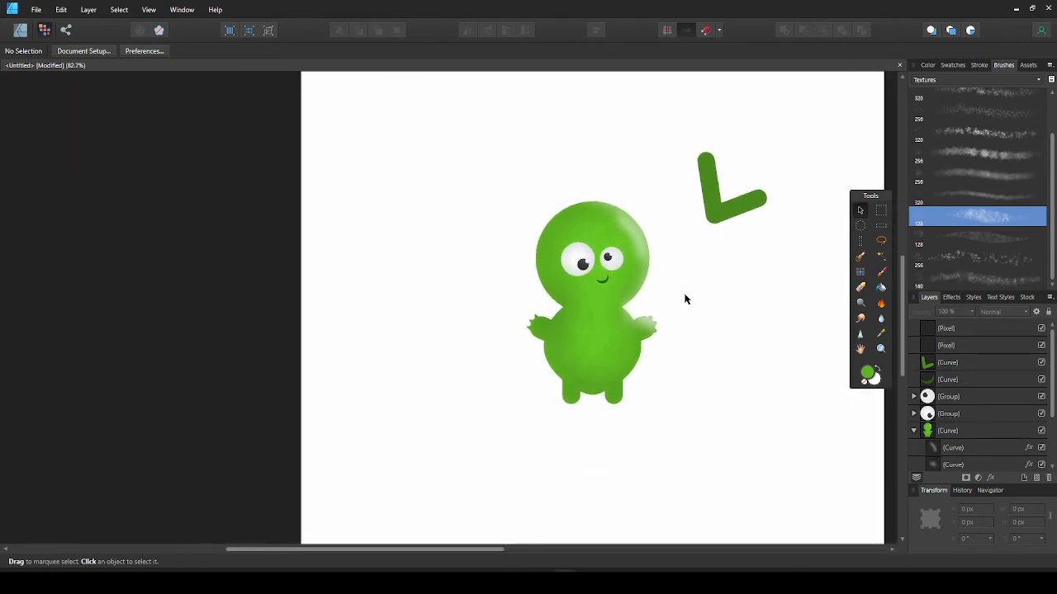
{"action": "scroll", "coordinate": [685, 300], "scroll_direction": "up", "scroll_amount": 1}
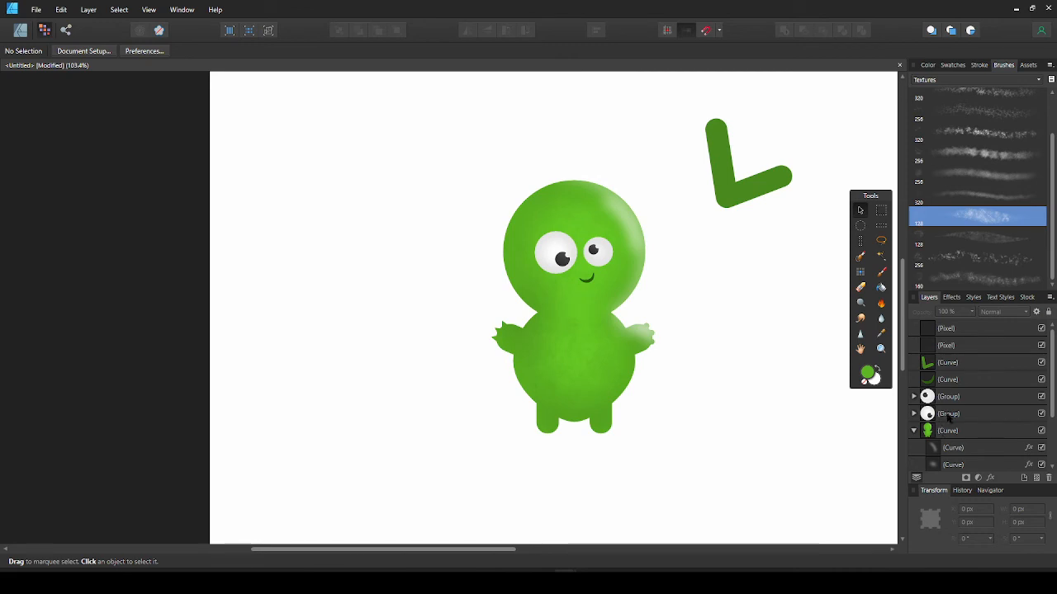
{"action": "scroll", "coordinate": [949, 417], "scroll_direction": "down", "scroll_amount": 2}
- Reduce the texture layer's opacity further, to about 39%
{"action": "left_click", "coordinate": [947, 446]}
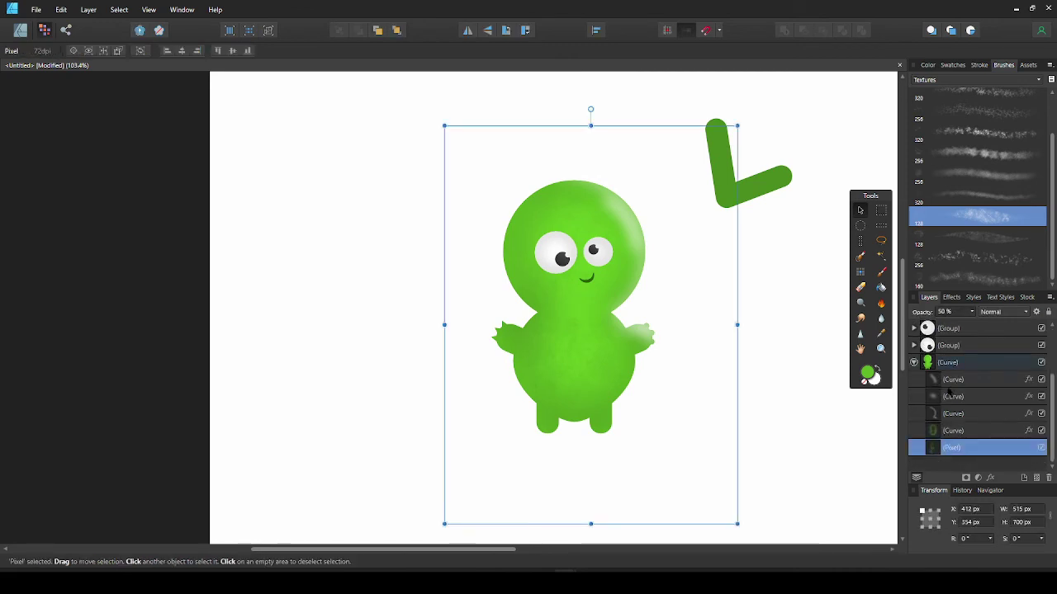
{"action": "left_click", "coordinate": [972, 324]}
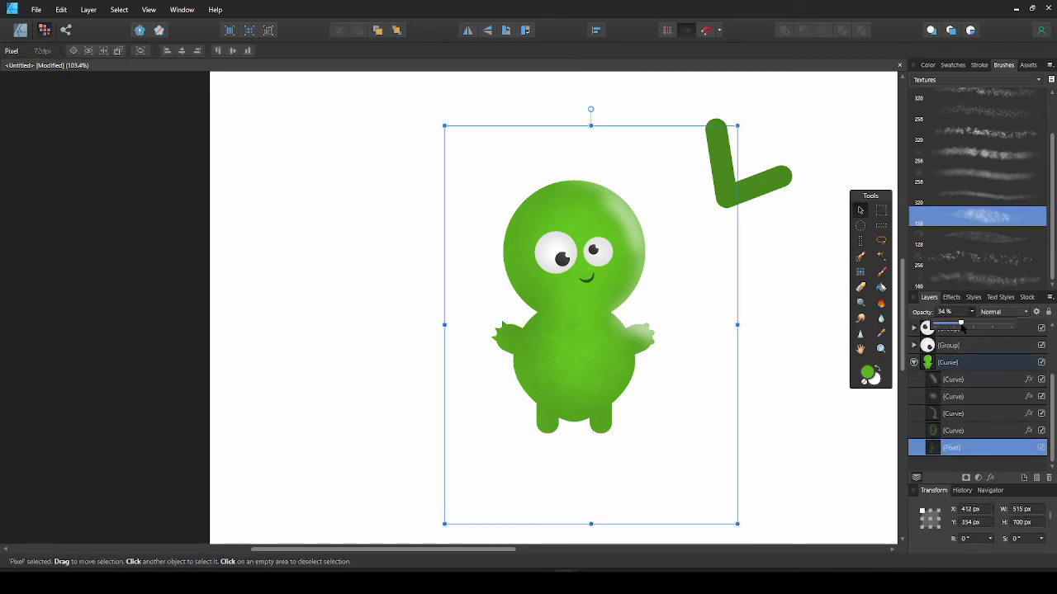
{"action": "left_click_drag", "start_coordinate": [971, 324], "coordinate": [964, 327]}
{"action": "left_click", "coordinate": [790, 325]}
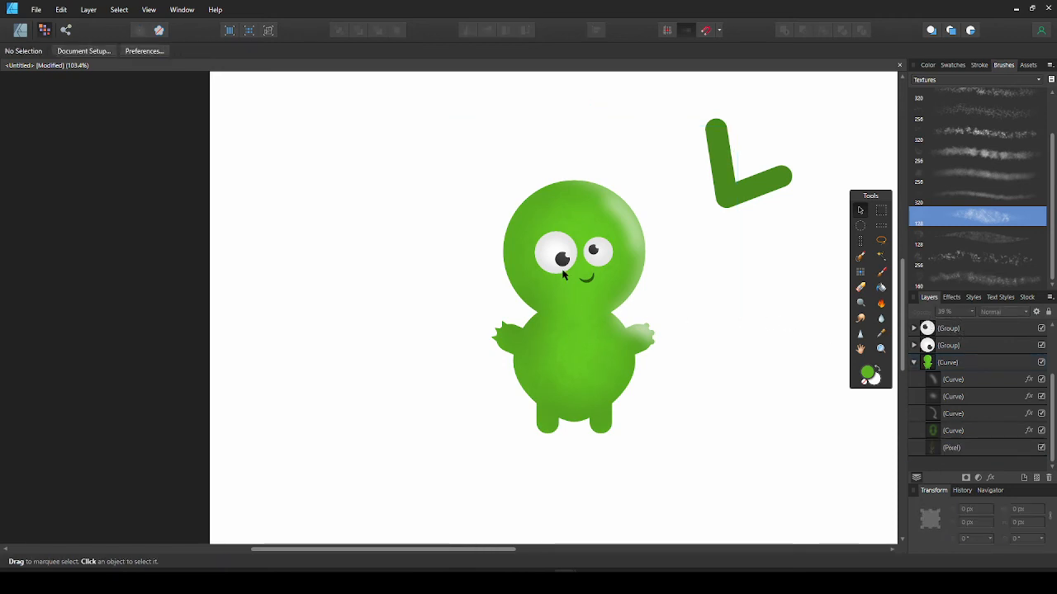
{"action": "scroll", "coordinate": [677, 310], "scroll_direction": "up", "scroll_amount": 6}
{"action": "scroll", "coordinate": [563, 274], "scroll_direction": "down", "scroll_amount": 6}
{"action": "scroll", "coordinate": [495, 248], "scroll_direction": "down", "scroll_amount": 2}
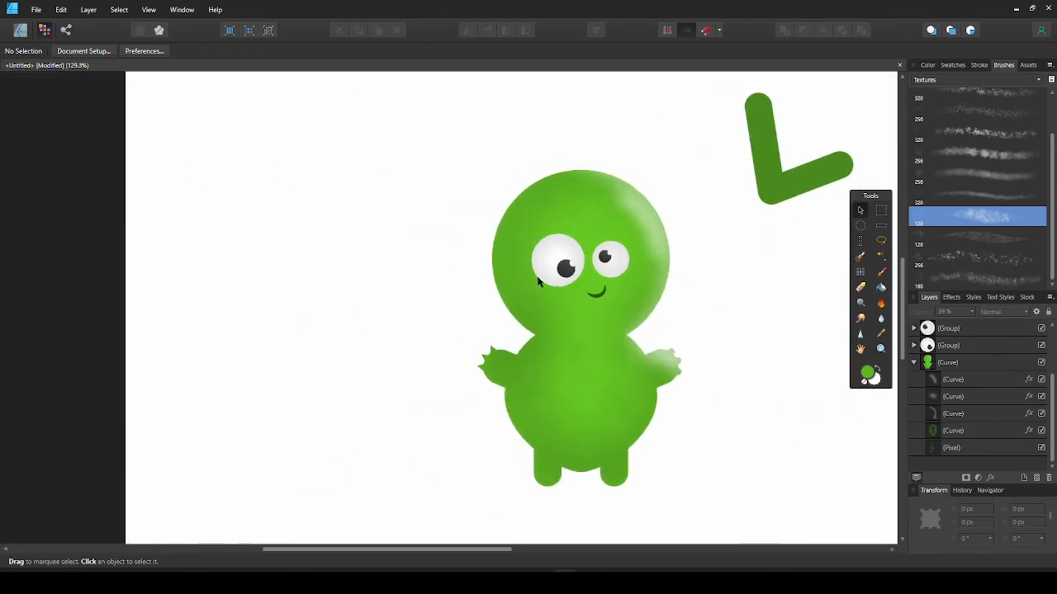
- Draw a two-node arched stroke across the left foot and thin it to about 2.5 pt
{"action": "left_click", "coordinate": [20, 30]}
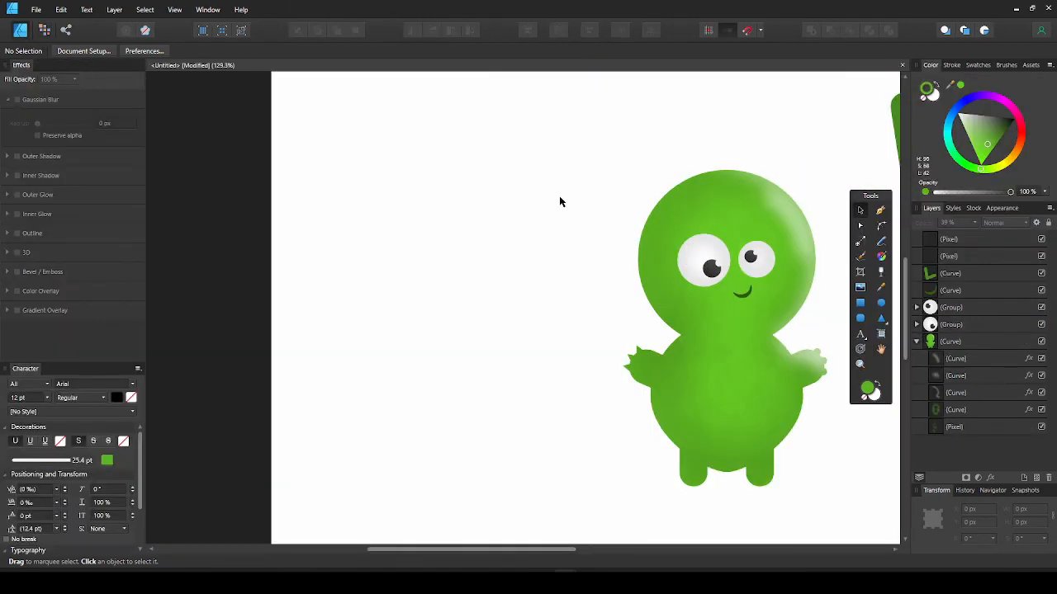
{"action": "scroll", "coordinate": [542, 274], "scroll_direction": "down", "scroll_amount": 1}
{"action": "scroll", "coordinate": [542, 274], "scroll_direction": "right", "scroll_amount": 4}
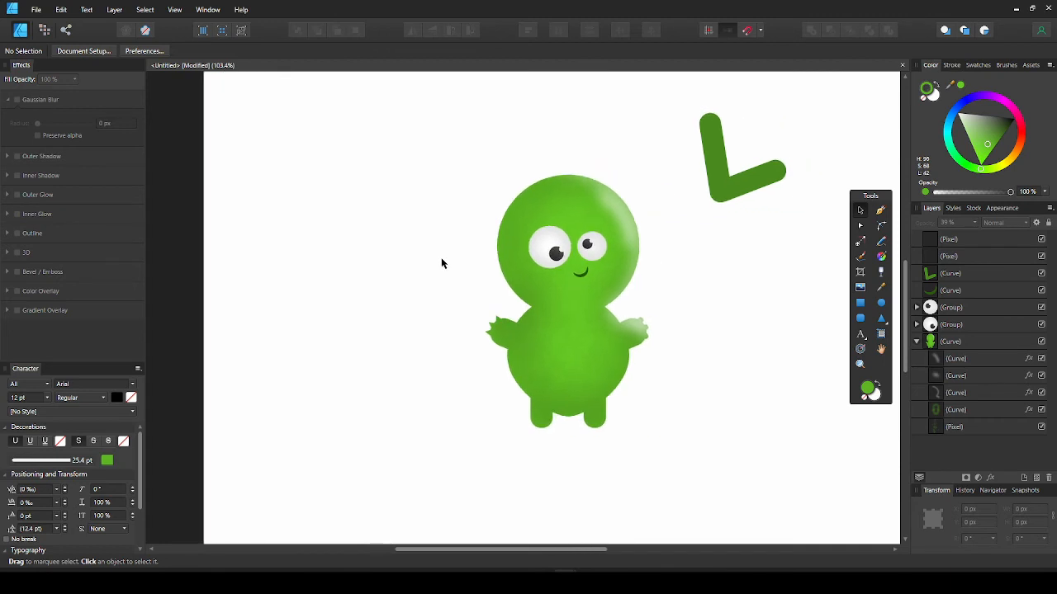
{"action": "scroll", "coordinate": [529, 394], "scroll_direction": "up", "scroll_amount": 2}
{"action": "scroll", "coordinate": [530, 395], "scroll_direction": "up", "scroll_amount": 1}
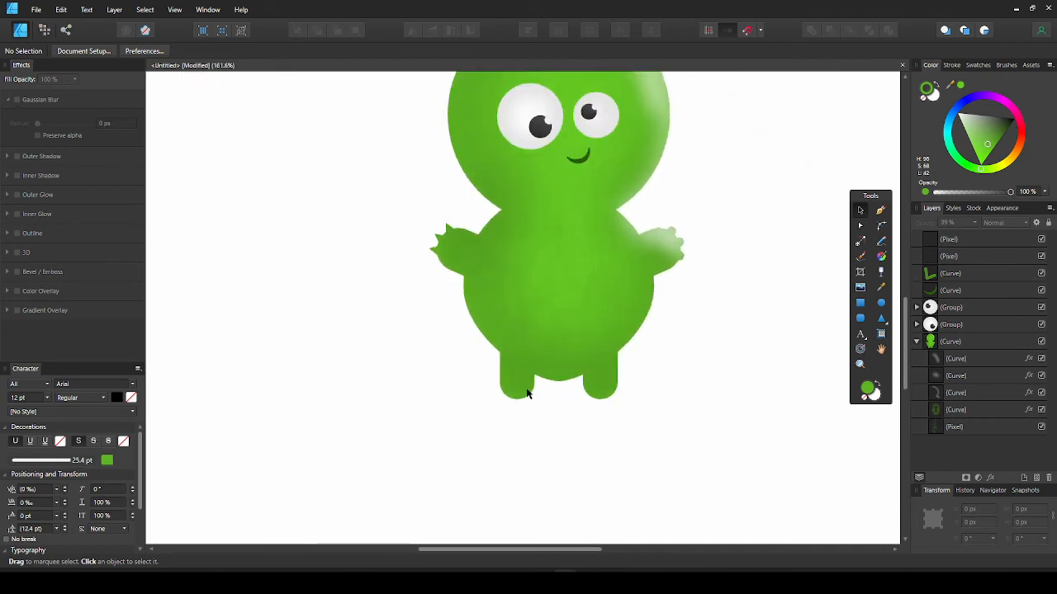
{"action": "scroll", "coordinate": [529, 394], "scroll_direction": "up", "scroll_amount": 1}
{"action": "scroll", "coordinate": [529, 394], "scroll_direction": "up", "scroll_amount": 1}
{"action": "scroll", "coordinate": [529, 394], "scroll_direction": "up", "scroll_amount": 1}
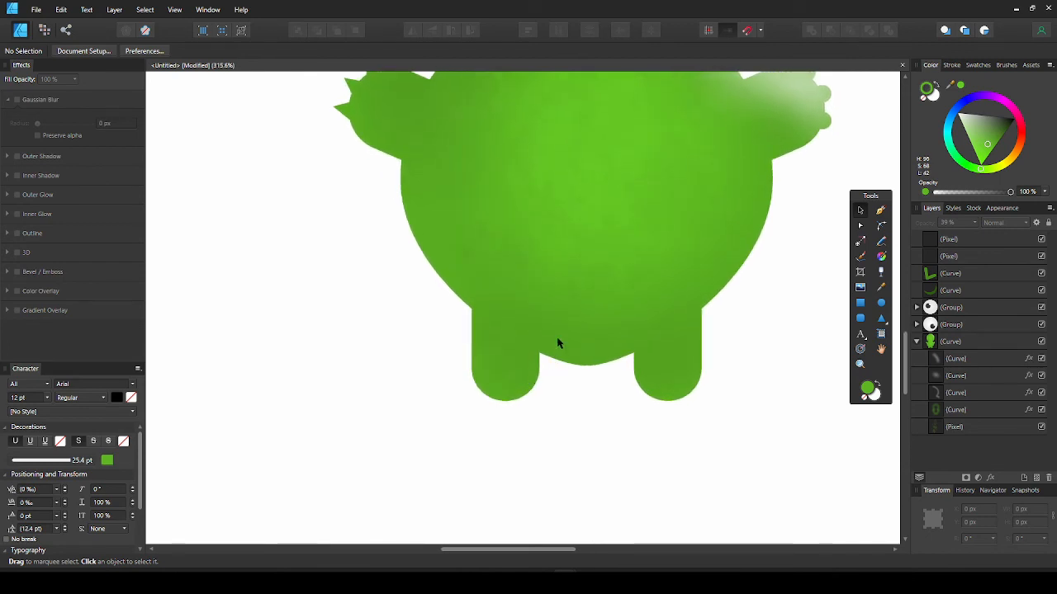
{"action": "left_click", "coordinate": [880, 211]}
{"action": "left_click", "coordinate": [484, 376]}
{"action": "left_click", "coordinate": [525, 373]}
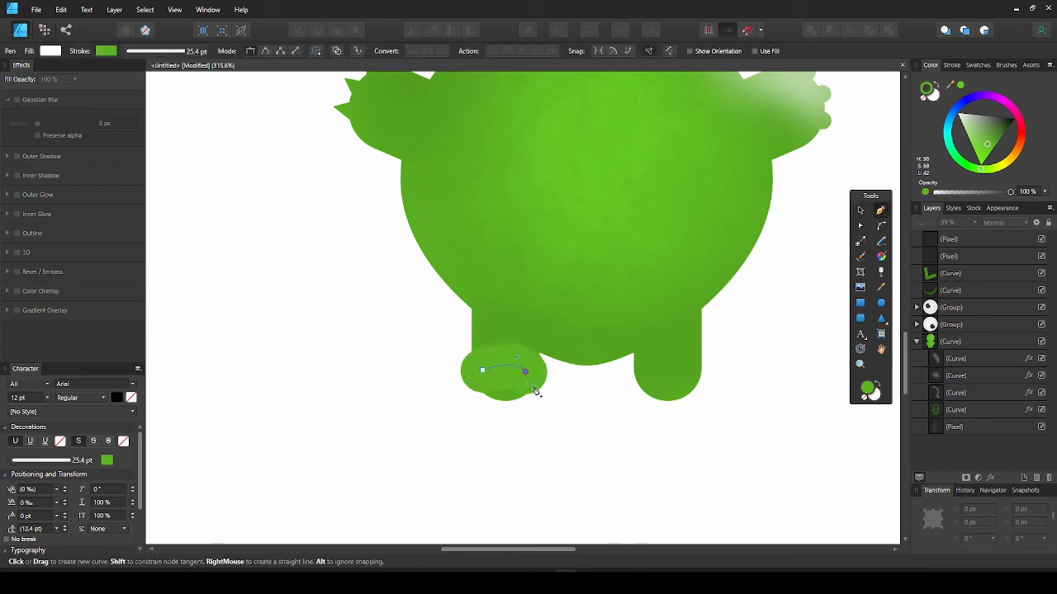
{"action": "left_click", "coordinate": [951, 66]}
{"action": "left_click_drag", "start_coordinate": [972, 99], "coordinate": [959, 99]}
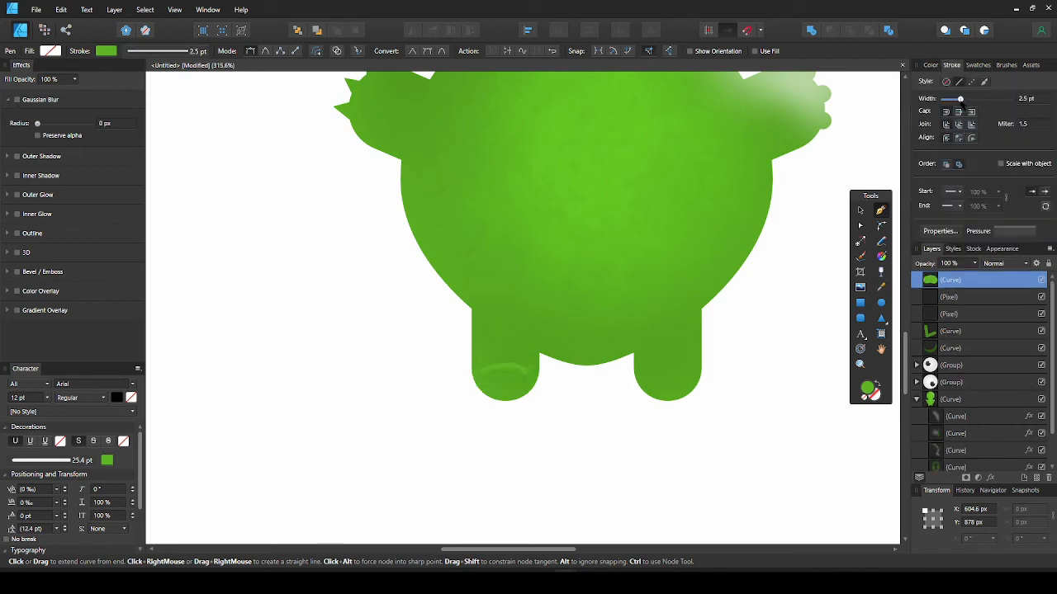
- Reposition the toe curve's left end and adjust its bend with the Node Tool
{"action": "left_click", "coordinate": [860, 226]}
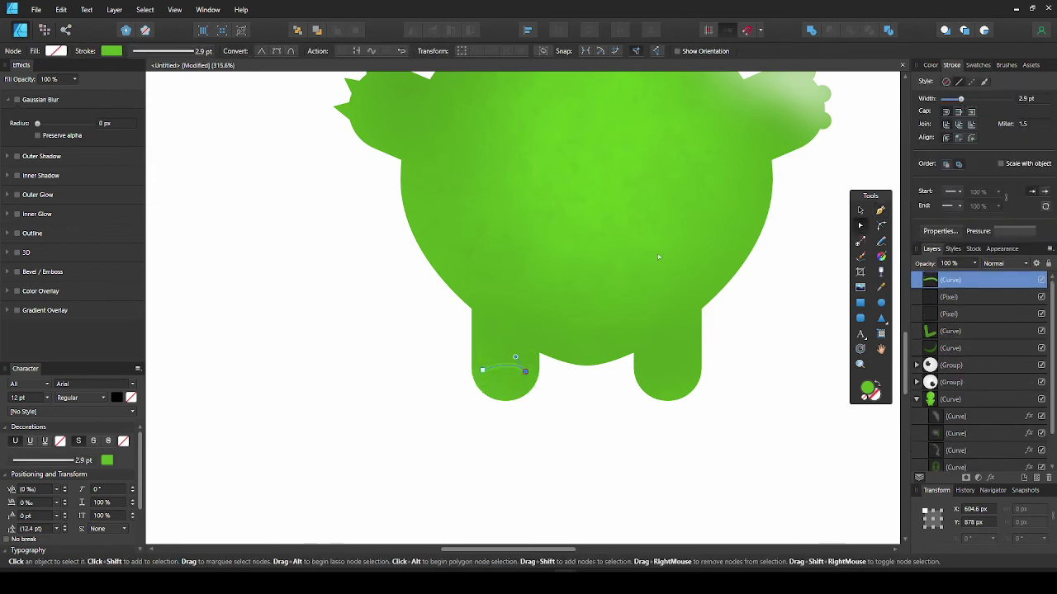
{"action": "scroll", "coordinate": [492, 376], "scroll_direction": "up", "scroll_amount": 1}
{"action": "left_click_drag", "start_coordinate": [472, 382], "coordinate": [521, 378]}
{"action": "left_click", "coordinate": [484, 385]}
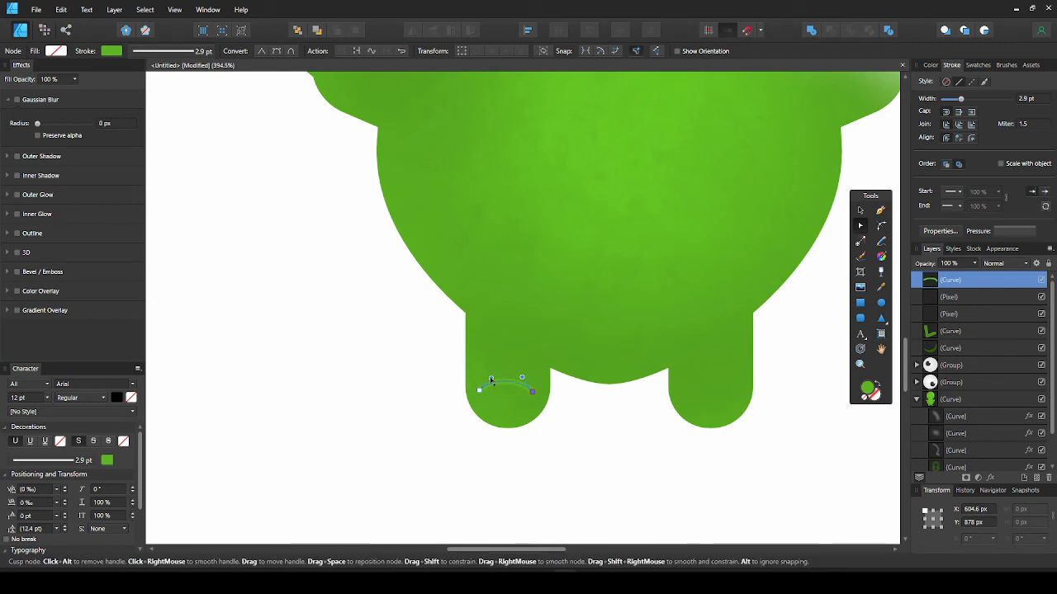
{"action": "left_click", "coordinate": [931, 65]}
- Darken the toe curve's green, blur it about 2 px, reshape its right end and deselect
{"action": "left_click_drag", "start_coordinate": [990, 141], "coordinate": [995, 147]}
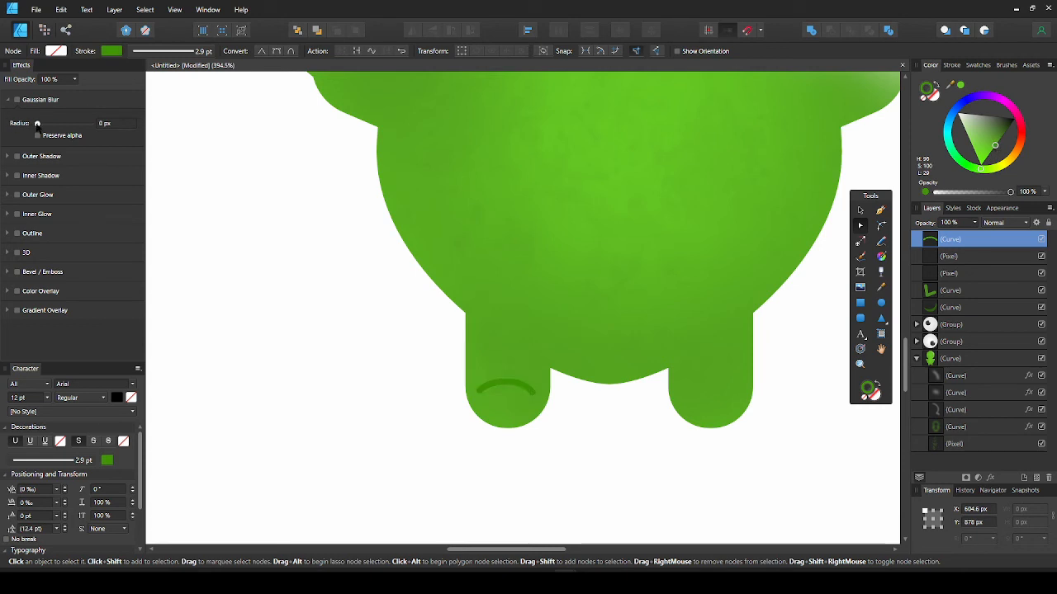
{"action": "left_click_drag", "start_coordinate": [37, 123], "coordinate": [51, 123]}
{"action": "left_click_drag", "start_coordinate": [52, 123], "coordinate": [51, 123]}
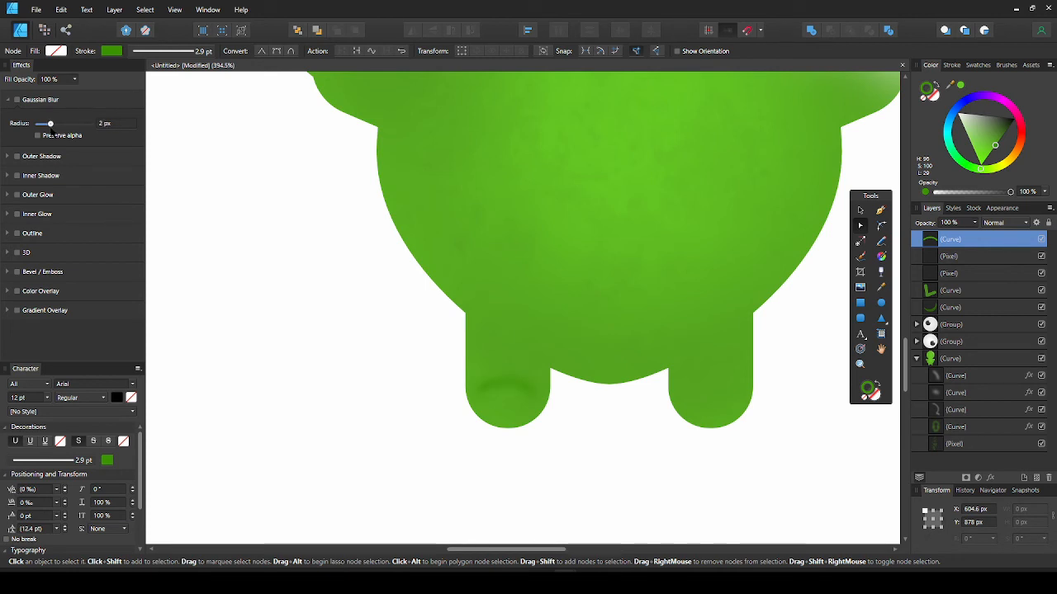
{"action": "scroll", "coordinate": [312, 316], "scroll_direction": "down", "scroll_amount": 5}
{"action": "scroll", "coordinate": [312, 316], "scroll_direction": "down", "scroll_amount": 3}
{"action": "scroll", "coordinate": [333, 323], "scroll_direction": "up", "scroll_amount": 3}
{"action": "scroll", "coordinate": [334, 323], "scroll_direction": "up", "scroll_amount": 3}
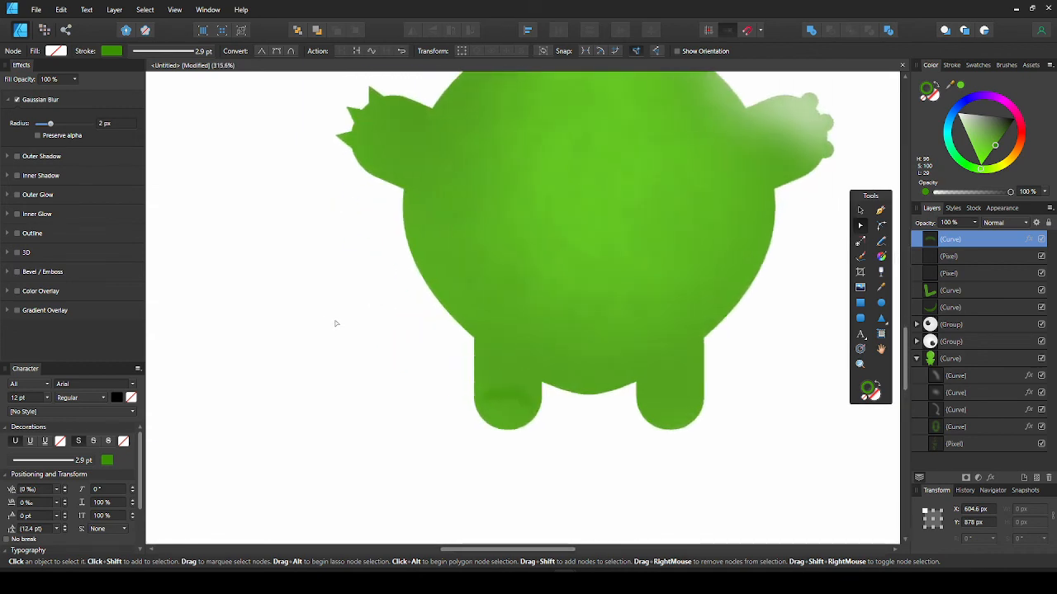
{"action": "scroll", "coordinate": [334, 323], "scroll_direction": "up", "scroll_amount": 3}
{"action": "scroll", "coordinate": [353, 338], "scroll_direction": "up", "scroll_amount": 2}
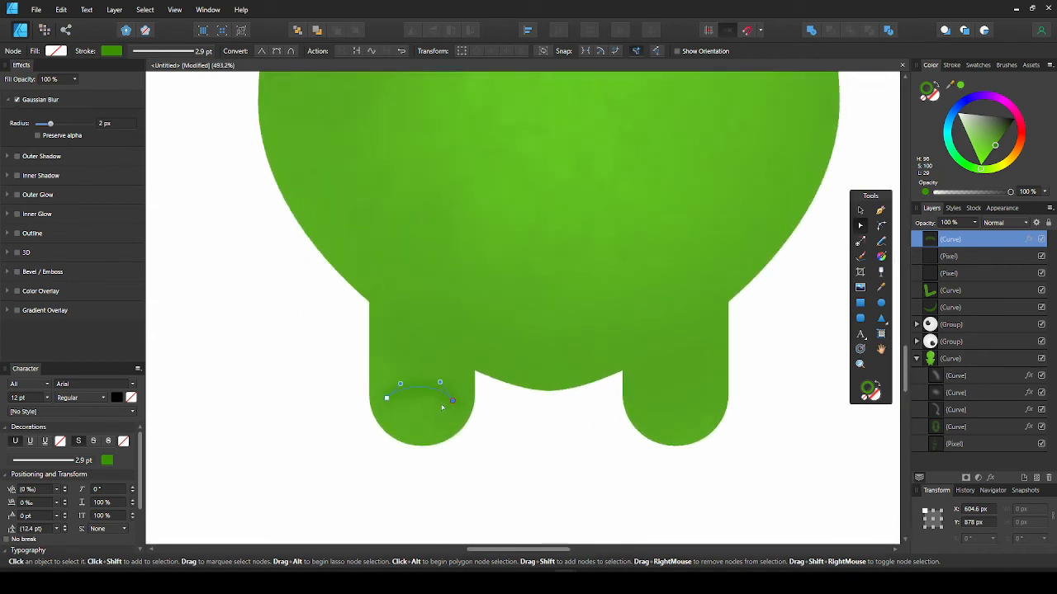
{"action": "left_click_drag", "start_coordinate": [452, 401], "coordinate": [458, 402]}
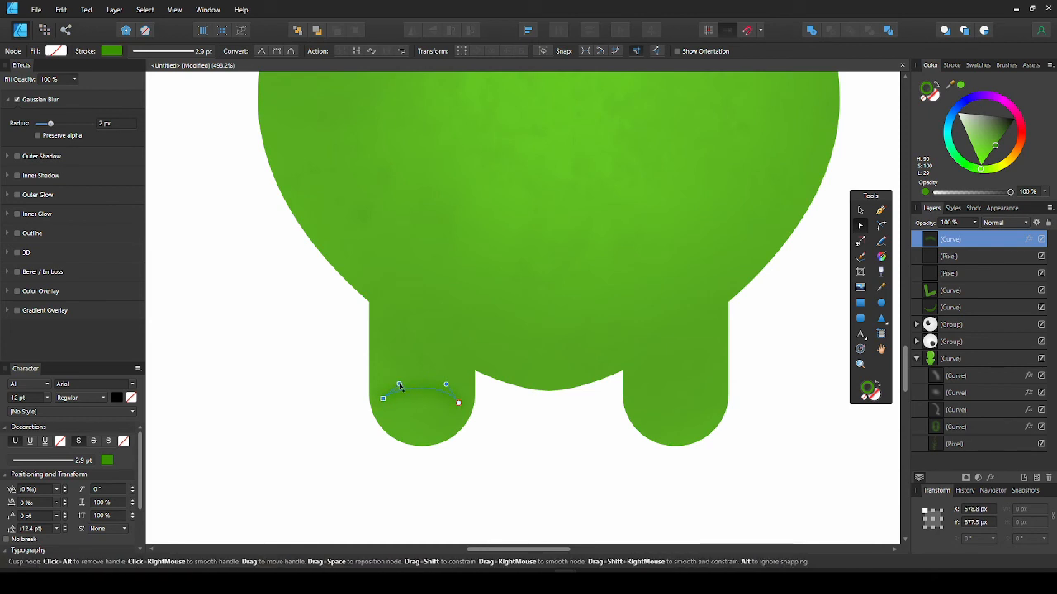
{"action": "left_click", "coordinate": [510, 423]}
{"action": "scroll", "coordinate": [474, 404], "scroll_direction": "down", "scroll_amount": 5}
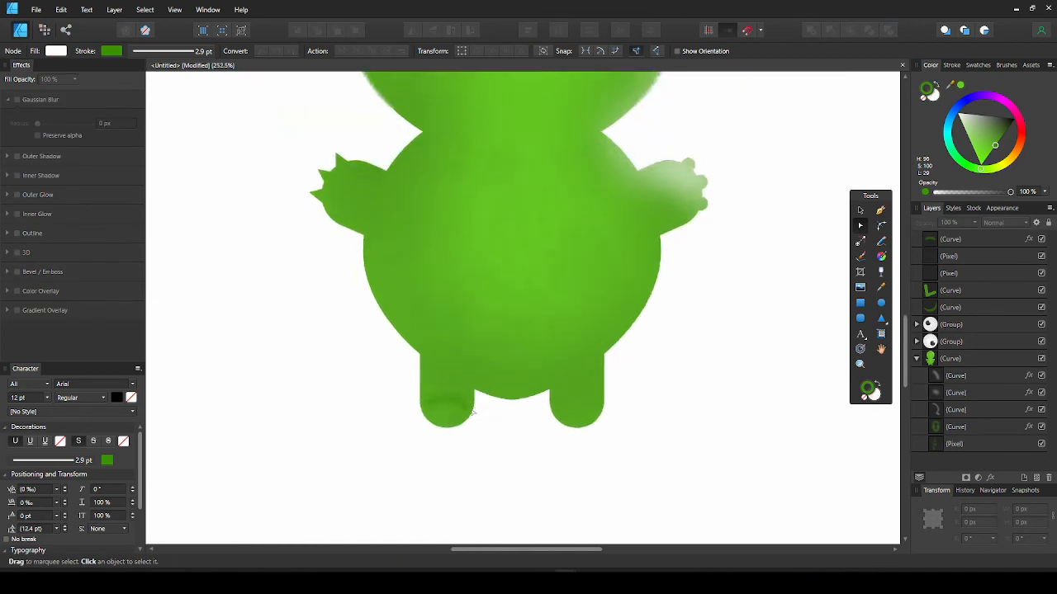
{"action": "scroll", "coordinate": [404, 403], "scroll_direction": "up", "scroll_amount": 5}
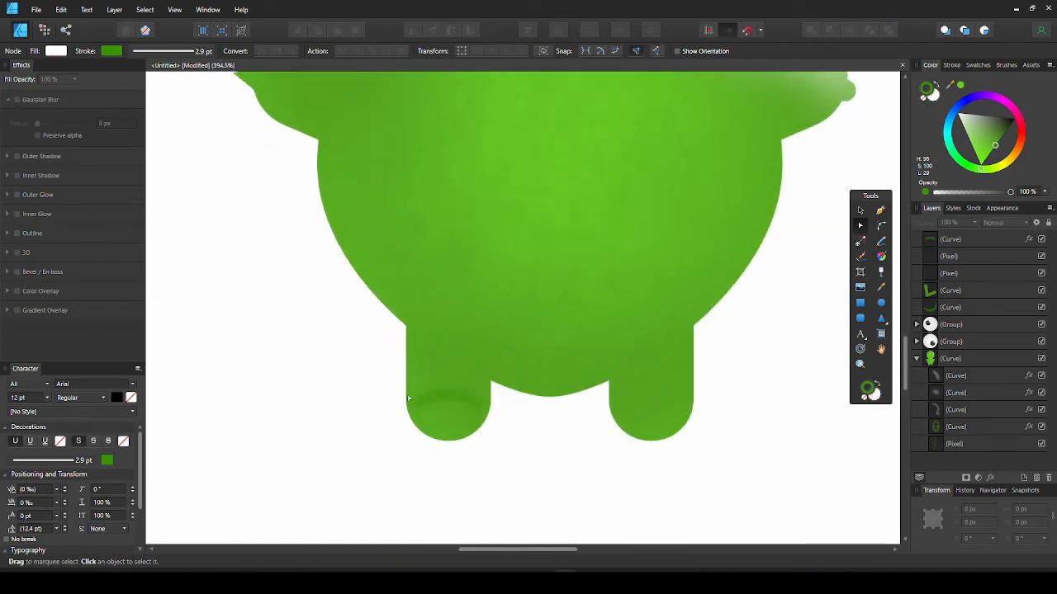
{"action": "scroll", "coordinate": [404, 403], "scroll_direction": "up", "scroll_amount": 3}
- Draw a second short arc on the left foot in brighter green with about 2.5 px blur
{"action": "left_click", "coordinate": [880, 210]}
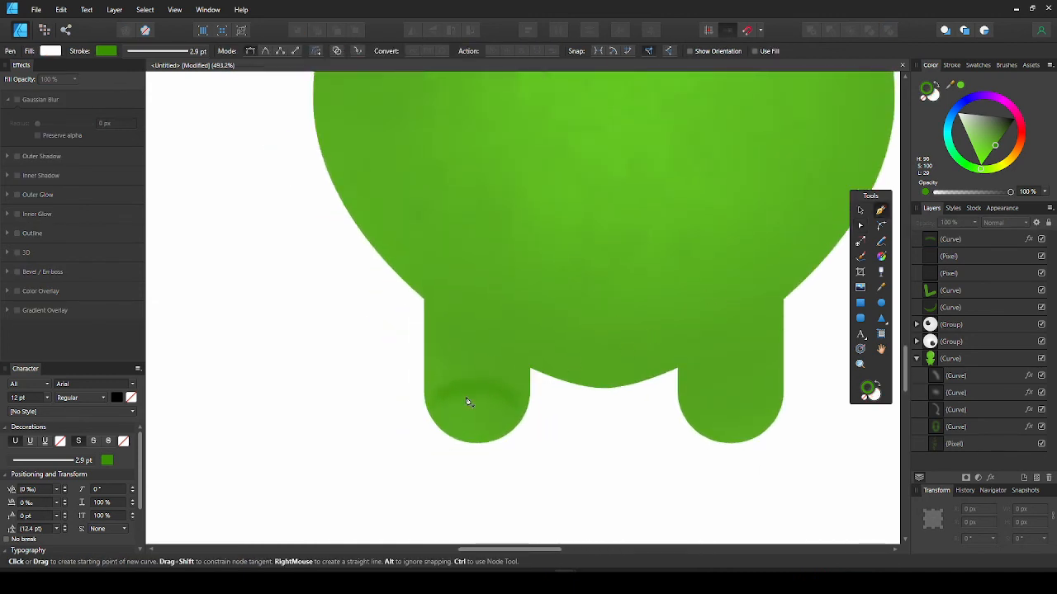
{"action": "left_click", "coordinate": [460, 403]}
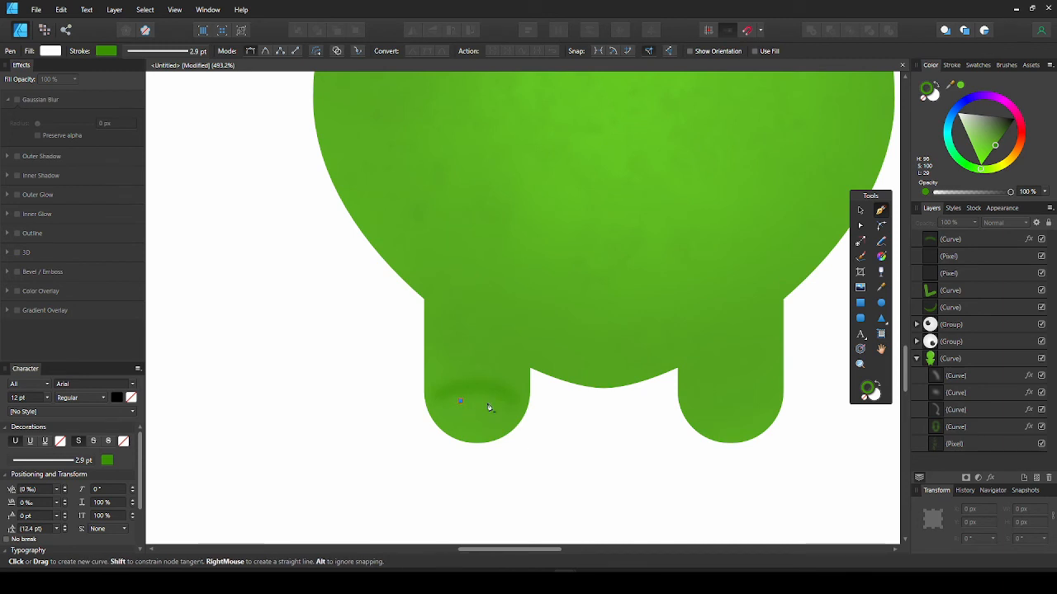
{"action": "left_click_drag", "start_coordinate": [495, 404], "coordinate": [482, 393]}
{"action": "key", "text": "Escape"}
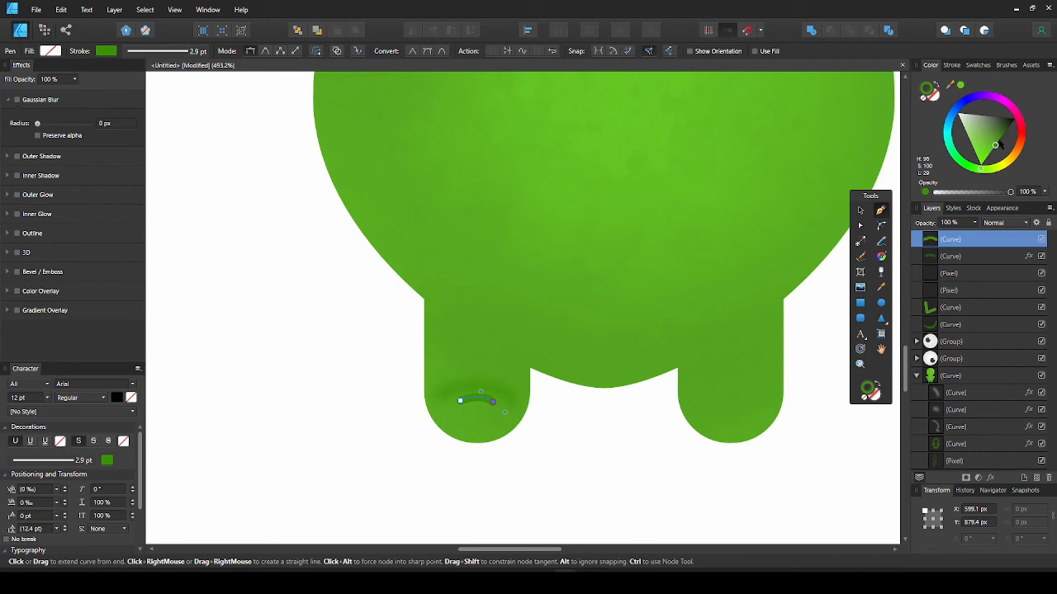
{"action": "mouse_move", "coordinate": [999, 145]}
{"action": "left_mouse_down"}
{"action": "mouse_move", "coordinate": [988, 161]}
{"action": "mouse_move", "coordinate": [981, 145]}
{"action": "left_mouse_up"}
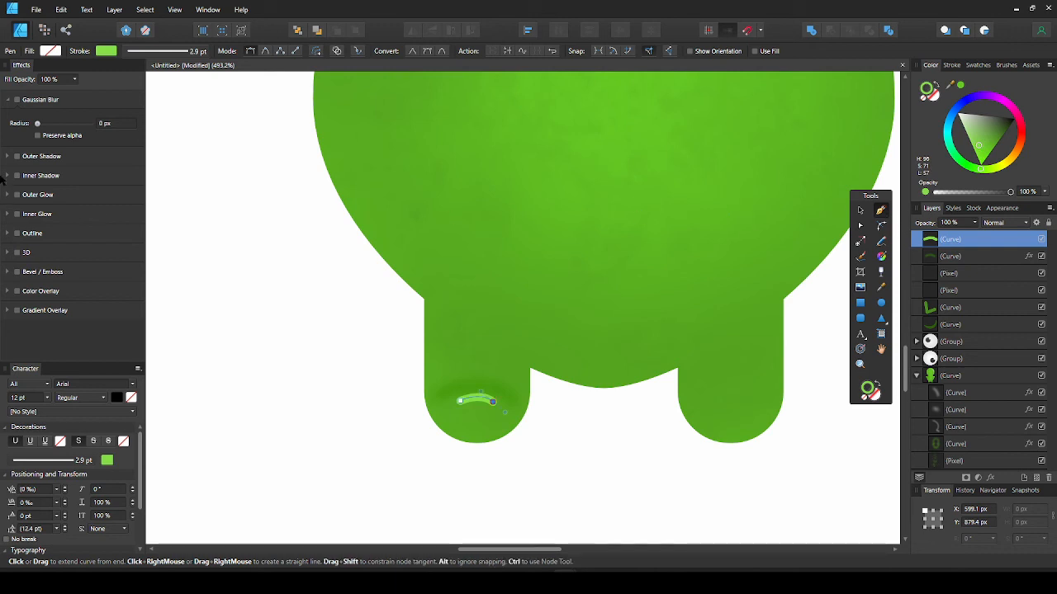
{"action": "left_click_drag", "start_coordinate": [37, 123], "coordinate": [51, 123]}
{"action": "scroll", "coordinate": [303, 350], "scroll_direction": "down", "scroll_amount": 3}
{"action": "scroll", "coordinate": [313, 355], "scroll_direction": "down", "scroll_amount": 3}
{"action": "scroll", "coordinate": [326, 363], "scroll_direction": "down", "scroll_amount": 2}
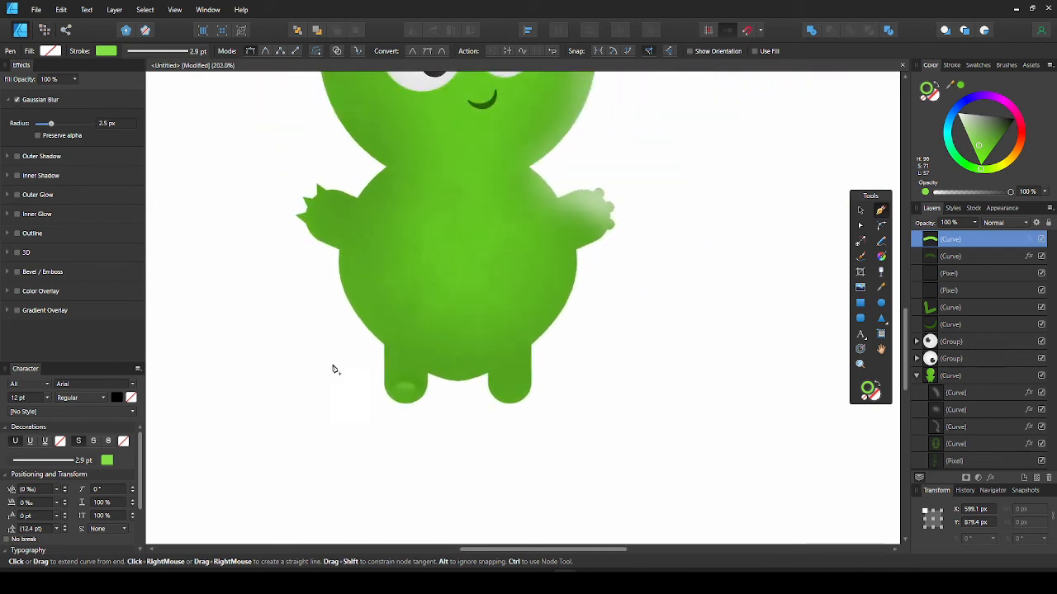
{"action": "scroll", "coordinate": [335, 367], "scroll_direction": "down", "scroll_amount": 2}
{"action": "scroll", "coordinate": [337, 370], "scroll_direction": "down", "scroll_amount": 2}
{"action": "scroll", "coordinate": [337, 369], "scroll_direction": "up", "scroll_amount": 3}
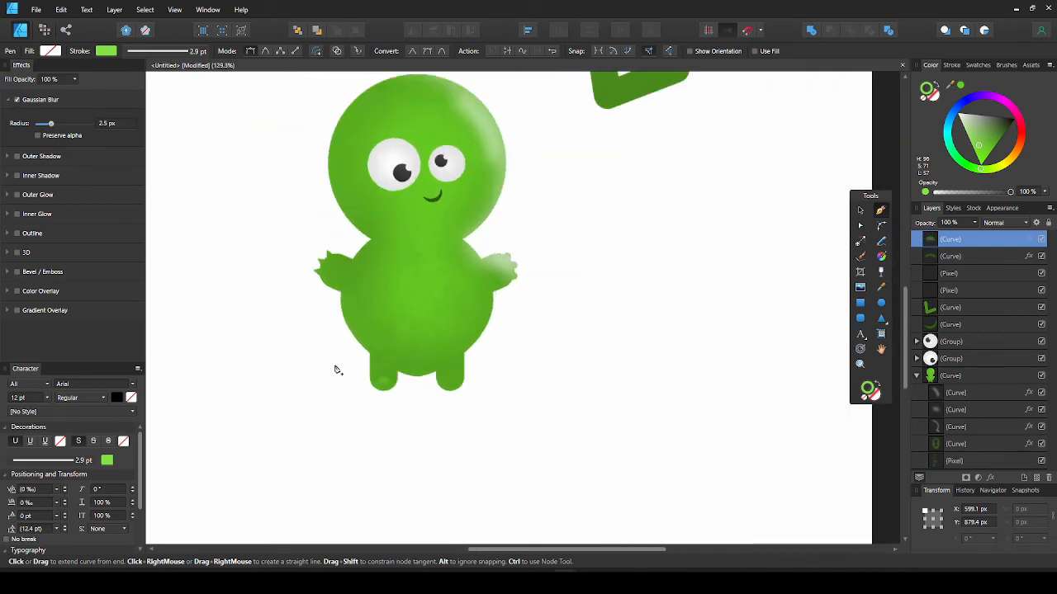
{"action": "scroll", "coordinate": [318, 330], "scroll_direction": "up", "scroll_amount": 3}
{"action": "scroll", "coordinate": [328, 337], "scroll_direction": "up", "scroll_amount": 2}
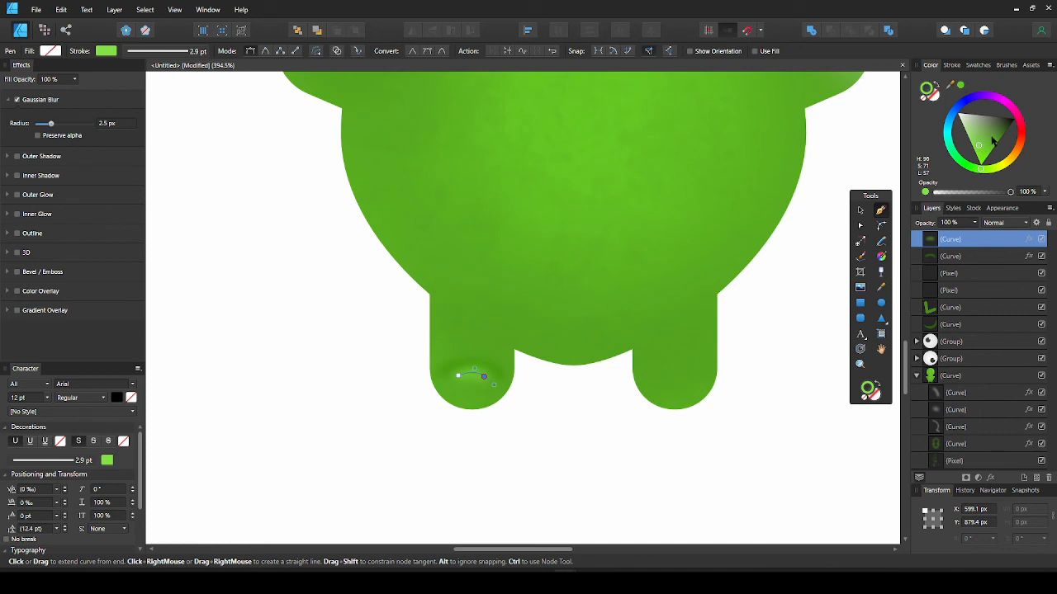
{"action": "left_click_drag", "start_coordinate": [988, 145], "coordinate": [982, 157]}
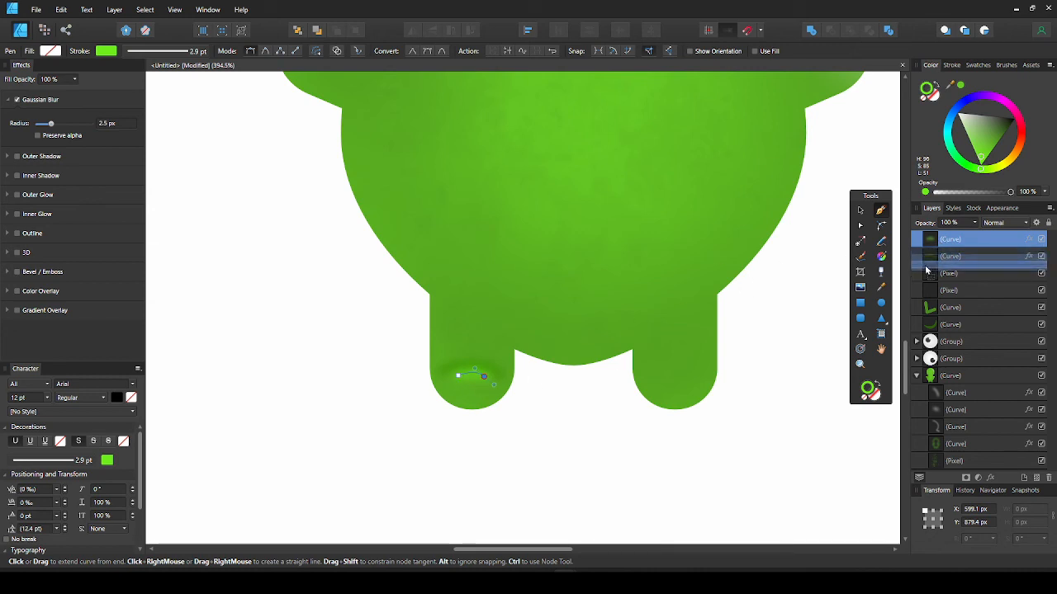
- Reselect the new toe curve in the layers and thin its stroke width
{"action": "left_click", "coordinate": [950, 256]}
{"action": "scroll", "coordinate": [482, 421], "scroll_direction": "up", "scroll_amount": 2}
{"action": "scroll", "coordinate": [482, 421], "scroll_direction": "down", "scroll_amount": 2}
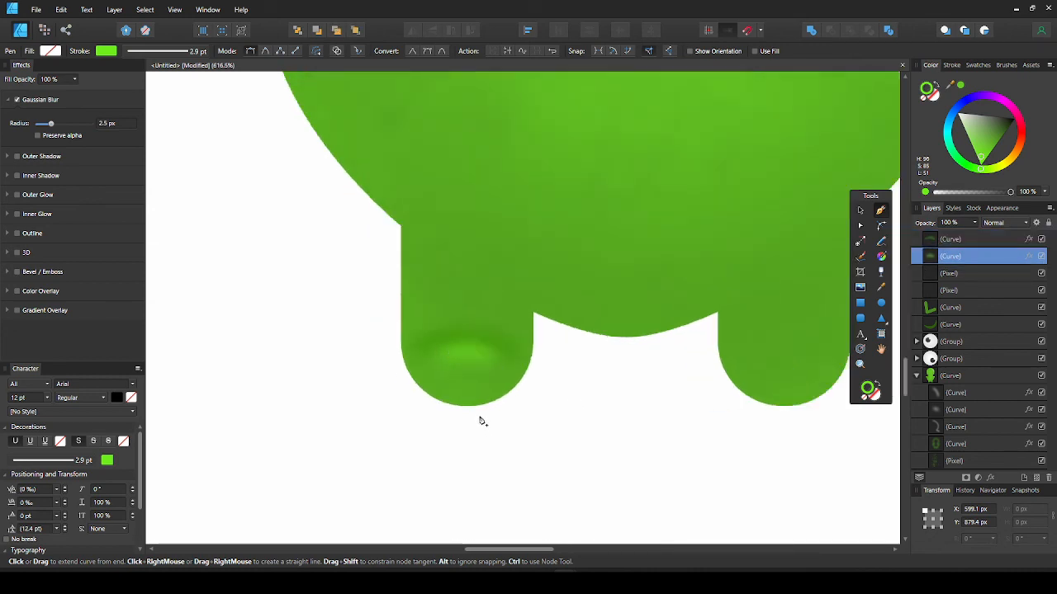
{"action": "scroll", "coordinate": [482, 421], "scroll_direction": "up", "scroll_amount": 1}
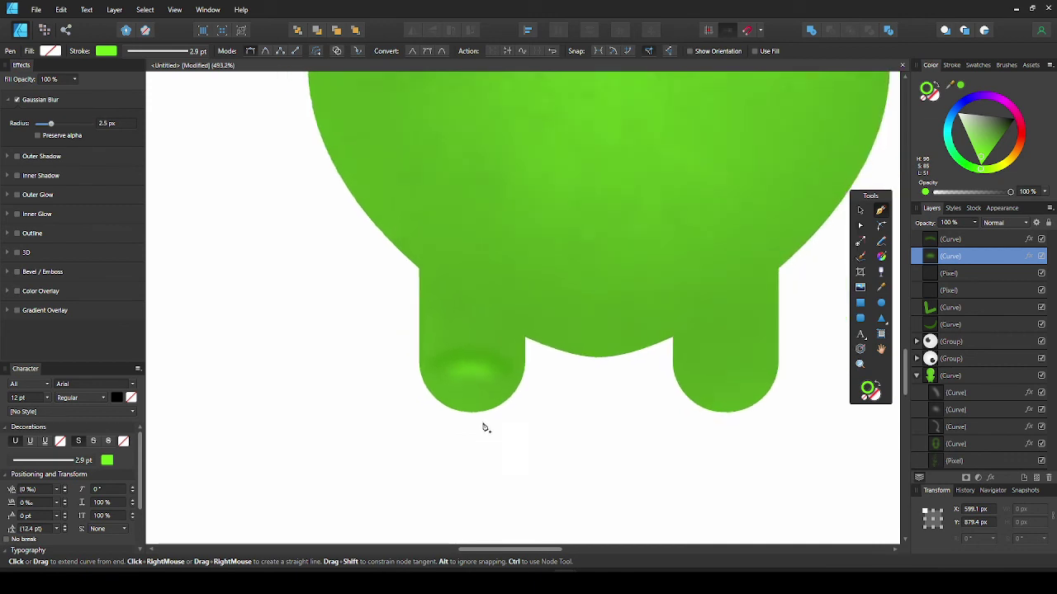
{"action": "left_click", "coordinate": [962, 239]}
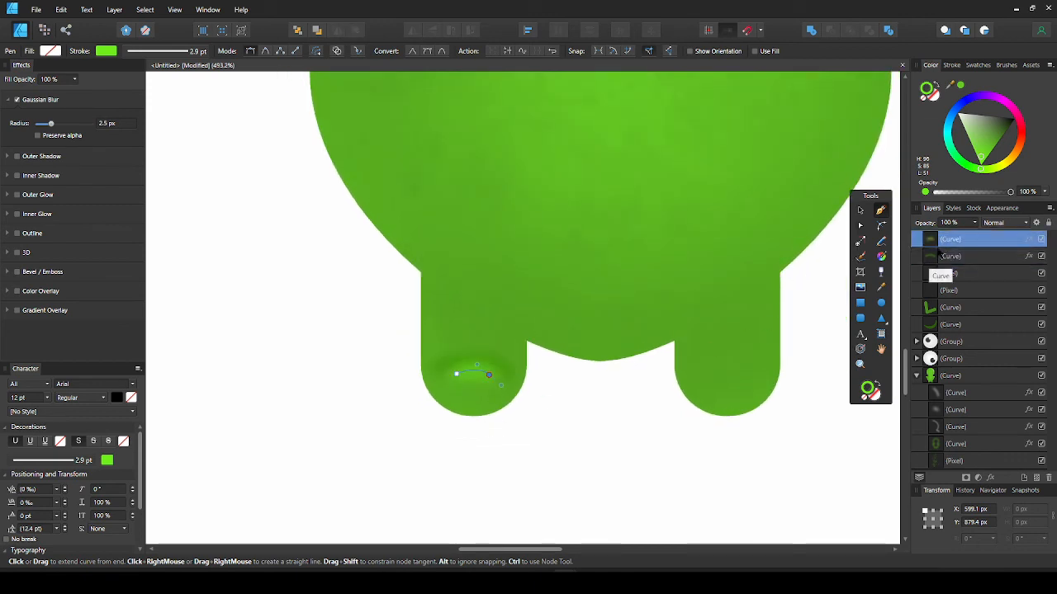
{"action": "left_click", "coordinate": [952, 65]}
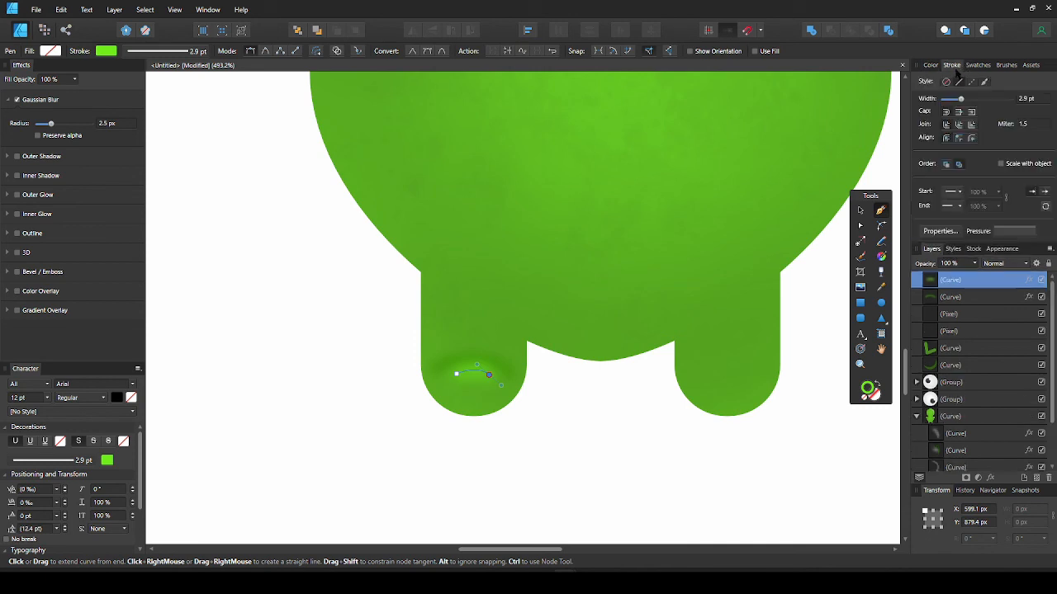
{"action": "left_click_drag", "start_coordinate": [961, 99], "coordinate": [961, 98]}
{"action": "scroll", "coordinate": [634, 392], "scroll_direction": "down", "scroll_amount": 4}
{"action": "scroll", "coordinate": [634, 392], "scroll_direction": "down", "scroll_amount": 3}
{"action": "scroll", "coordinate": [634, 392], "scroll_direction": "up", "scroll_amount": 3}
{"action": "scroll", "coordinate": [634, 392], "scroll_direction": "up", "scroll_amount": 2}
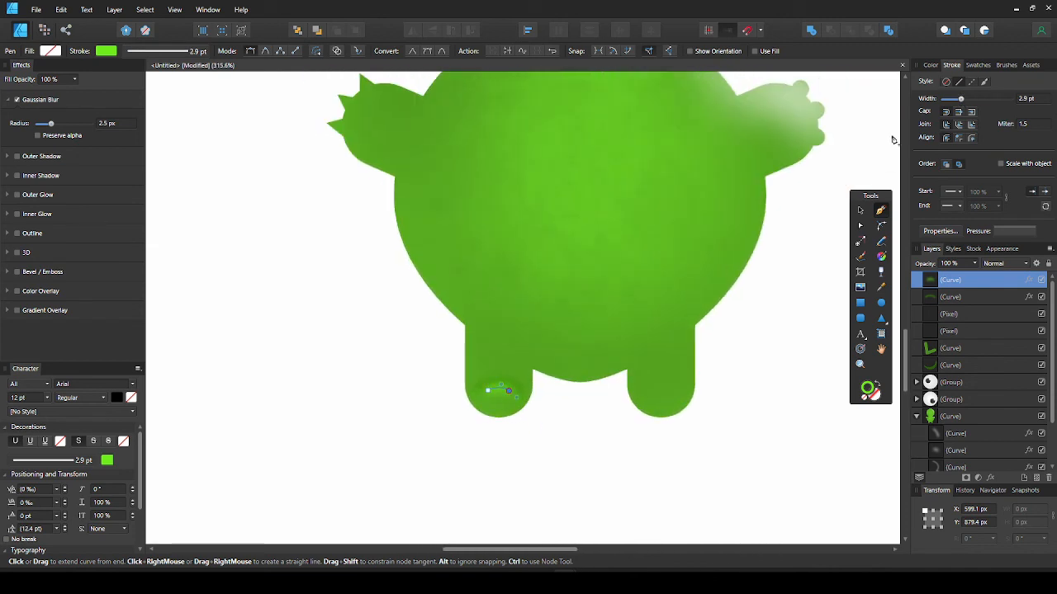
{"action": "left_click", "coordinate": [930, 65]}
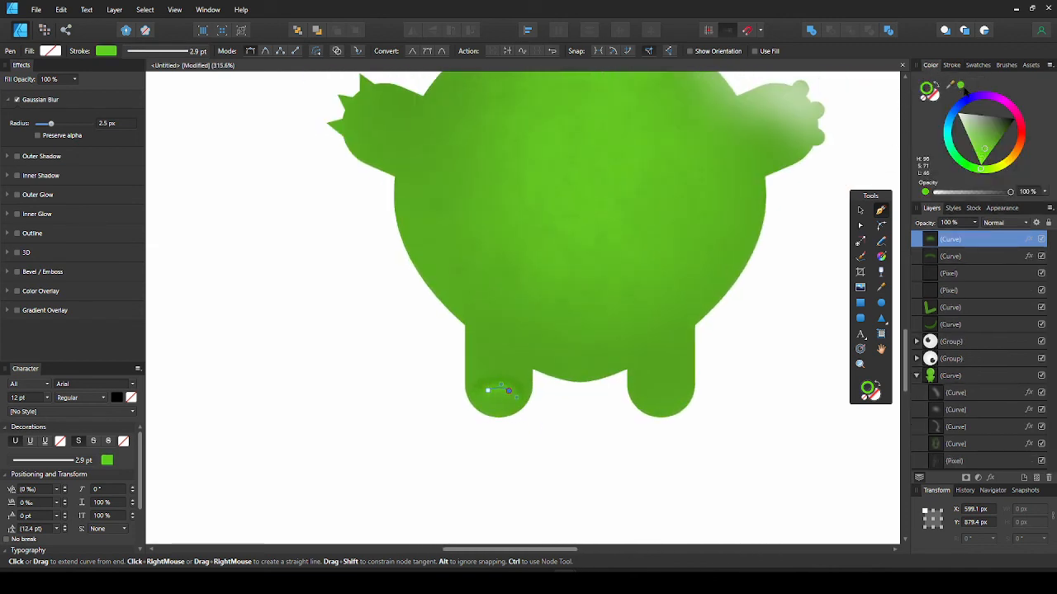
{"action": "scroll", "coordinate": [540, 361], "scroll_direction": "down", "scroll_amount": 3}
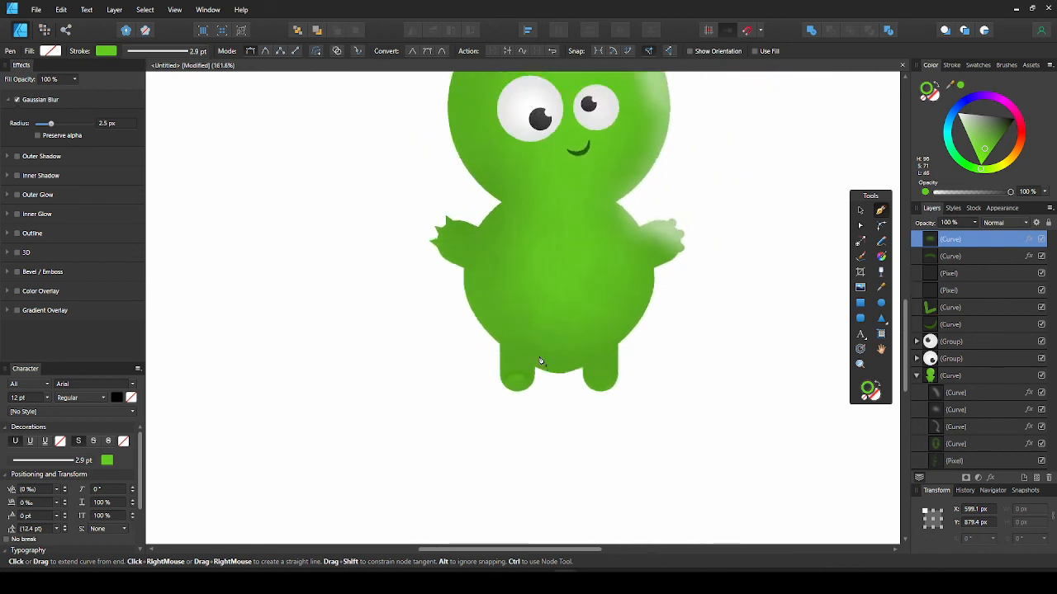
{"action": "scroll", "coordinate": [541, 361], "scroll_direction": "up", "scroll_amount": 2}
- Select the larger toe arc and pull both end nodes inward
{"action": "left_click", "coordinate": [860, 212]}
{"action": "left_click", "coordinate": [780, 287]}
{"action": "scroll", "coordinate": [512, 399], "scroll_direction": "down", "scroll_amount": 3}
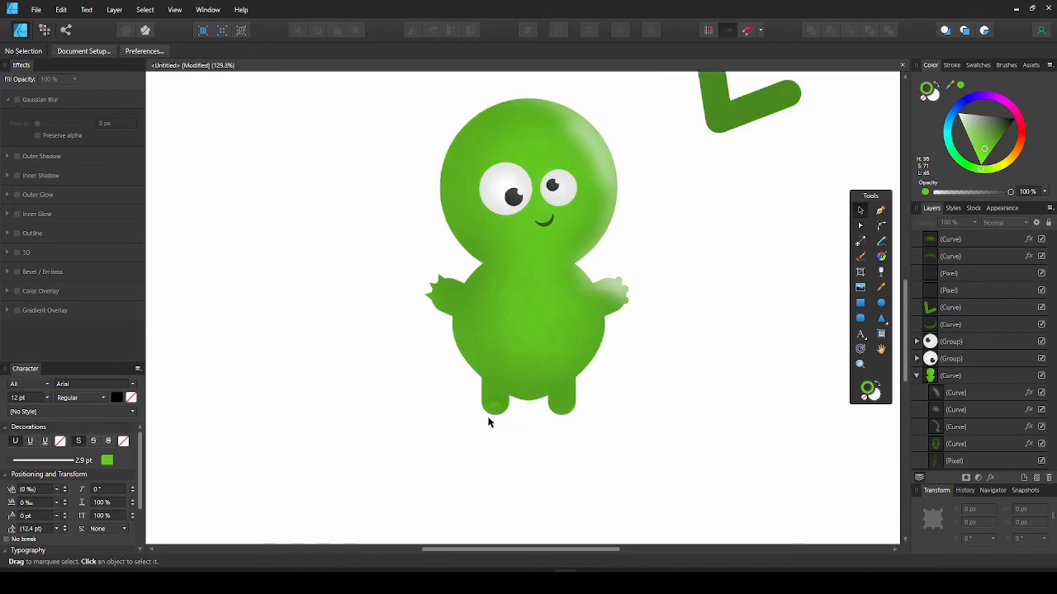
{"action": "scroll", "coordinate": [490, 423], "scroll_direction": "up", "scroll_amount": 2}
{"action": "scroll", "coordinate": [502, 397], "scroll_direction": "up", "scroll_amount": 2}
{"action": "scroll", "coordinate": [528, 330], "scroll_direction": "up", "scroll_amount": 3}
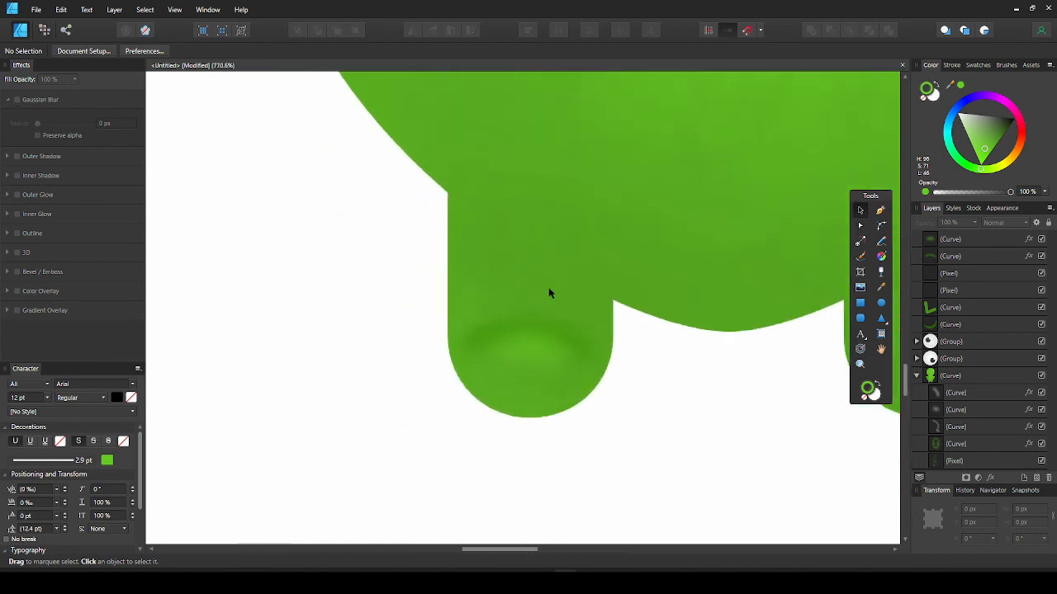
{"action": "left_click", "coordinate": [537, 324]}
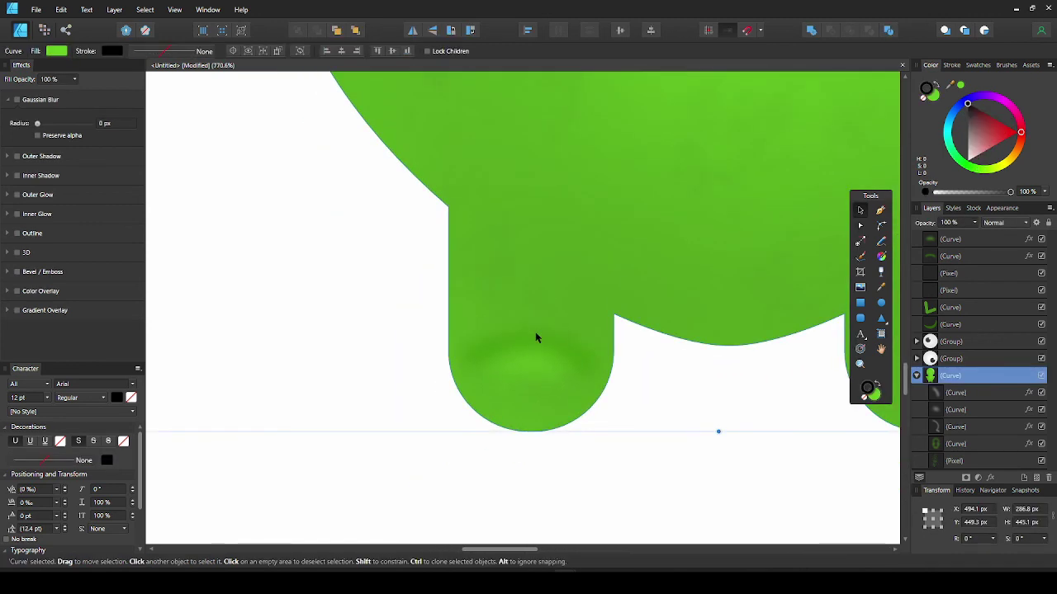
{"action": "double_click", "coordinate": [489, 355]}
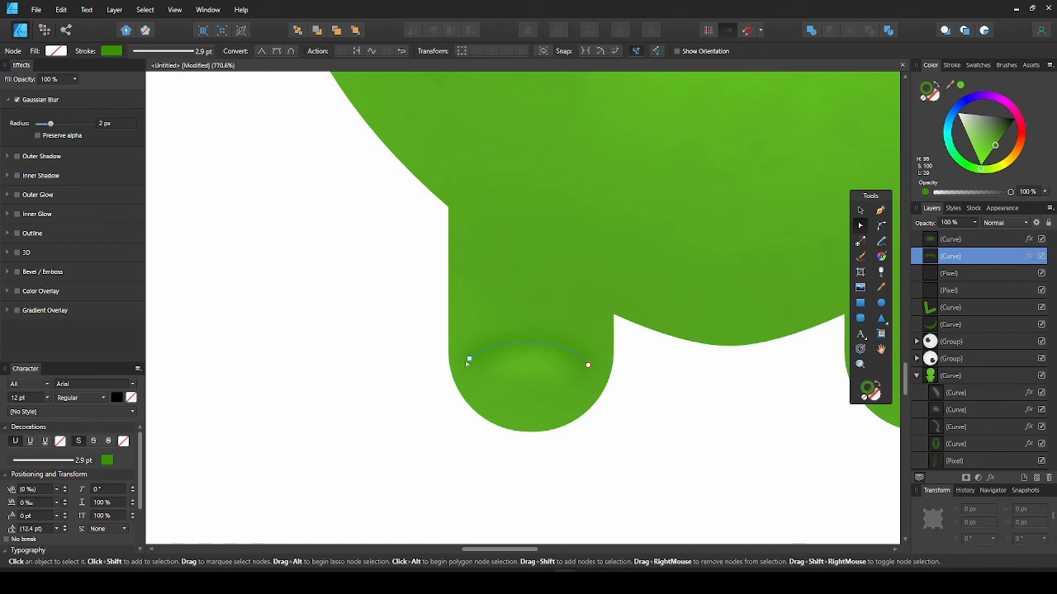
{"action": "left_click_drag", "start_coordinate": [469, 360], "coordinate": [482, 360]}
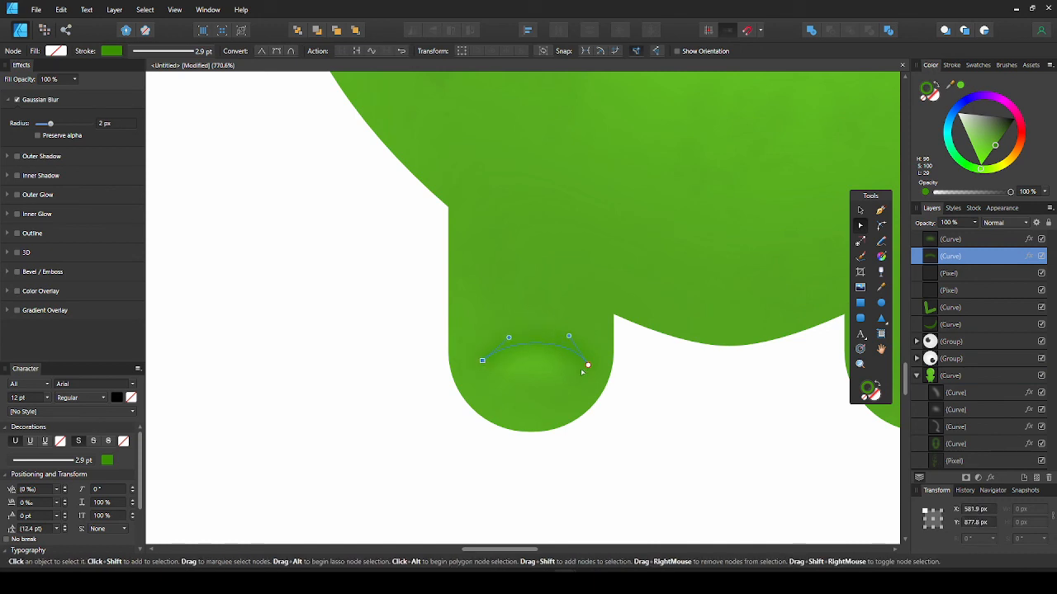
{"action": "left_click_drag", "start_coordinate": [587, 365], "coordinate": [571, 364]}
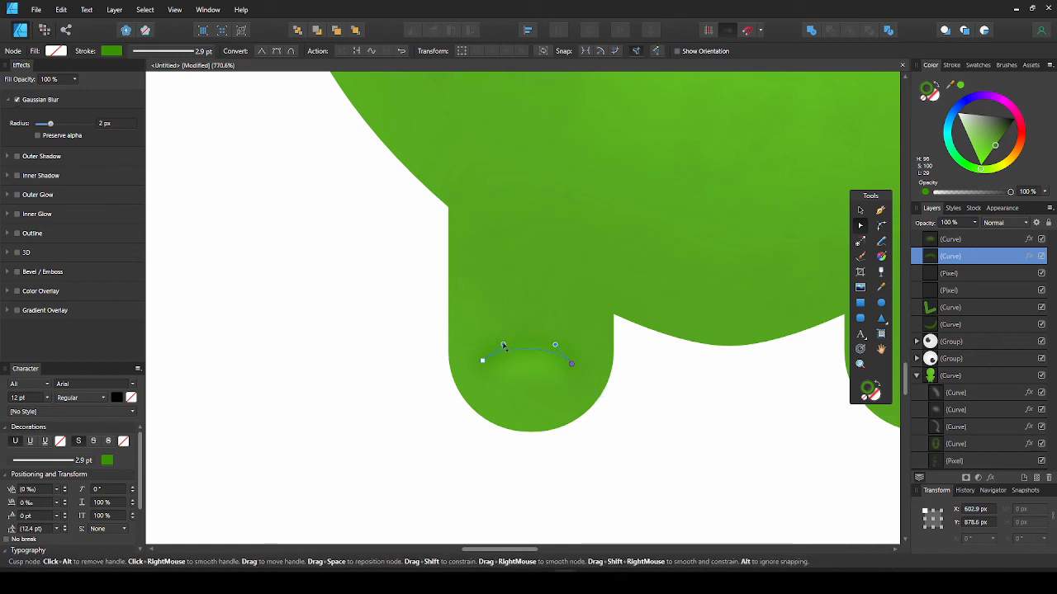
- Lower and fine-tune the smaller toe curve's left end, then clear the selection
{"action": "left_click", "coordinate": [529, 366]}
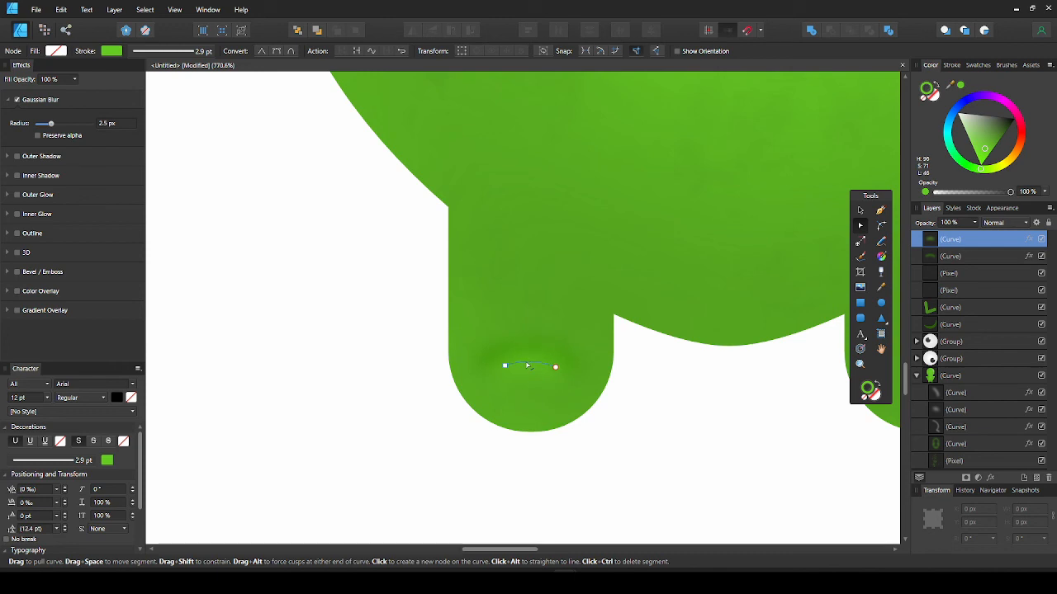
{"action": "mouse_move", "coordinate": [504, 366]}
{"action": "left_mouse_down"}
{"action": "mouse_move", "coordinate": [549, 373]}
{"action": "mouse_move", "coordinate": [502, 376]}
{"action": "left_mouse_up"}
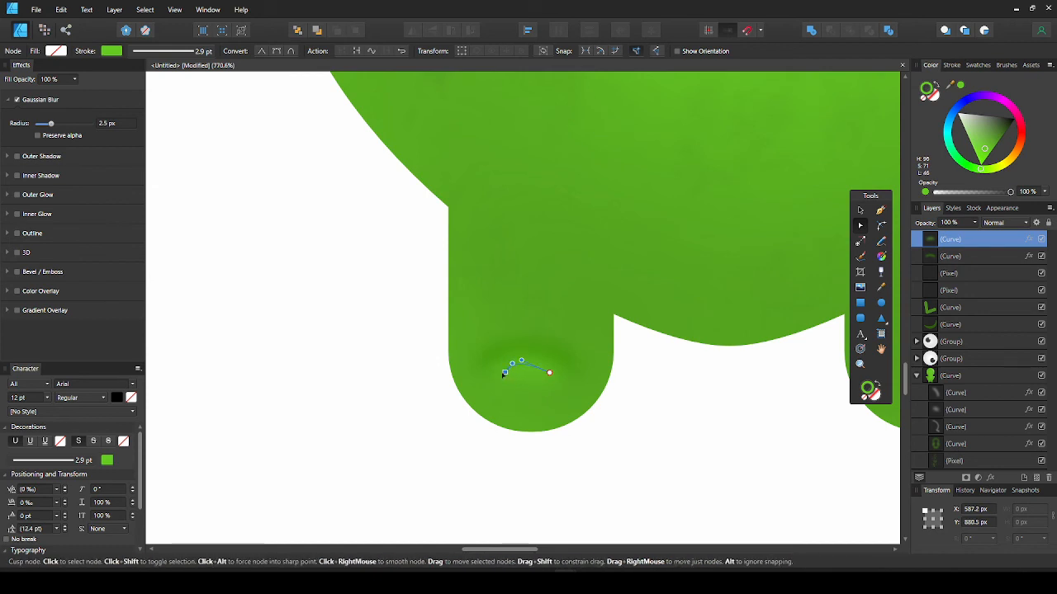
{"action": "left_click_drag", "start_coordinate": [507, 373], "coordinate": [502, 371]}
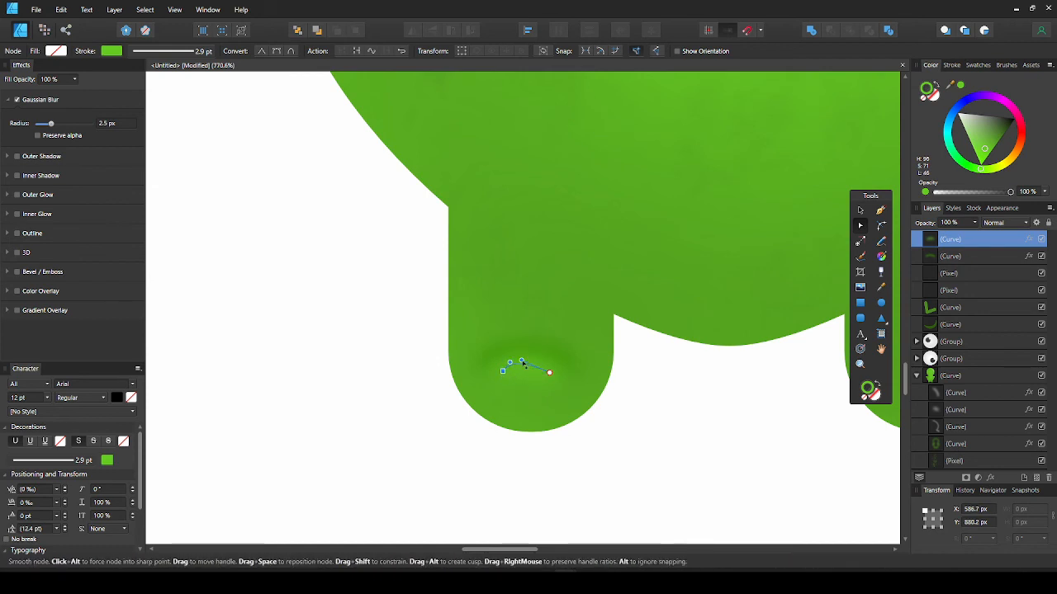
{"action": "left_click", "coordinate": [541, 388]}
{"action": "scroll", "coordinate": [545, 380], "scroll_direction": "down", "scroll_amount": 5}
{"action": "scroll", "coordinate": [549, 387], "scroll_direction": "down", "scroll_amount": 5}
{"action": "scroll", "coordinate": [555, 398], "scroll_direction": "down", "scroll_amount": 3}
{"action": "scroll", "coordinate": [495, 413], "scroll_direction": "up", "scroll_amount": 3}
{"action": "scroll", "coordinate": [492, 421], "scroll_direction": "up", "scroll_amount": 3}
{"action": "scroll", "coordinate": [488, 427], "scroll_direction": "up", "scroll_amount": 2}
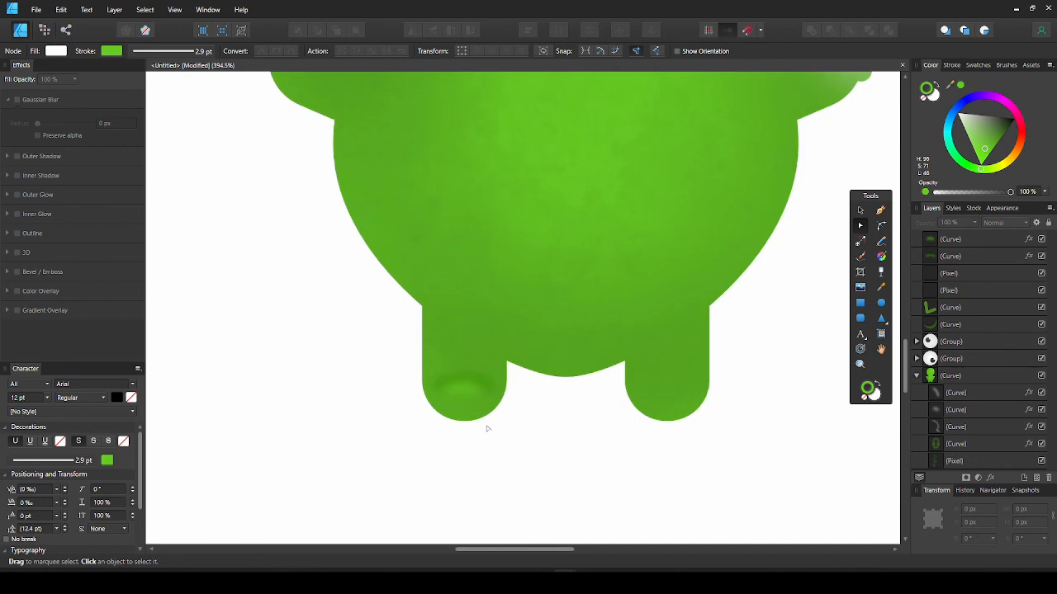
{"action": "scroll", "coordinate": [487, 428], "scroll_direction": "up", "scroll_amount": 2}
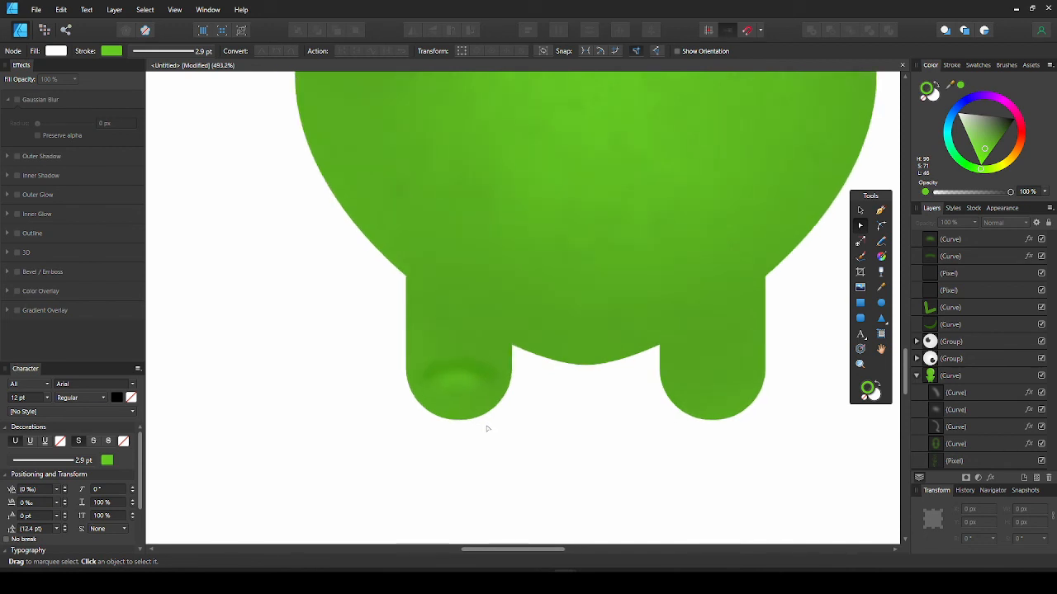
- Marquee-select the left foot's toe curves and Ctrl-drag a duplicate onto the right foot
{"action": "key", "text": "v"}
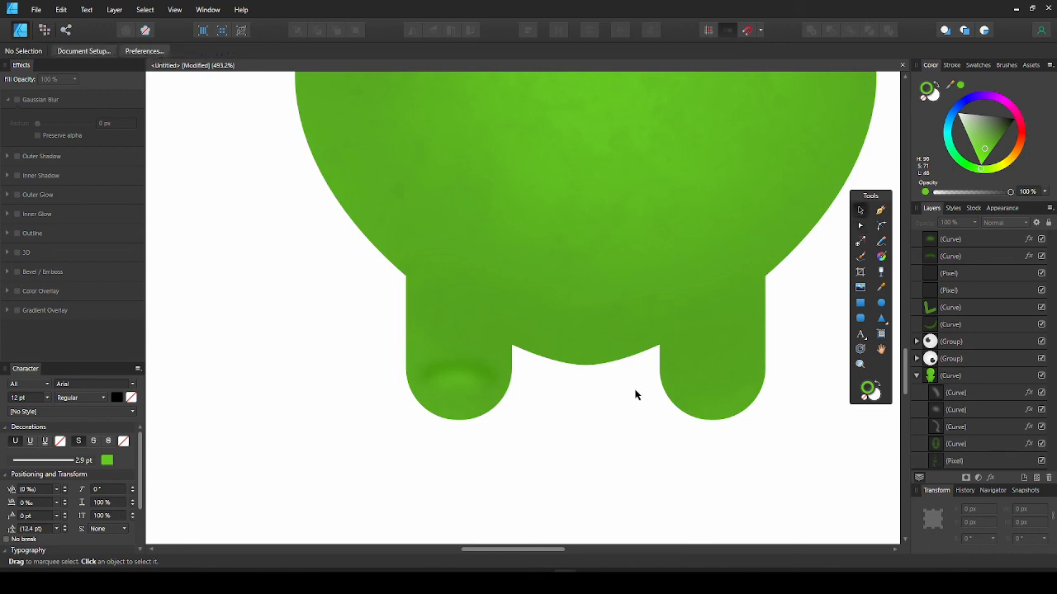
{"action": "left_click_drag", "start_coordinate": [598, 446], "coordinate": [369, 353]}
{"action": "key", "text": "ctrl+j"}
{"action": "left_click_drag", "start_coordinate": [462, 376], "coordinate": [721, 369]}
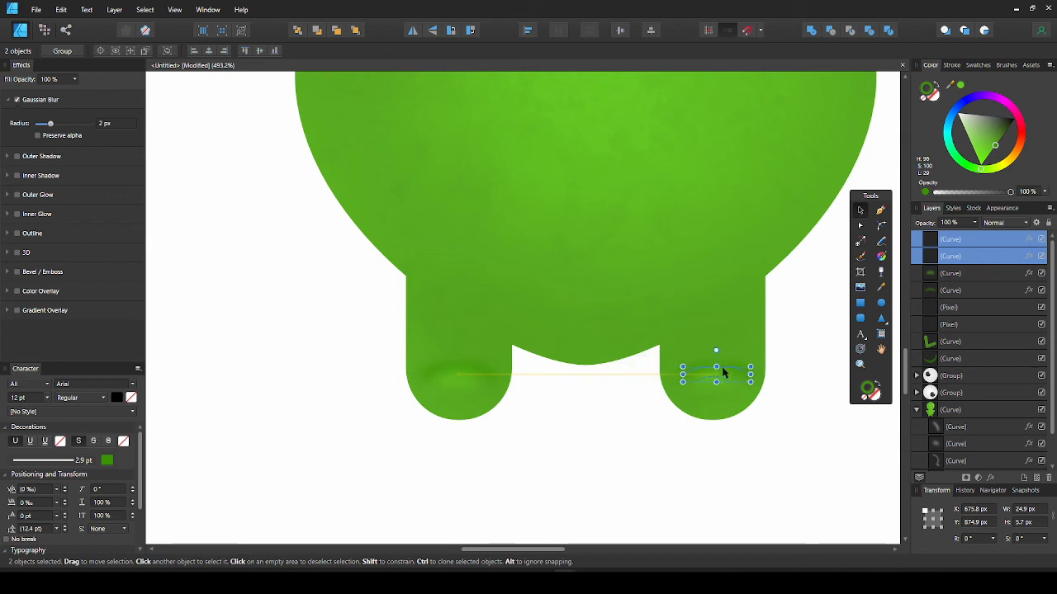
{"action": "left_click_drag", "start_coordinate": [726, 375], "coordinate": [725, 376]}
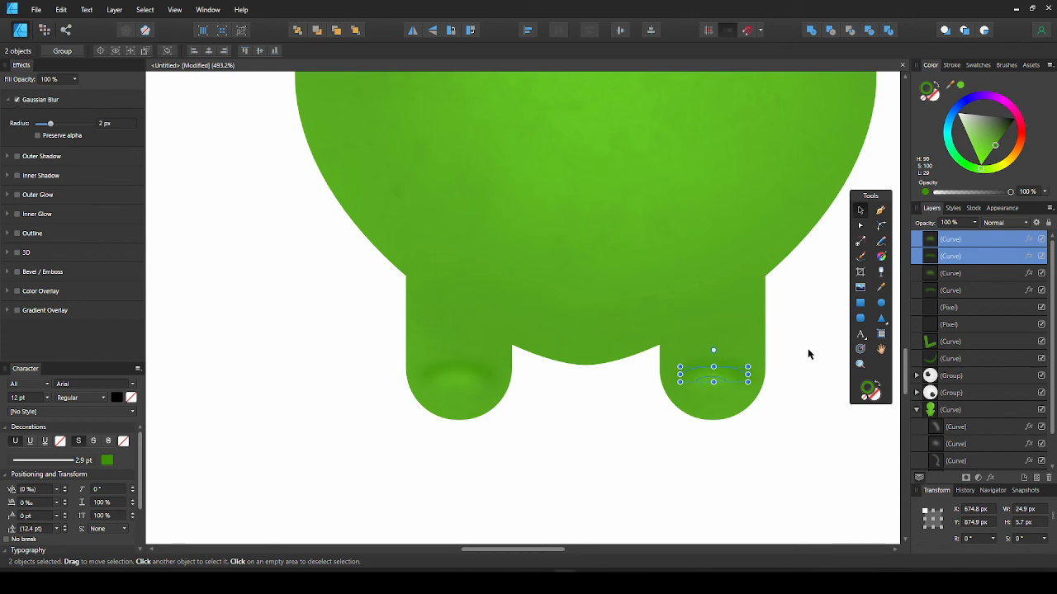
{"action": "left_click", "coordinate": [752, 344]}
{"action": "scroll", "coordinate": [753, 345], "scroll_direction": "down", "scroll_amount": 5}
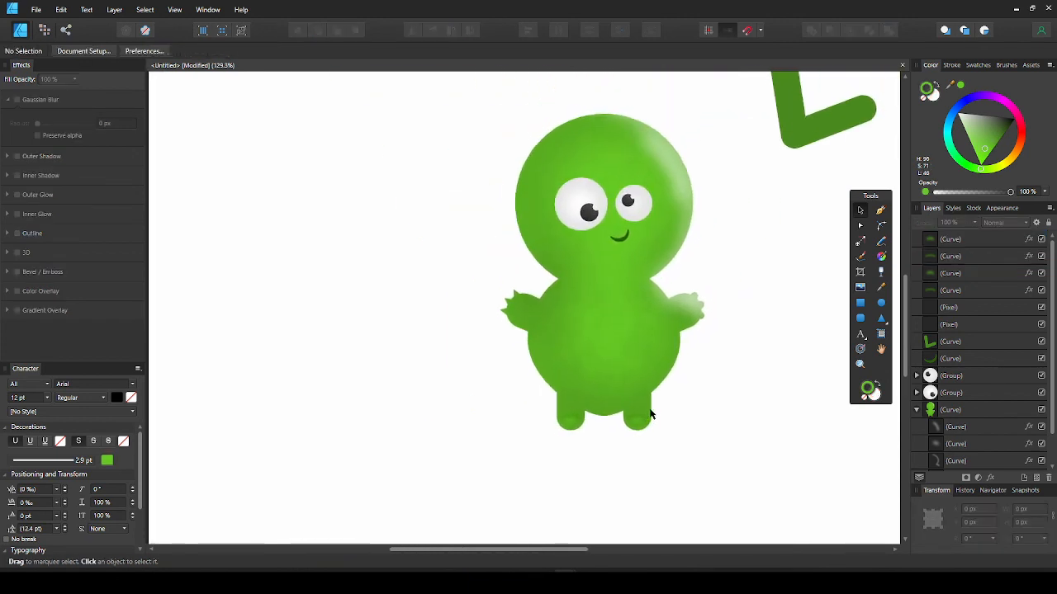
{"action": "scroll", "coordinate": [649, 417], "scroll_direction": "down", "scroll_amount": 2}
{"action": "scroll", "coordinate": [627, 421], "scroll_direction": "up", "scroll_amount": 4}
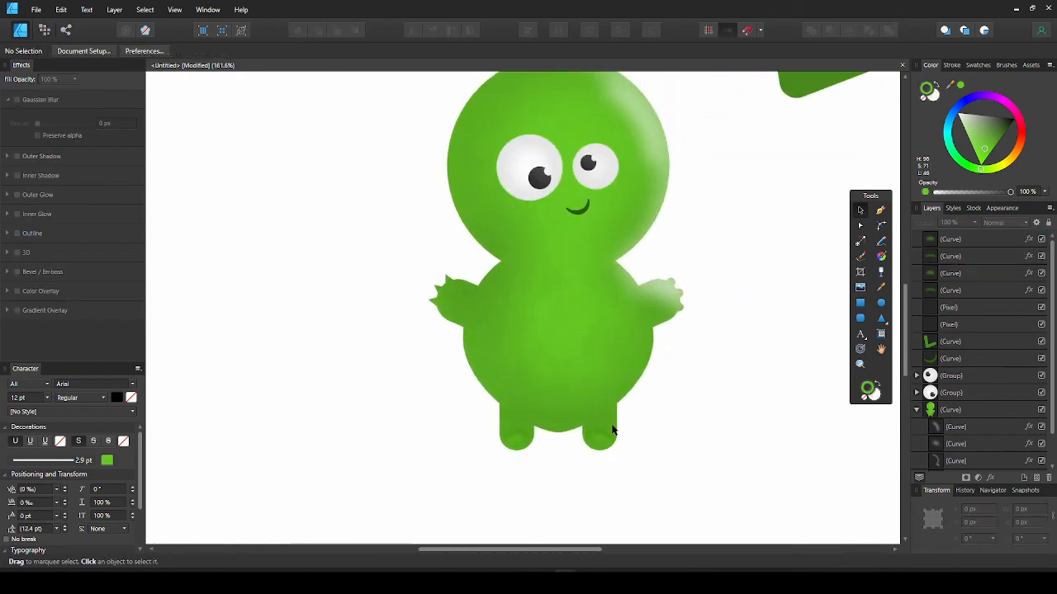
{"action": "scroll", "coordinate": [599, 446], "scroll_direction": "up", "scroll_amount": 3}
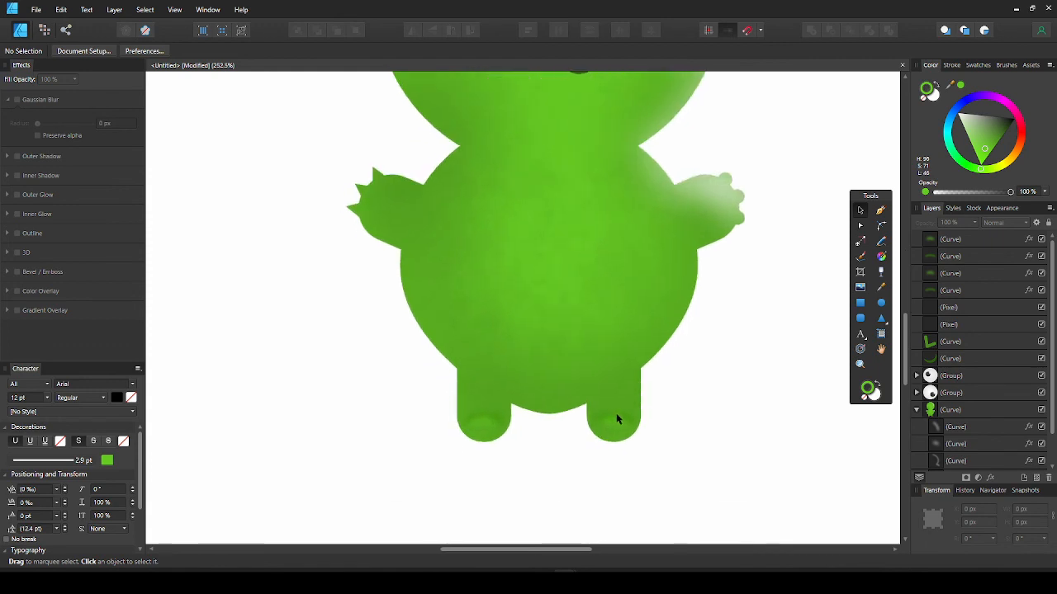
- Select the toe curves on both feet and raise their Gaussian Blur radius
{"action": "left_click", "coordinate": [616, 419]}
{"action": "mouse_move", "coordinate": [673, 431]}
{"action": "left_mouse_down"}
{"action": "mouse_move", "coordinate": [551, 442]}
{"action": "mouse_move", "coordinate": [653, 412]}
{"action": "left_mouse_up"}
{"action": "left_click", "coordinate": [615, 417]}
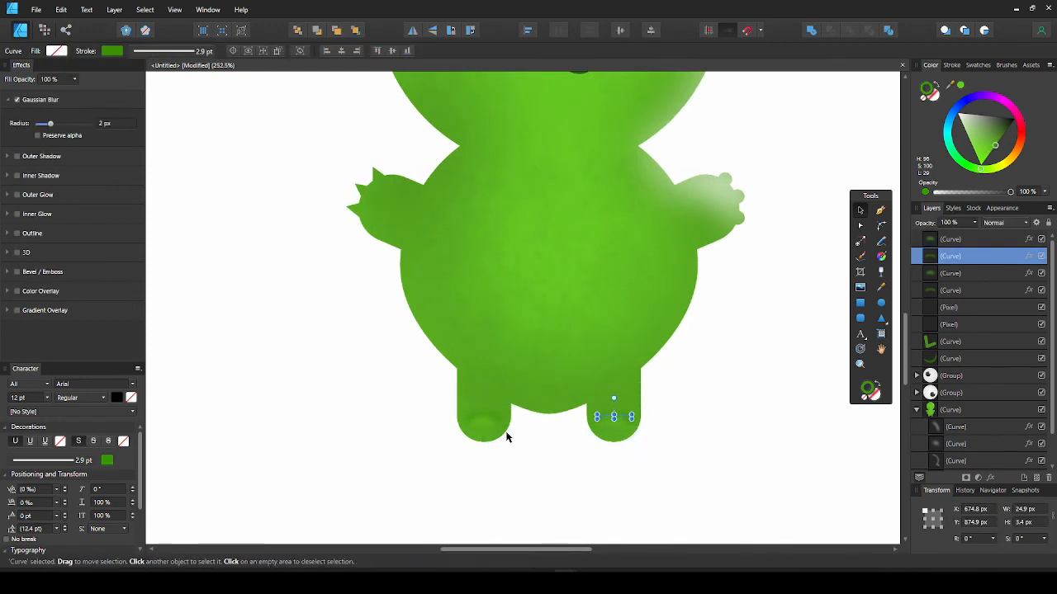
{"action": "left_click", "coordinate": [491, 419], "text": "shift"}
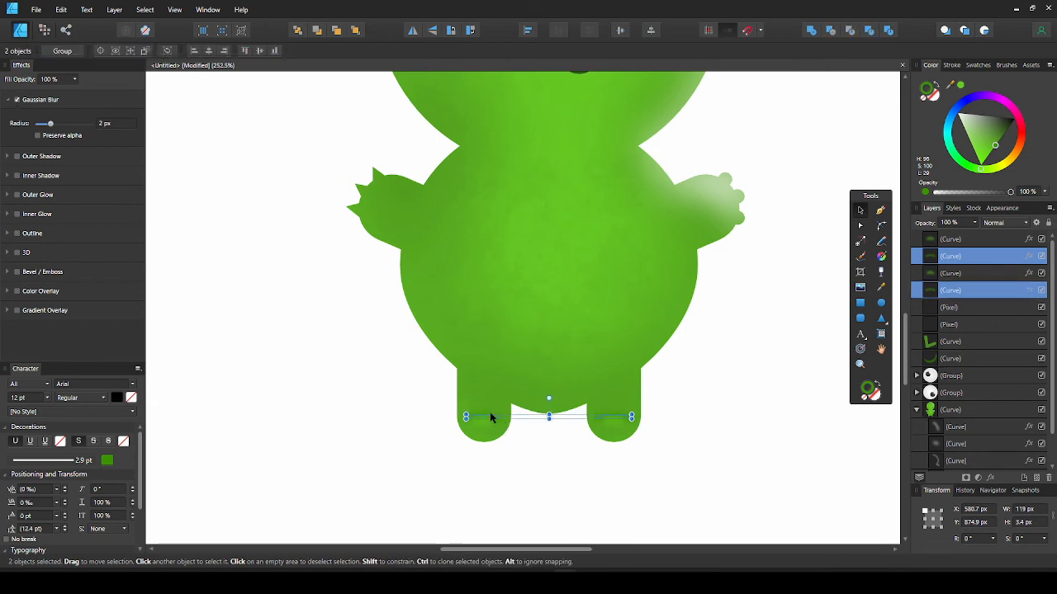
{"action": "left_click_drag", "start_coordinate": [51, 123], "coordinate": [51, 123]}
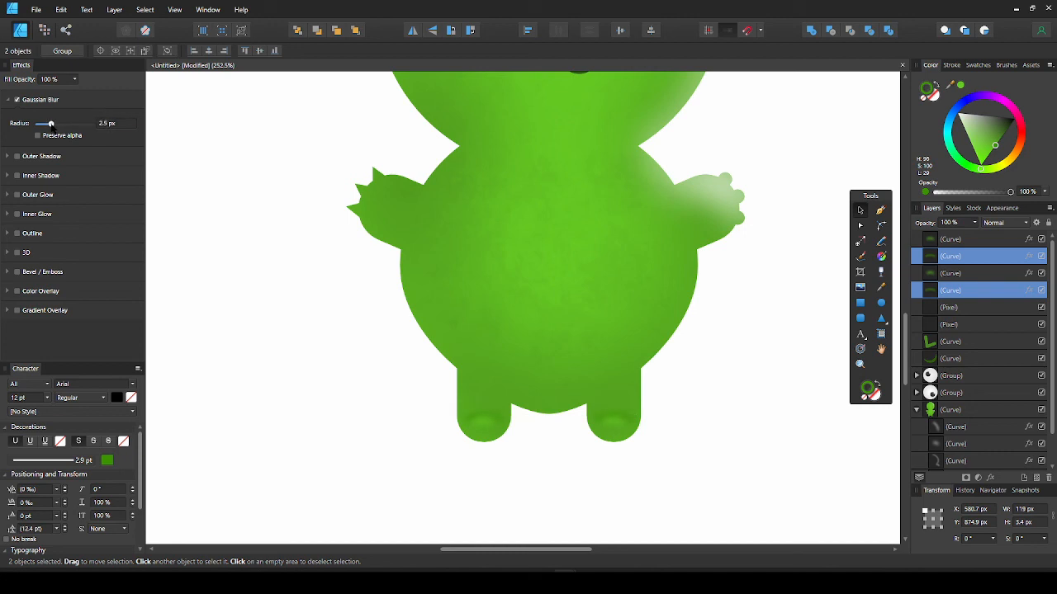
{"action": "left_click", "coordinate": [283, 253]}
{"action": "scroll", "coordinate": [297, 272], "scroll_direction": "down", "scroll_amount": 3}
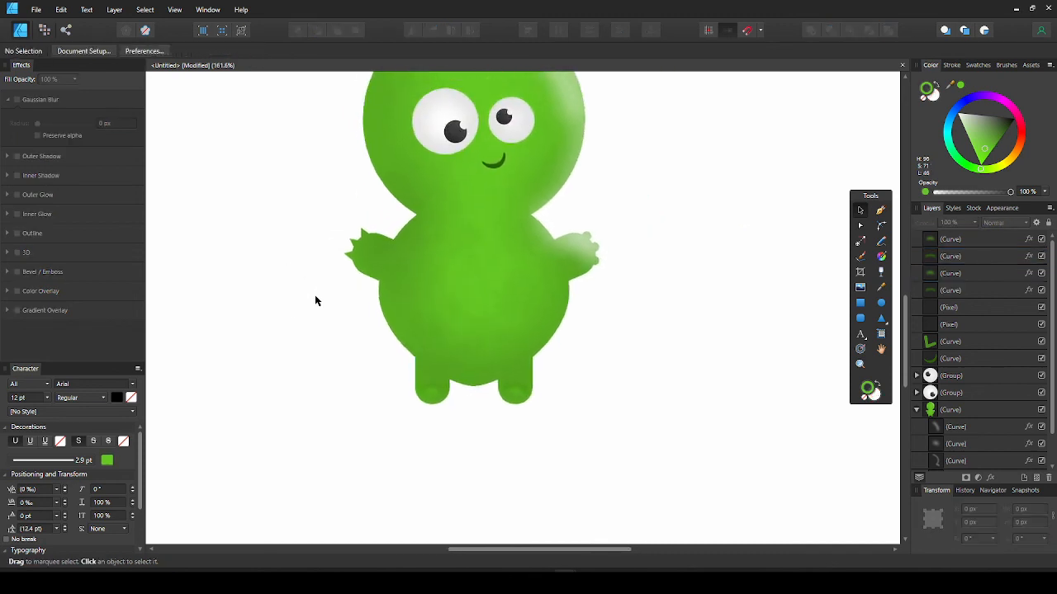
{"action": "scroll", "coordinate": [318, 306], "scroll_direction": "down", "scroll_amount": 2}
{"action": "scroll", "coordinate": [380, 346], "scroll_direction": "down", "scroll_amount": 1}
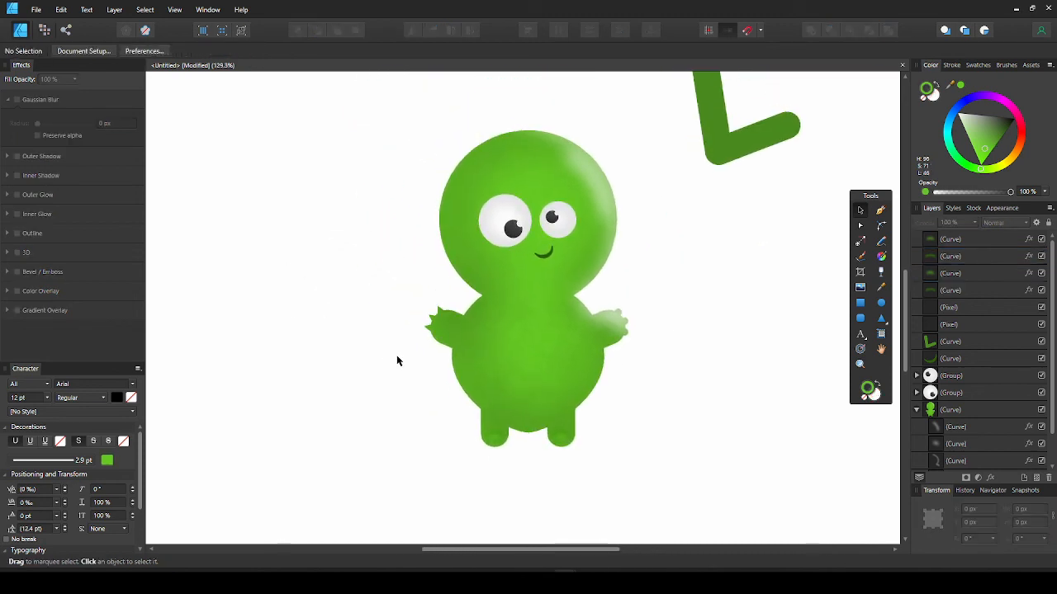
{"action": "scroll", "coordinate": [396, 361], "scroll_direction": "down", "scroll_amount": 2}
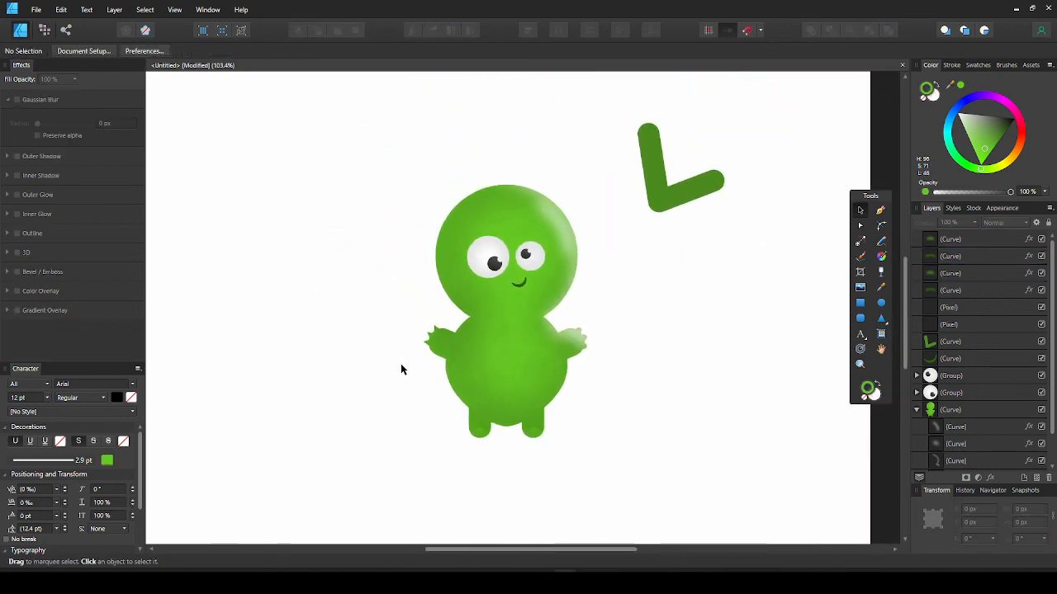
{"action": "scroll", "coordinate": [400, 363], "scroll_direction": "up", "scroll_amount": 1}
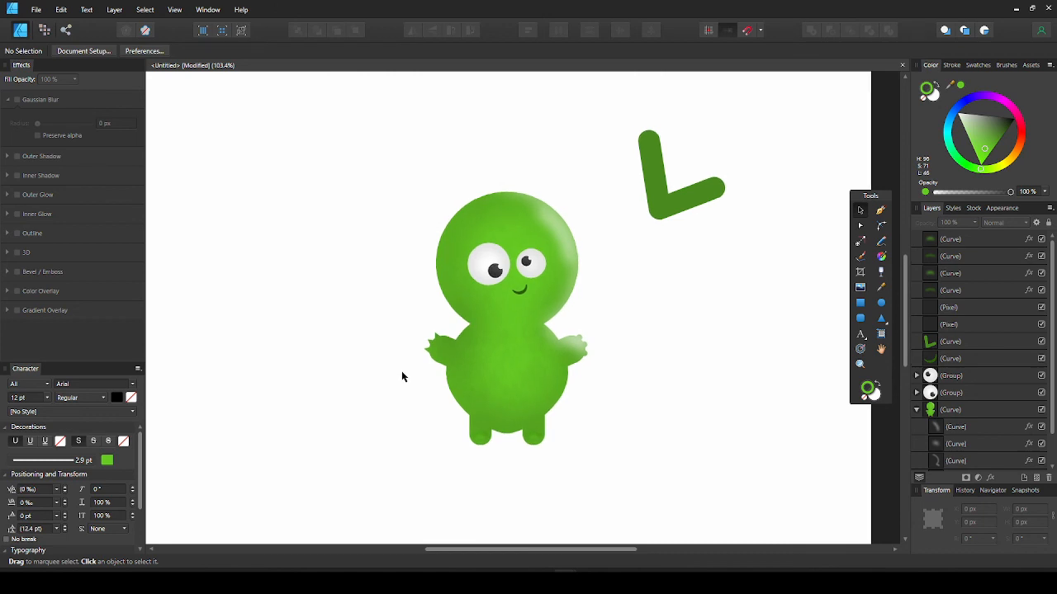